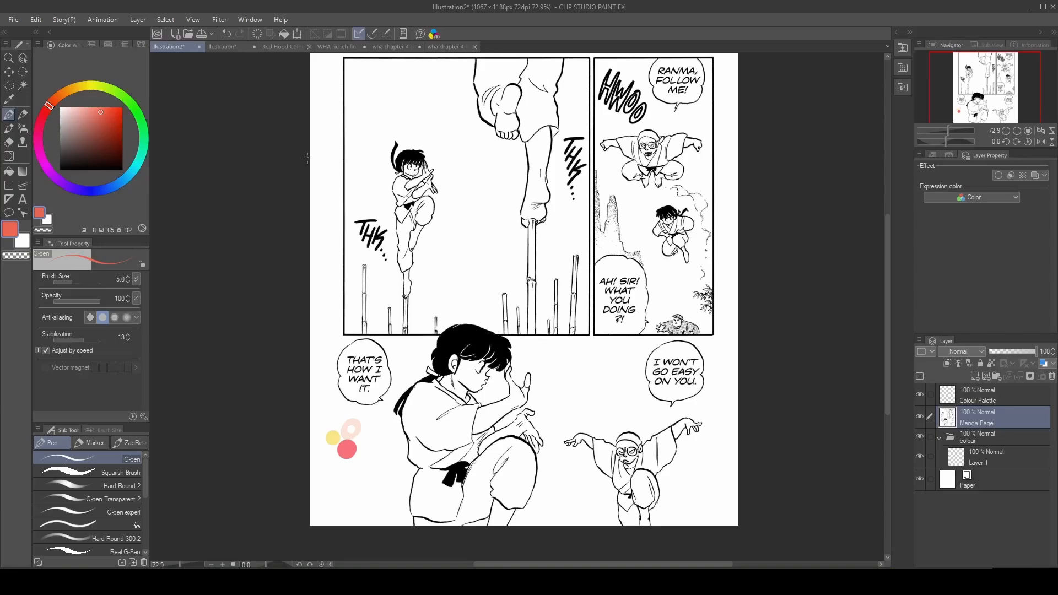
# View the finished colouring examples in the other open documents and return to the uncoloured manga page.
pyautogui.click(280, 45)
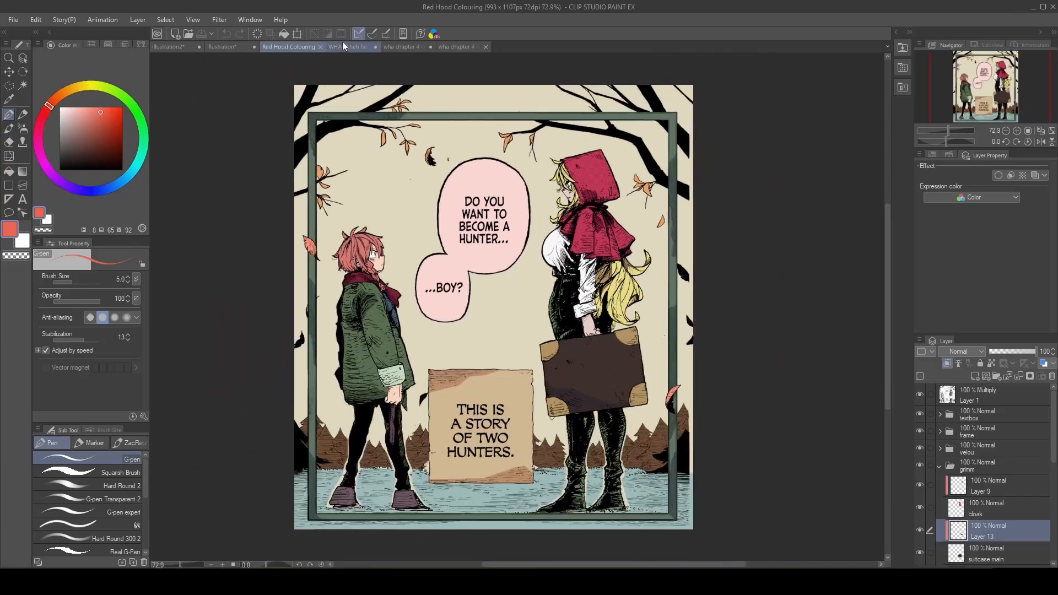
pyautogui.click(456, 49)
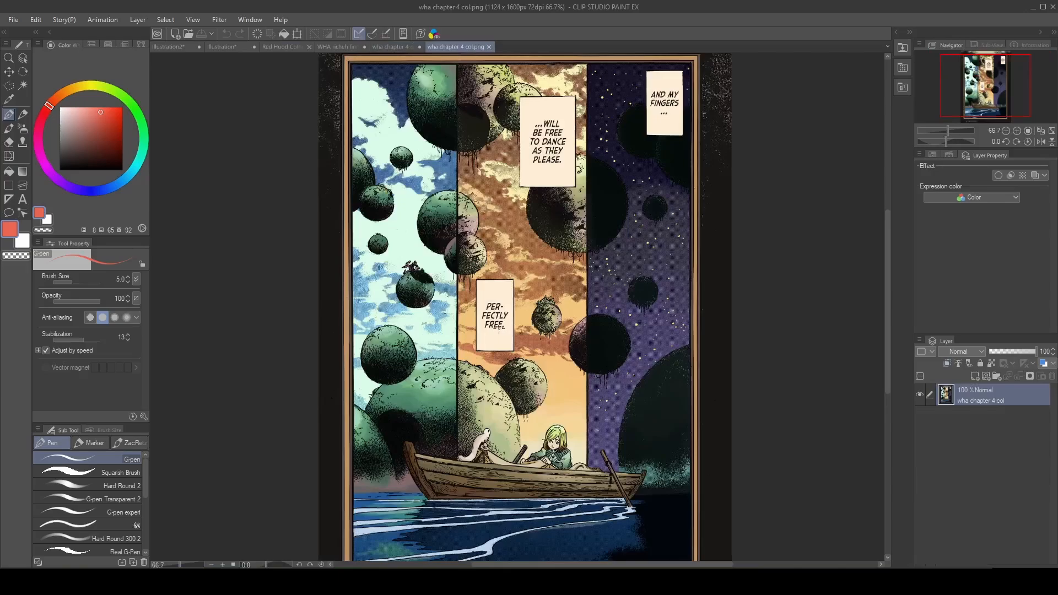
pyautogui.click(349, 47)
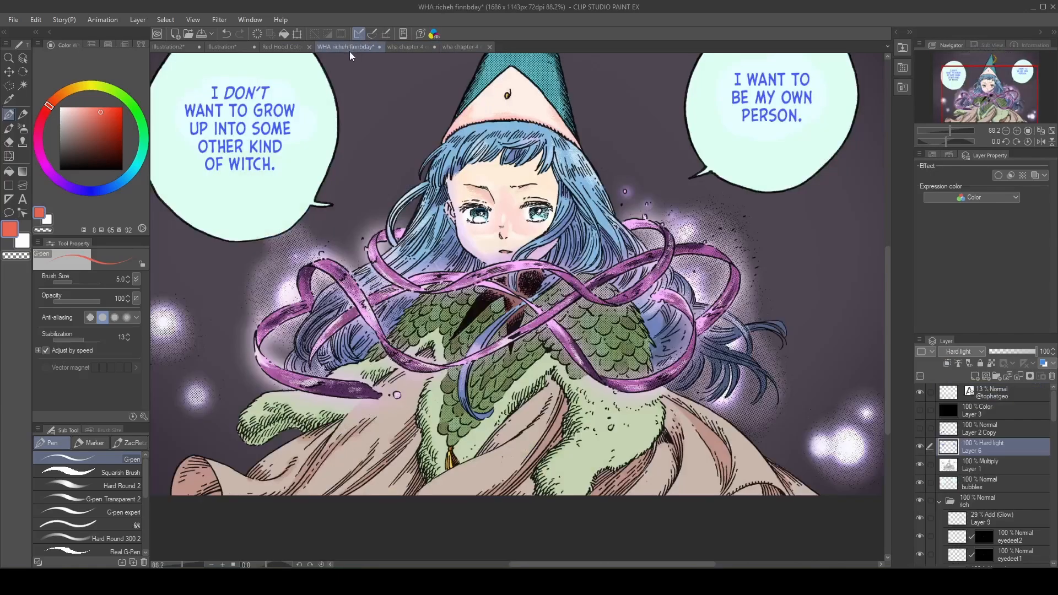
pyautogui.scroll(2, 461, 131)
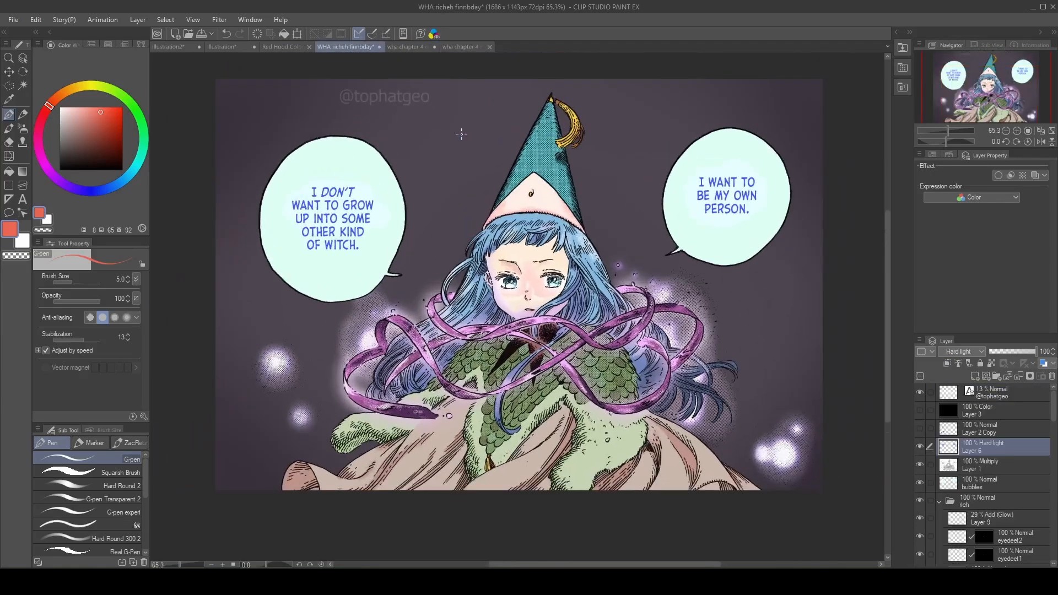
pyautogui.click(168, 47)
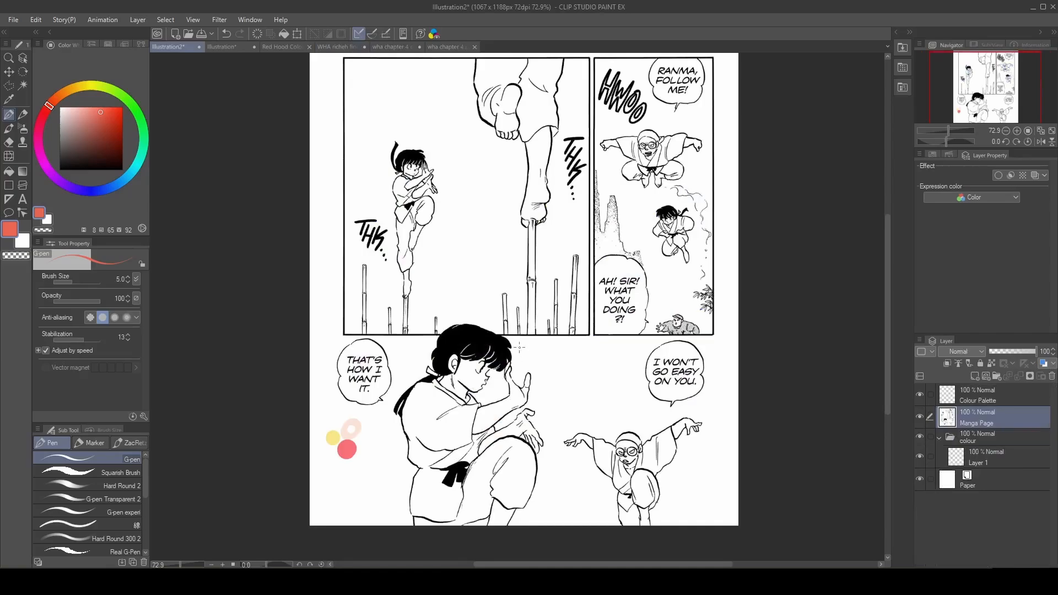
# Examine the manga page's line art across its panels, including the close-up of the black-haired fighter.
pyautogui.scroll(3, 606, 302)
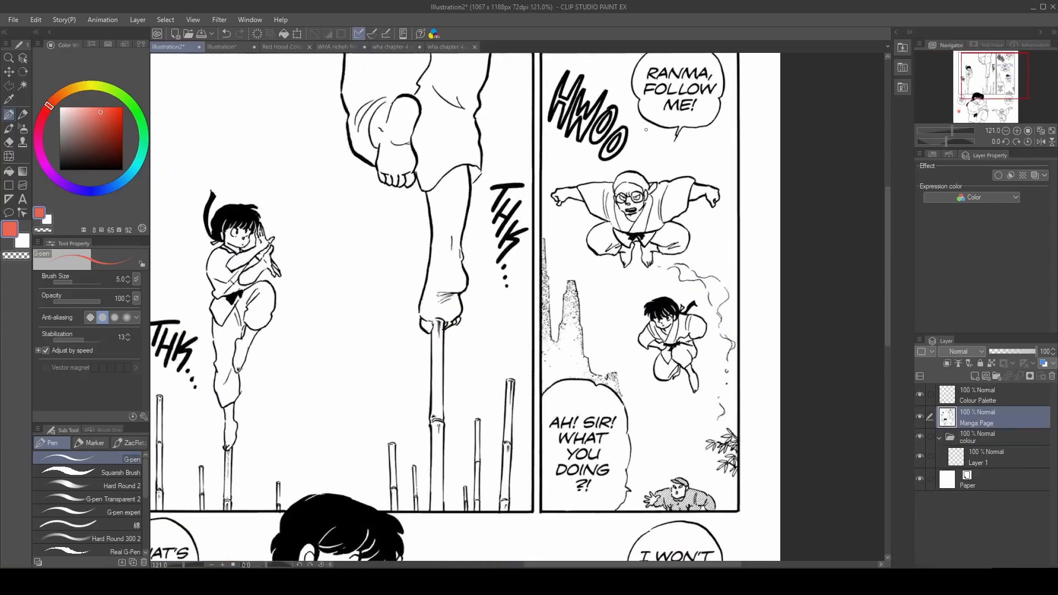
pyautogui.scroll(-4, 606, 302)
pyautogui.scroll(3, 498, 210)
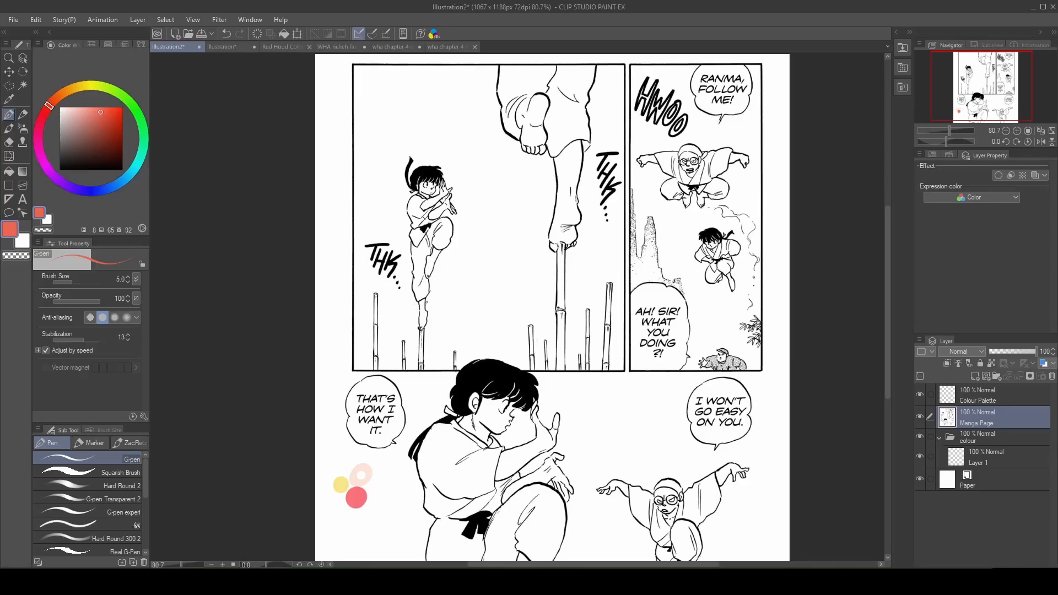
pyautogui.scroll(-3, 470, 255)
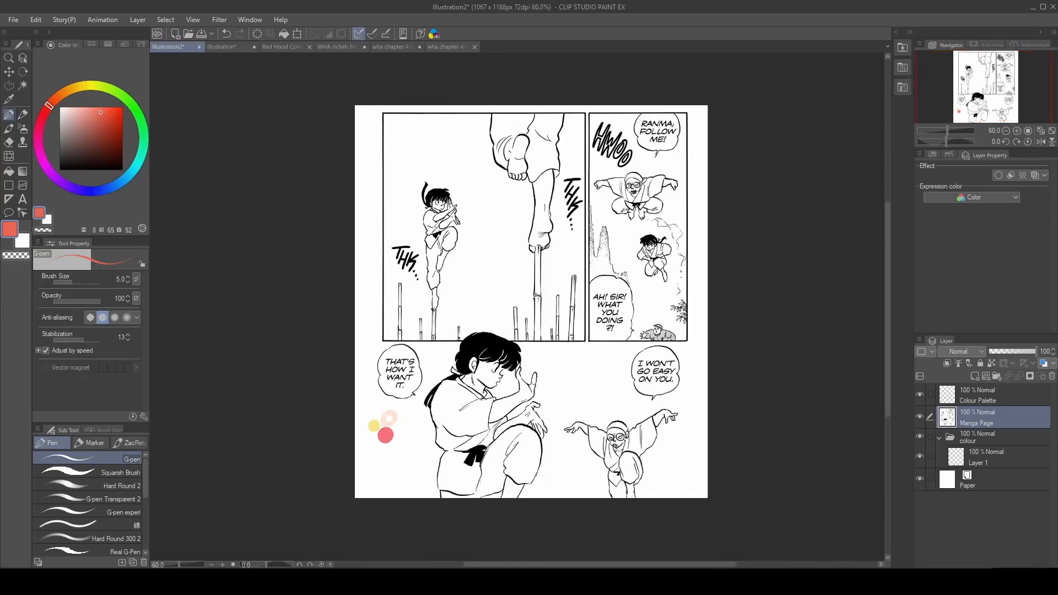
pyautogui.scroll(4, 506, 413)
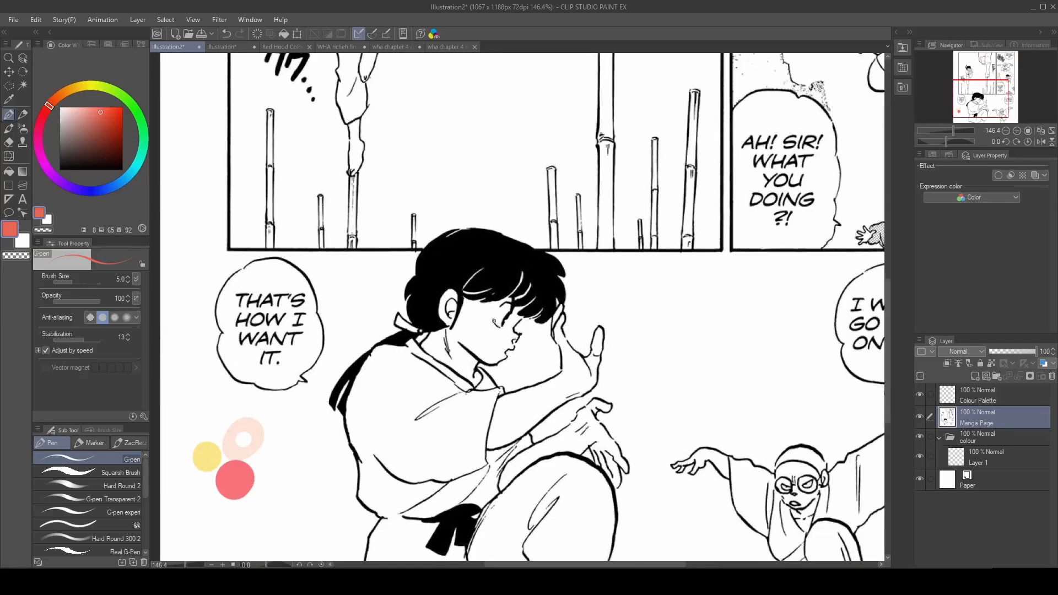
pyautogui.scroll(-1, 504, 371)
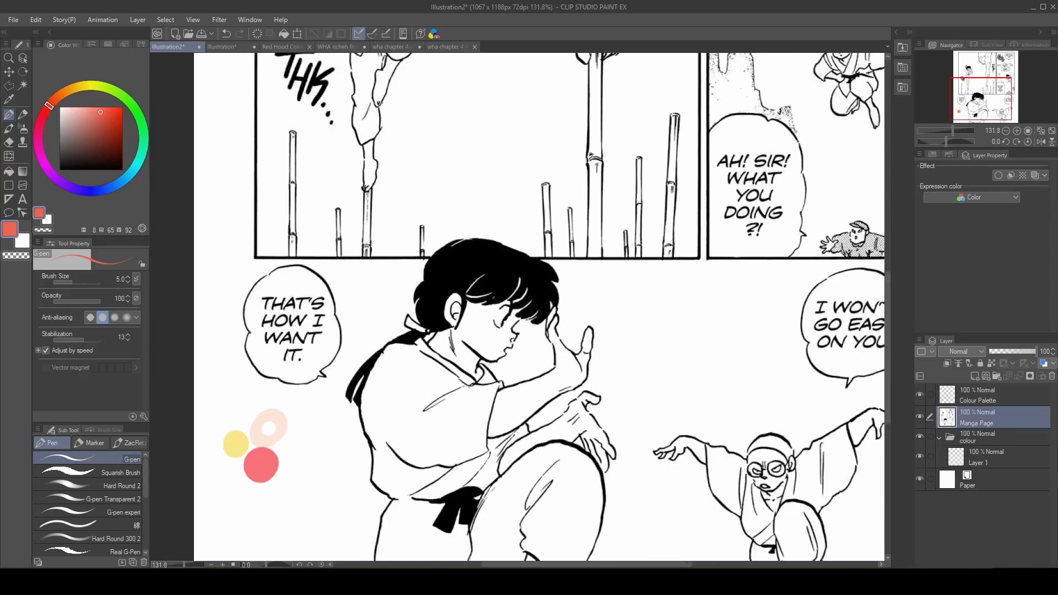
pyautogui.scroll(-3, 561, 297)
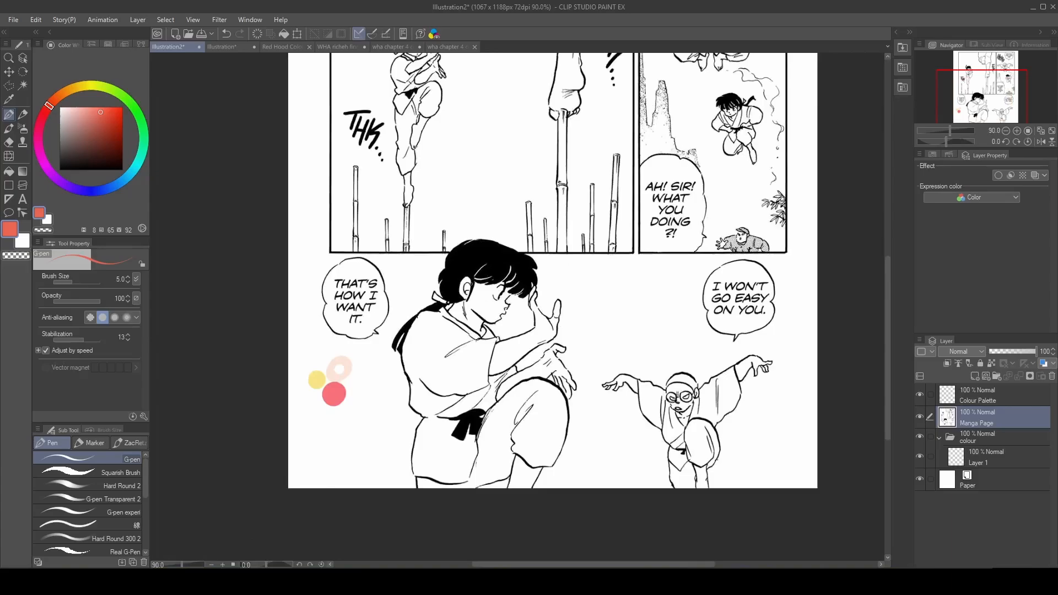
pyautogui.scroll(5, 479, 319)
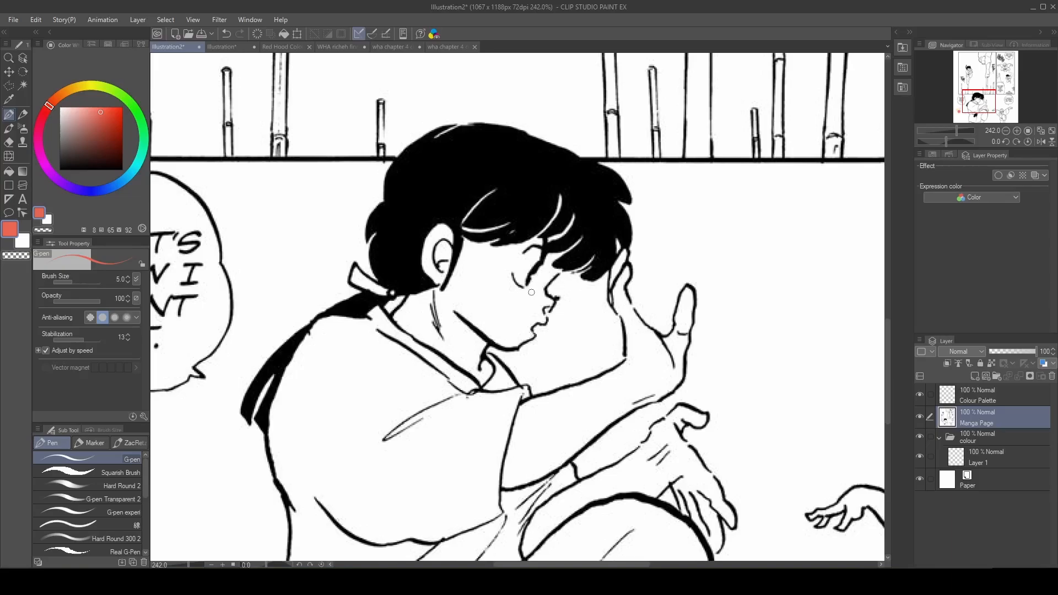
pyautogui.scroll(-3, 529, 289)
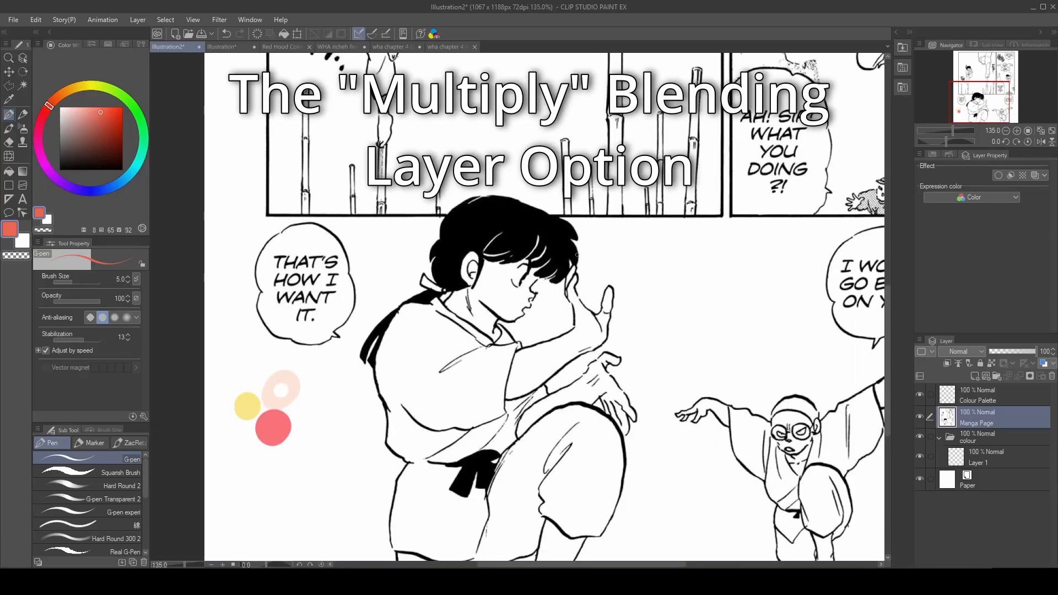
pyautogui.scroll(-2, 551, 330)
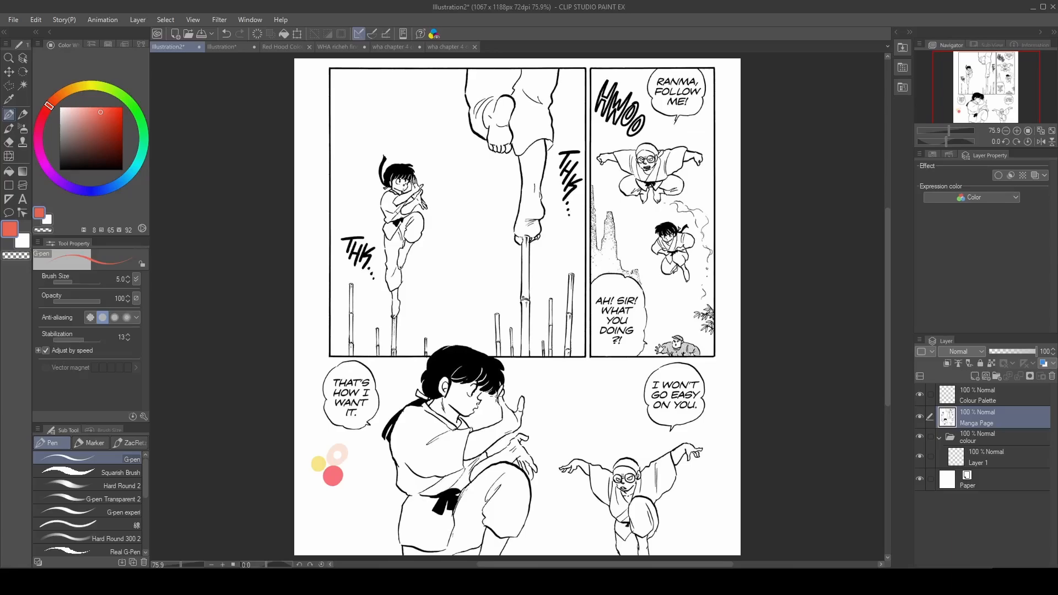
# Set the Manga Page layer's blending mode to Multiply.
pyautogui.click(953, 352)
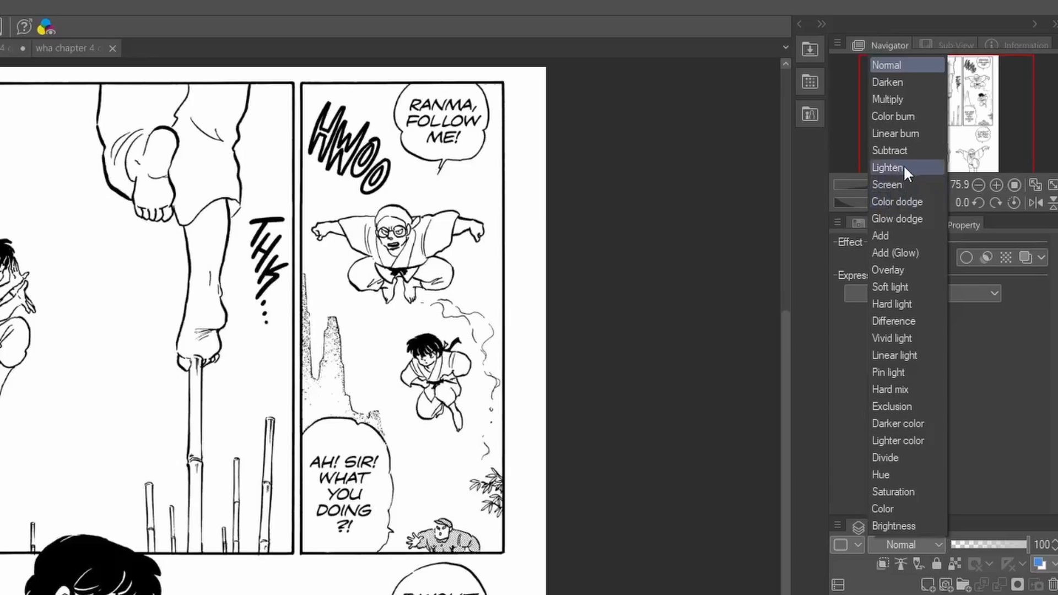
pyautogui.click(887, 99)
pyautogui.scroll(8, 470, 434)
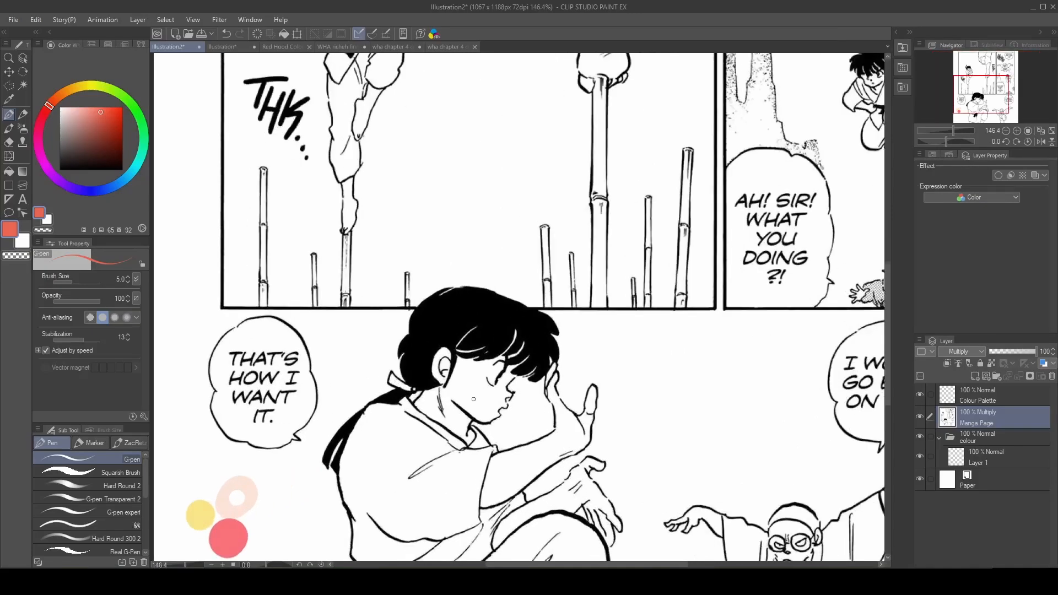
pyautogui.moveTo(485, 417)
pyautogui.mouseDown()
pyautogui.moveTo(489, 454)
pyautogui.moveTo(438, 397)
pyautogui.moveTo(396, 427)
pyautogui.moveTo(388, 405)
pyautogui.mouseUp()
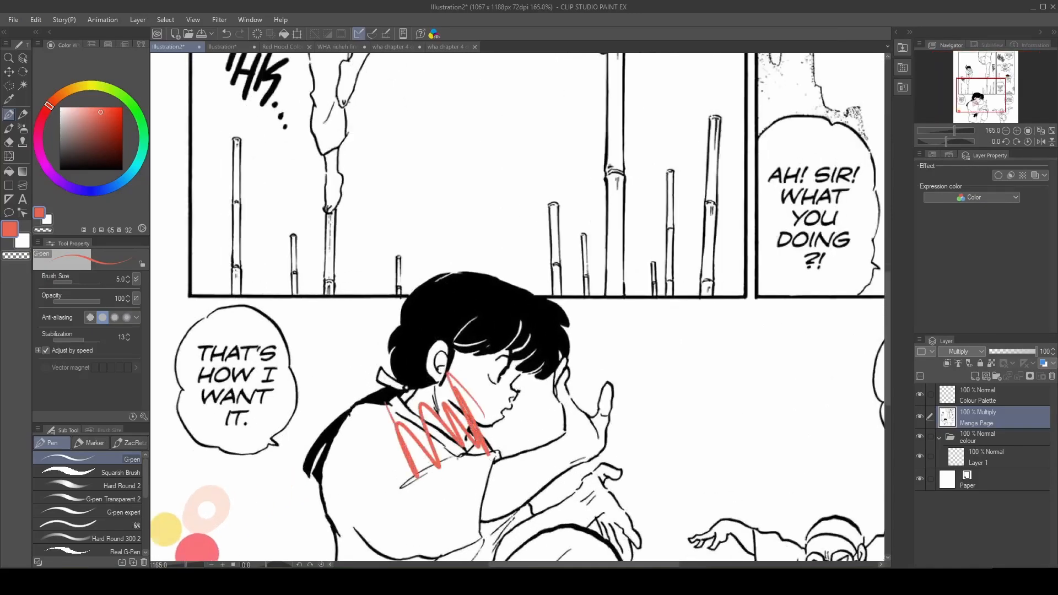
pyautogui.hotkey('ctrl', 'z')
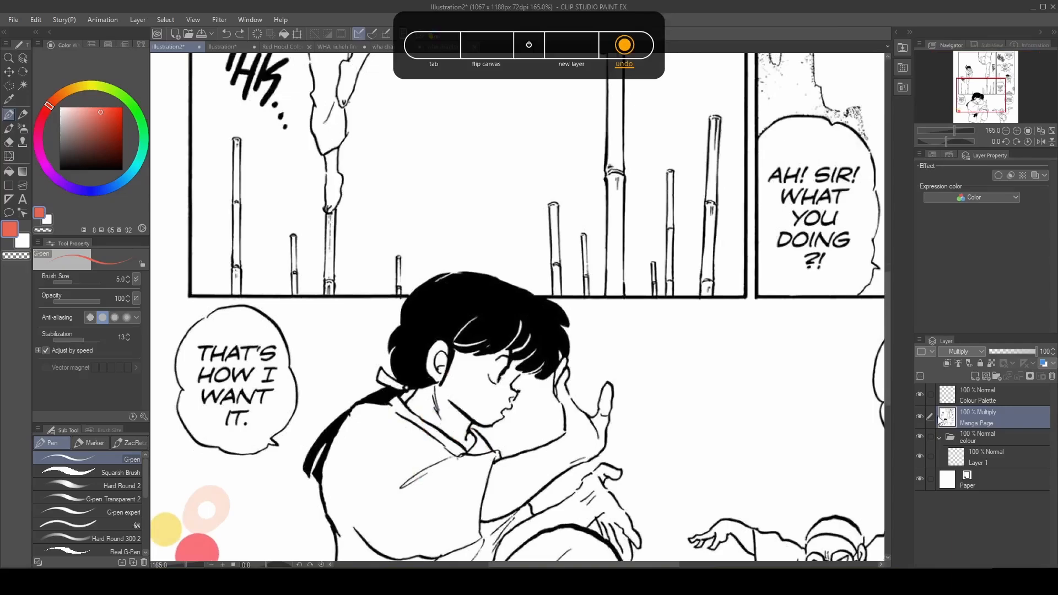
# Make Layer 1 in the colour folder active and enlarge the G-pen's brush size to 20.
pyautogui.click(986, 459)
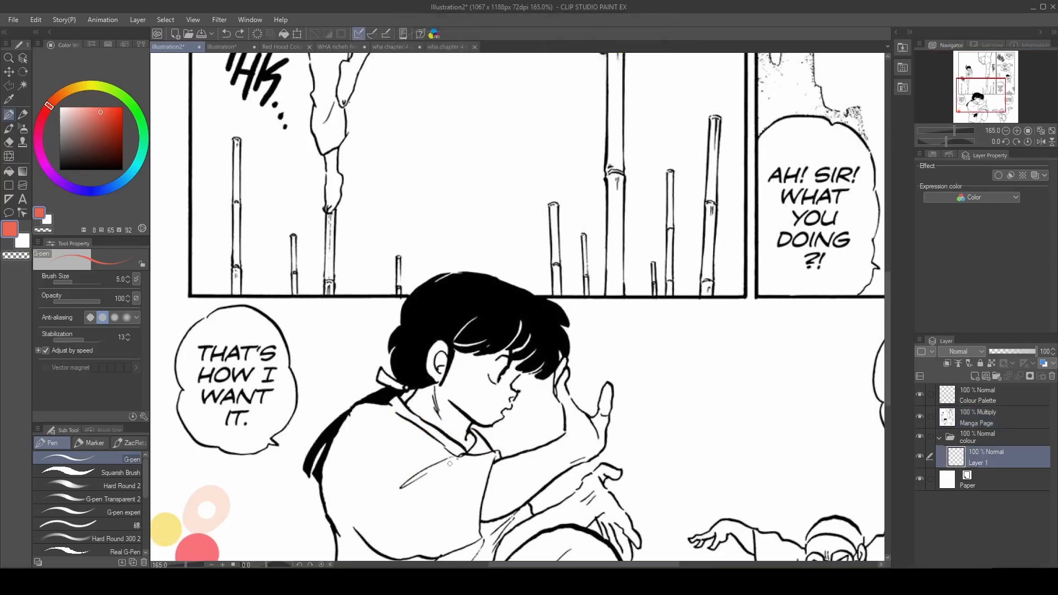
pyautogui.press(']')
pyautogui.press(']')
pyautogui.press(']')
pyautogui.press(']')
pyautogui.press(']')
pyautogui.press(']')
pyautogui.press(']')
pyautogui.press(']')
# Try red strokes beneath the line art over the large fighter's neck, collar, shoulder and ear, and undo them.
pyautogui.moveTo(455, 464)
pyautogui.mouseDown()
pyautogui.moveTo(410, 438)
pyautogui.moveTo(481, 482)
pyautogui.moveTo(425, 429)
pyautogui.moveTo(518, 479)
pyautogui.moveTo(433, 398)
pyautogui.moveTo(517, 466)
pyautogui.moveTo(422, 410)
pyautogui.mouseUp()
pyautogui.scroll(3, 427, 502)
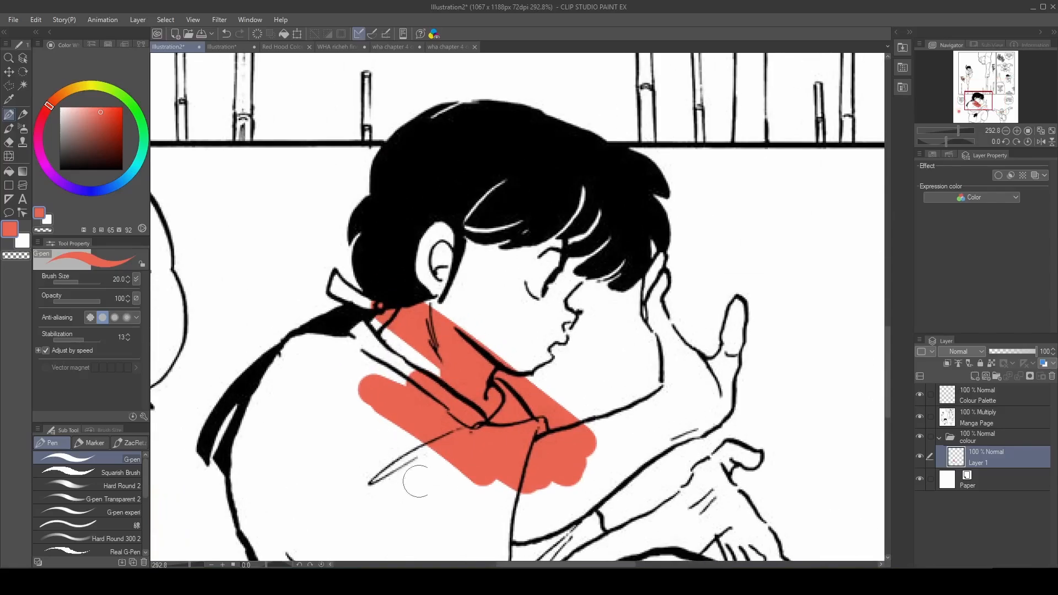
pyautogui.moveTo(319, 503)
pyautogui.mouseDown()
pyautogui.moveTo(451, 449)
pyautogui.moveTo(366, 474)
pyautogui.moveTo(445, 428)
pyautogui.moveTo(330, 485)
pyautogui.mouseUp()
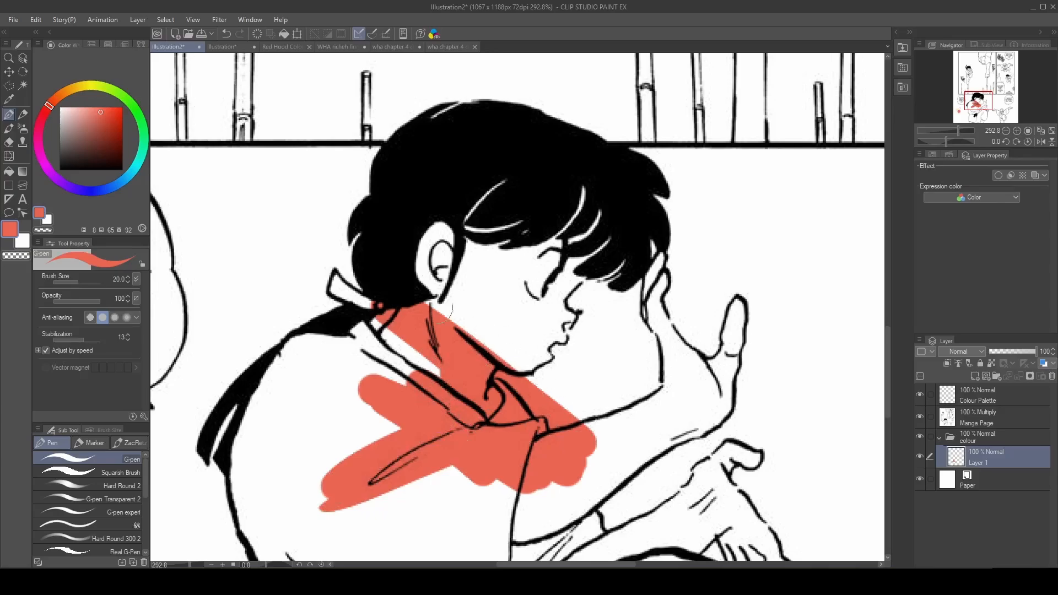
pyautogui.scroll(-2, 425, 261)
pyautogui.moveTo(471, 231)
pyautogui.mouseDown()
pyautogui.moveTo(433, 181)
pyautogui.moveTo(448, 191)
pyautogui.moveTo(430, 209)
pyautogui.moveTo(455, 292)
pyautogui.moveTo(427, 251)
pyautogui.moveTo(463, 210)
pyautogui.moveTo(453, 305)
pyautogui.mouseUp()
pyautogui.scroll(-2, 453, 306)
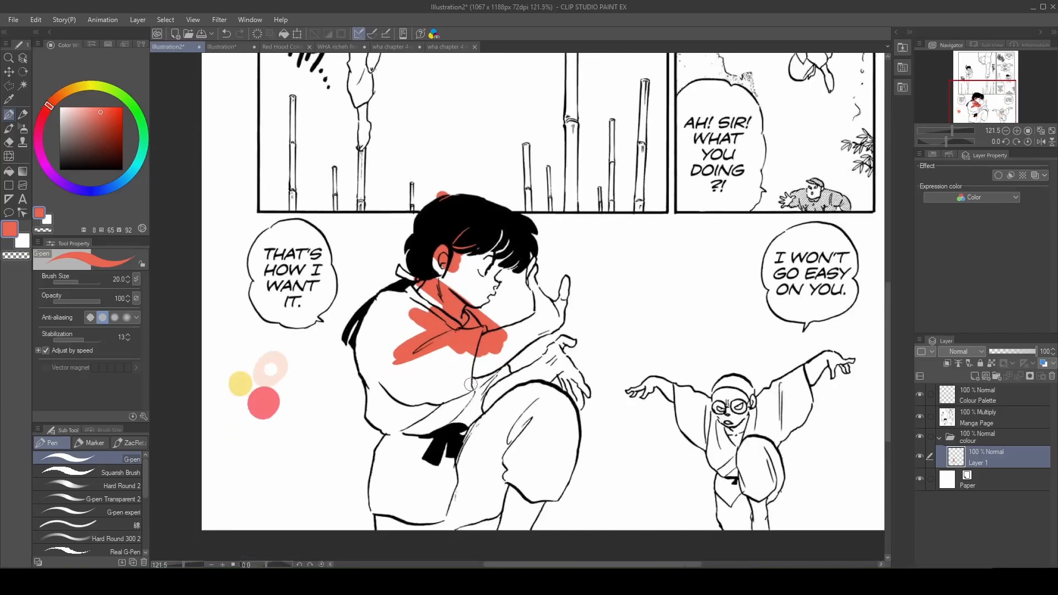
pyautogui.hotkey('ctrl', 'z')
pyautogui.hotkey('ctrl', 'z')
pyautogui.hotkey('ctrl', 'z')
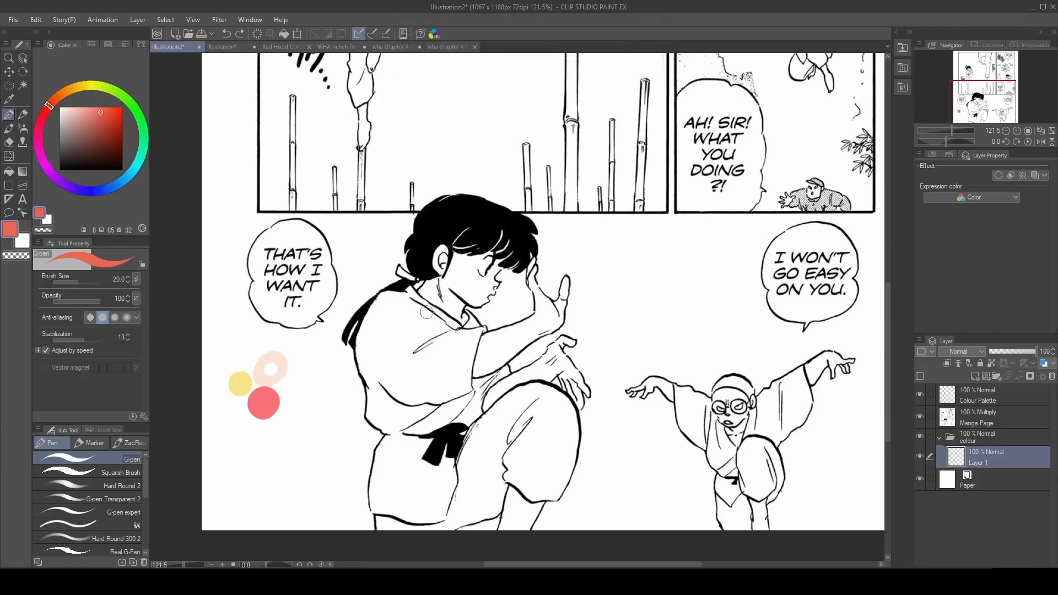
pyautogui.moveTo(422, 307)
pyautogui.mouseDown()
pyautogui.moveTo(460, 334)
pyautogui.moveTo(440, 317)
pyautogui.moveTo(467, 331)
pyautogui.moveTo(464, 315)
pyautogui.mouseUp()
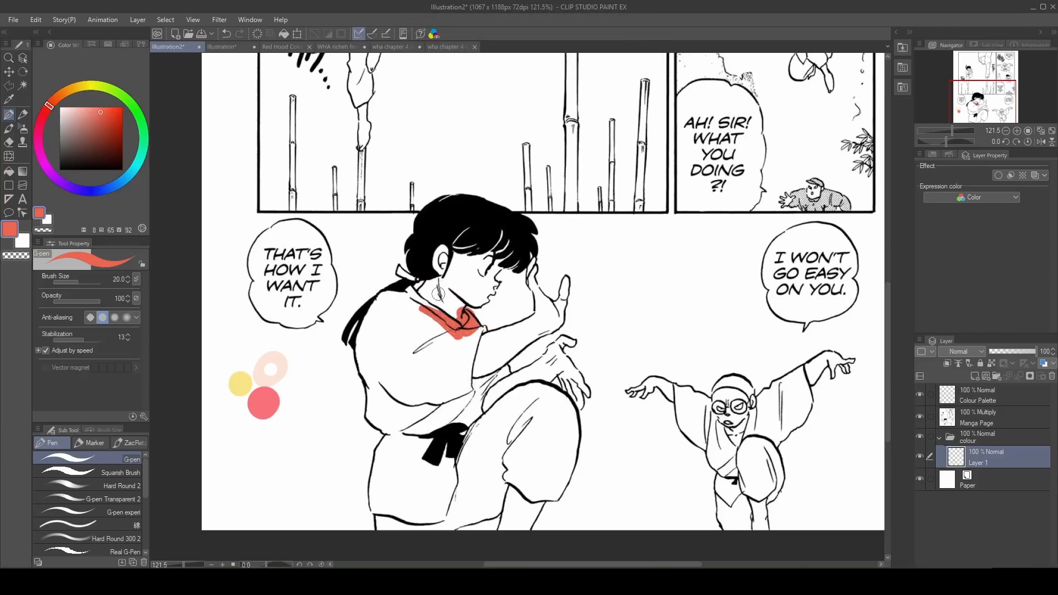
pyautogui.hotkey('ctrl', 'z')
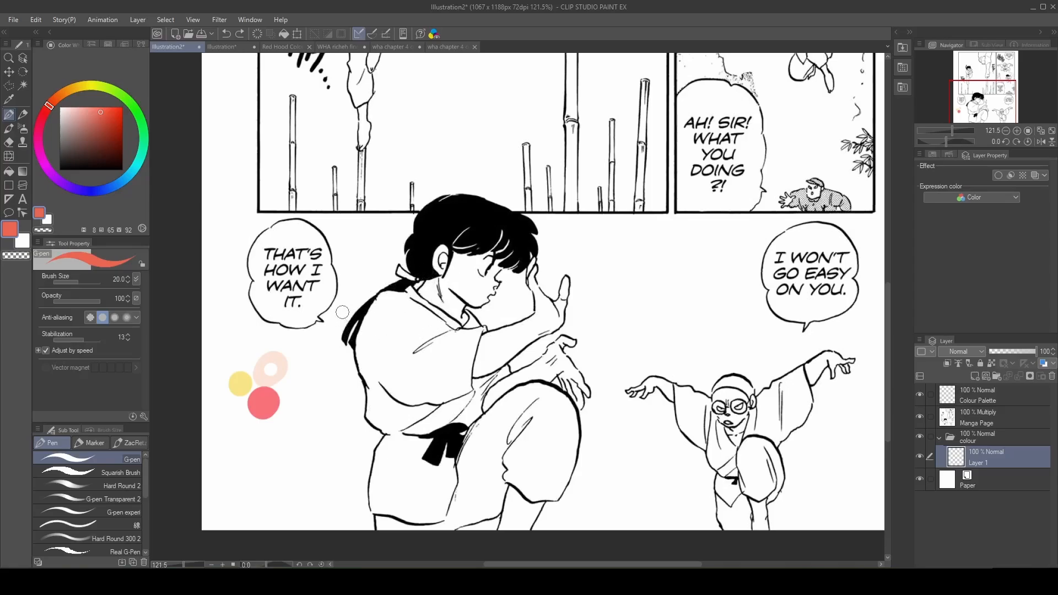
# Sample the pale skin tone from the colour palette and try G-pen strokes along the large fighter's jaw and neck.
pyautogui.keyDown('alt'); pyautogui.click(266, 368); pyautogui.keyUp('alt')
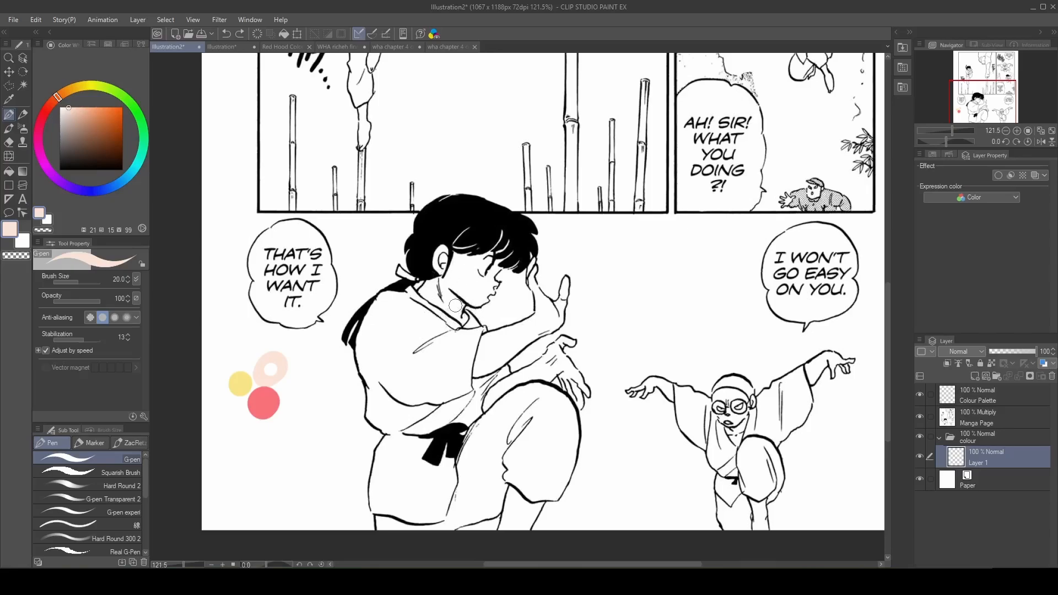
pyautogui.press('m')
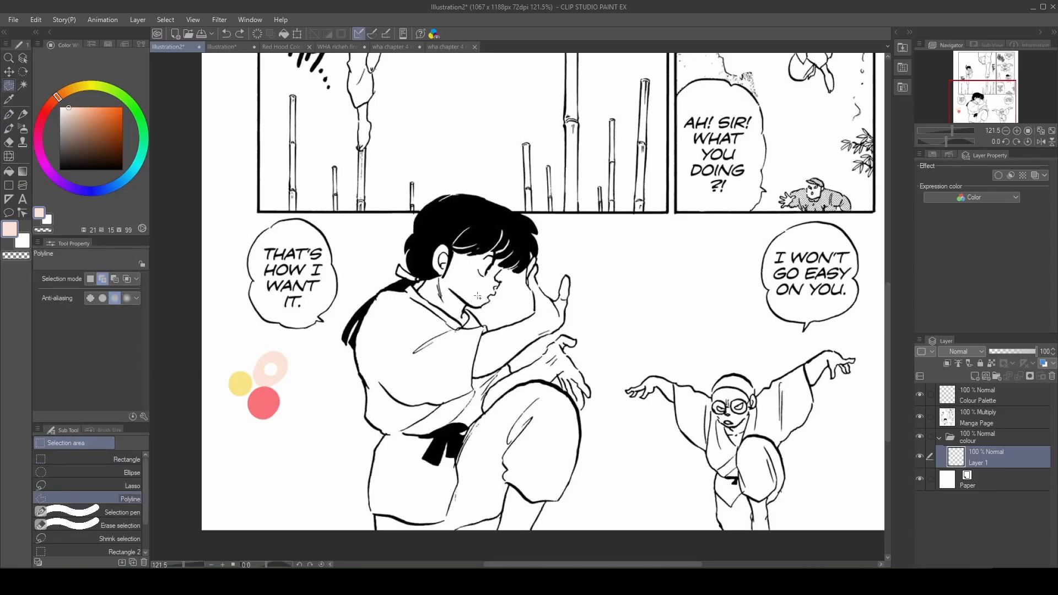
pyautogui.press('p')
pyautogui.moveTo(505, 280); pyautogui.dragTo(488, 293)
pyautogui.hotkey('ctrl', 'z')
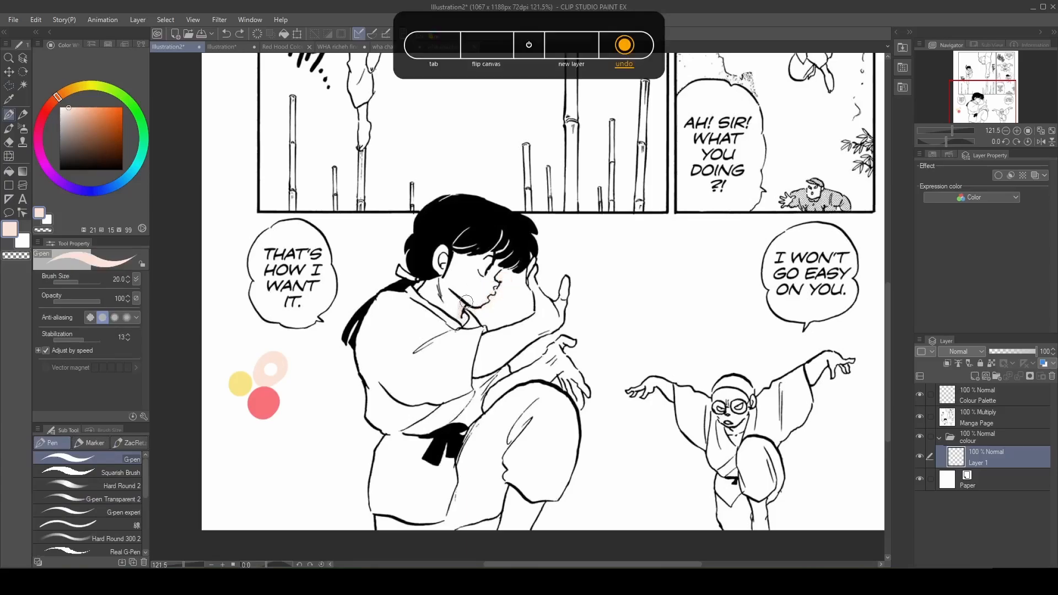
pyautogui.scroll(5, 474, 302)
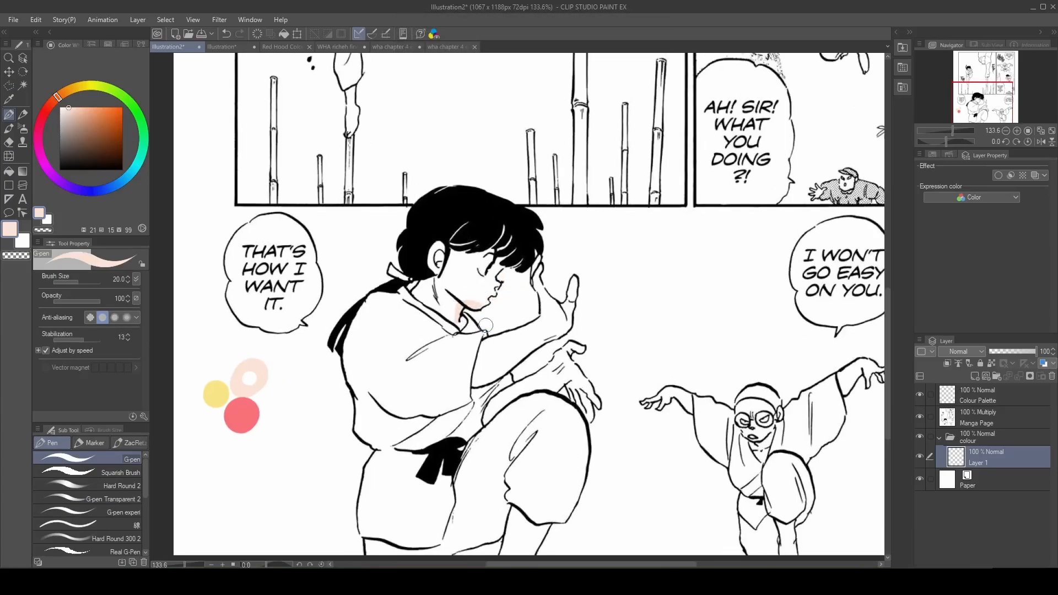
pyautogui.scroll(5, 466, 319)
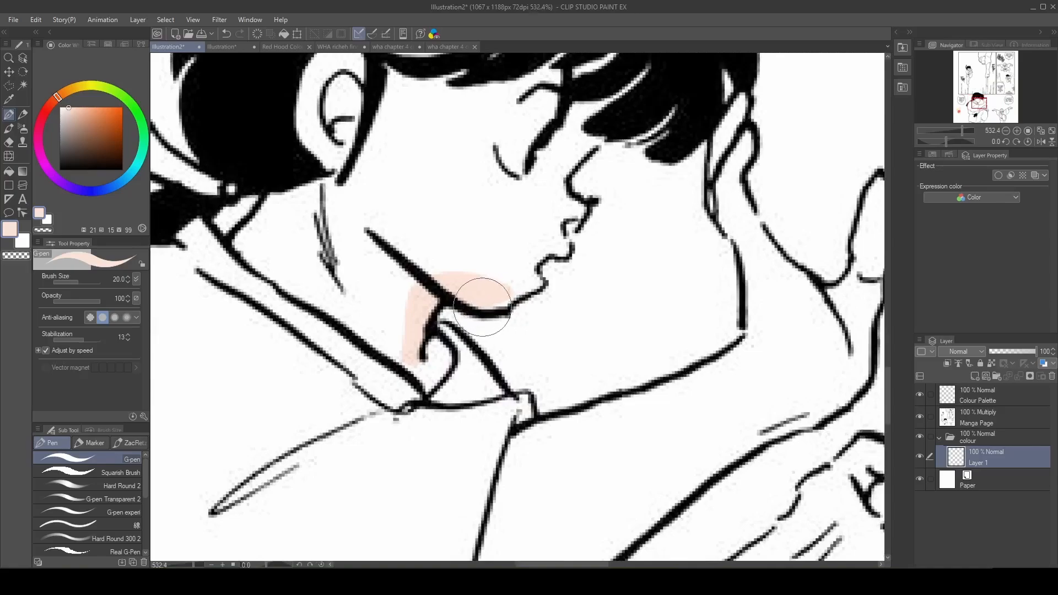
# Circle the fighter's chin in pure red to mark the area, and undo the circle and the skin-tone strokes.
pyautogui.click(46, 109)
pyautogui.click(123, 107)
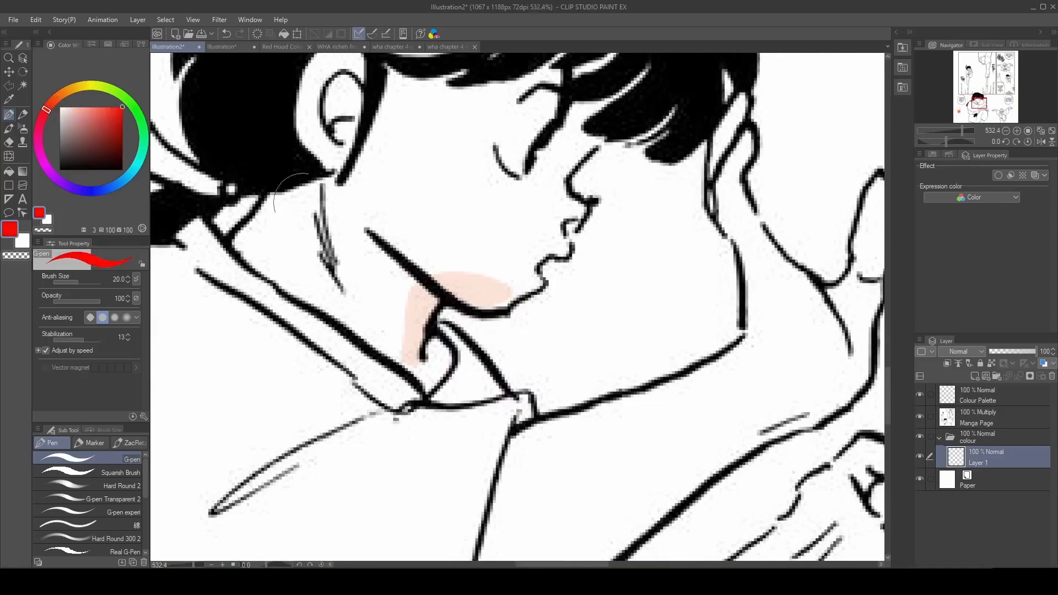
pyautogui.moveTo(478, 335)
pyautogui.mouseDown()
pyautogui.moveTo(546, 286)
pyautogui.moveTo(477, 333)
pyautogui.mouseUp()
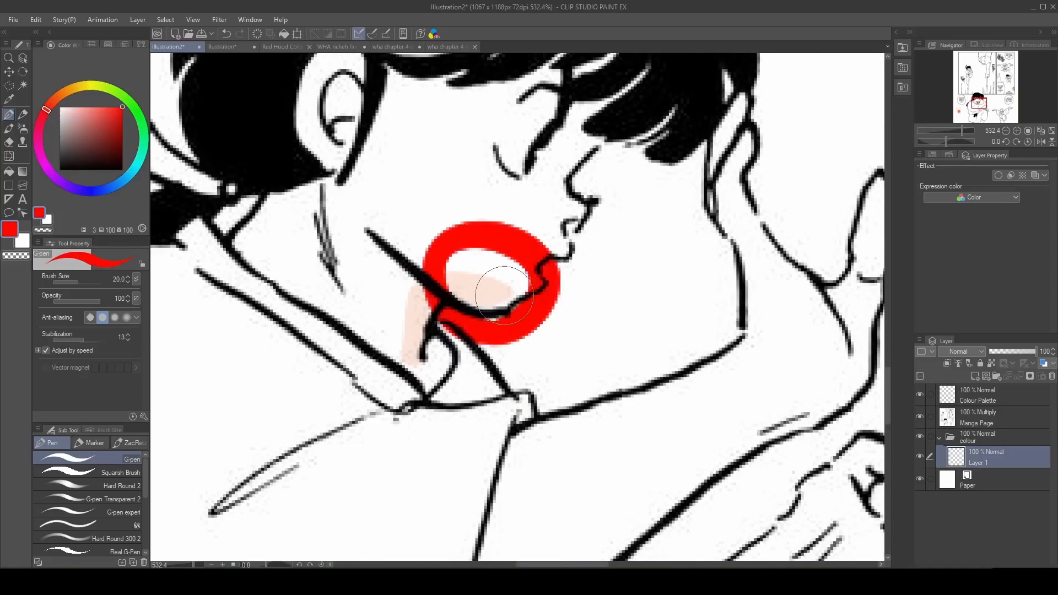
pyautogui.hotkey('ctrl', 'z')
pyautogui.hotkey('ctrl', 'z')
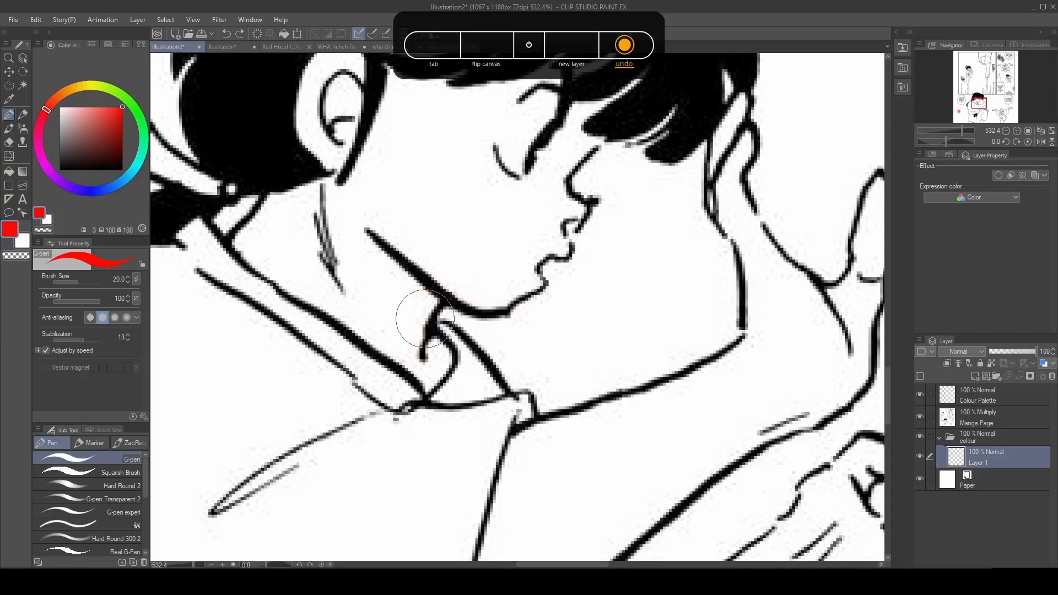
# Sample the pale skin tone from the colour palette and switch to the Polyline selection tool.
pyautogui.scroll(-5, 435, 280)
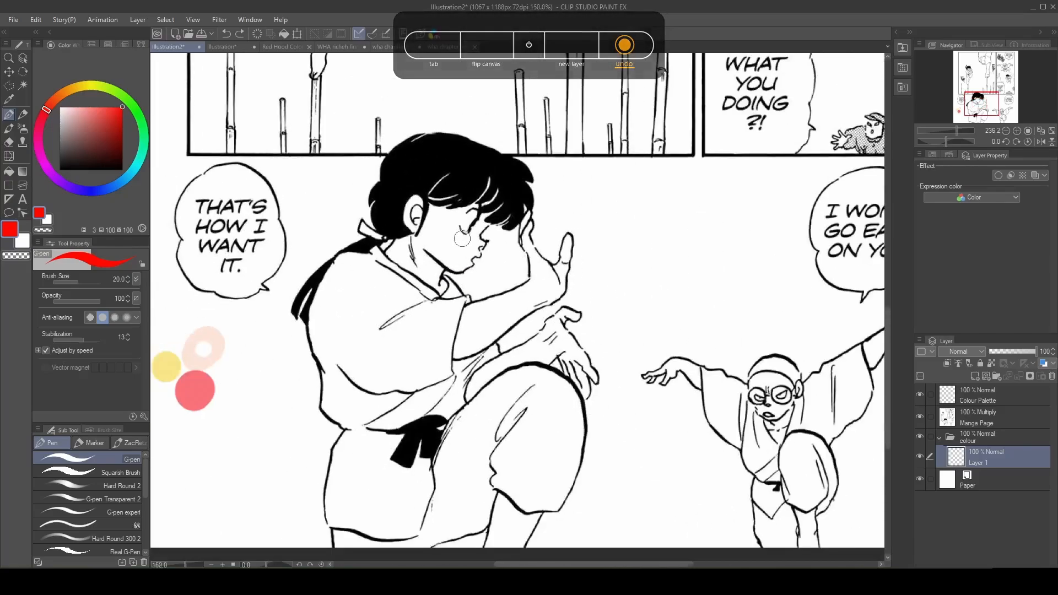
pyautogui.keyDown('alt'); pyautogui.click(214, 336); pyautogui.keyUp('alt')
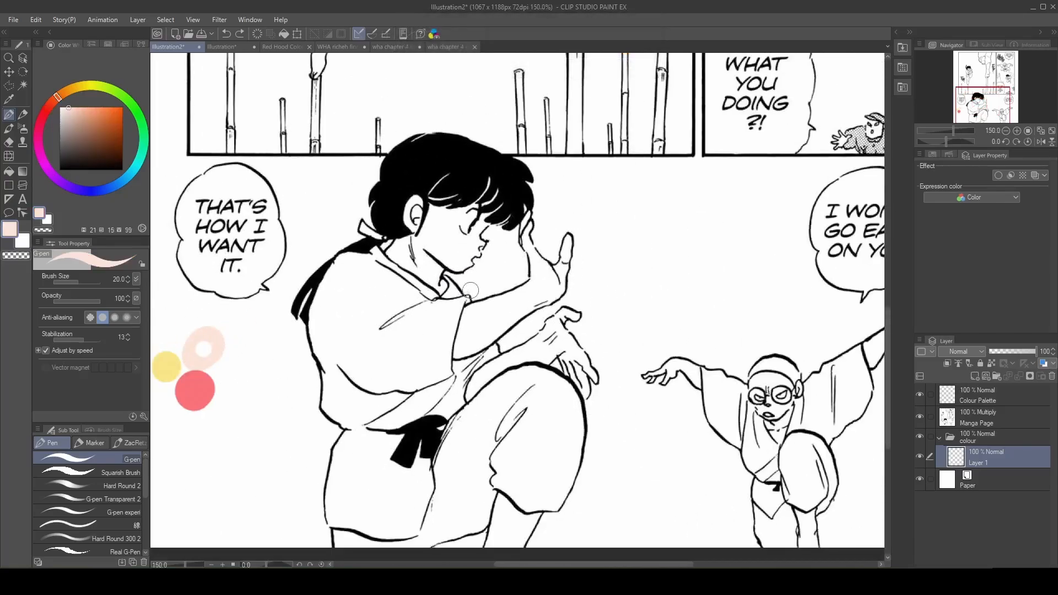
pyautogui.press('m')
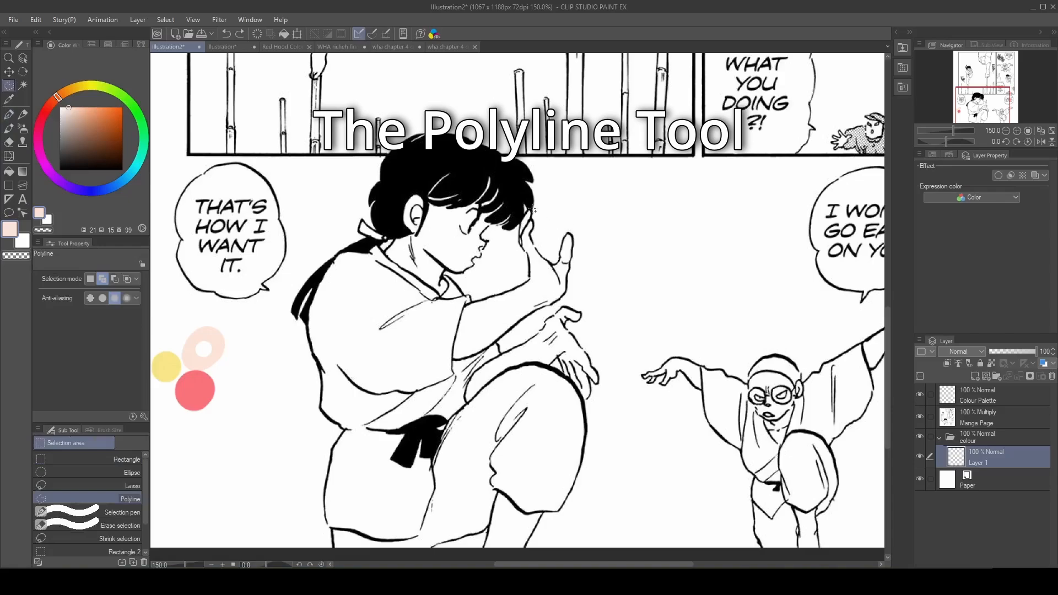
# Try a rough polyline selection over the large fighter's face and collar, fill it with the skin tone, and undo both.
pyautogui.click(433, 336)
pyautogui.click(501, 269)
pyautogui.click(434, 194)
pyautogui.click(354, 275)
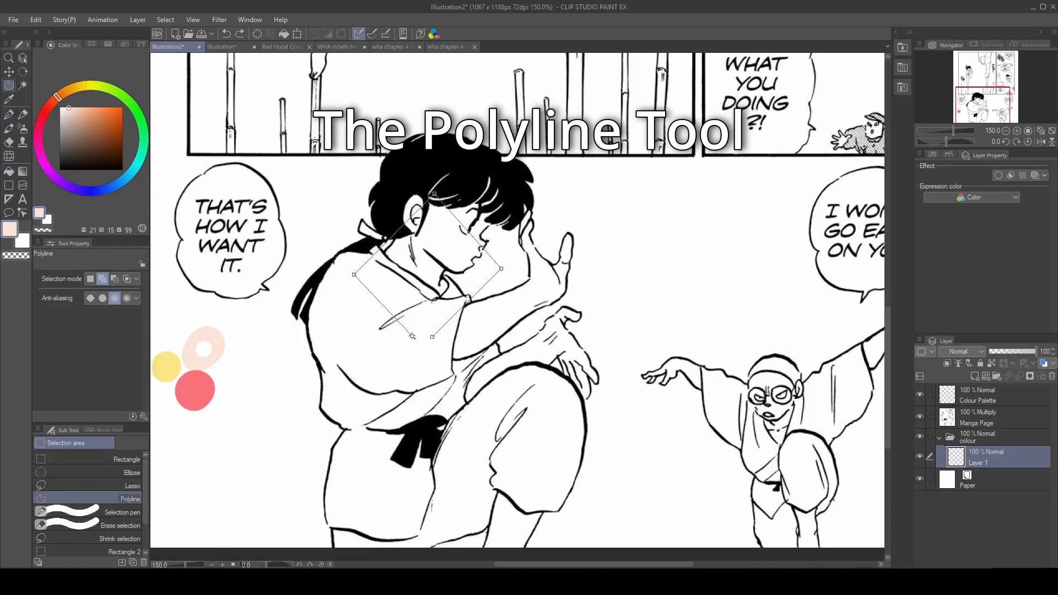
pyautogui.click(412, 336)
pyautogui.click(430, 274)
pyautogui.click(432, 337)
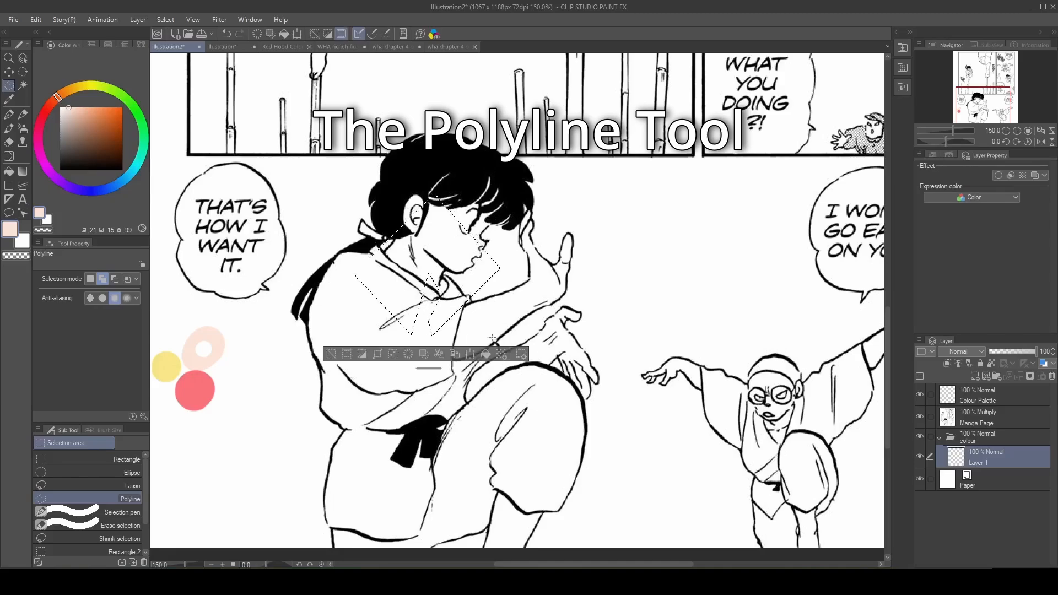
pyautogui.click(486, 354)
pyautogui.hotkey('ctrl', 'z')
pyautogui.hotkey('ctrl', 'z')
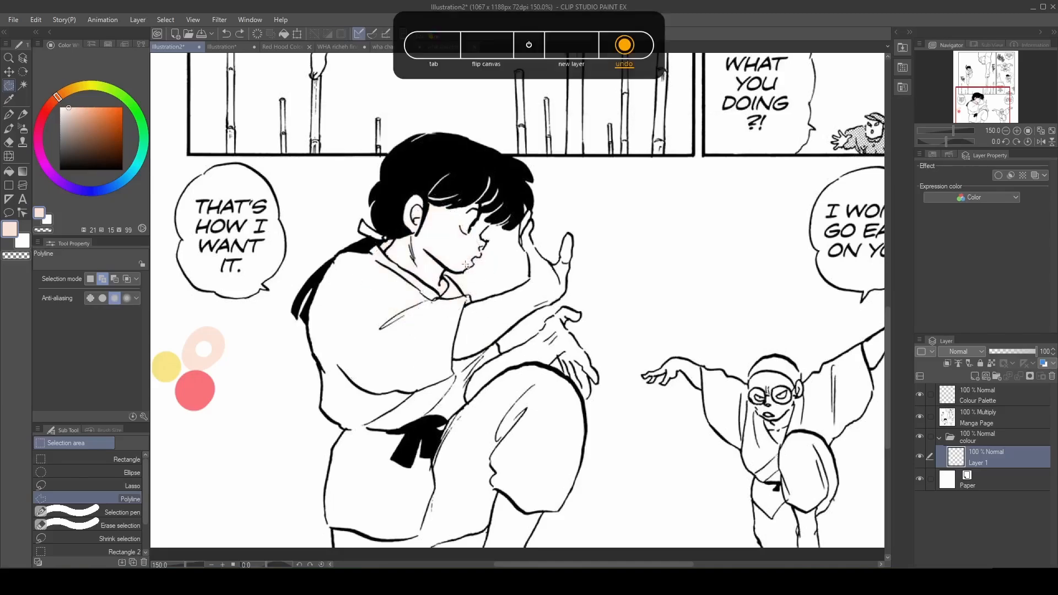
# Start a polyline selection at the large fighter's collar and trace the chin, lips and nose up to the fringe.
pyautogui.scroll(3, 443, 298)
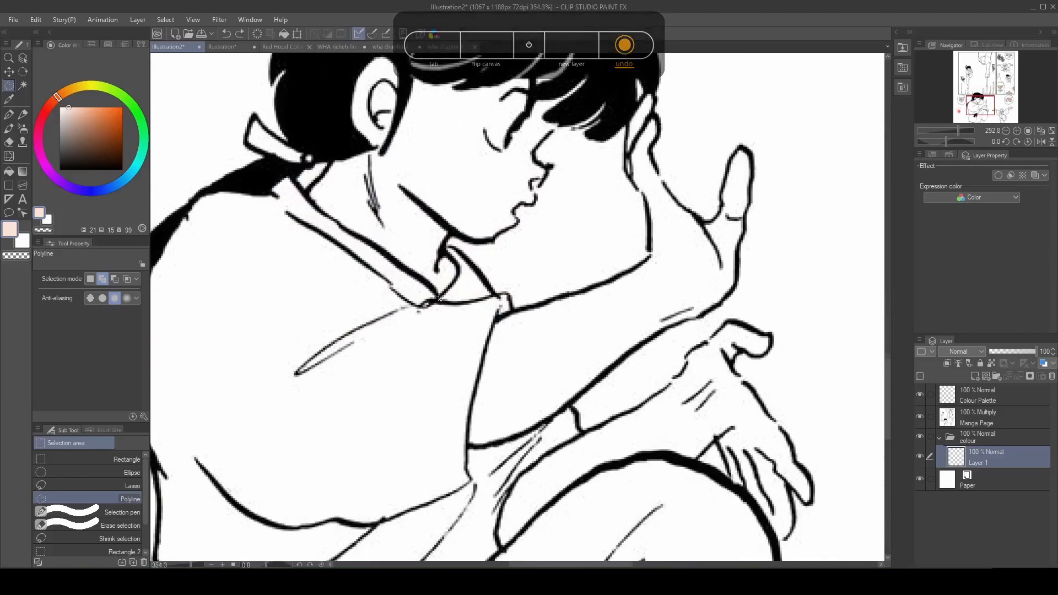
pyautogui.click(460, 267)
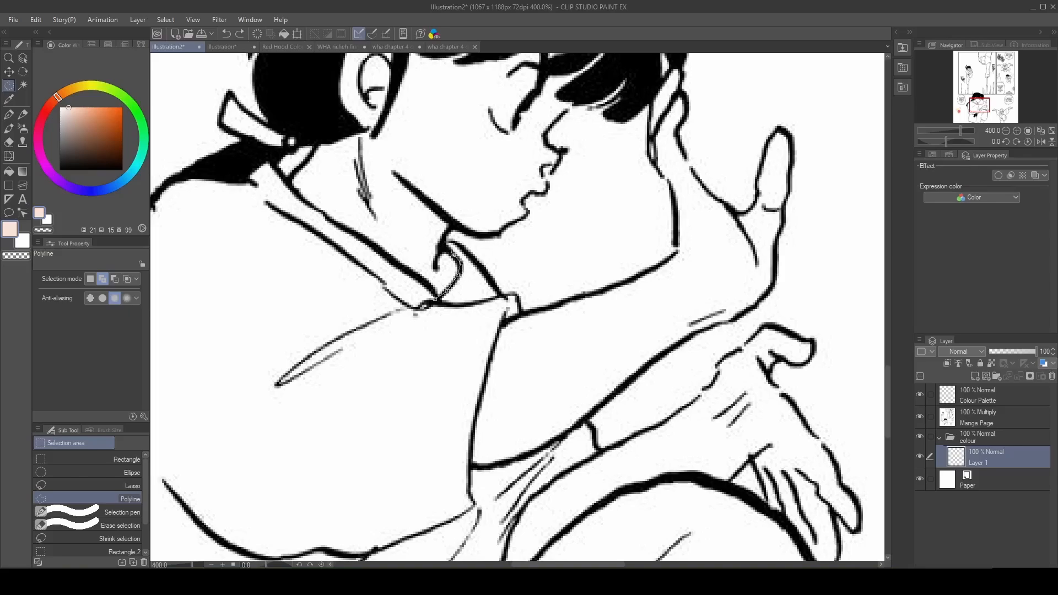
pyautogui.click(443, 247)
pyautogui.click(452, 225)
pyautogui.click(474, 237)
pyautogui.click(540, 196)
pyautogui.scroll(2, 548, 187)
pyautogui.click(549, 192)
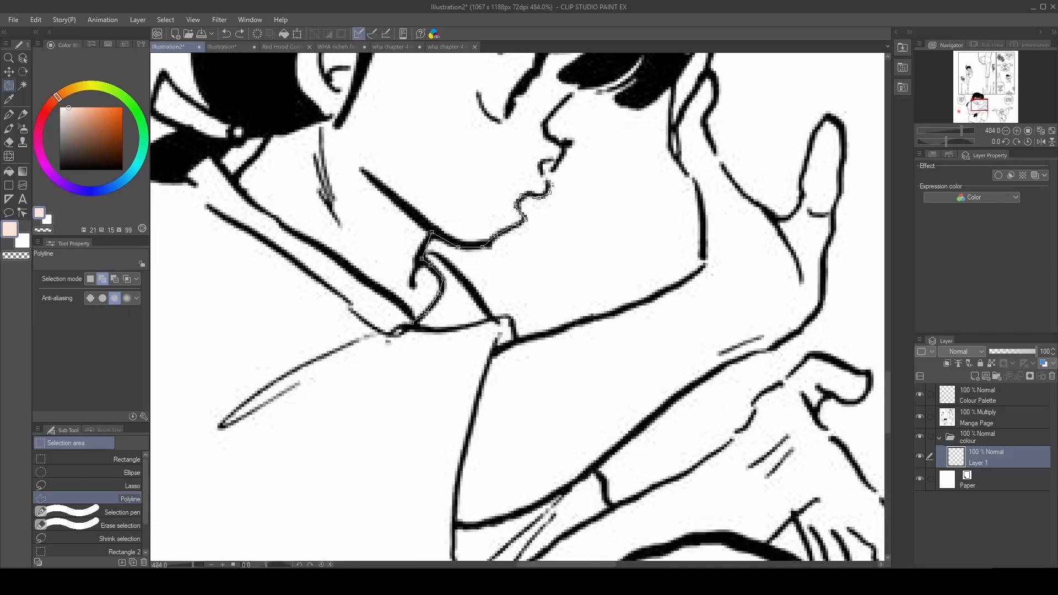
pyautogui.click(548, 183)
pyautogui.click(559, 161)
pyautogui.click(567, 144)
pyautogui.click(547, 139)
pyautogui.click(543, 128)
pyautogui.click(551, 113)
pyautogui.click(570, 94)
pyautogui.scroll(-8, 589, 330)
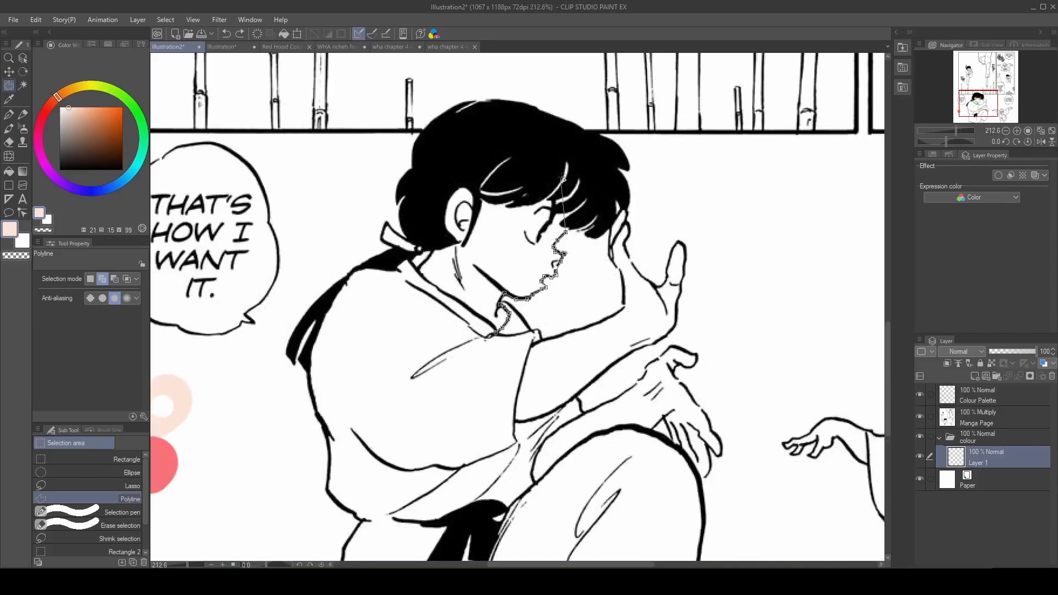
# Run the selection outline through the black hair, behind the ear and down the neck, and close it around the face.
pyautogui.scroll(7, 567, 192)
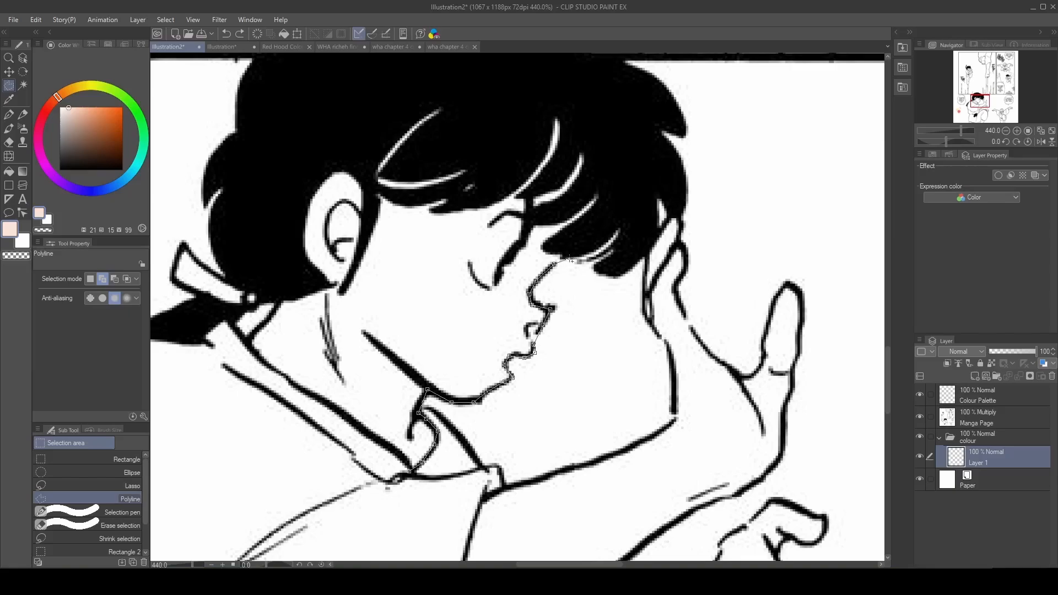
pyautogui.click(570, 256)
pyautogui.click(598, 208)
pyautogui.click(609, 167)
pyautogui.click(573, 103)
pyautogui.click(503, 89)
pyautogui.click(399, 103)
pyautogui.click(340, 160)
pyautogui.click(299, 193)
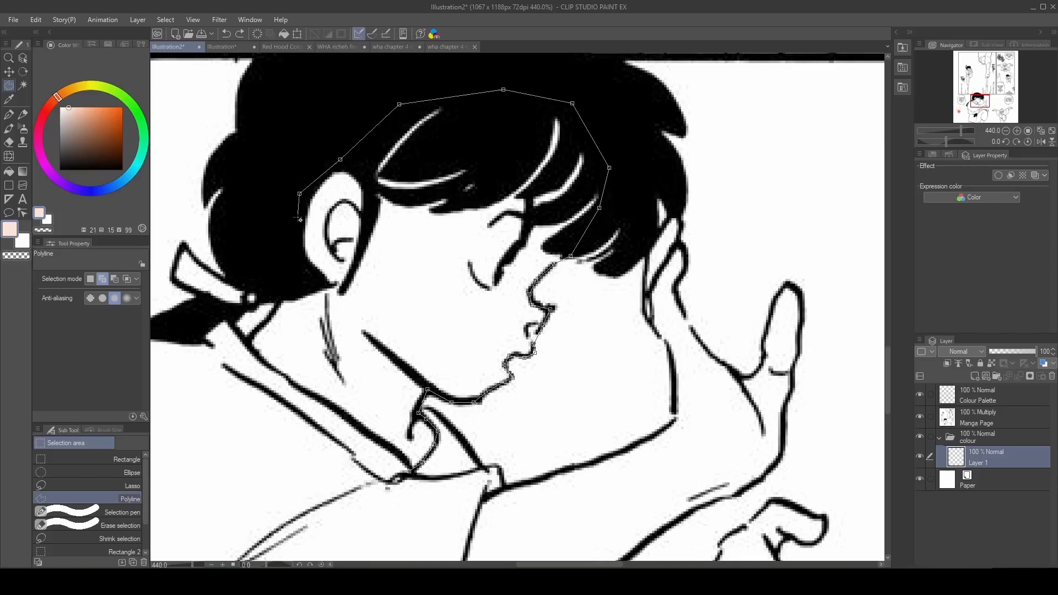
pyautogui.click(297, 273)
pyautogui.click(308, 317)
pyautogui.doubleClick(388, 427)
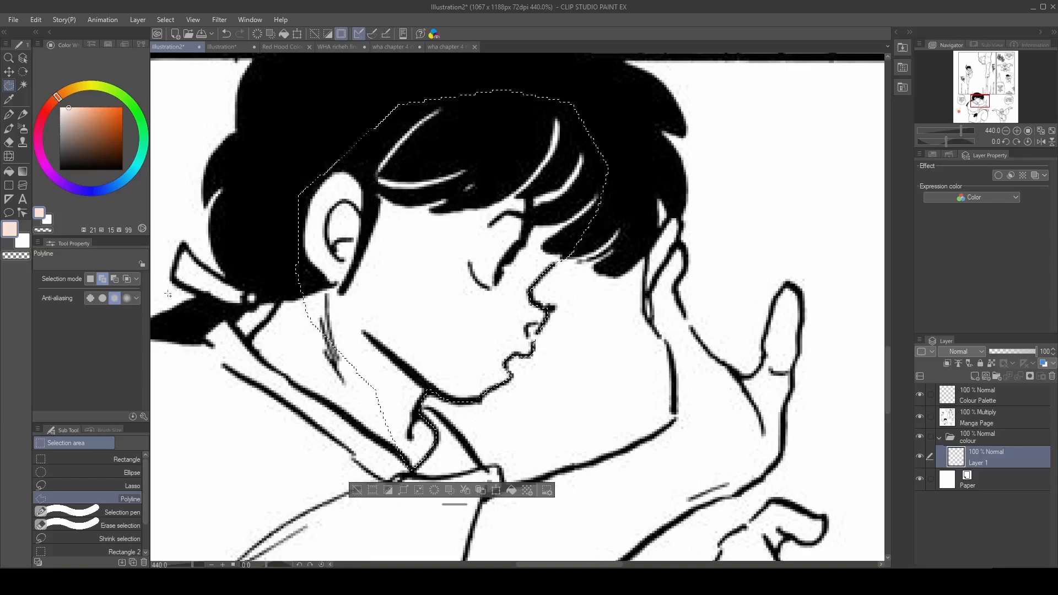
# Try adding the neck between the hairline and collar to the face selection in add mode, and undo it.
pyautogui.click(102, 279)
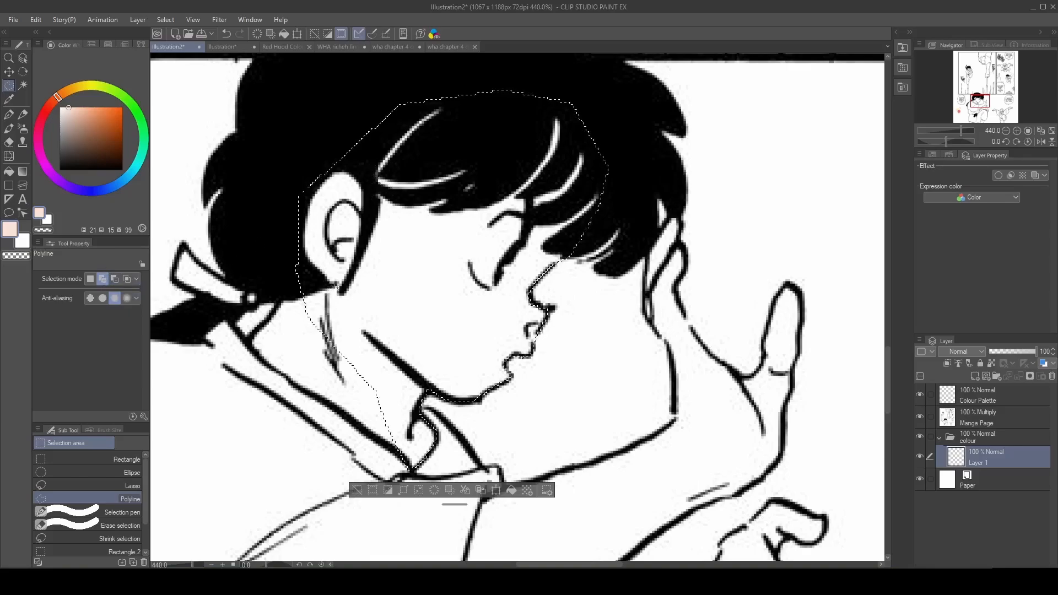
pyautogui.click(277, 304)
pyautogui.click(244, 345)
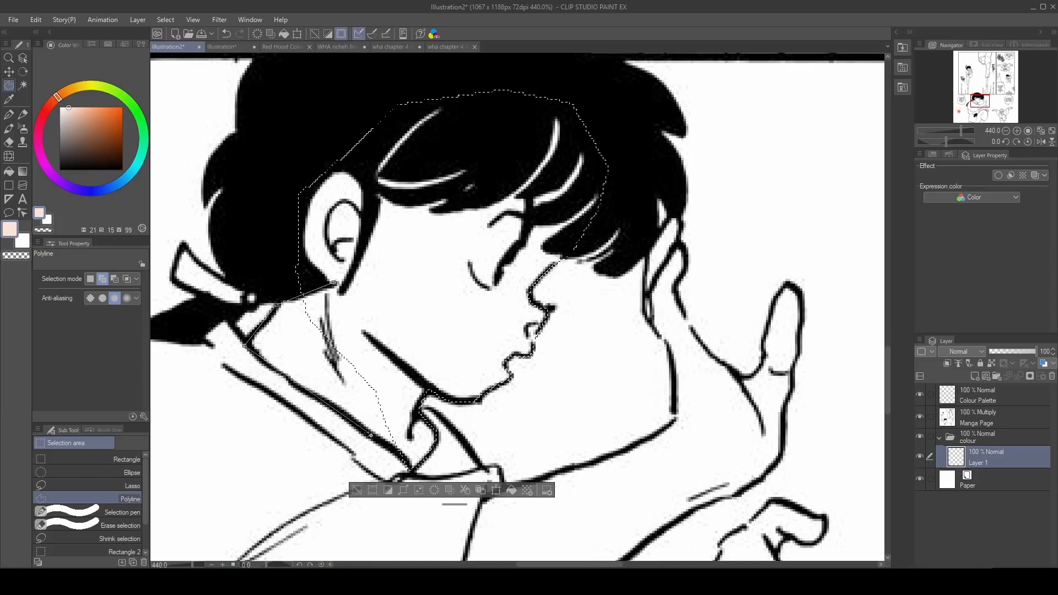
pyautogui.click(332, 284)
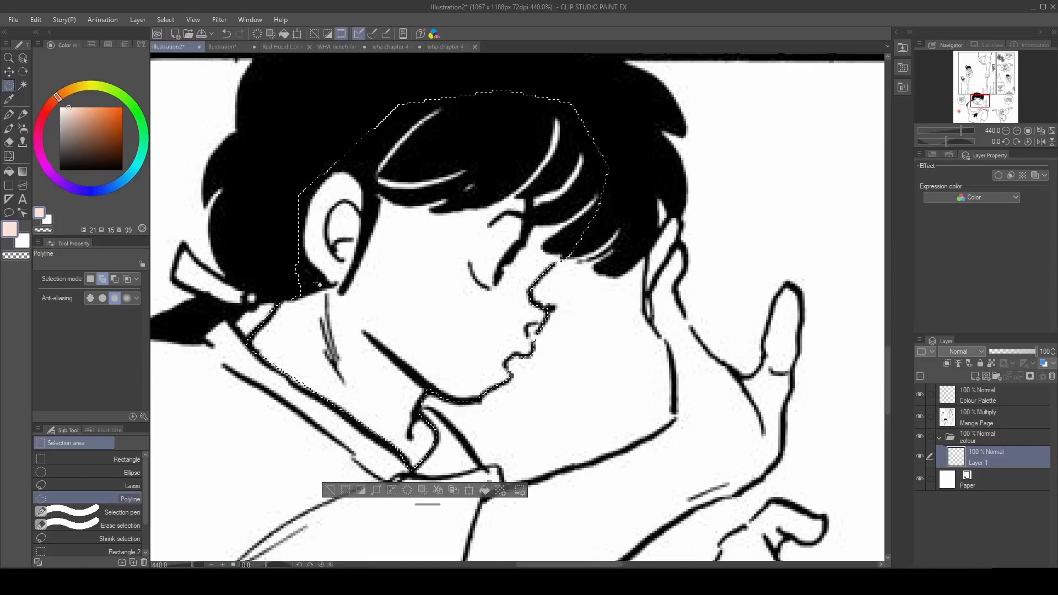
pyautogui.hotkey('ctrl', 'z')
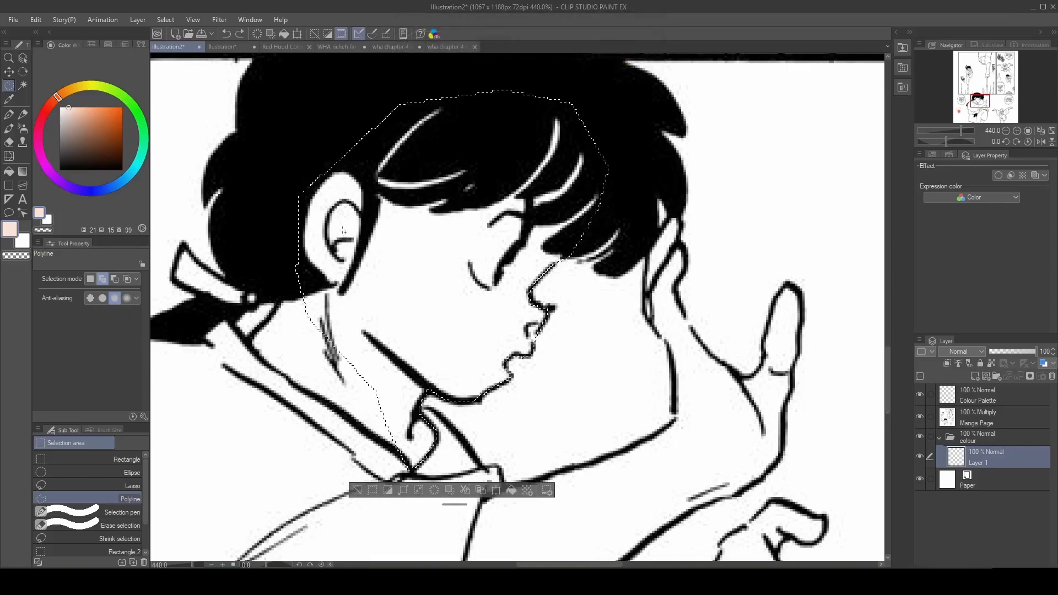
# Try extending the selection over the neck in new-selection mode, undo the extensions, and restore the add-to-selection mode.
pyautogui.click(90, 279)
pyautogui.click(257, 278)
pyautogui.click(255, 342)
pyautogui.click(325, 341)
pyautogui.click(318, 275)
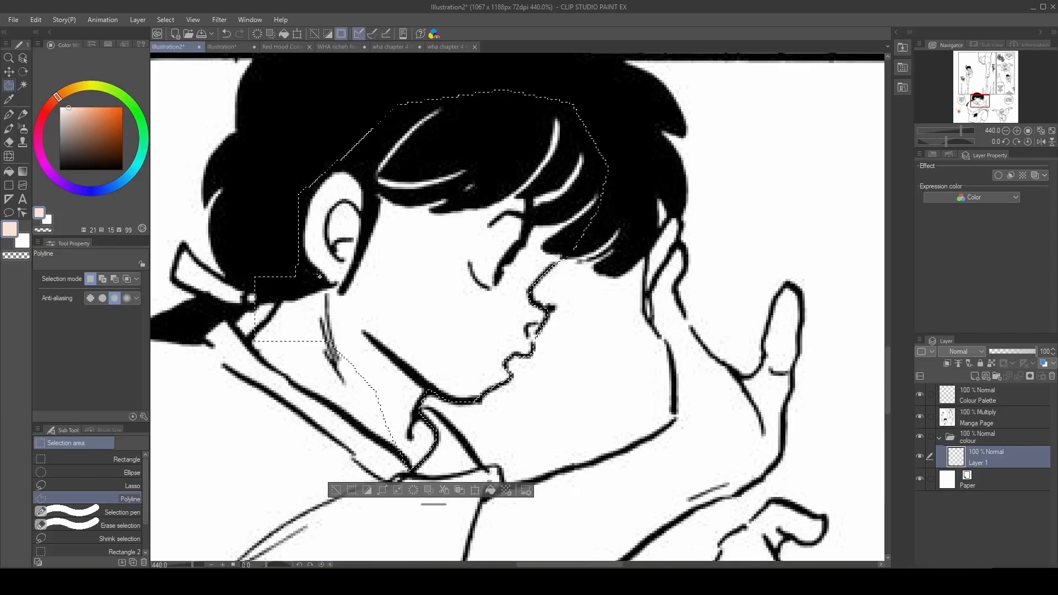
pyautogui.hotkey('ctrl', 'z')
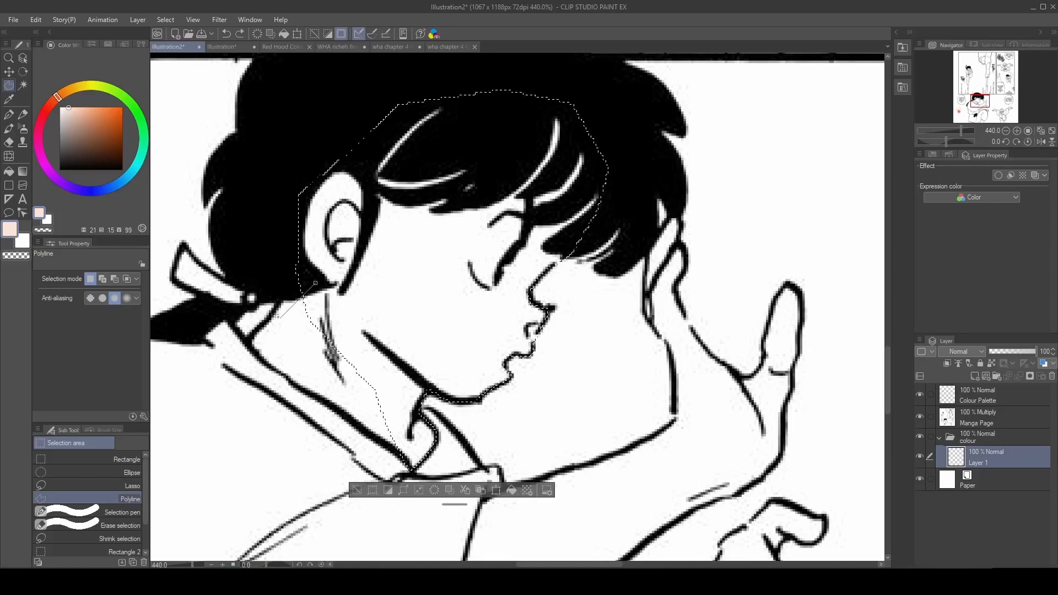
pyautogui.click(315, 283)
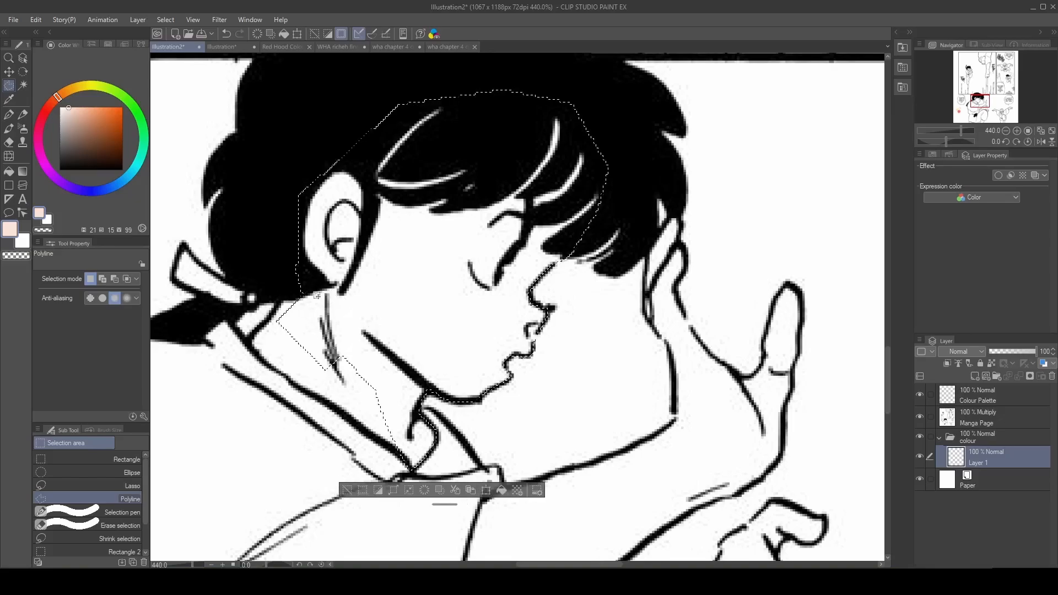
pyautogui.hotkey('ctrl', 'z')
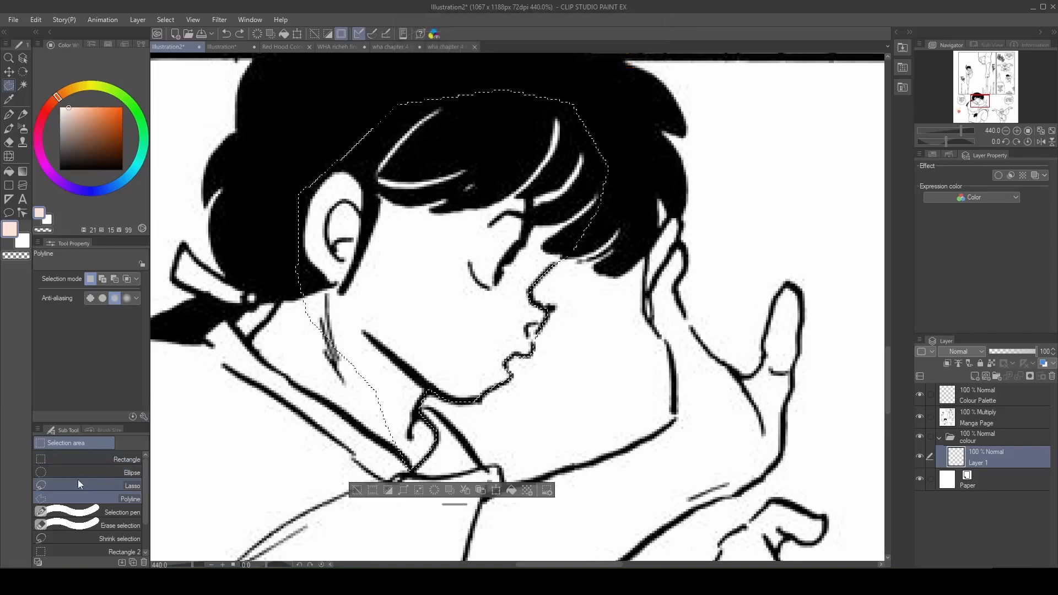
pyautogui.click(103, 281)
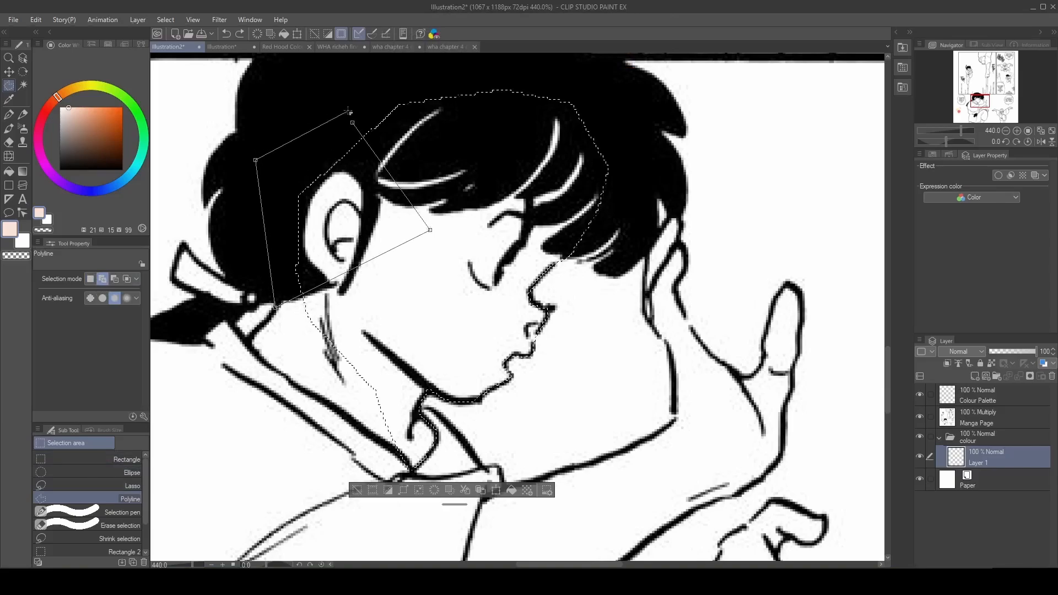
# Try subtracting a polygon around the ear from the face selection, and undo the subtraction.
pyautogui.click(352, 124)
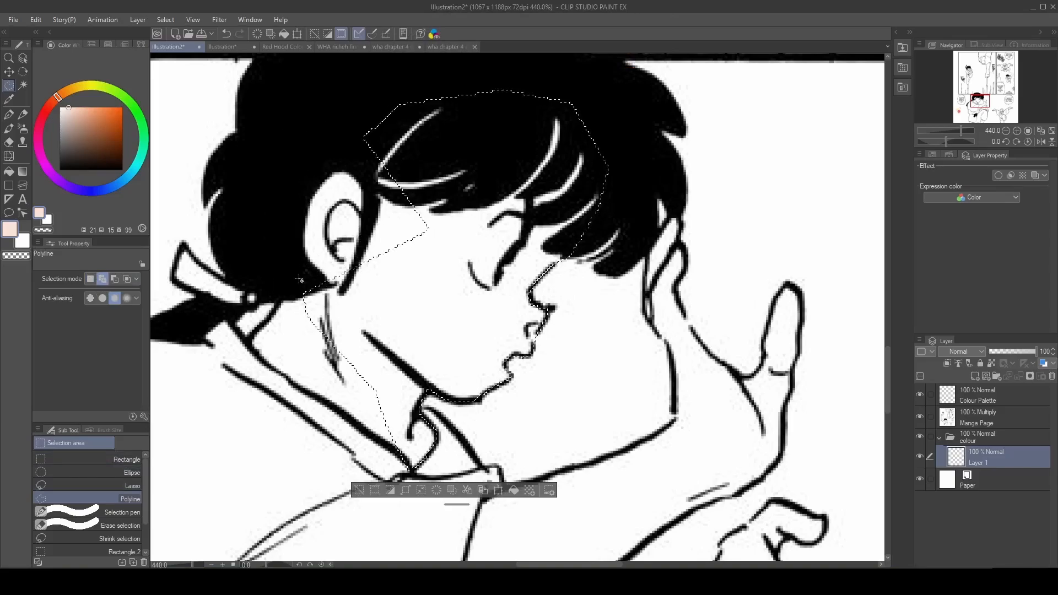
pyautogui.hotkey('ctrl', 'z')
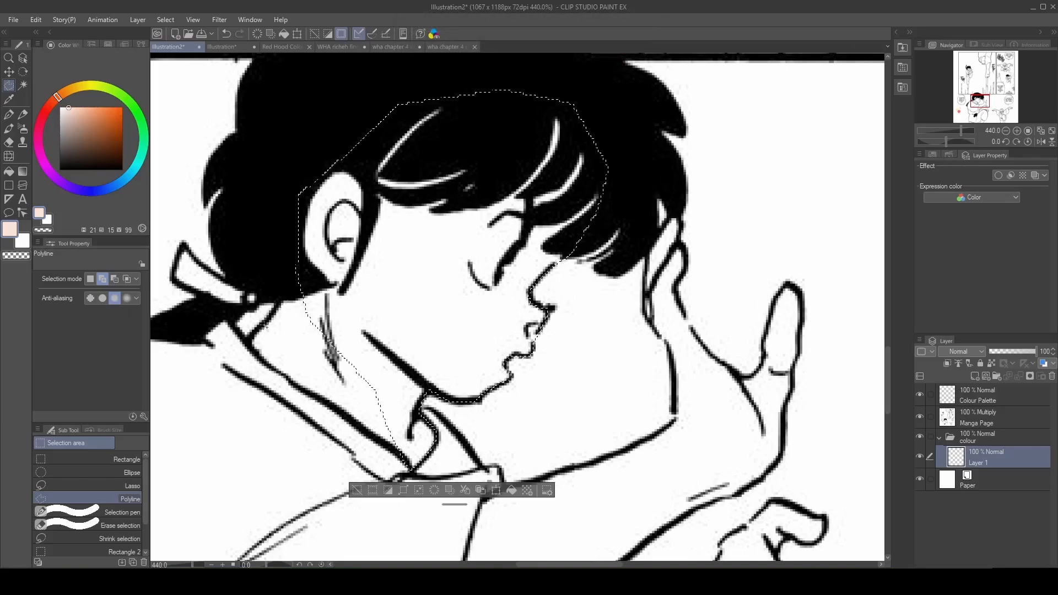
# Begin adding the neck to the selection, tracing from below the ear along the hairline and around the nape to the collar.
pyautogui.scroll(5, 291, 297)
pyautogui.click(322, 287)
pyautogui.click(269, 301)
pyautogui.click(240, 304)
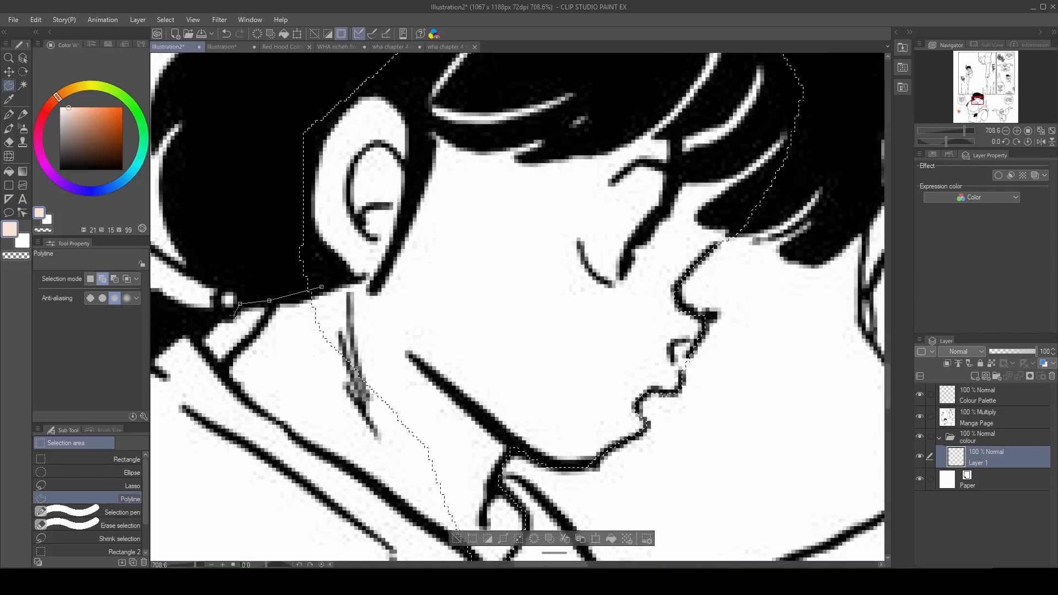
pyautogui.click(232, 316)
pyautogui.click(213, 320)
pyautogui.click(200, 337)
pyautogui.click(213, 363)
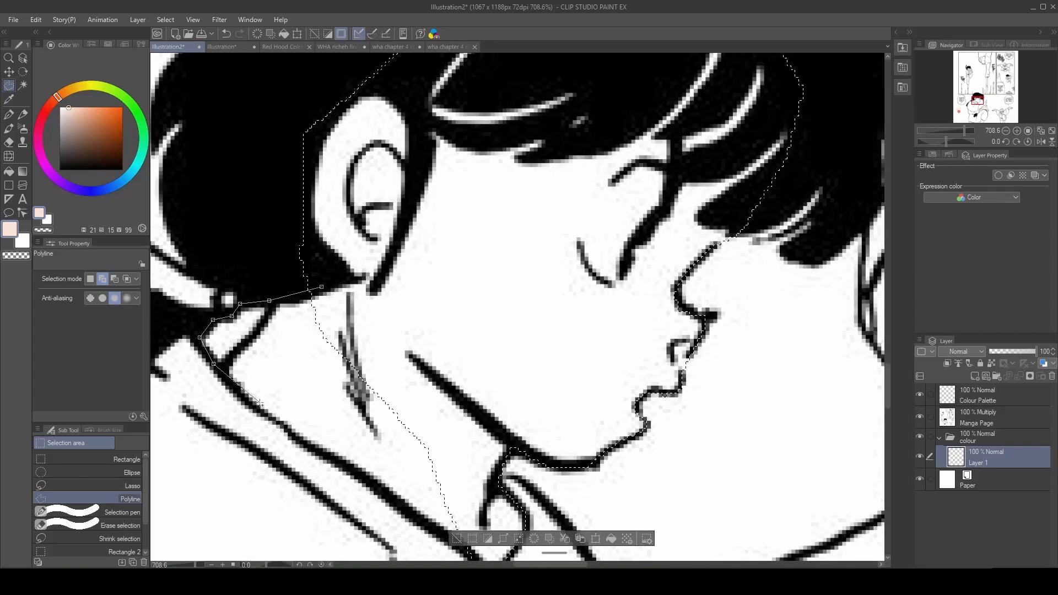
# Follow the collar's inner edge down to the throat and close the polyline so the neck joins the face selection.
pyautogui.click(256, 412)
pyautogui.click(291, 432)
pyautogui.scroll(-4, 297, 430)
pyautogui.scroll(3, 308, 425)
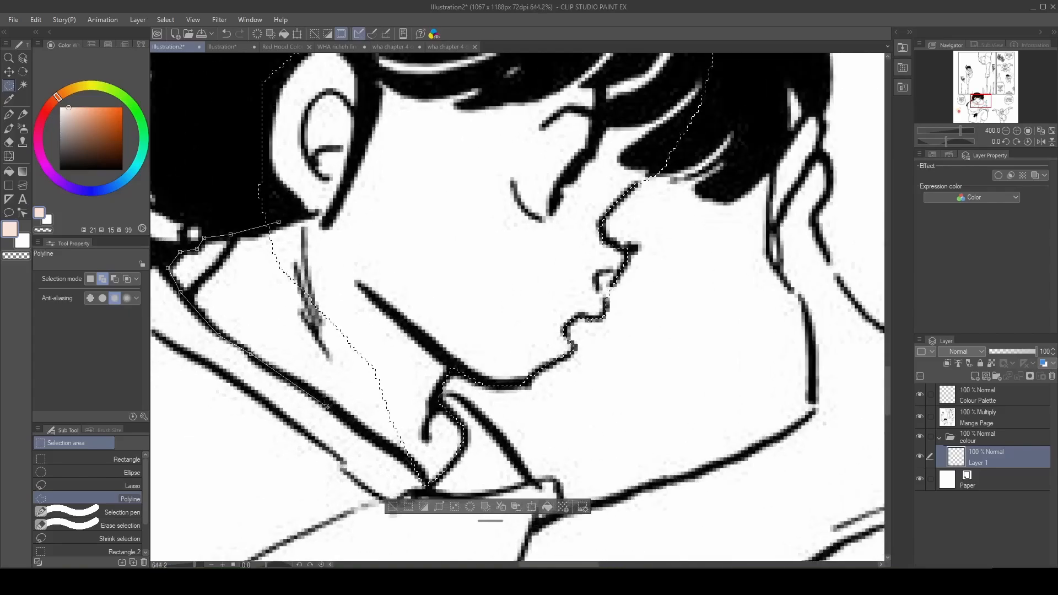
pyautogui.click(369, 437)
pyautogui.click(422, 470)
pyautogui.scroll(-4, 411, 296)
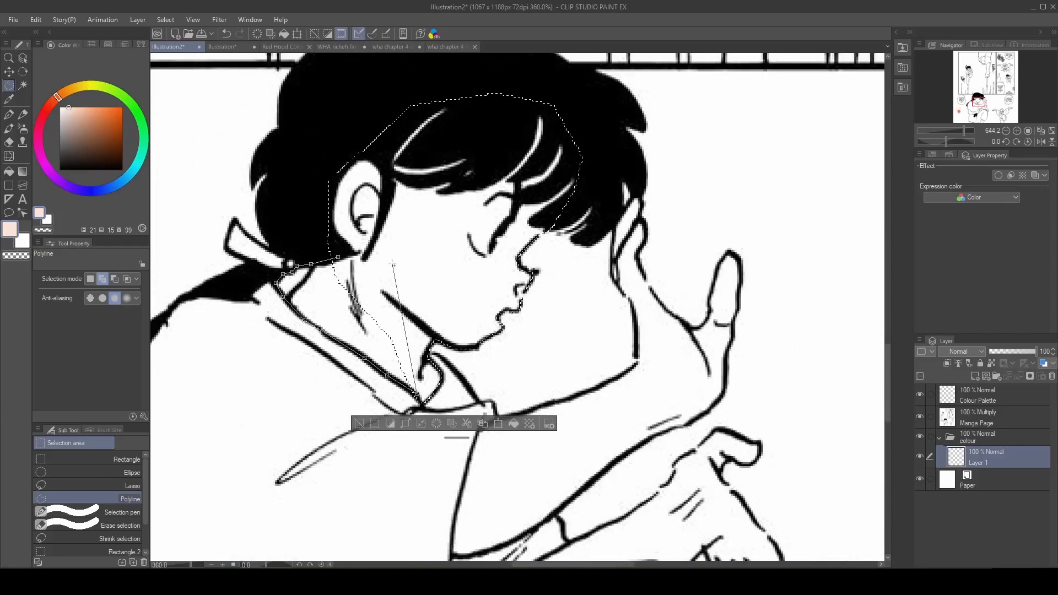
pyautogui.doubleClick(392, 264)
# Start a polyline on the fighter's raised hand and trace the outer edge of the fingers up to the hair.
pyautogui.scroll(-3, 548, 250)
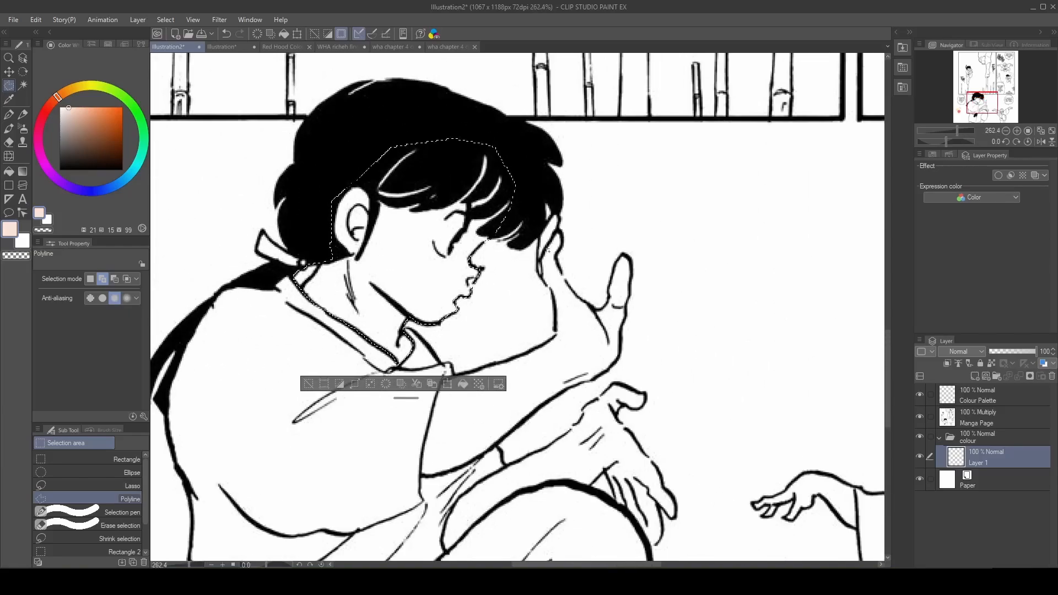
pyautogui.scroll(7, 548, 251)
pyautogui.click(584, 351)
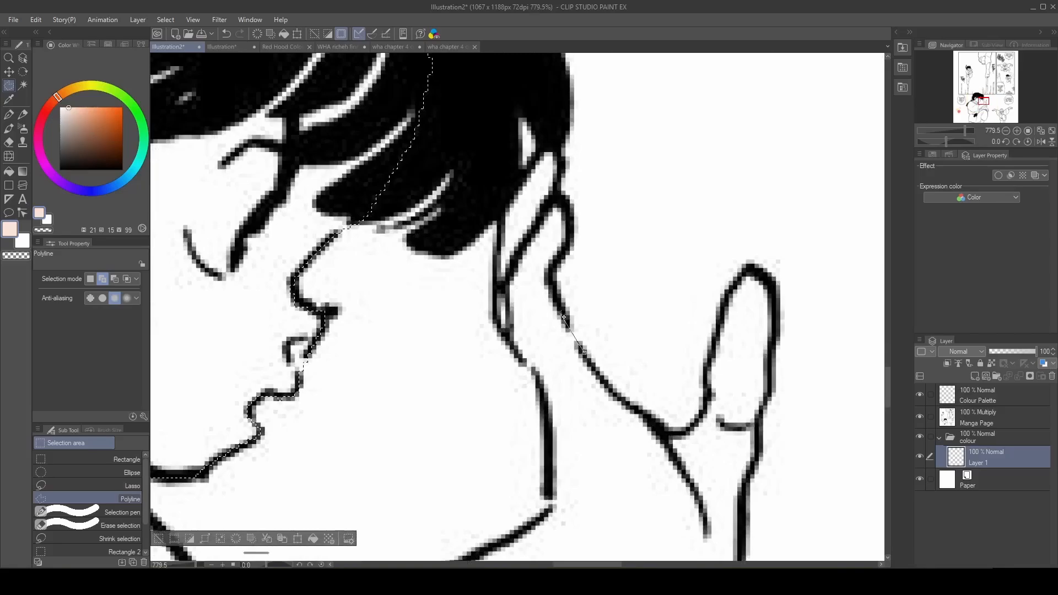
pyautogui.click(559, 300)
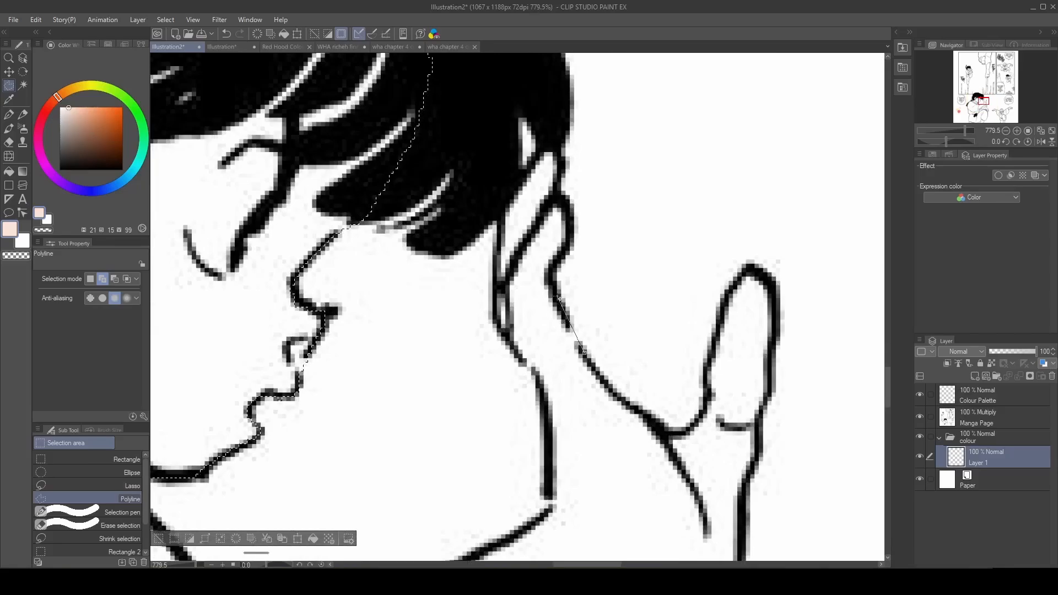
pyautogui.click(550, 270)
pyautogui.click(568, 242)
pyautogui.click(565, 215)
pyautogui.click(554, 194)
pyautogui.click(558, 162)
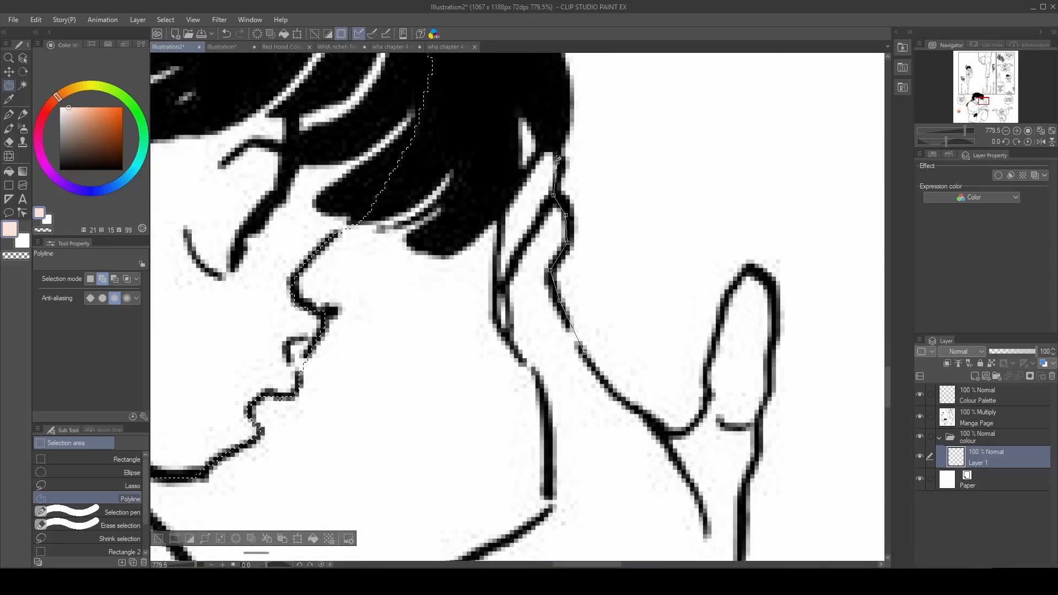
# Trace around the raised hand's fingertip and down the face-side edge of the fingers towards the wrist.
pyautogui.click(553, 148)
pyautogui.click(512, 190)
pyautogui.click(498, 223)
pyautogui.click(496, 276)
pyautogui.click(497, 321)
pyautogui.click(517, 352)
pyautogui.click(538, 382)
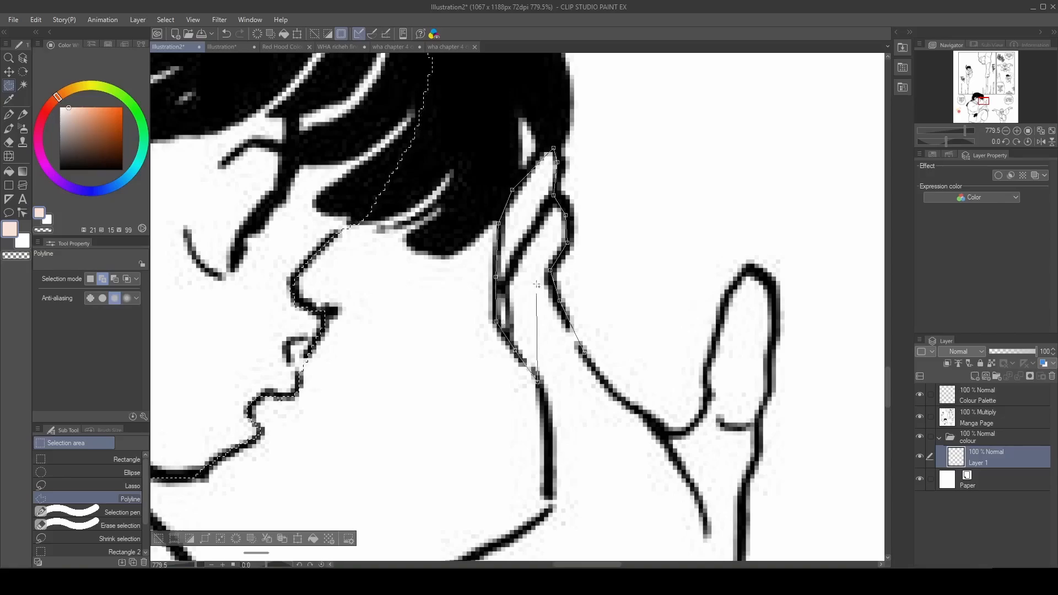
# Continue the polyline down the face-side edge of the fighter's raised hand to the bend at the wrist.
pyautogui.scroll(-4, 538, 381)
pyautogui.scroll(4, 544, 344)
pyautogui.click(543, 344)
pyautogui.click(545, 392)
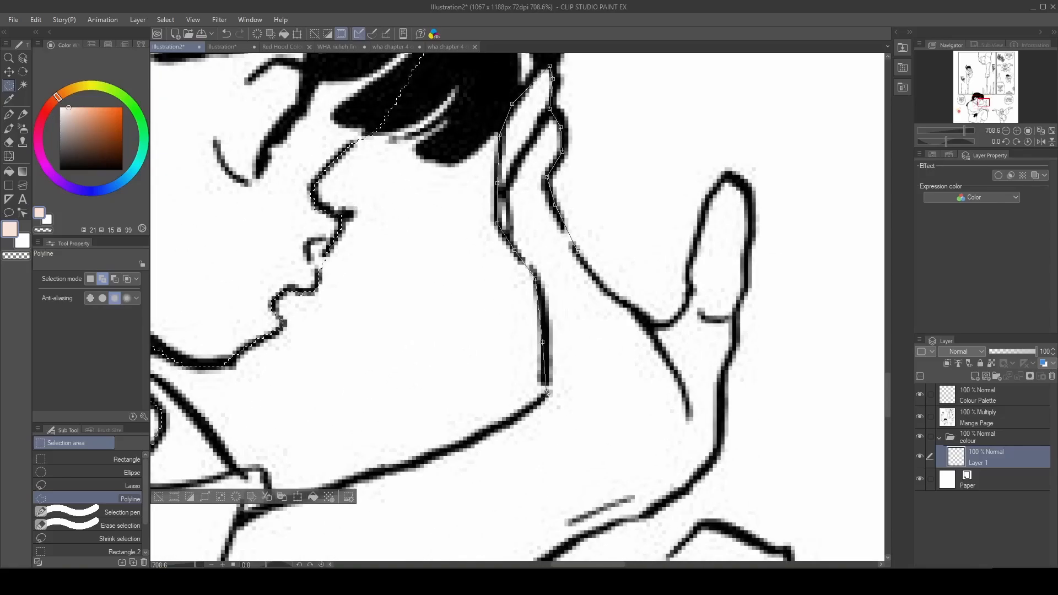
# Trace the upper edge of the raised forearm from the wrist bend back to the sleeve opening.
pyautogui.scroll(-3, 534, 388)
pyautogui.scroll(2, 520, 387)
pyautogui.click(525, 388)
pyautogui.scroll(-2, 525, 388)
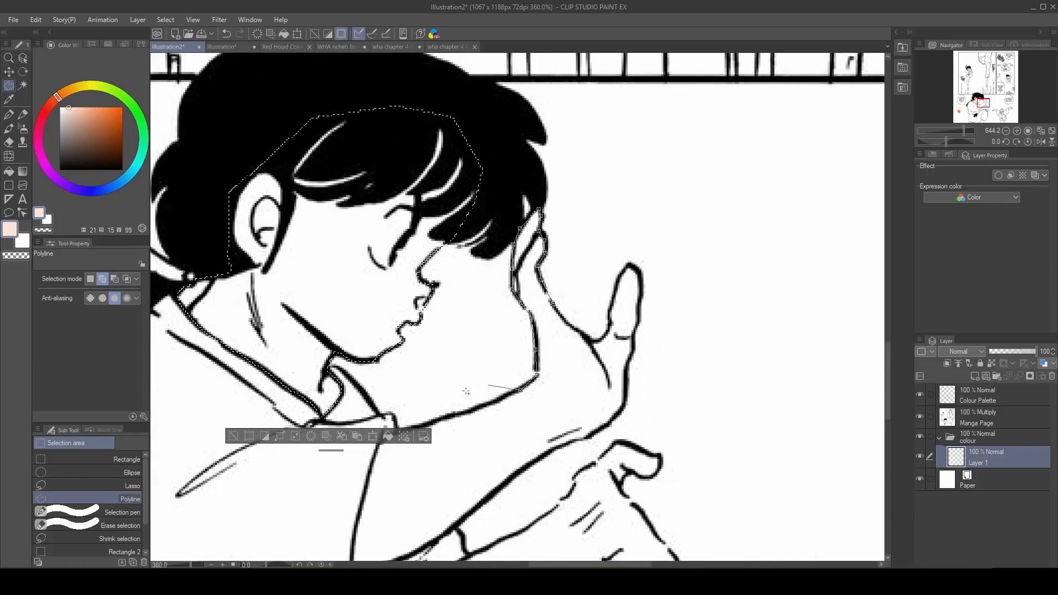
pyautogui.scroll(3, 513, 394)
pyautogui.scroll(1, 497, 402)
pyautogui.click(536, 385)
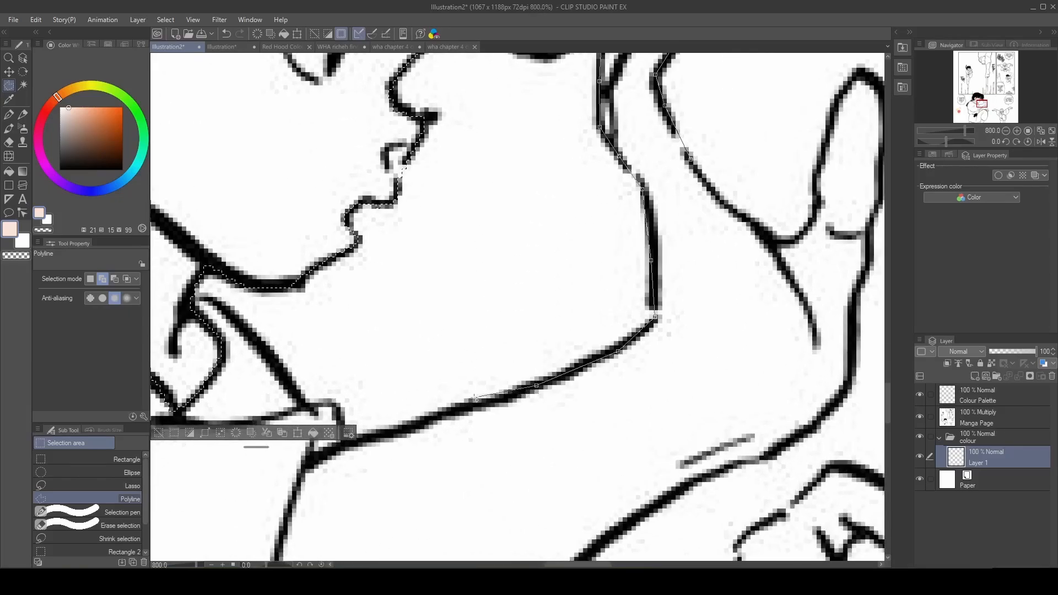
pyautogui.click(459, 409)
pyautogui.click(379, 438)
pyautogui.click(312, 461)
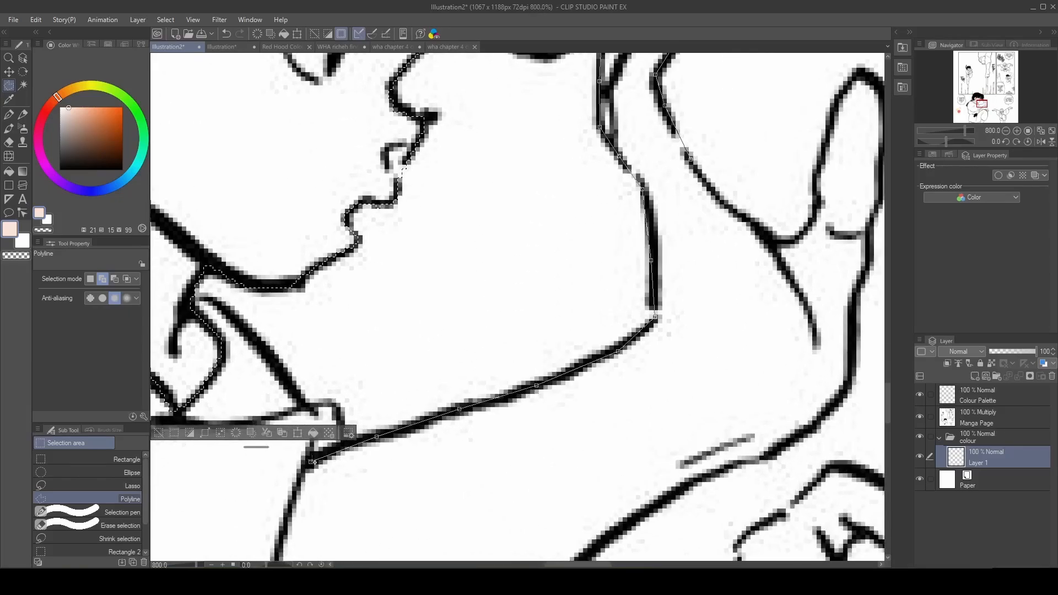
# Trace down the sleeve opening's edge to the underside of the raised forearm.
pyautogui.scroll(-4, 312, 461)
pyautogui.click(376, 390)
pyautogui.scroll(2, 377, 389)
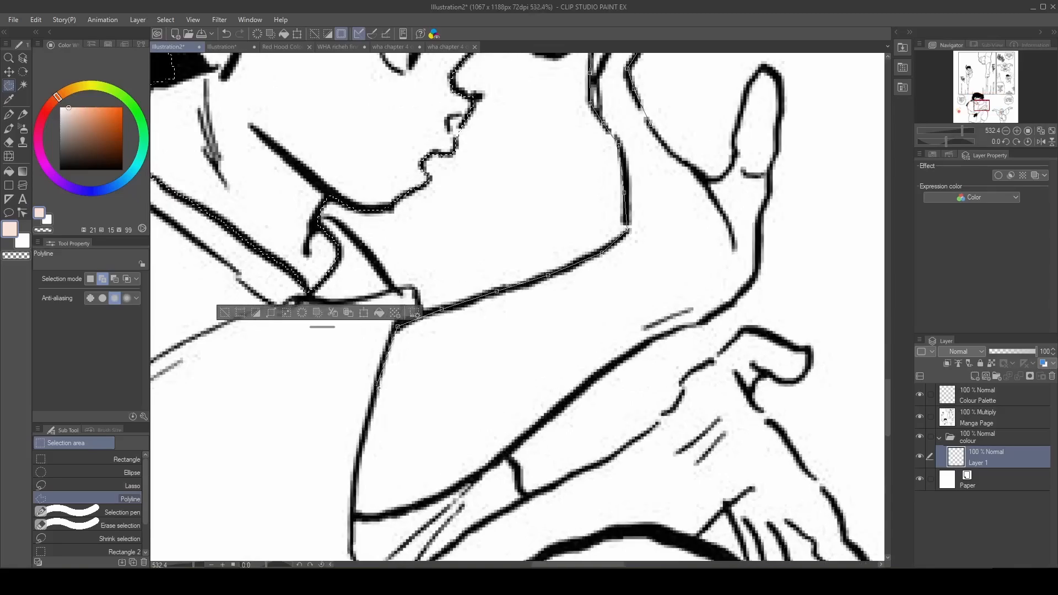
pyautogui.click(359, 459)
pyautogui.click(353, 517)
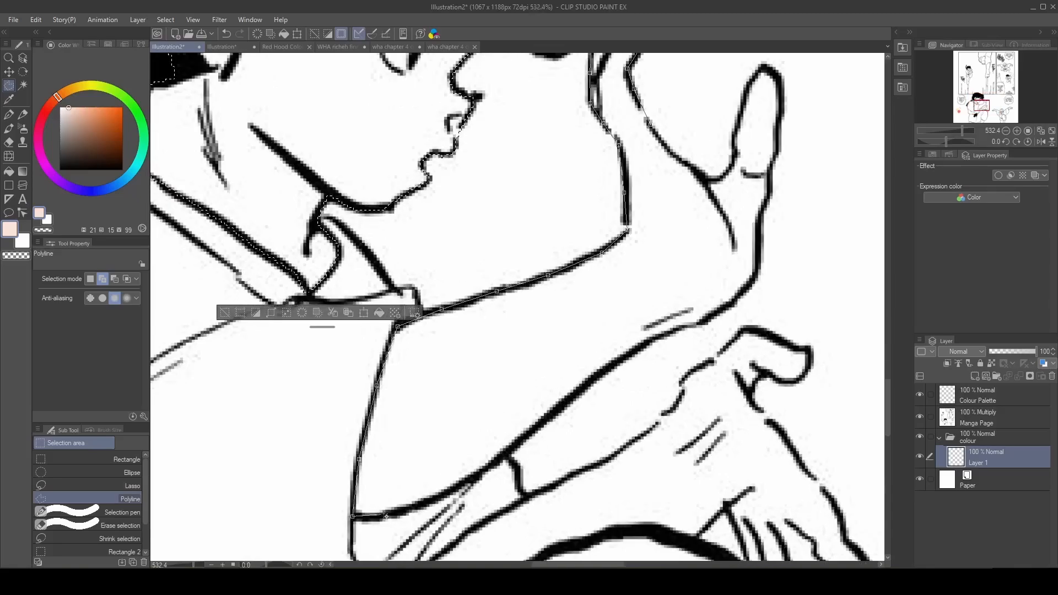
# Trace the underside of the raised forearm from the sleeve up to the wrist.
pyautogui.click(386, 515)
pyautogui.click(440, 495)
pyautogui.click(518, 444)
pyautogui.click(571, 398)
pyautogui.click(628, 353)
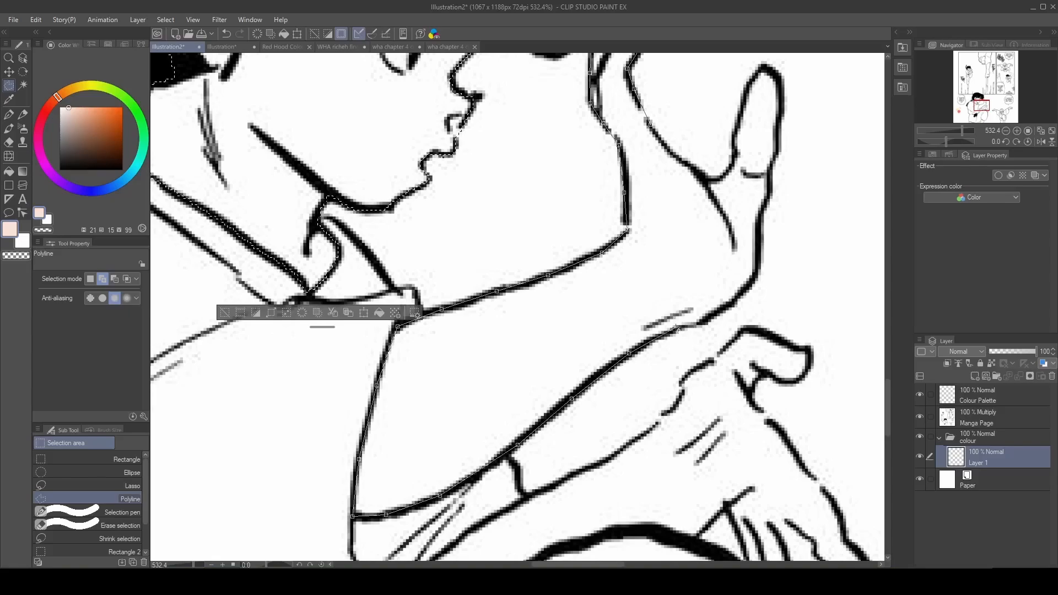
pyautogui.click(676, 326)
# Trace the raised hand's outer edge up to the thumb tip and close the polyline to add the arm to the selection.
pyautogui.click(714, 317)
pyautogui.click(737, 294)
pyautogui.click(755, 278)
pyautogui.click(756, 251)
pyautogui.click(760, 218)
pyautogui.click(768, 196)
pyautogui.click(768, 178)
pyautogui.click(776, 157)
pyautogui.click(778, 126)
pyautogui.click(780, 88)
pyautogui.scroll(-3, 774, 83)
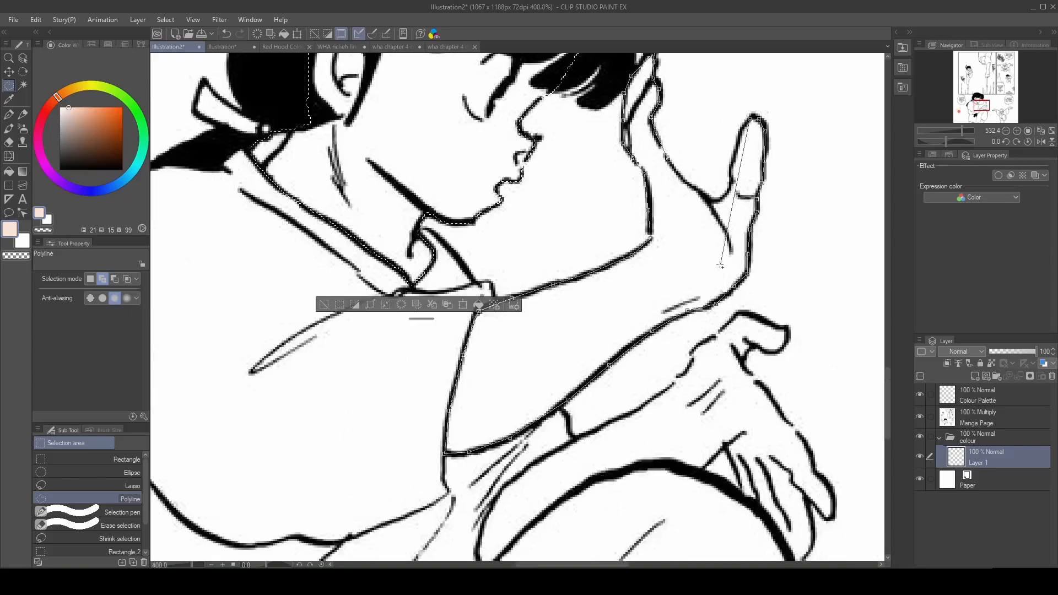
pyautogui.click(643, 190)
# Begin outlining the lower arm above the knee, tracing from the elbow along the forearm's upper edge towards the wrist.
pyautogui.scroll(-7, 642, 189)
pyautogui.scroll(6, 584, 393)
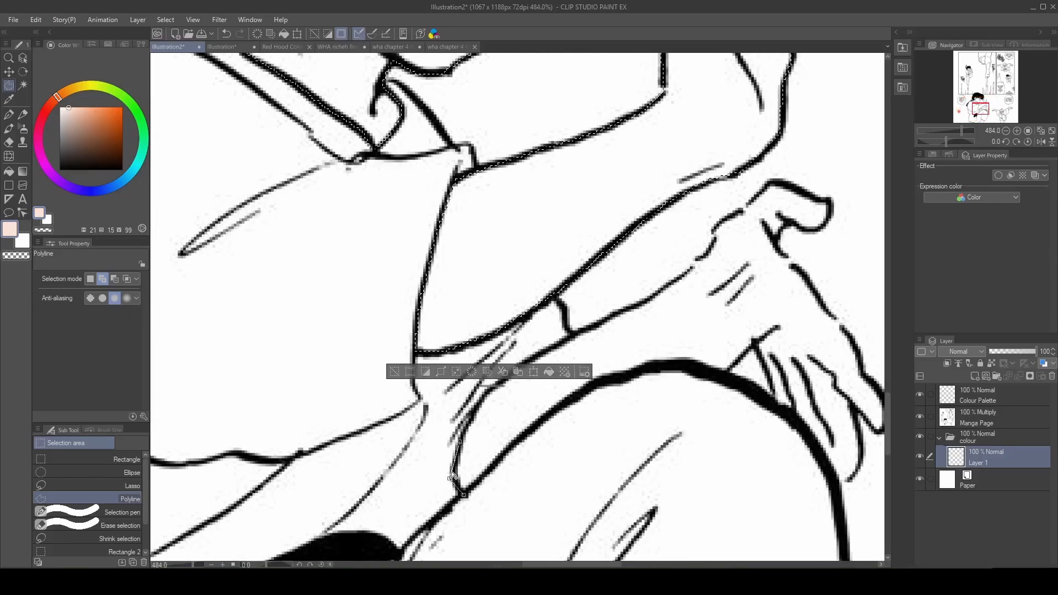
pyautogui.click(463, 490)
pyautogui.doubleClick(469, 424)
pyautogui.click(464, 432)
pyautogui.click(481, 396)
pyautogui.click(508, 372)
pyautogui.click(545, 351)
pyautogui.click(632, 306)
pyautogui.click(669, 284)
# Continue the lower arm's outline around the wrist to the base of the thumb.
pyautogui.click(688, 270)
pyautogui.click(702, 257)
pyautogui.click(716, 242)
pyautogui.click(714, 228)
pyautogui.click(738, 209)
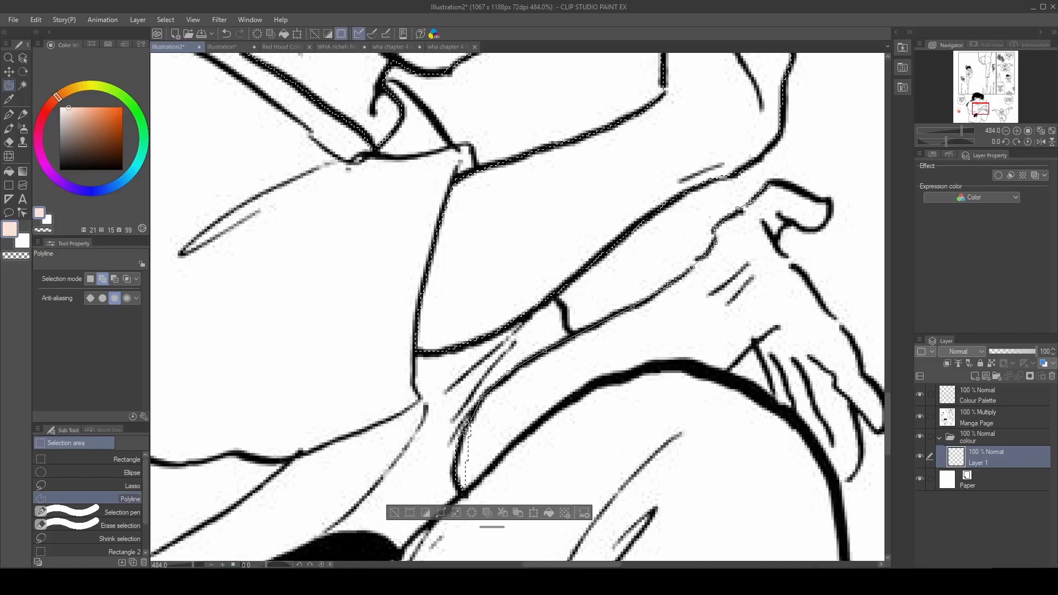
# Trace the lower hand's outer edge down along the fingers to the fingertips.
pyautogui.scroll(1, 804, 276)
pyautogui.click(826, 309)
pyautogui.click(853, 344)
pyautogui.click(881, 391)
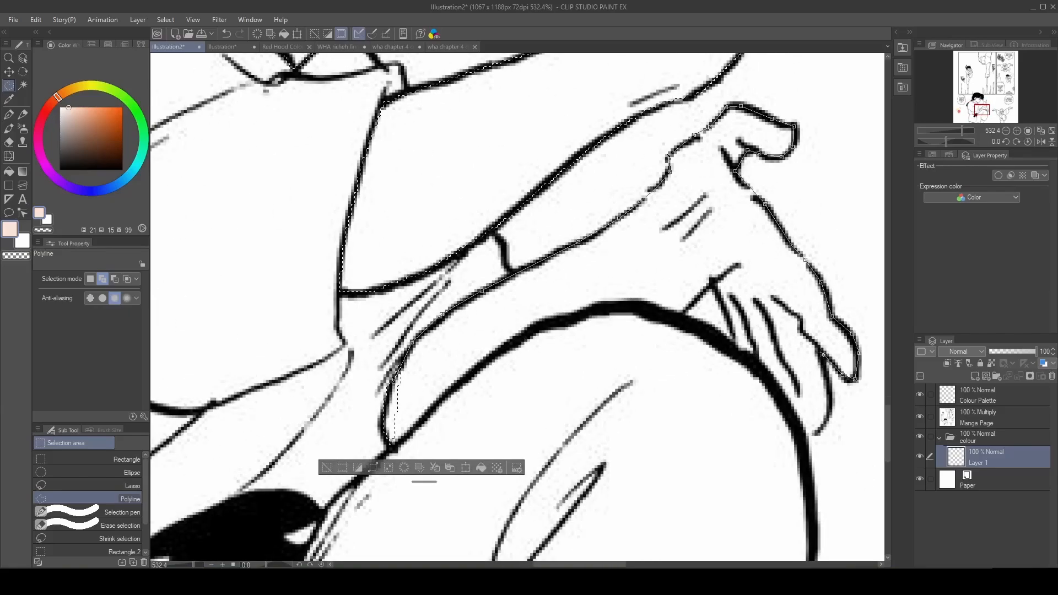
pyautogui.click(883, 432)
pyautogui.click(862, 463)
pyautogui.click(839, 486)
# Trace back along the top of the knee to the elbow, closing the lower arm and hand into the selection.
pyautogui.click(753, 349)
pyautogui.click(711, 291)
pyautogui.click(683, 313)
pyautogui.click(540, 328)
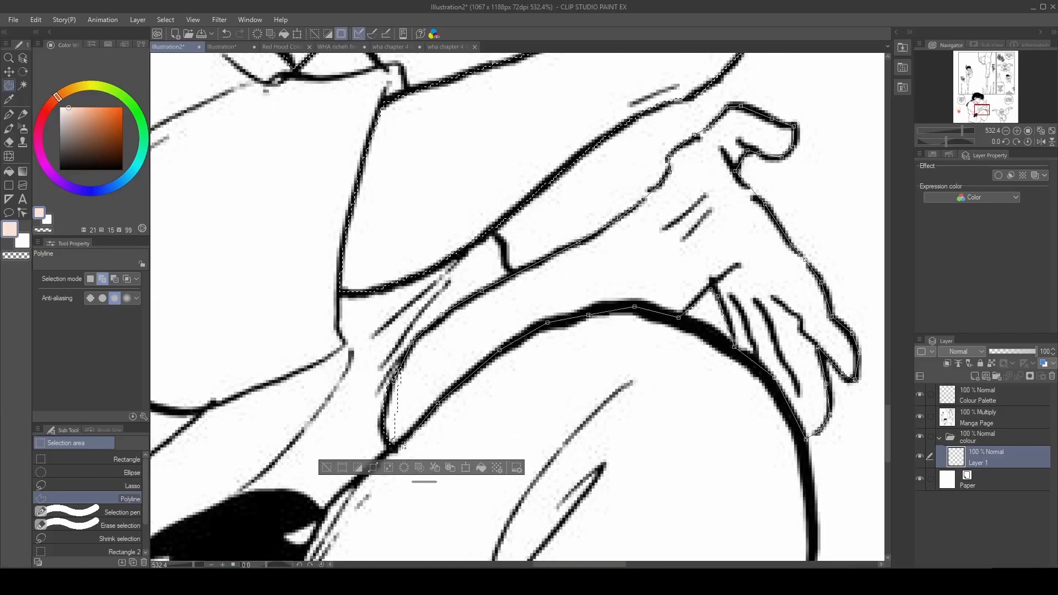
pyautogui.click(395, 381)
# Outline the bare lower leg from the trouser cuff past the page's bottom edge and add it to the selection.
pyautogui.scroll(-6, 395, 286)
pyautogui.scroll(5, 496, 353)
pyautogui.click(499, 354)
pyautogui.click(485, 393)
pyautogui.click(461, 508)
pyautogui.click(569, 500)
pyautogui.click(616, 406)
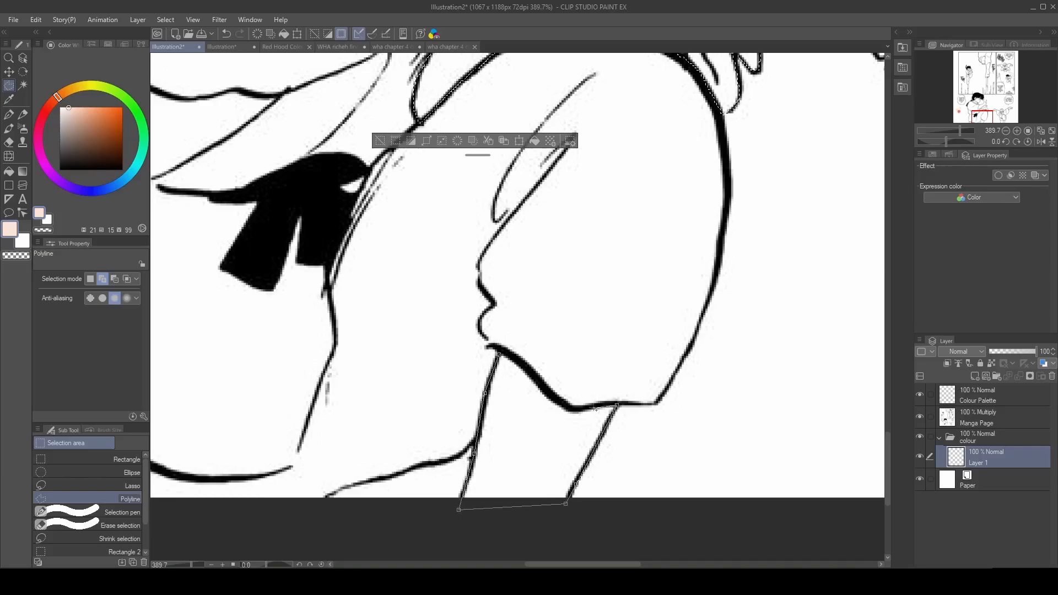
pyautogui.click(574, 409)
pyautogui.doubleClick(543, 386)
# Try painting the selected skin areas with the G-pen at brush size 120, and undo the painting.
pyautogui.scroll(-8, 543, 387)
pyautogui.scroll(-5, 562, 297)
pyautogui.scroll(3, 562, 116)
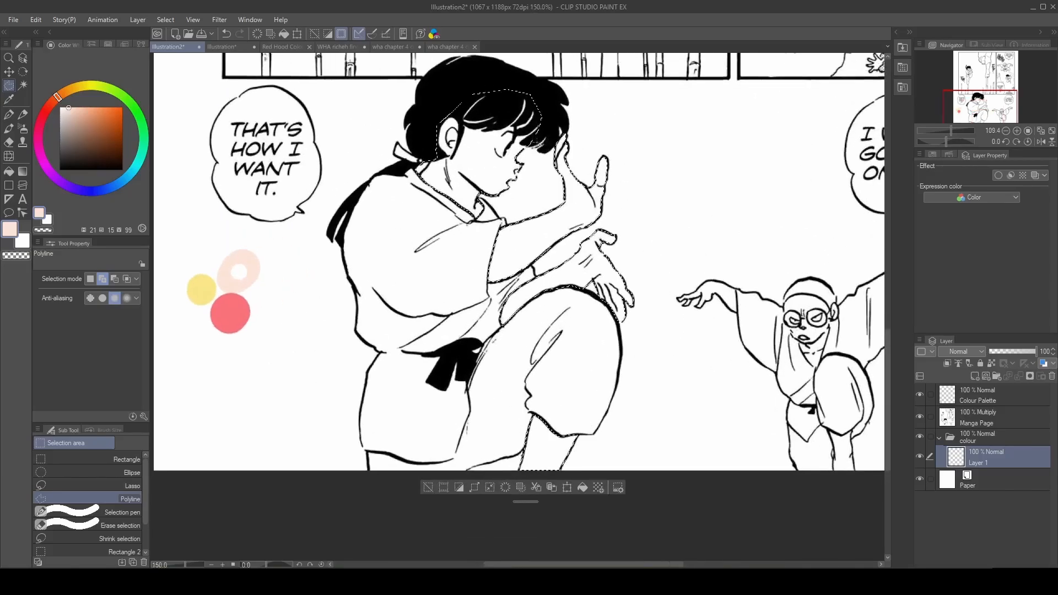
pyautogui.scroll(-3, 559, 308)
pyautogui.scroll(3, 530, 165)
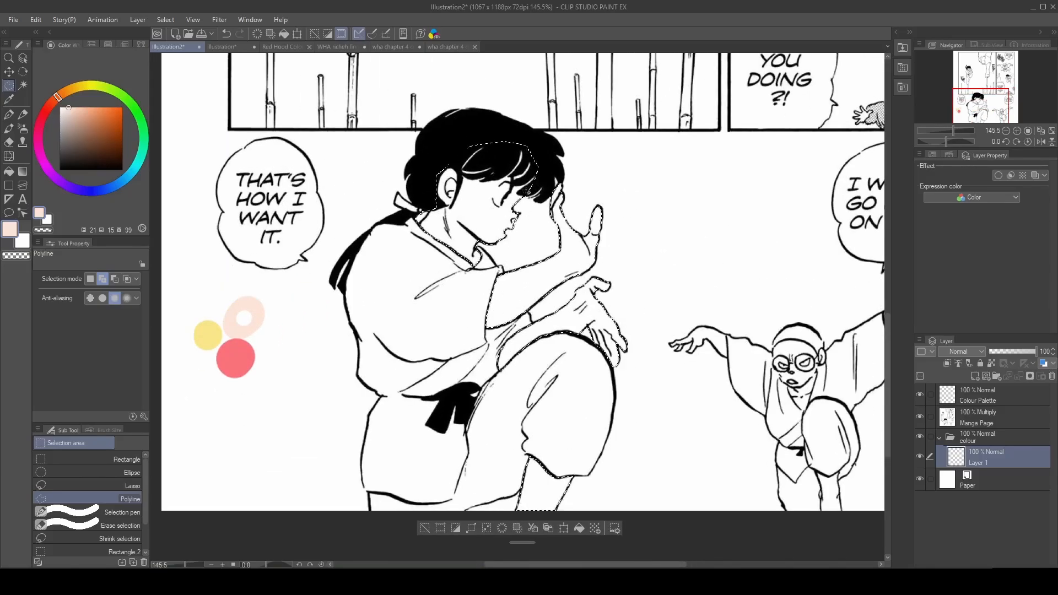
pyautogui.press('p')
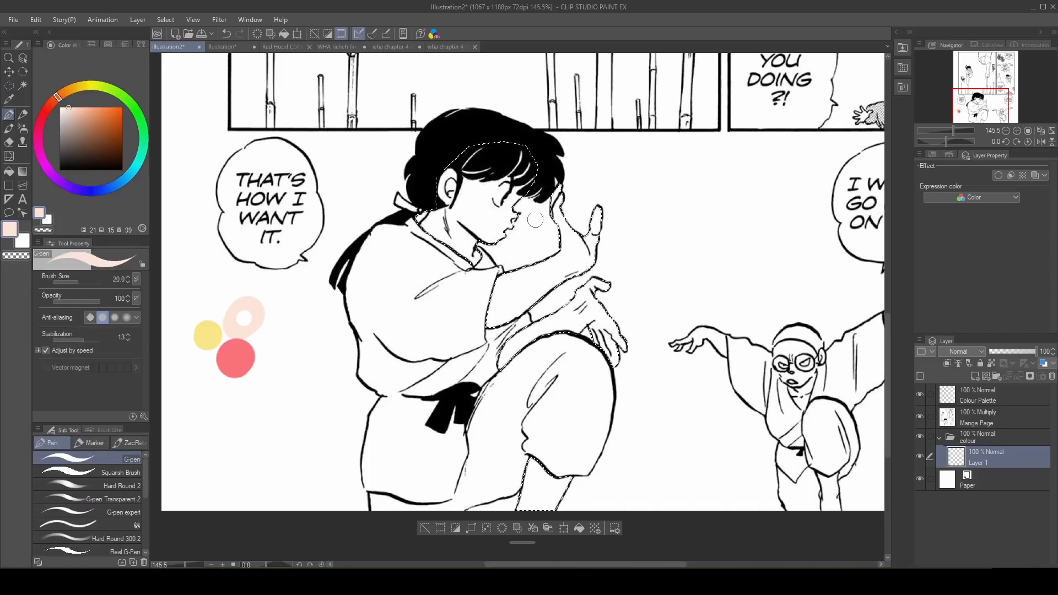
pyautogui.press(']')
pyautogui.press(']')
pyautogui.press(']')
pyautogui.press(']')
pyautogui.press(']')
pyautogui.press(']')
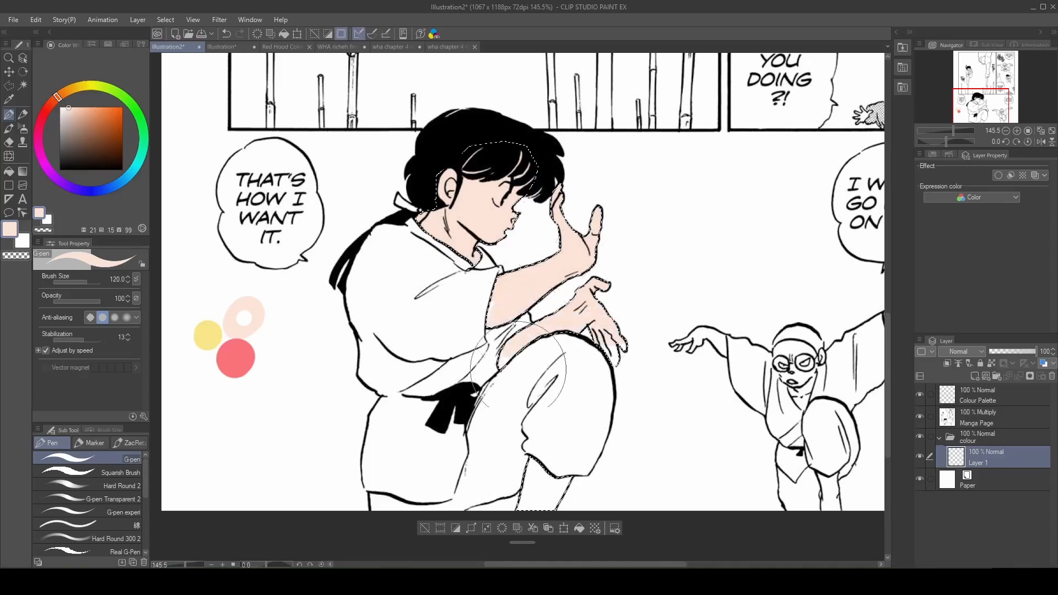
pyautogui.hotkey('ctrl', 'z')
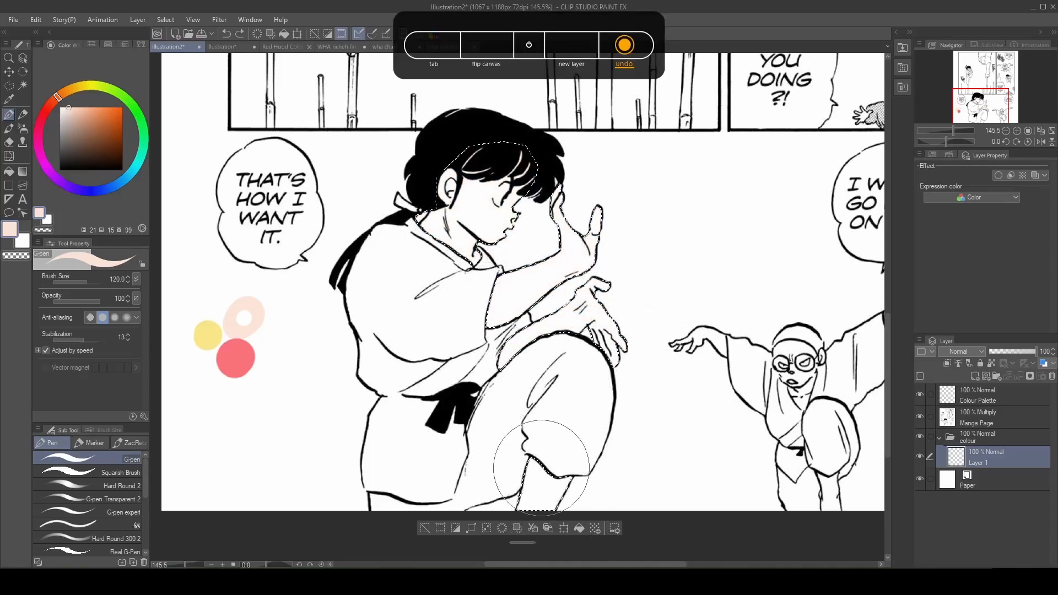
# Fill the selected skin areas with the light skin tone and clear the selection.
pyautogui.click(580, 530)
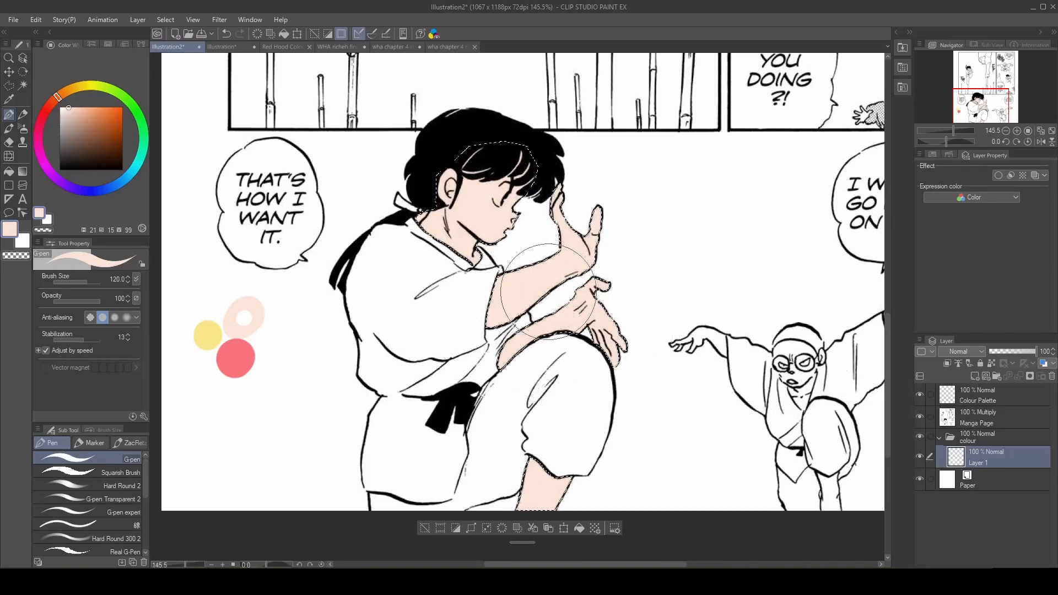
pyautogui.hotkey('ctrl', 'd')
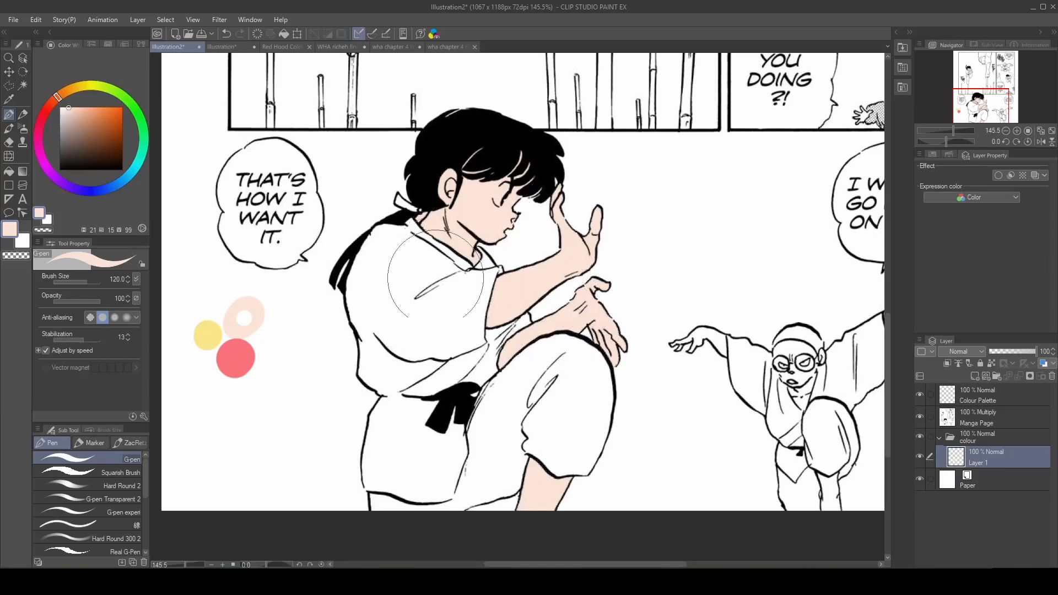
# Reduce the G-pen's brush size to 12 and add a new layer above Layer 1 in the colour folder.
pyautogui.press('[')
pyautogui.press('[')
pyautogui.press('[')
pyautogui.press('[')
pyautogui.press('[')
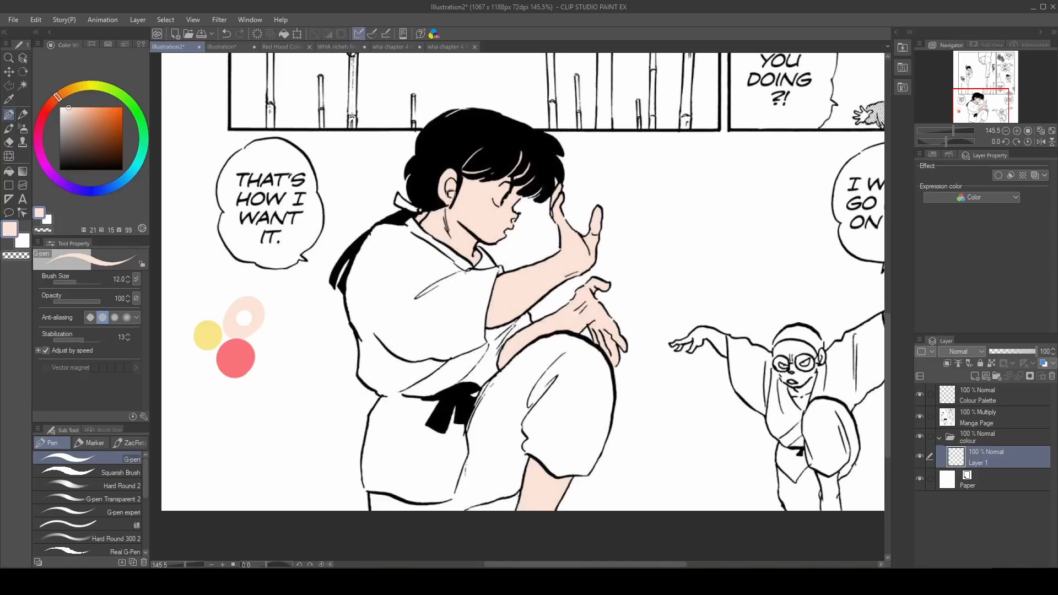
pyautogui.scroll(-2, 508, 311)
pyautogui.scroll(9, 529, 210)
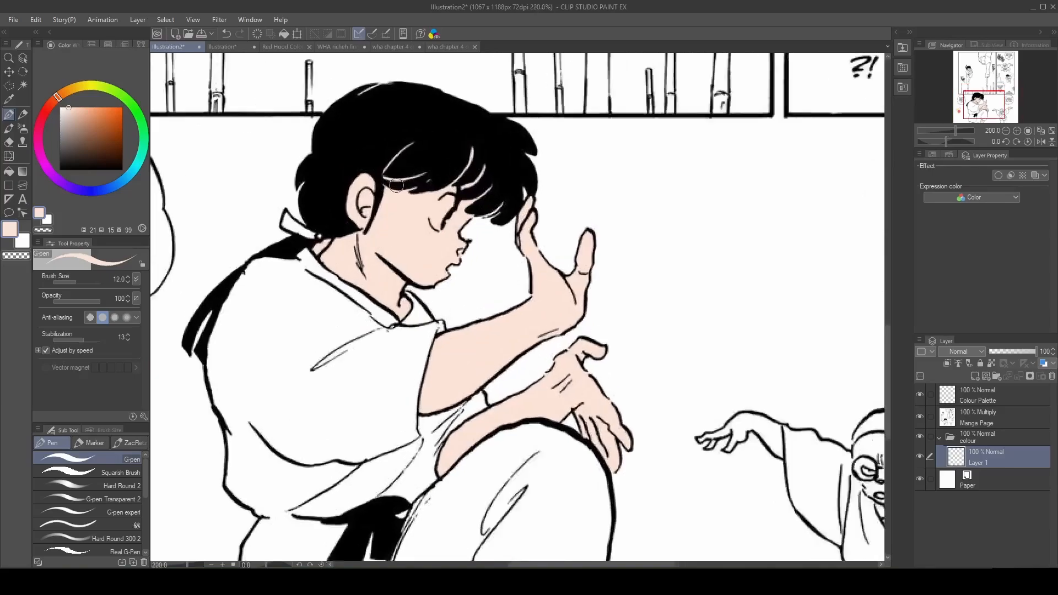
pyautogui.hotkey('ctrl', 'shift', 'n')
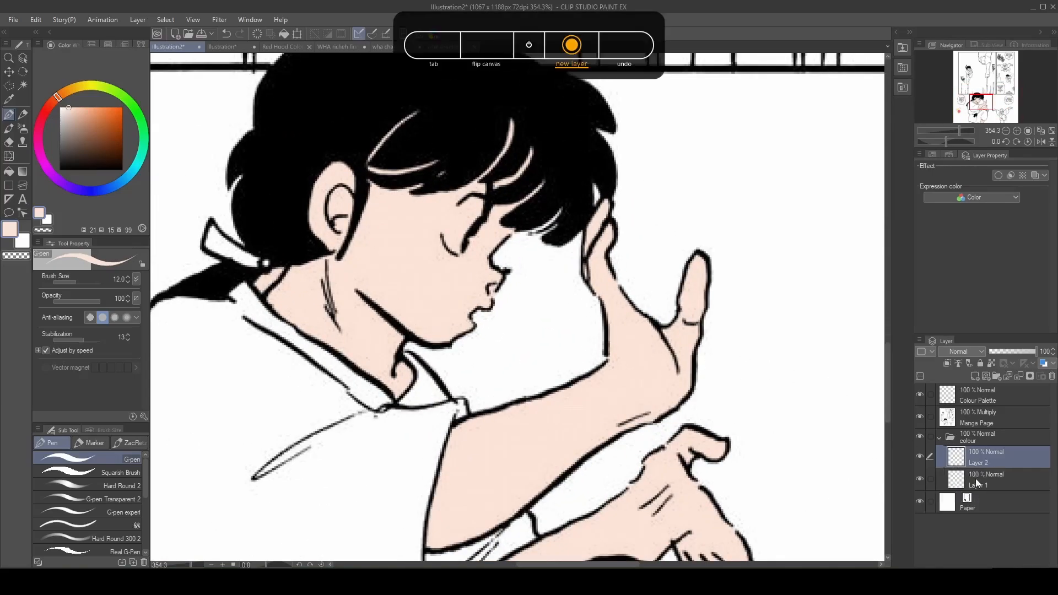
# Create a new folder above Layer 2 inside the colour folder and name it ramna.
pyautogui.scroll(-6, 420, 262)
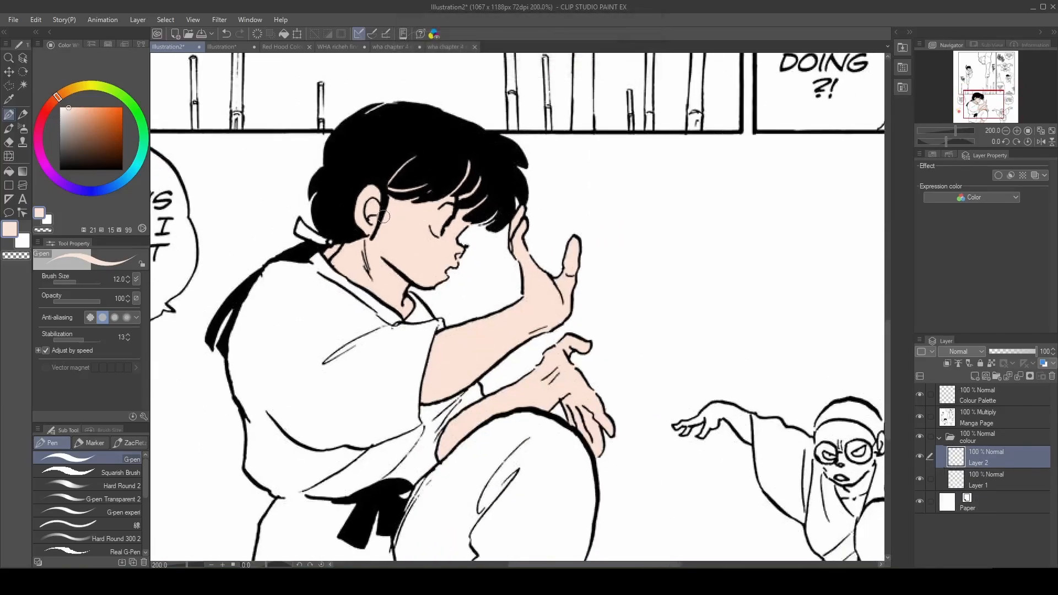
pyautogui.scroll(-2, 384, 216)
pyautogui.scroll(3, 397, 229)
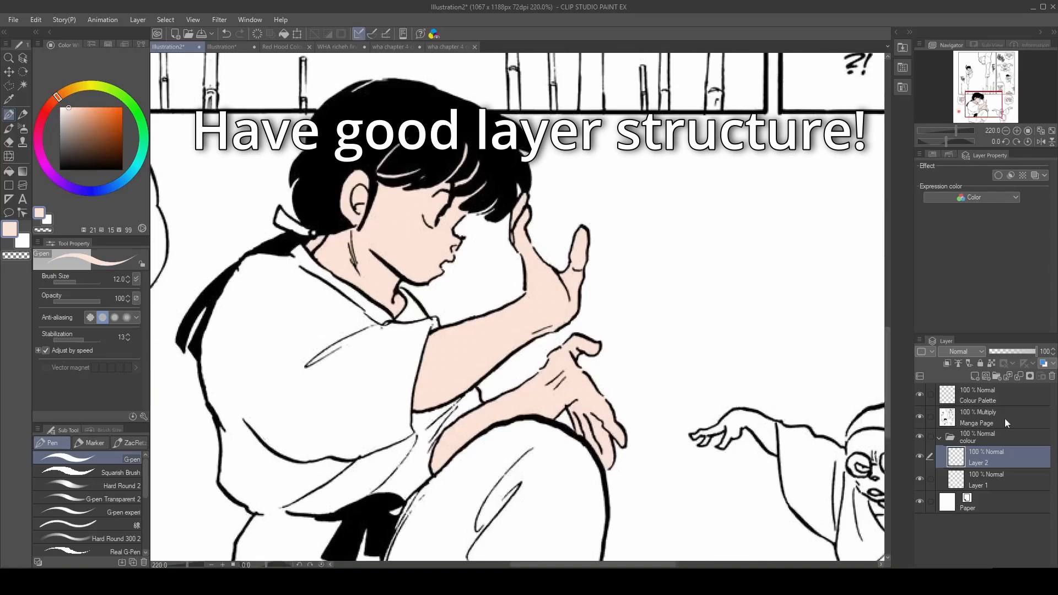
pyautogui.scroll(-3, 517, 308)
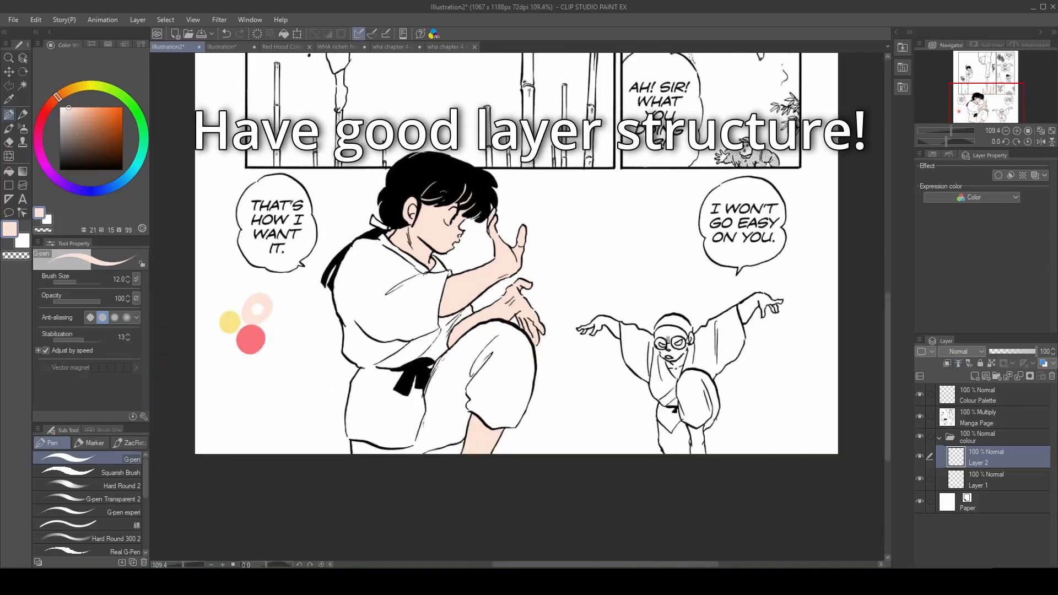
pyautogui.scroll(-3, 443, 193)
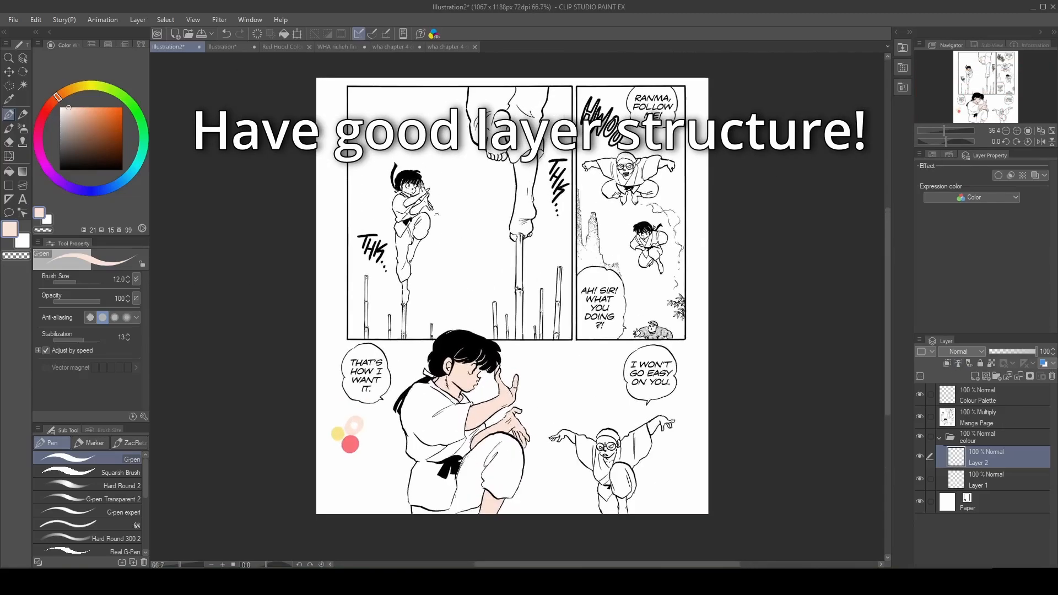
pyautogui.scroll(-1, 414, 227)
pyautogui.scroll(4, 425, 243)
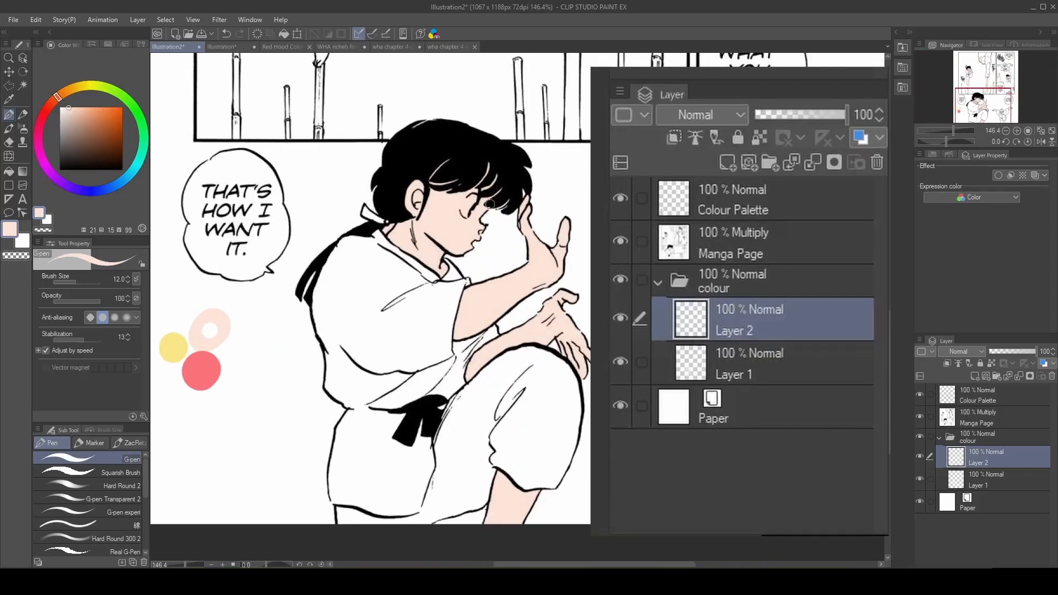
pyautogui.click(996, 376)
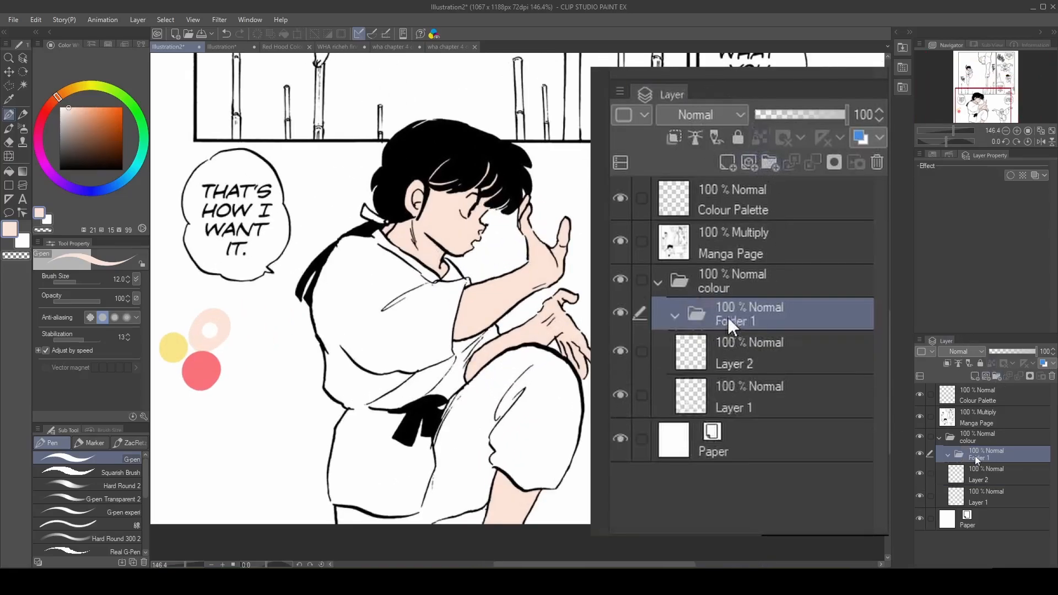
pyautogui.doubleClick(979, 459)
pyautogui.write('rama')
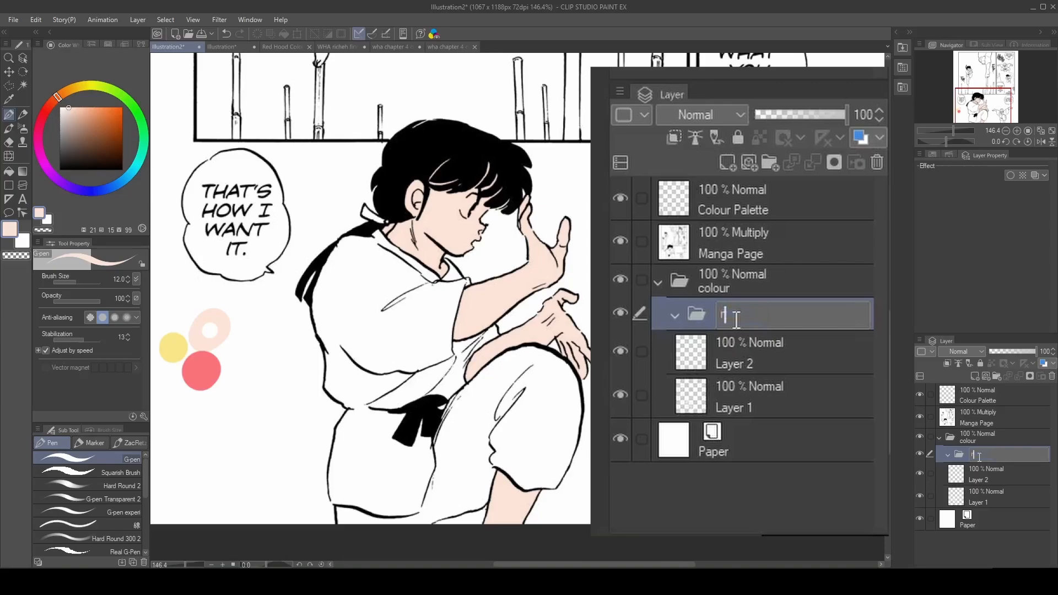
pyautogui.press('Return')
pyautogui.doubleClick(986, 455)
pyautogui.write('amn')
pyautogui.press('Return')
# Move Layer 2 and Layer 1 together into the ramna folder.
pyautogui.click(990, 477)
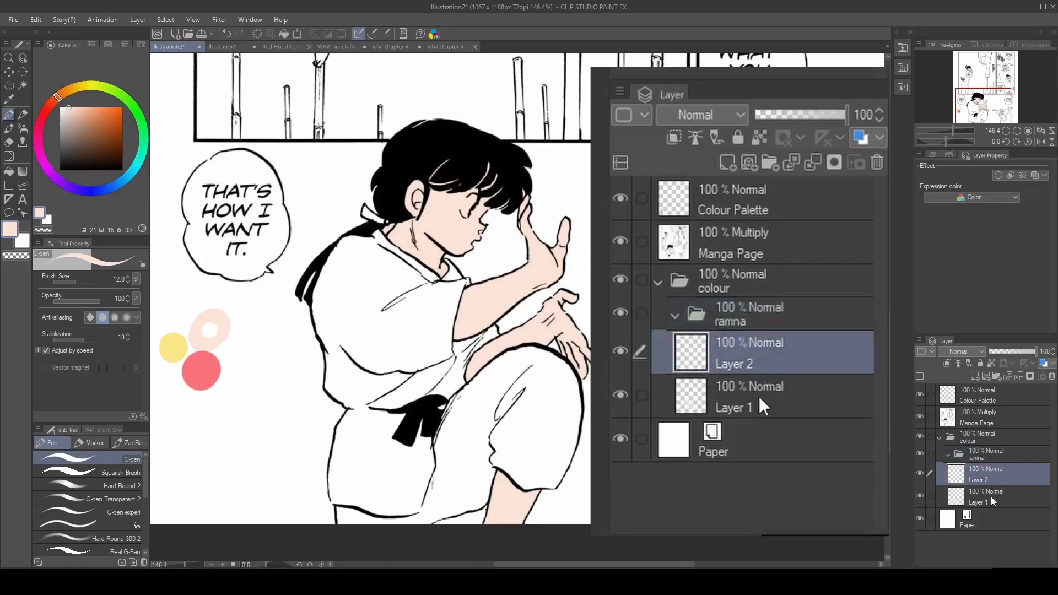
pyautogui.keyDown('shift'); pyautogui.click(990, 497); pyautogui.keyUp('shift')
pyautogui.moveTo(753, 351); pyautogui.dragTo(759, 313)
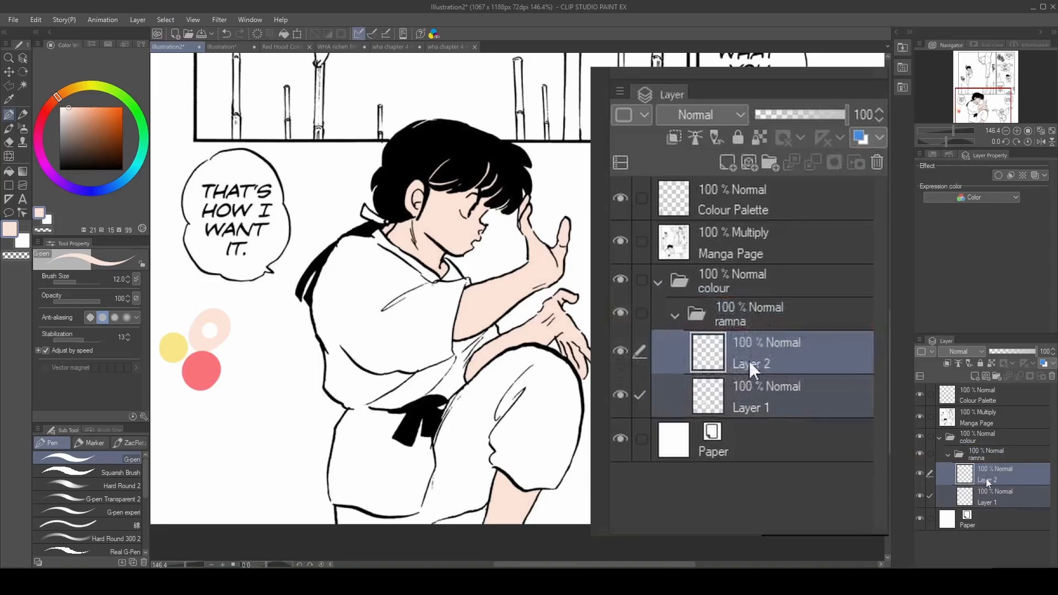
pyautogui.click(737, 319)
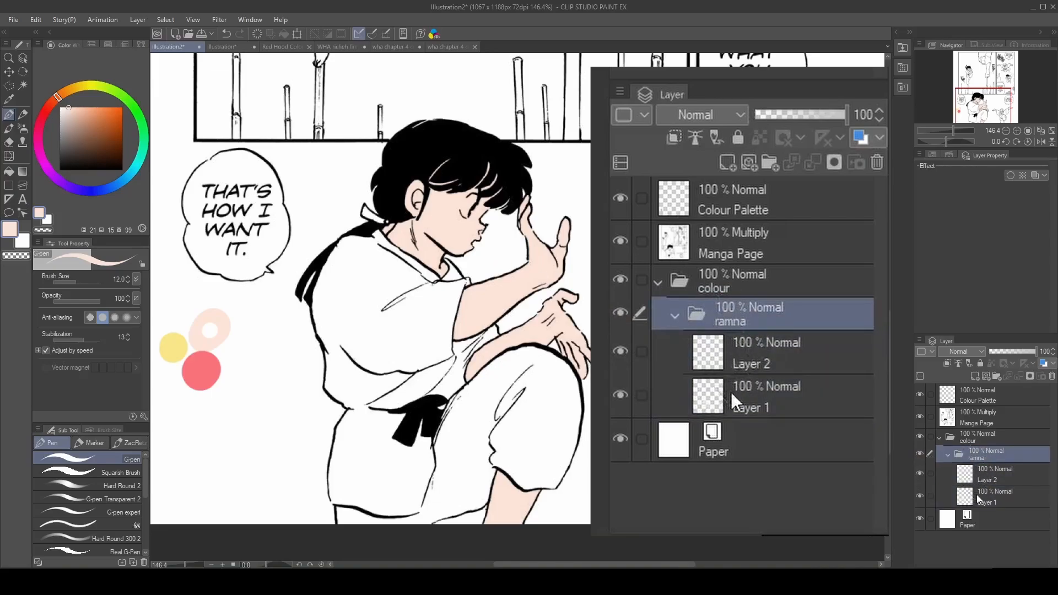
# Rename Layer 1 as skin and hide it.
pyautogui.doubleClick(742, 405)
pyautogui.write('sk')
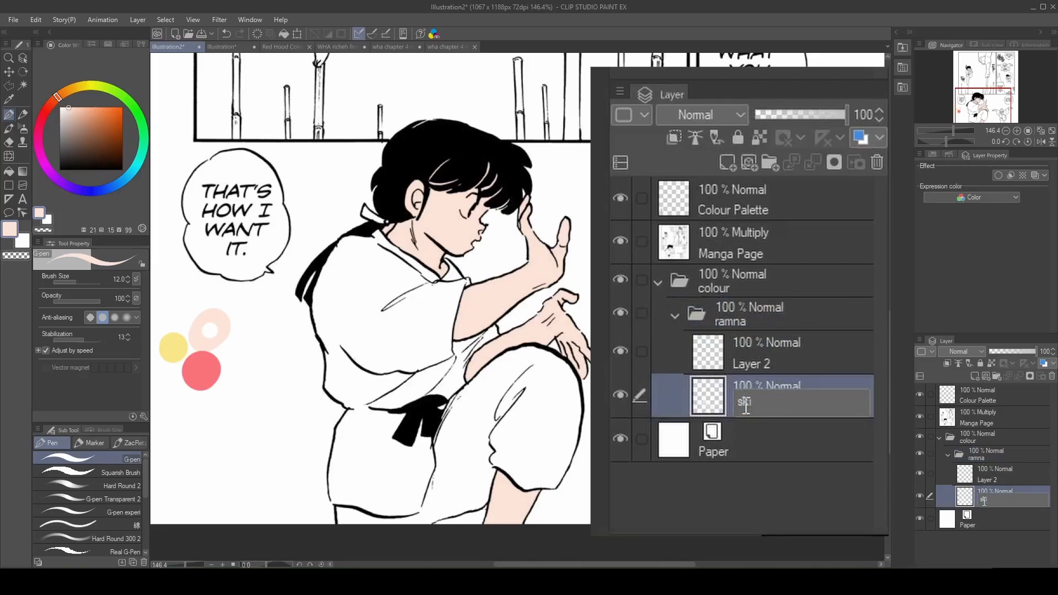
pyautogui.write('in')
pyautogui.press('Return')
pyautogui.click(620, 395)
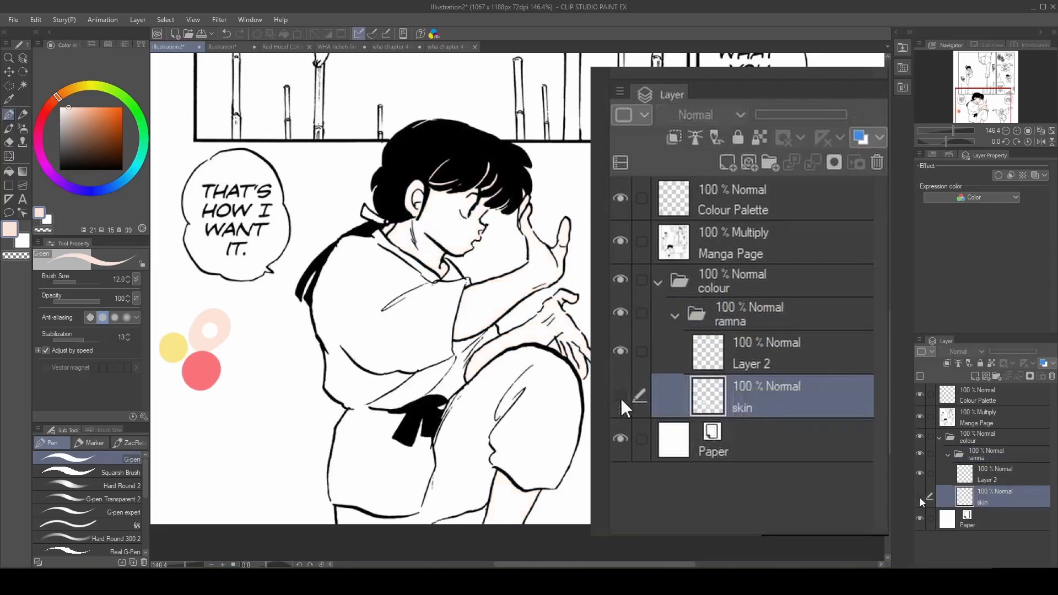
# Show the skin layer again and rename Layer 2 in the ramna folder as gi.
pyautogui.click(621, 397)
pyautogui.doubleClick(622, 396)
pyautogui.click(620, 395)
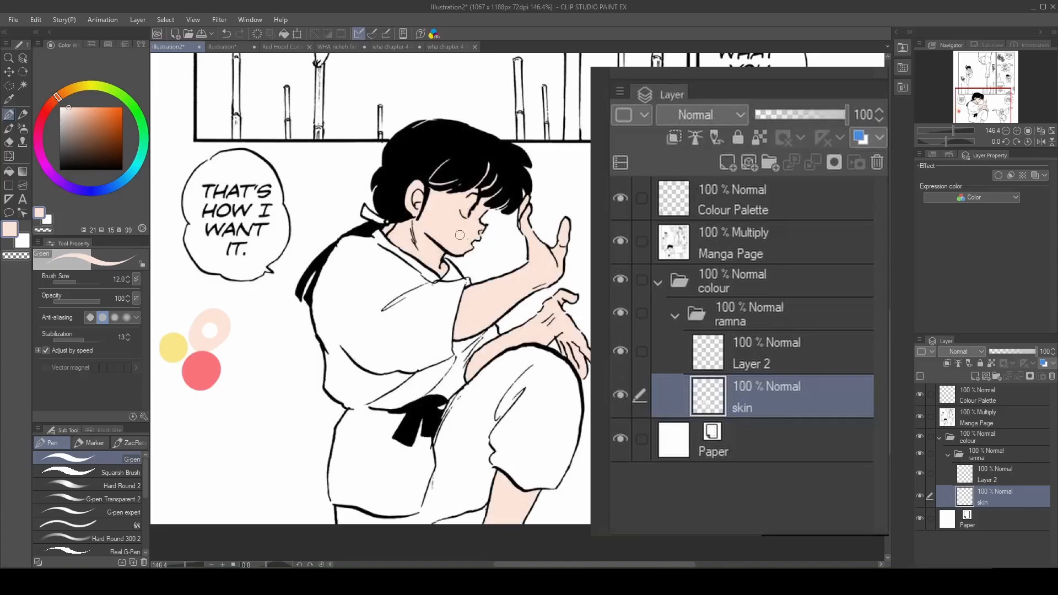
pyautogui.click(746, 365)
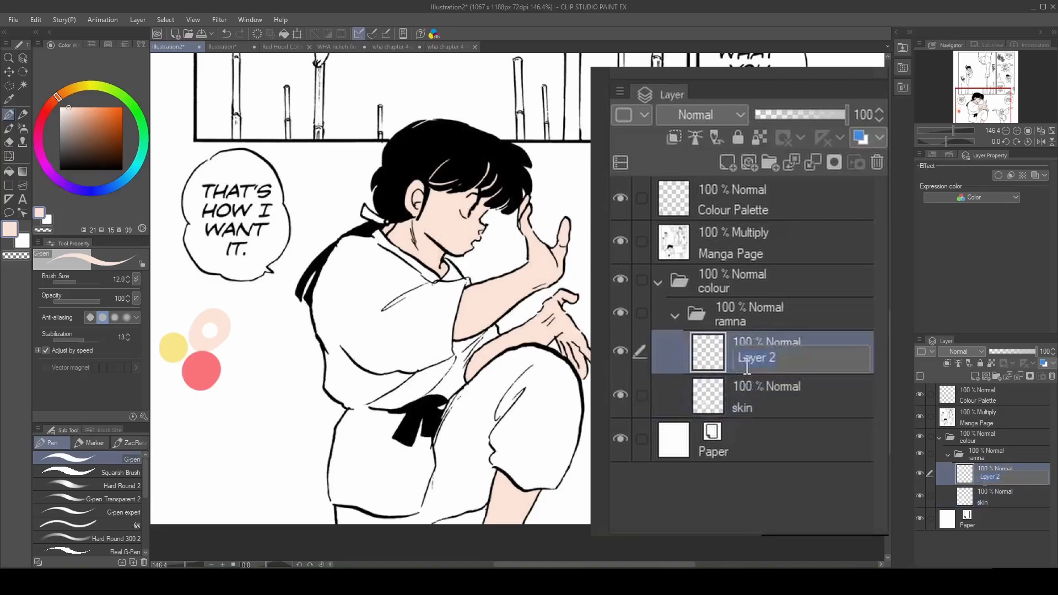
pyautogui.doubleClick(746, 365)
pyautogui.write('gi')
pyautogui.press('Return')
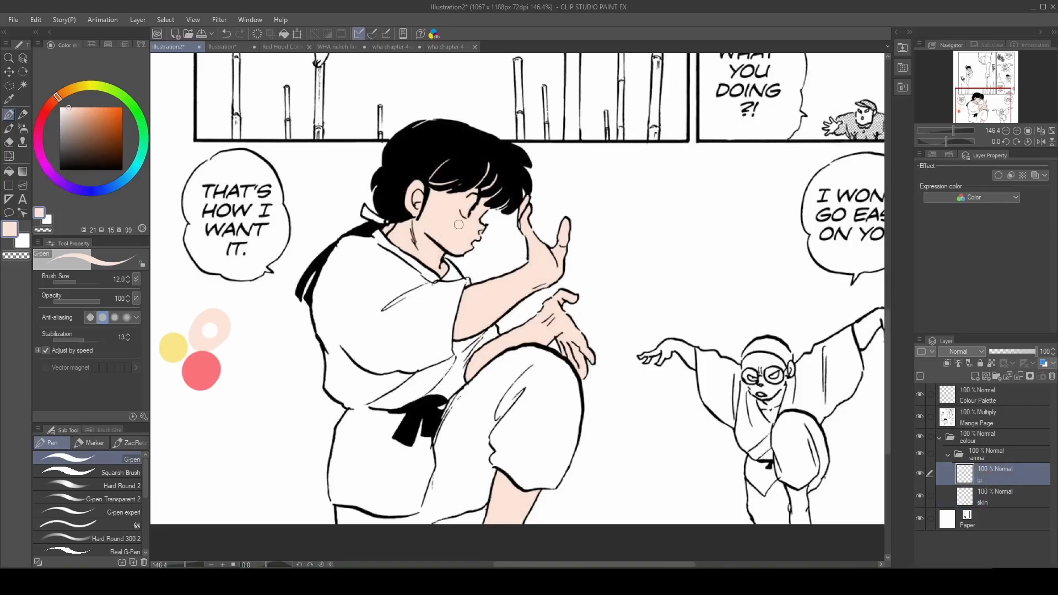
pyautogui.scroll(-4, 444, 210)
pyautogui.scroll(7, 433, 165)
pyautogui.scroll(-3, 465, 203)
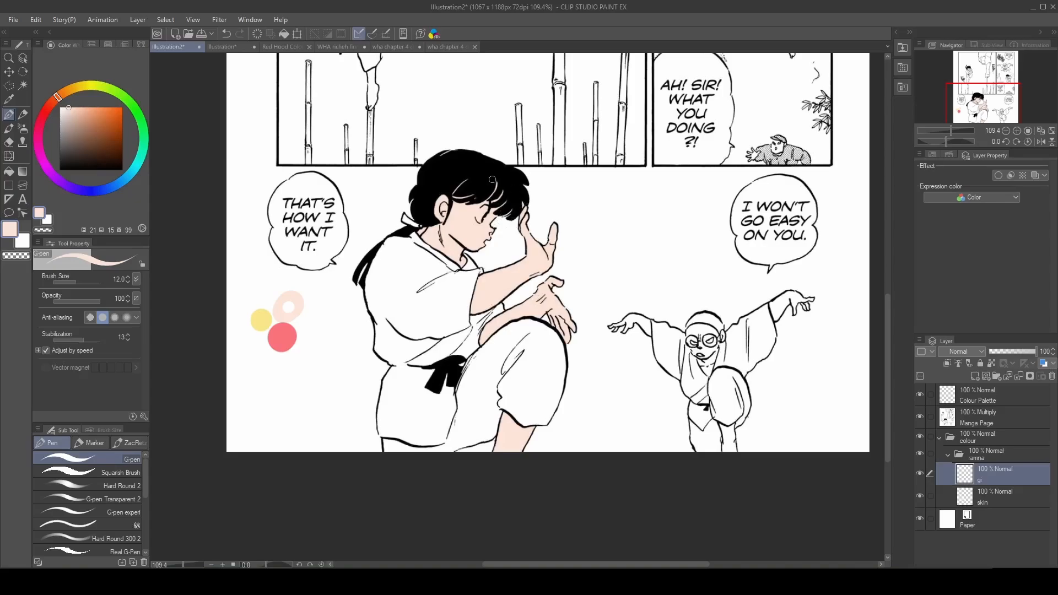
pyautogui.scroll(2, 492, 179)
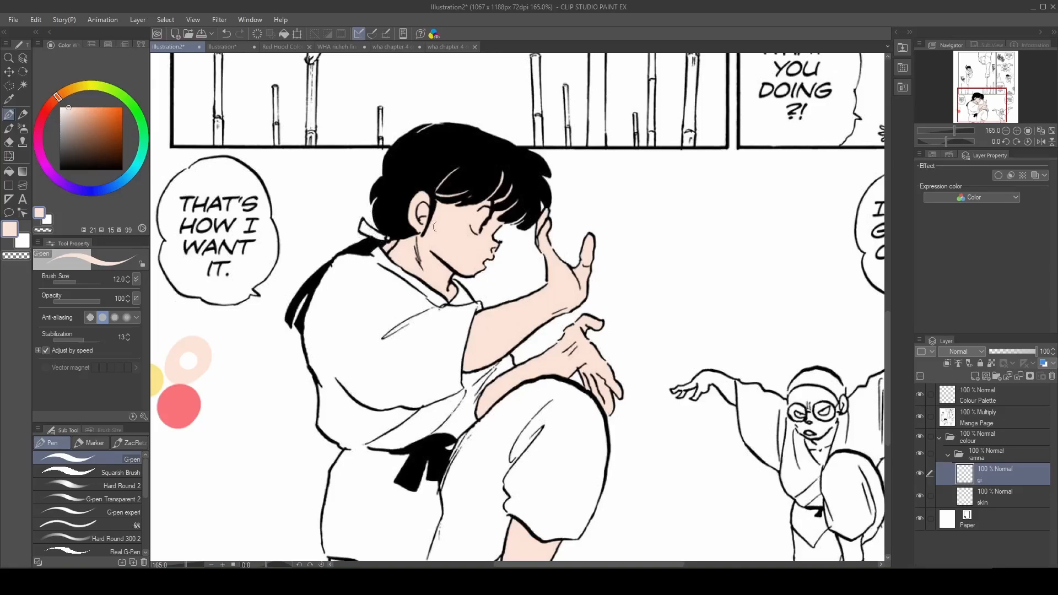
pyautogui.scroll(5, 482, 224)
pyautogui.scroll(-7, 495, 190)
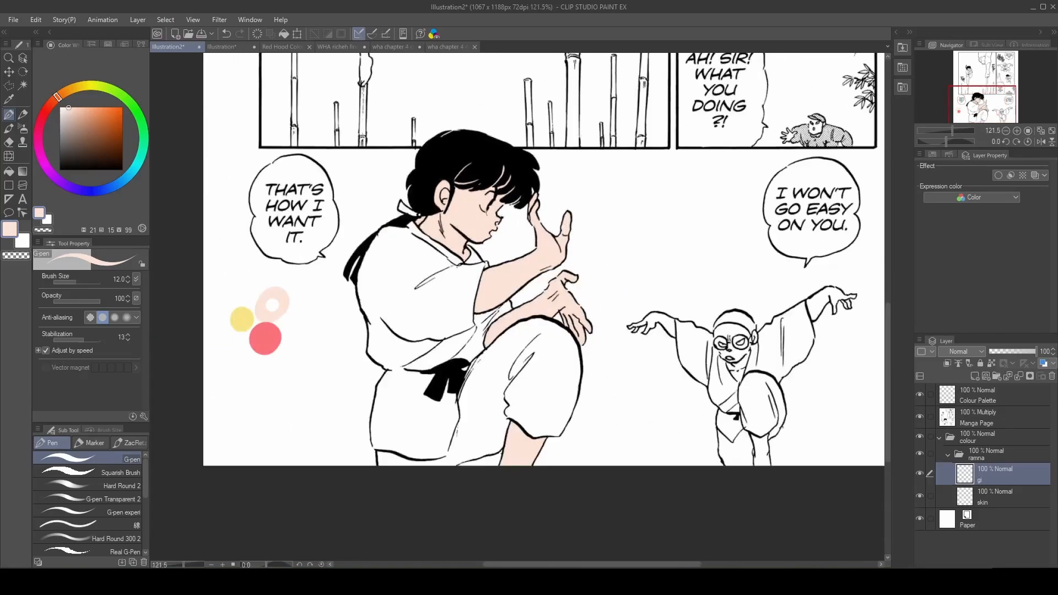
pyautogui.scroll(2, 433, 178)
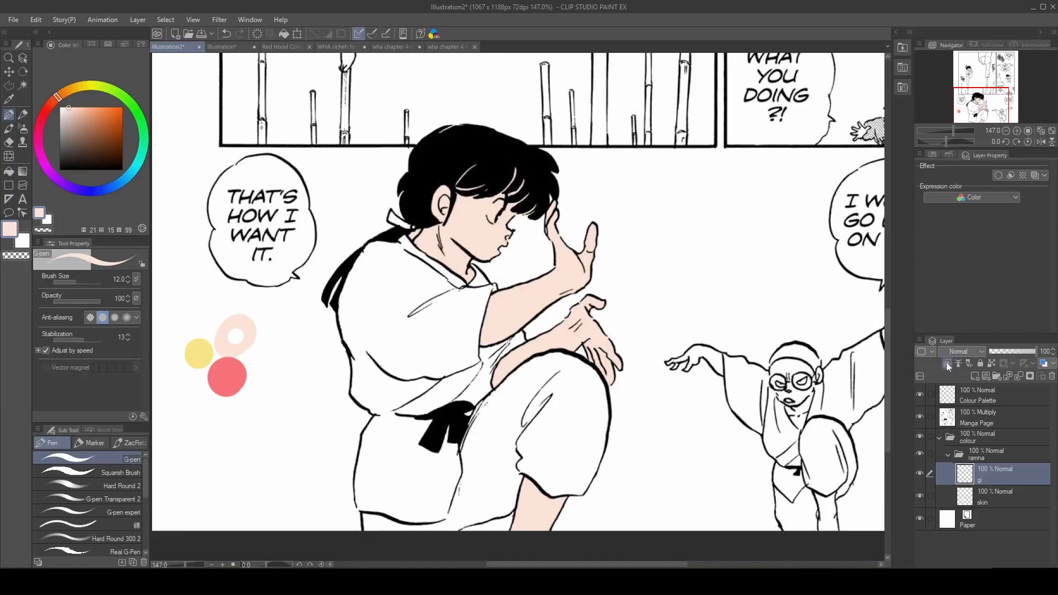
# Sample the coral red from the palette circles and start a Polyline selection along the large fighter's collar and neckline.
pyautogui.keyDown('alt'); pyautogui.click(227, 377); pyautogui.keyUp('alt')
pyautogui.press('m')
pyautogui.scroll(6, 403, 241)
pyautogui.click(399, 223)
pyautogui.click(446, 269)
pyautogui.click(612, 344)
pyautogui.click(612, 332)
pyautogui.click(591, 316)
pyautogui.click(606, 311)
pyautogui.click(622, 323)
pyautogui.click(657, 371)
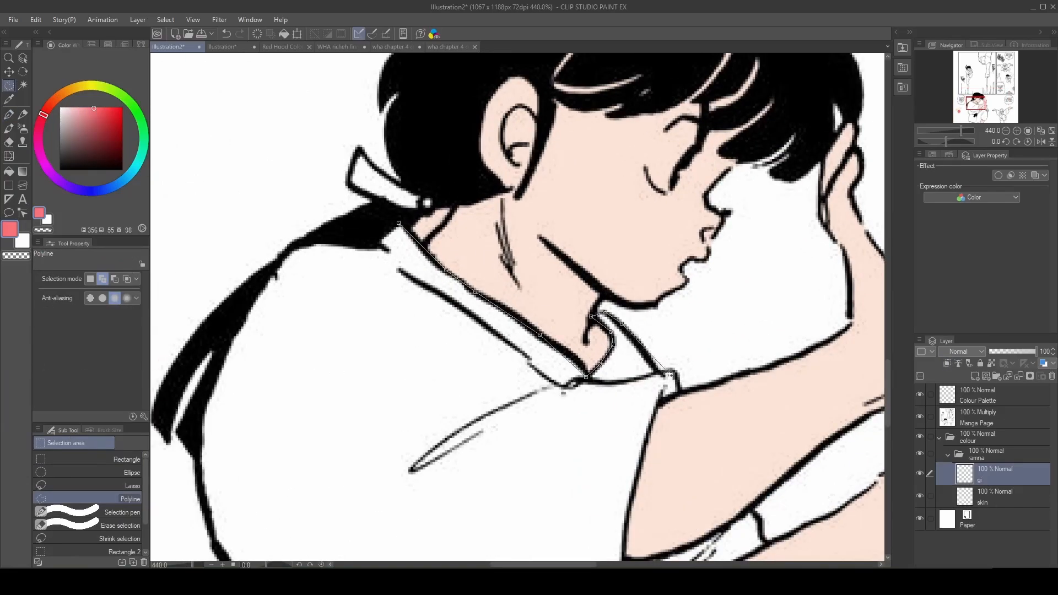
# Continue the Polyline selection down the near sleeve opening and around the small cuff beyond the raised forearm.
pyautogui.scroll(4, 668, 370)
pyautogui.click(687, 376)
pyautogui.click(664, 466)
pyautogui.click(729, 440)
pyautogui.click(773, 418)
pyautogui.click(811, 390)
pyautogui.click(825, 404)
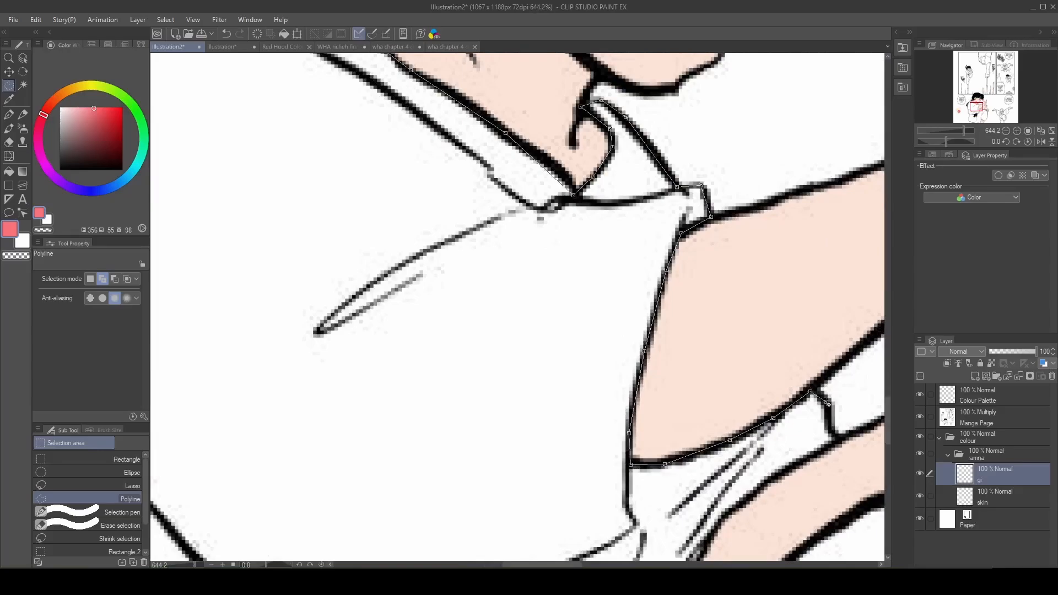
pyautogui.click(828, 426)
pyautogui.click(835, 443)
# Trace the gi selection along the lower forearm, over the raised knee and down the front of the shin.
pyautogui.scroll(-3, 835, 443)
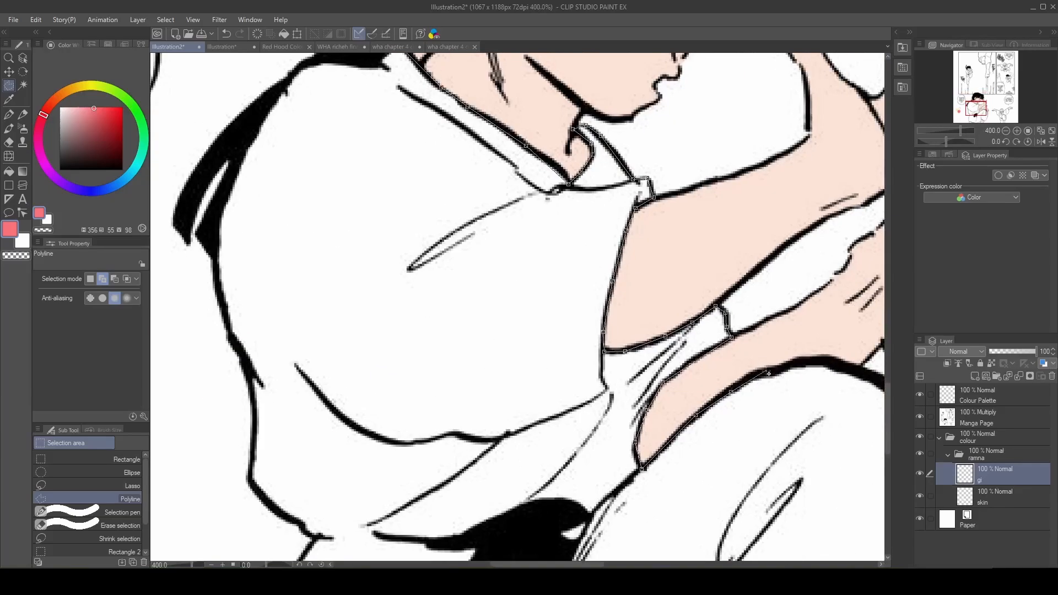
pyautogui.click(792, 366)
pyautogui.click(844, 362)
pyautogui.scroll(-4, 827, 353)
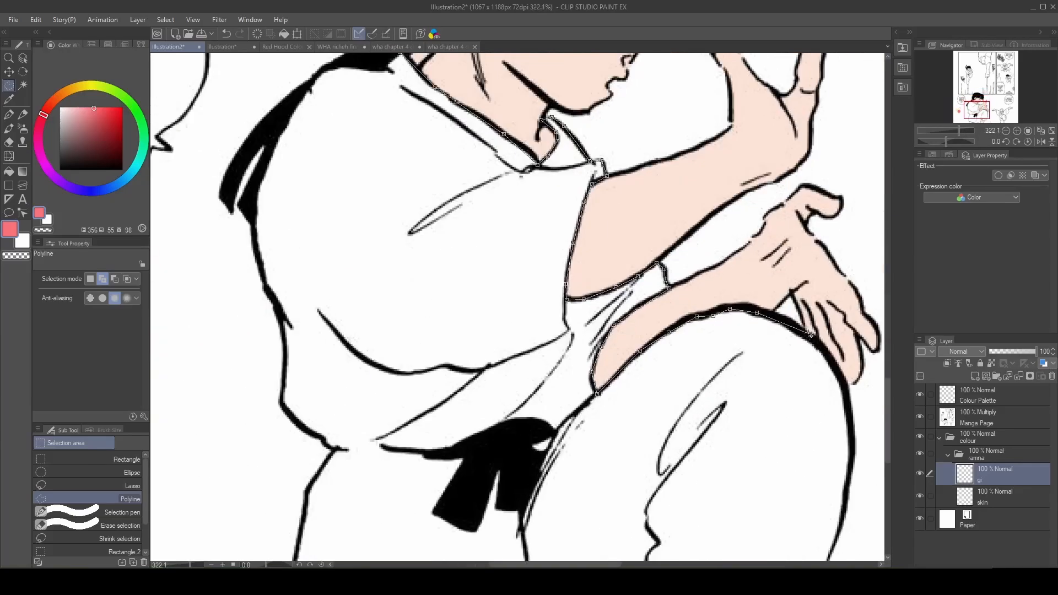
pyautogui.scroll(5, 788, 485)
pyautogui.click(843, 388)
pyautogui.click(813, 452)
pyautogui.click(787, 488)
# Carry the gi selection around the trouser cuff above the bare leg and along the underside of the thigh.
pyautogui.scroll(2, 710, 492)
pyautogui.click(712, 491)
pyautogui.click(664, 499)
pyautogui.click(612, 458)
pyautogui.click(538, 392)
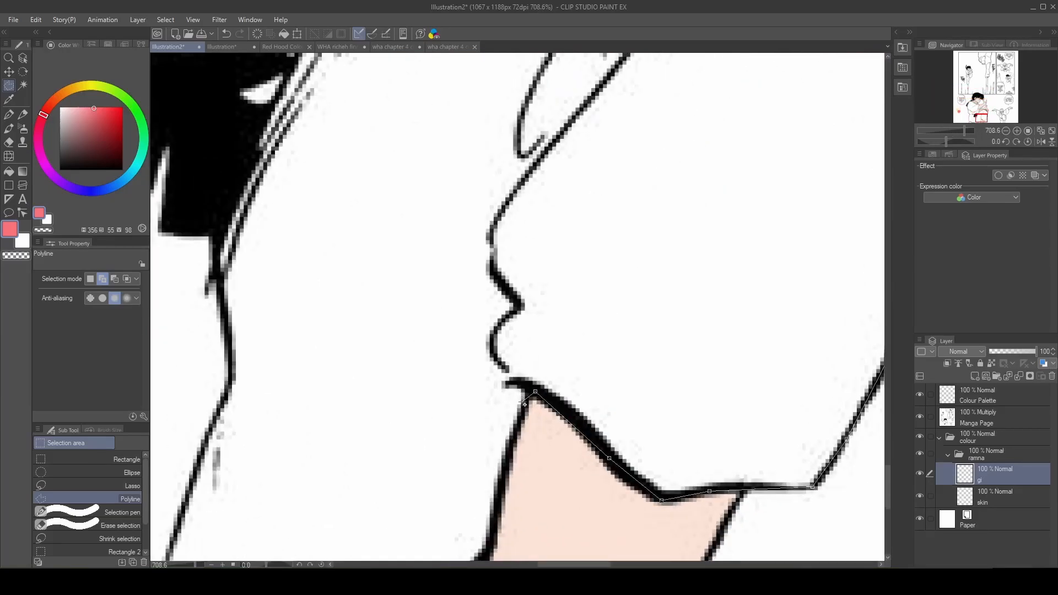
pyautogui.scroll(-3, 528, 407)
pyautogui.click(508, 405)
pyautogui.click(474, 429)
pyautogui.click(434, 434)
# Extend the gi selection along the page's lower edge and up the back of the jacket skirt past the waist.
pyautogui.scroll(5, 356, 402)
pyautogui.click(342, 361)
pyautogui.click(342, 307)
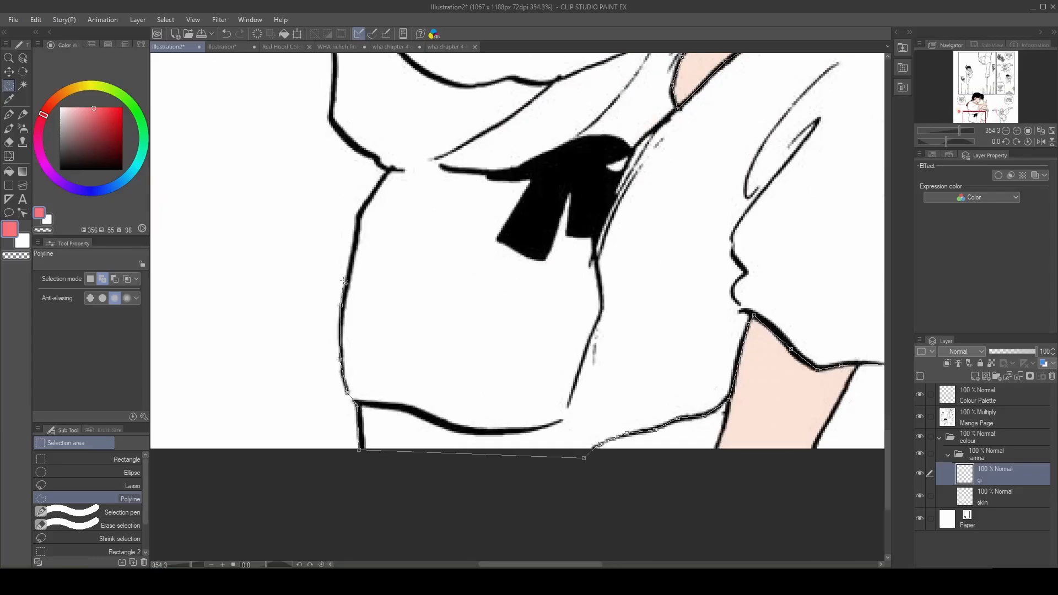
pyautogui.click(351, 270)
pyautogui.click(359, 214)
pyautogui.scroll(4, 389, 171)
pyautogui.scroll(-6, 371, 161)
pyautogui.scroll(5, 394, 215)
pyautogui.click(395, 142)
pyautogui.scroll(-5, 430, 259)
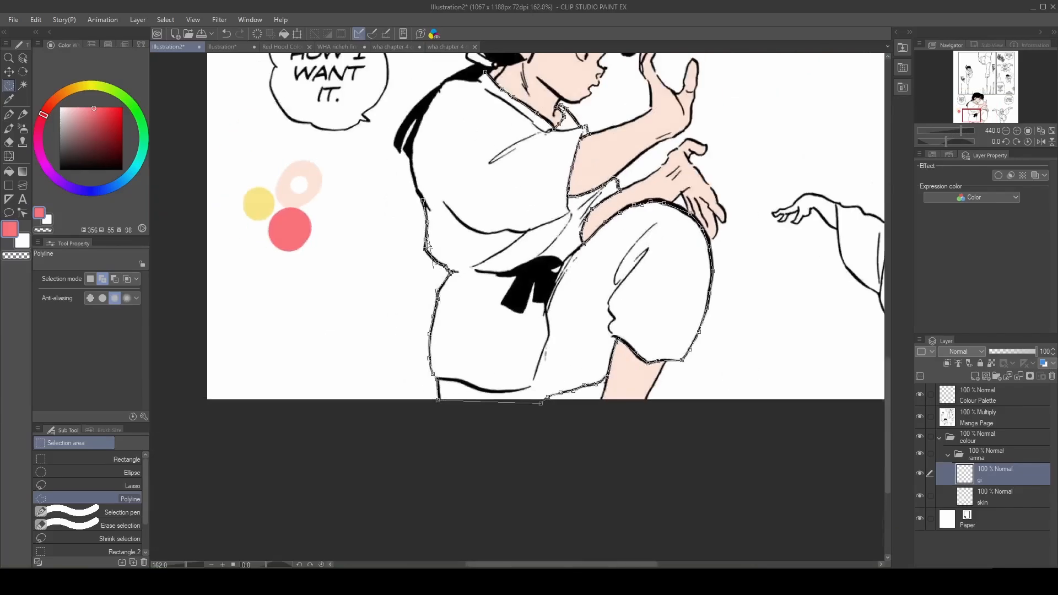
# Close the gi selection along the back and shoulder, fill it with the coral red and deselect.
pyautogui.scroll(5, 407, 160)
pyautogui.scroll(-5, 430, 166)
pyautogui.scroll(5, 455, 108)
pyautogui.click(487, 148)
pyautogui.click(598, 103)
pyautogui.scroll(-7, 650, 270)
pyautogui.click(746, 454)
pyautogui.hotkey('ctrl', 'd')
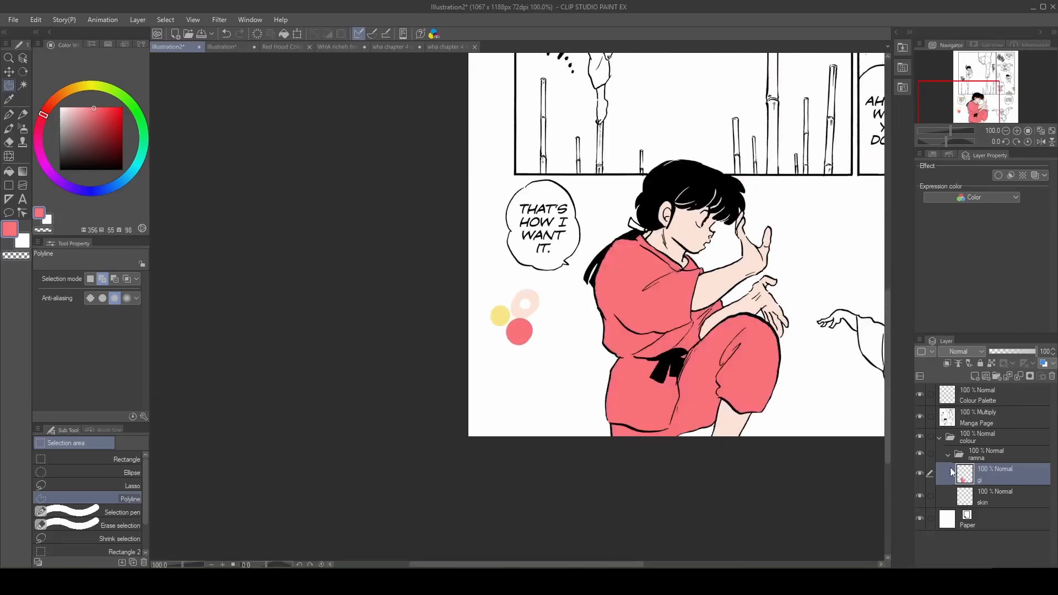
# Add a new layer above gi and name it hair scrunchy.
pyautogui.hotkey('ctrl', 'shift', 'n')
pyautogui.doubleClick(987, 480)
pyautogui.write('hair scrunchy')
pyautogui.press('Return')
# Sample the palette's yellow, outline the ponytail tie with a Polyline selection, fill it and deselect.
pyautogui.keyDown('alt'); pyautogui.click(500, 315); pyautogui.keyUp('alt')
pyautogui.scroll(6, 646, 228)
pyautogui.click(648, 240)
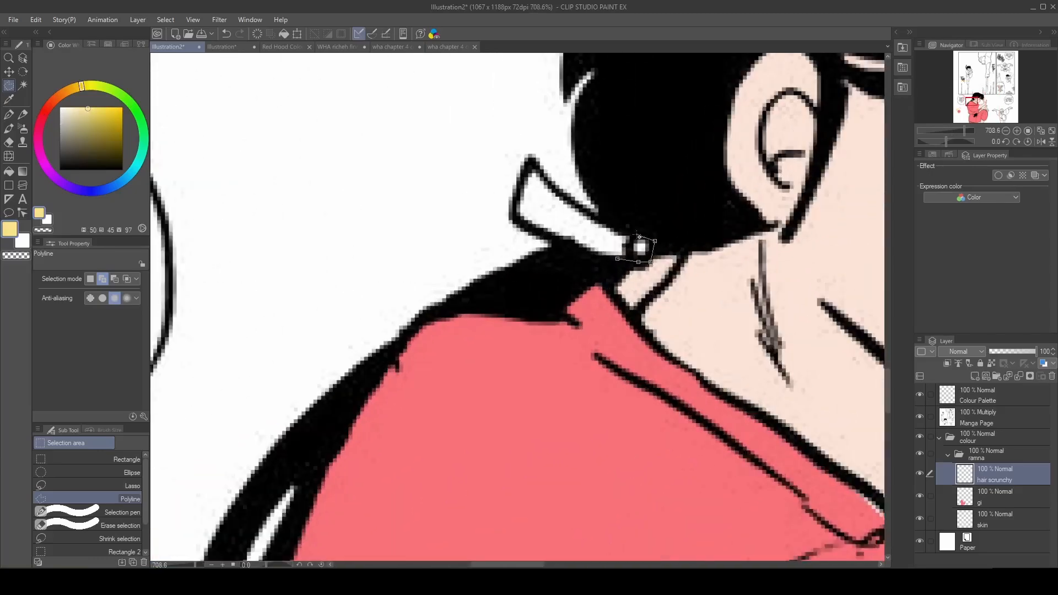
pyautogui.click(563, 194)
pyautogui.click(528, 161)
pyautogui.click(515, 212)
pyautogui.click(643, 281)
pyautogui.hotkey('ctrl', 'd')
# Add a new layer above hair scrunchy and name it hair scrunch2.
pyautogui.hotkey('ctrl', 'shift', 'n')
pyautogui.doubleClick(993, 483)
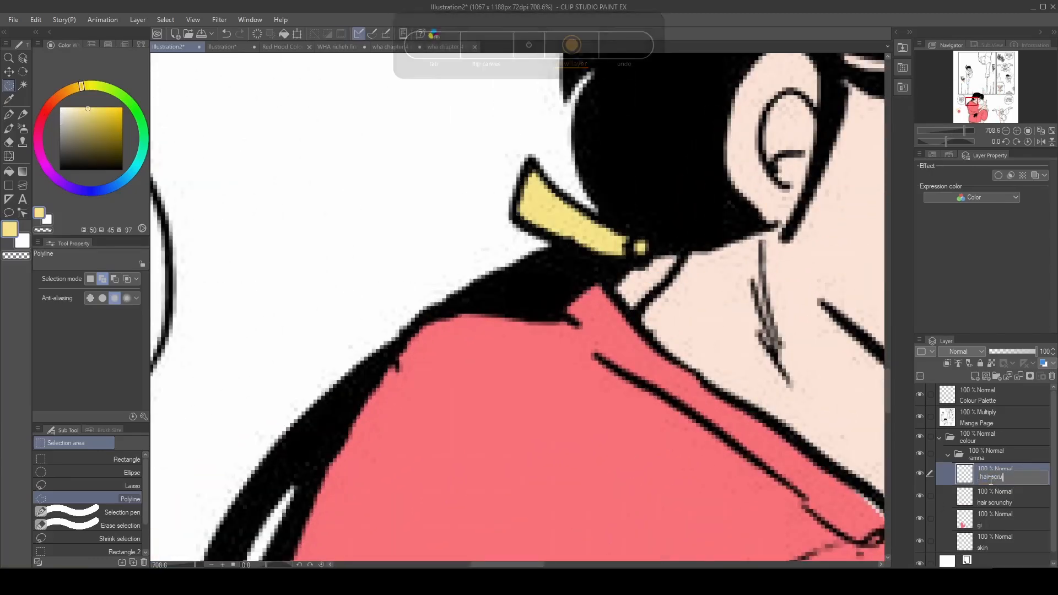
pyautogui.write('hair scrunch2')
pyautogui.press('Return')
# Set the colour to white, outline the small knot of the hair tie, fill it and deselect.
pyautogui.click(60, 108)
pyautogui.click(632, 250)
pyautogui.click(642, 234)
pyautogui.click(652, 247)
pyautogui.click(643, 261)
pyautogui.click(700, 281)
pyautogui.hotkey('ctrl', 'd')
# Add a new layer above hair scrunch2 and name it eyes.
pyautogui.scroll(-6, 437, 221)
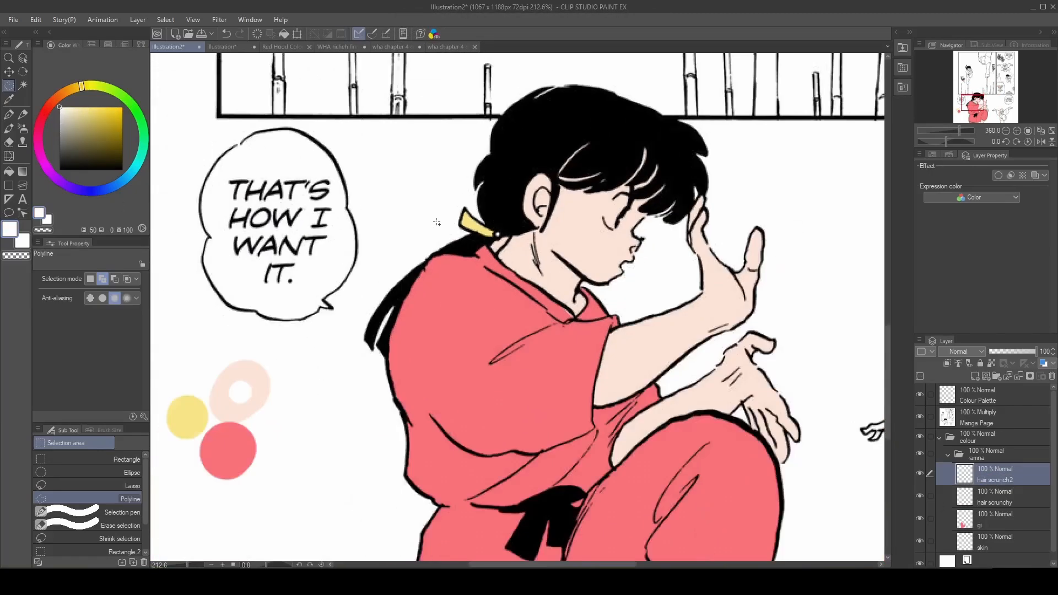
pyautogui.hotkey('ctrl', 'shift', 'n')
pyautogui.doubleClick(990, 481)
pyautogui.write('eyes')
pyautogui.press('Return')
# Outline the large fighter's eye with a Polyline selection, fill it with white and deselect.
pyautogui.scroll(6, 623, 220)
pyautogui.click(679, 120)
pyautogui.click(642, 111)
pyautogui.click(616, 129)
pyautogui.click(577, 190)
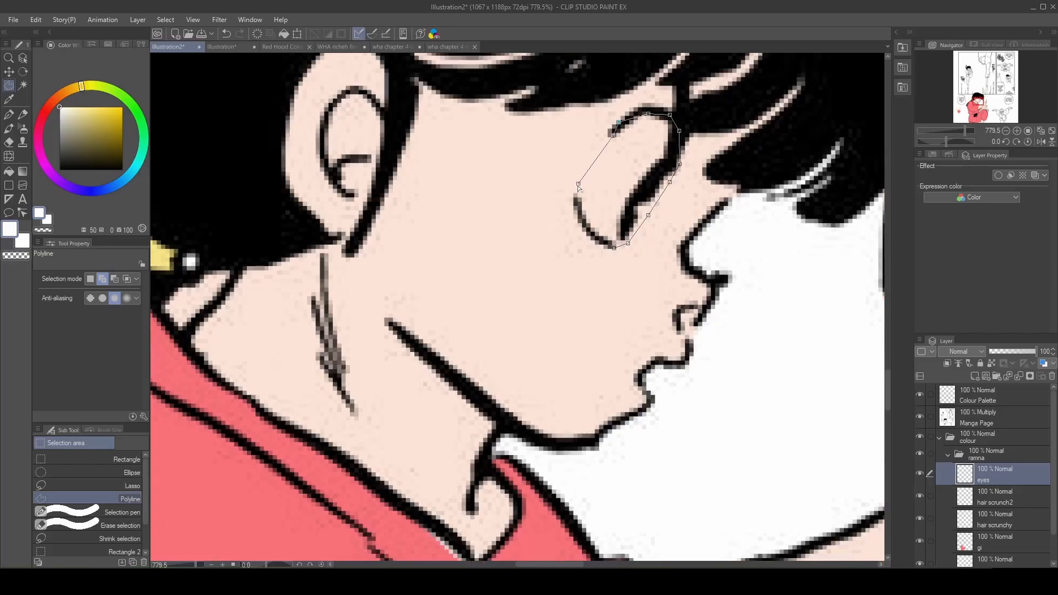
pyautogui.click(614, 248)
pyautogui.scroll(-3, 614, 243)
pyautogui.click(682, 262)
pyautogui.hotkey('ctrl', 'd')
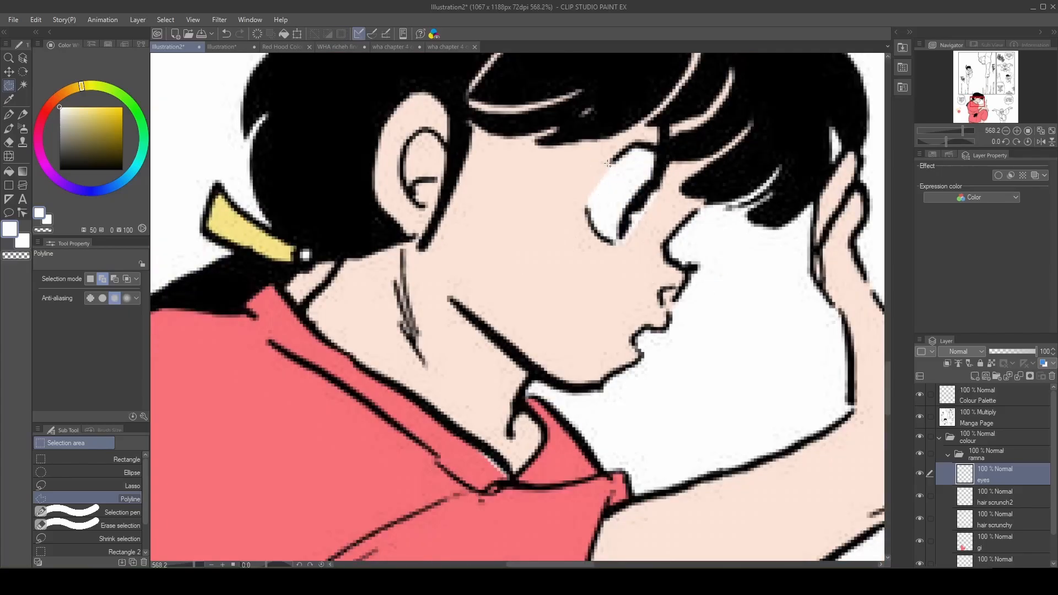
# Set the G-pen's brush size to 4 and erase the excess white outside the eye's outline using transparent colour.
pyautogui.scroll(-2, 599, 183)
pyautogui.press('p')
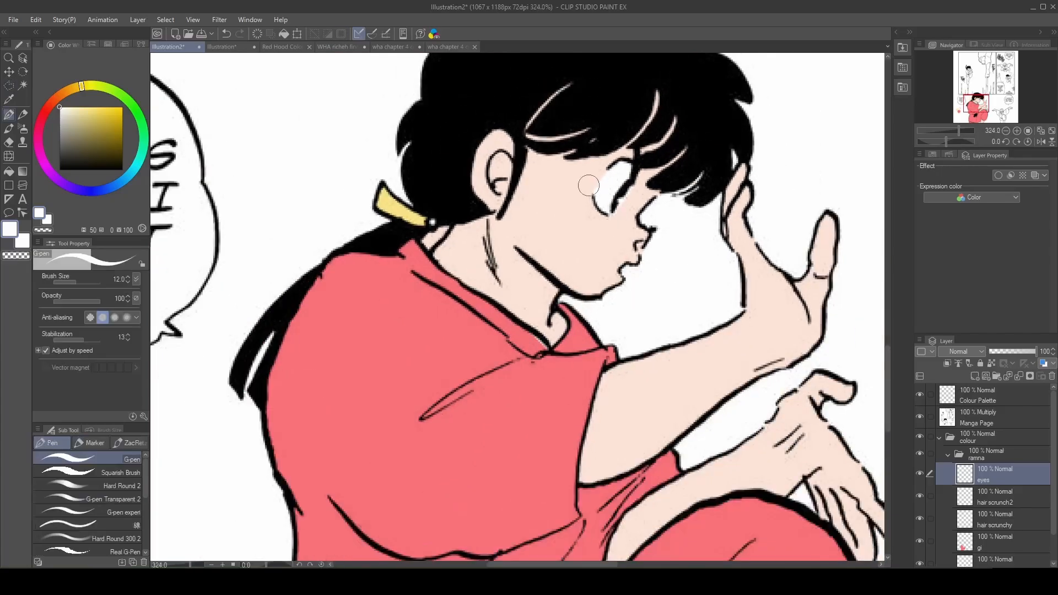
pyautogui.scroll(-3, 413, 214)
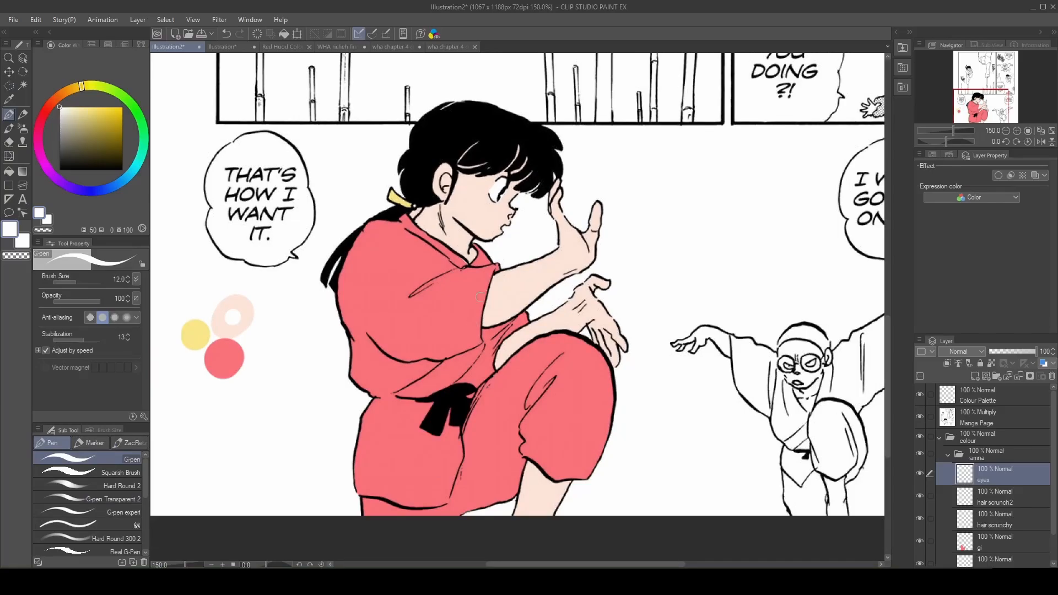
pyautogui.press('[')
pyautogui.press('[')
pyautogui.press('[')
pyautogui.press('[')
pyautogui.scroll(6, 495, 187)
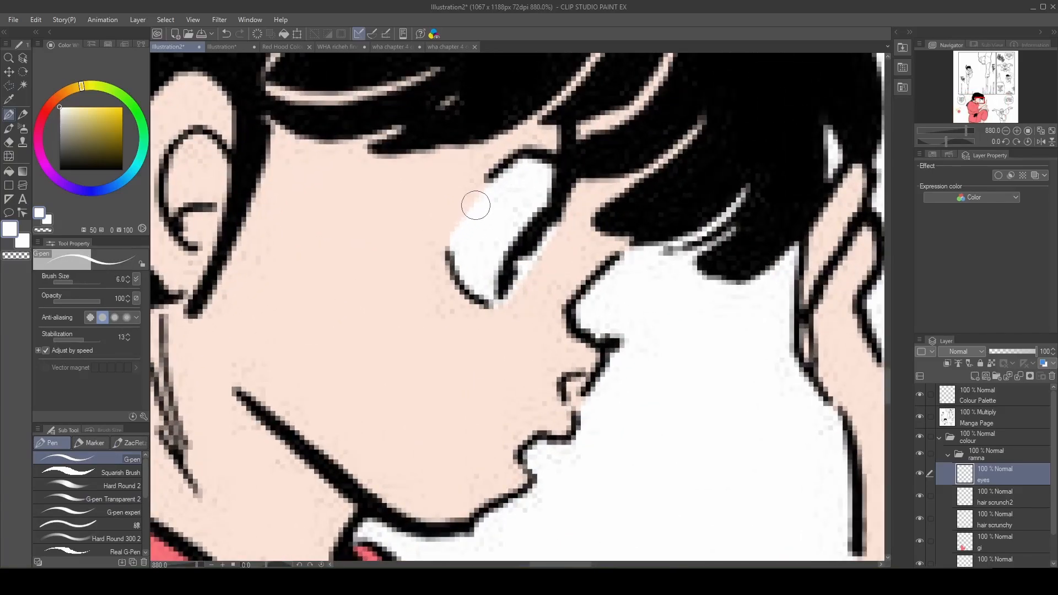
pyautogui.press('[')
pyautogui.press('[')
pyautogui.press('c')
pyautogui.moveTo(492, 310); pyautogui.dragTo(535, 254)
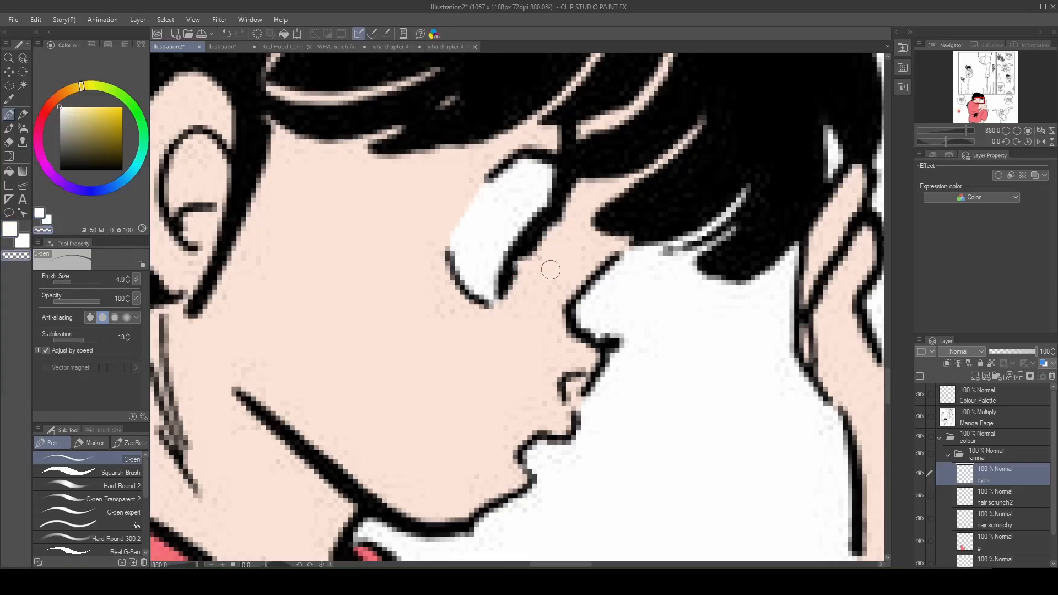
pyautogui.scroll(-5, 551, 269)
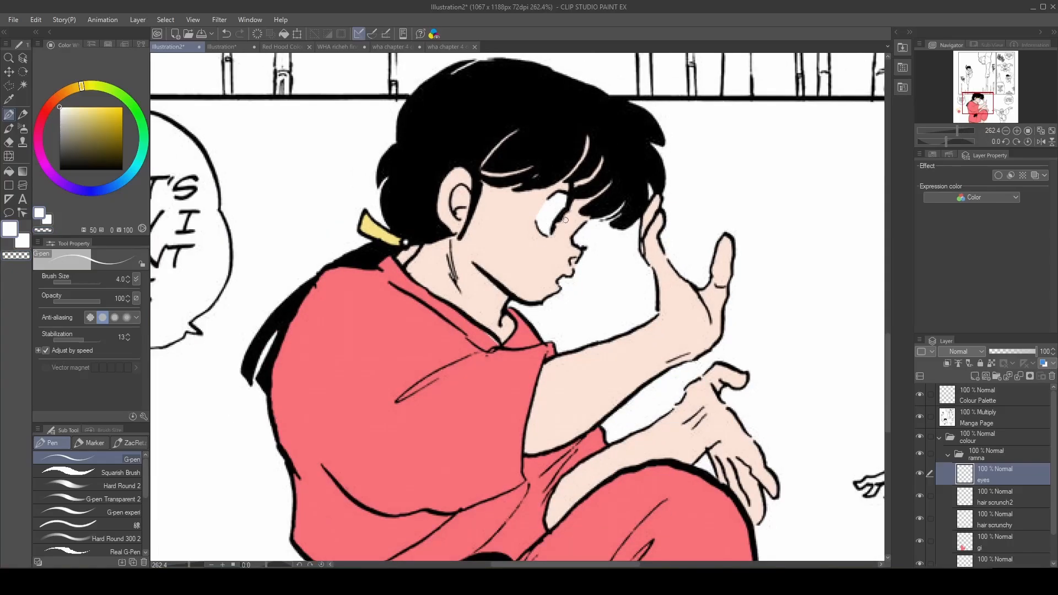
pyautogui.scroll(-4, 564, 220)
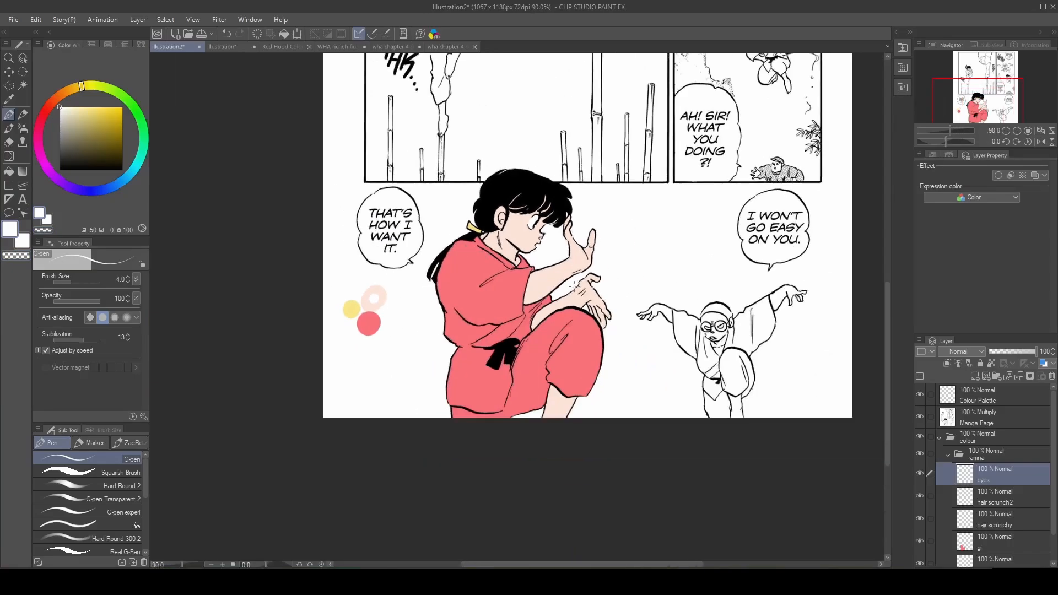
pyautogui.scroll(3, 573, 284)
pyautogui.scroll(2, 638, 168)
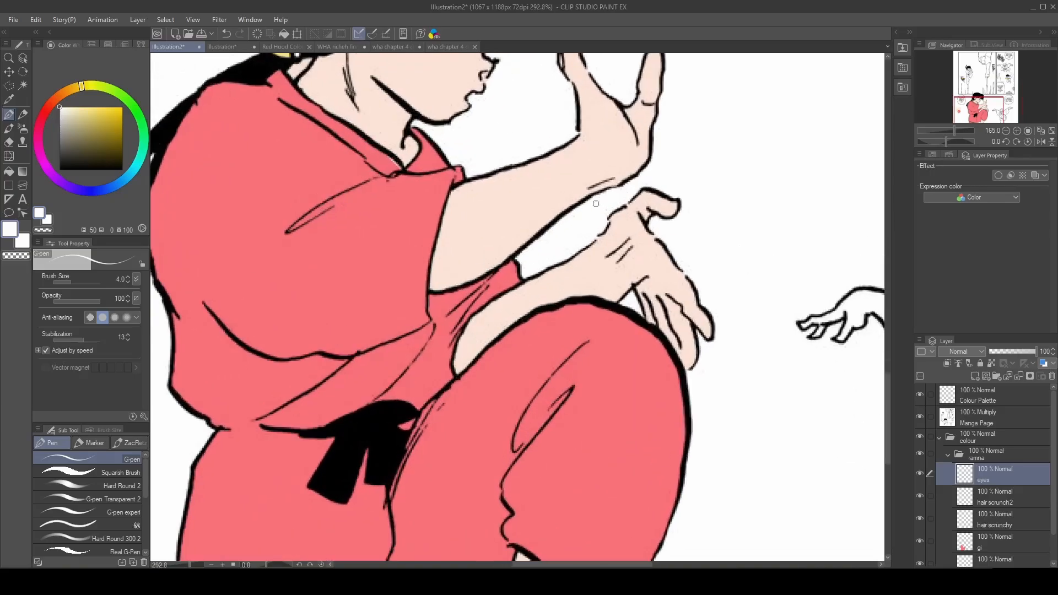
pyautogui.scroll(-3, 578, 292)
pyautogui.scroll(3, 469, 181)
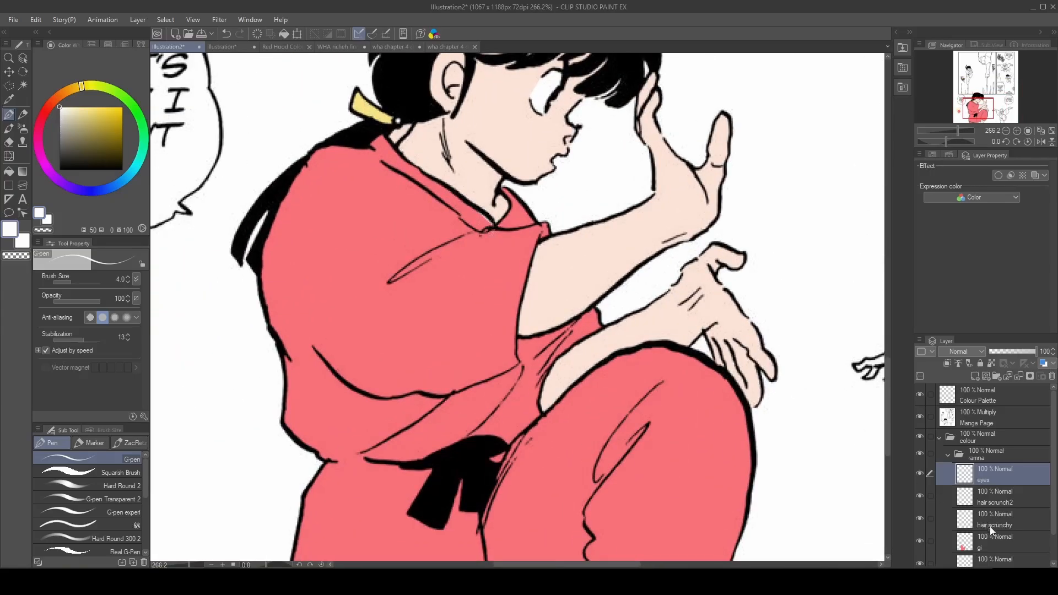
# Select the skin layer and toggle its visibility off and on to check its coverage.
pyautogui.scroll(-1, 987, 524)
pyautogui.click(987, 528)
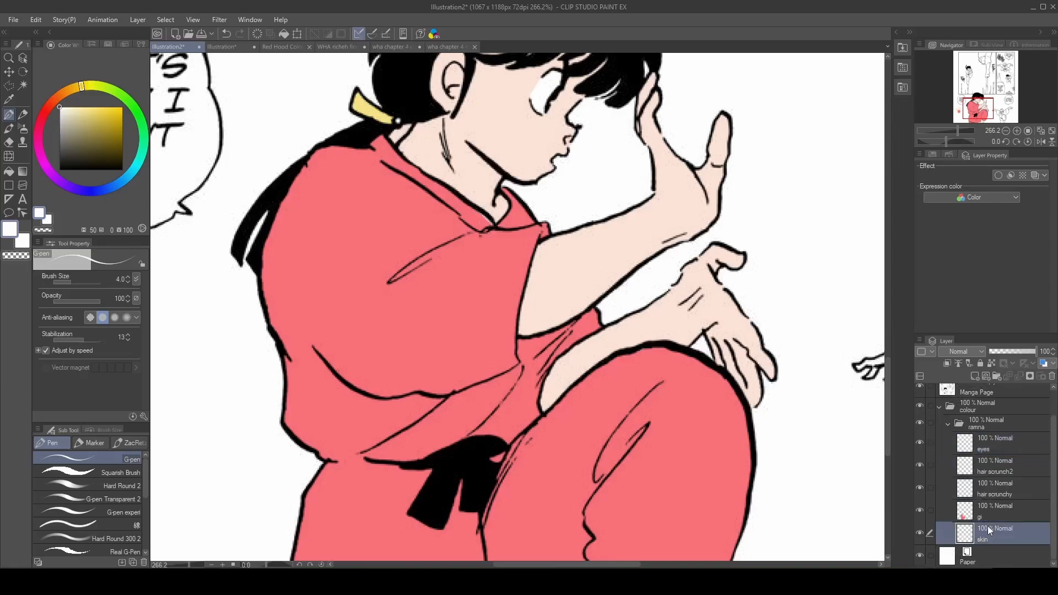
pyautogui.scroll(2, 471, 222)
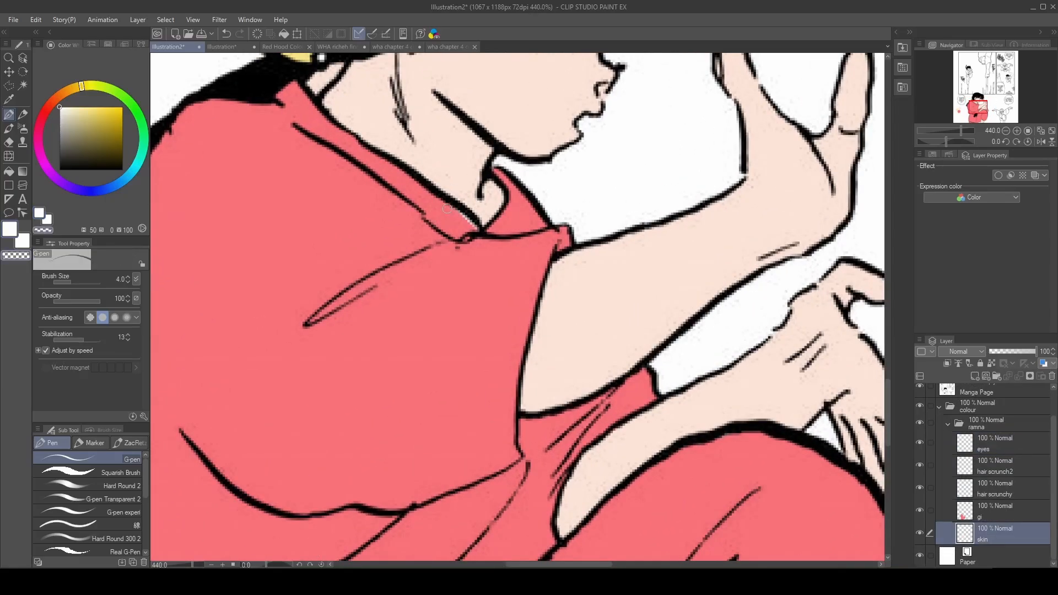
pyautogui.click(920, 532)
pyautogui.click(921, 531)
# Make the gi layer active and sample the palette's coral red as the G-pen colour.
pyautogui.click(983, 517)
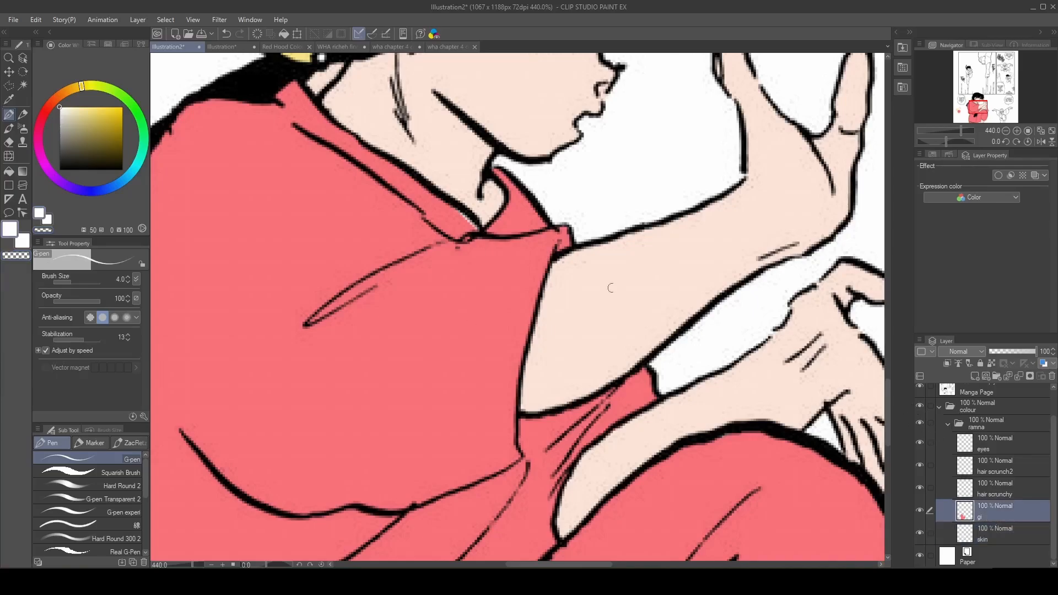
pyautogui.scroll(-3, 610, 288)
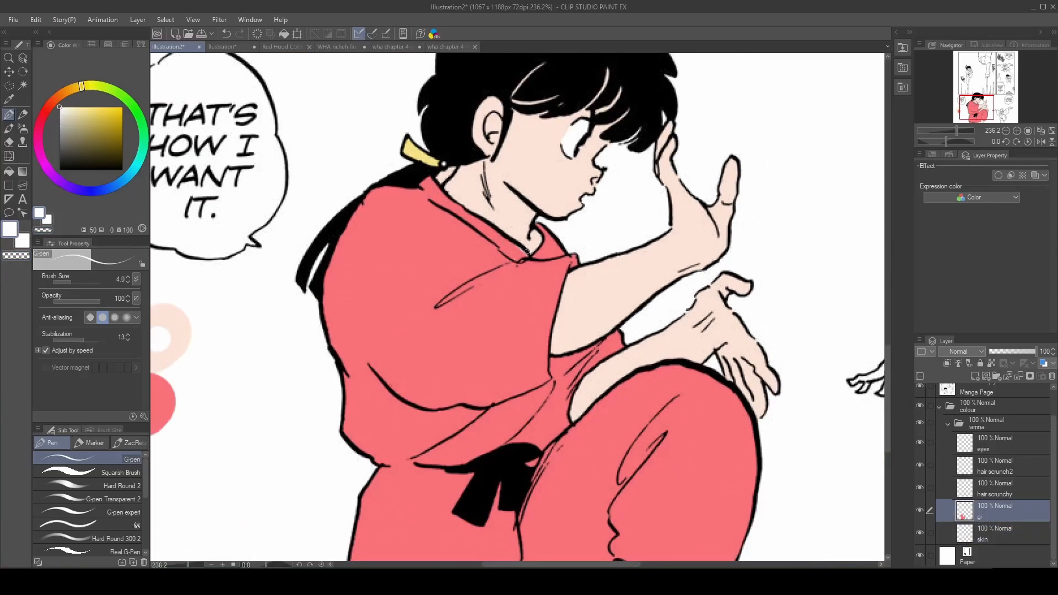
pyautogui.scroll(6, 520, 252)
pyautogui.scroll(-7, 551, 256)
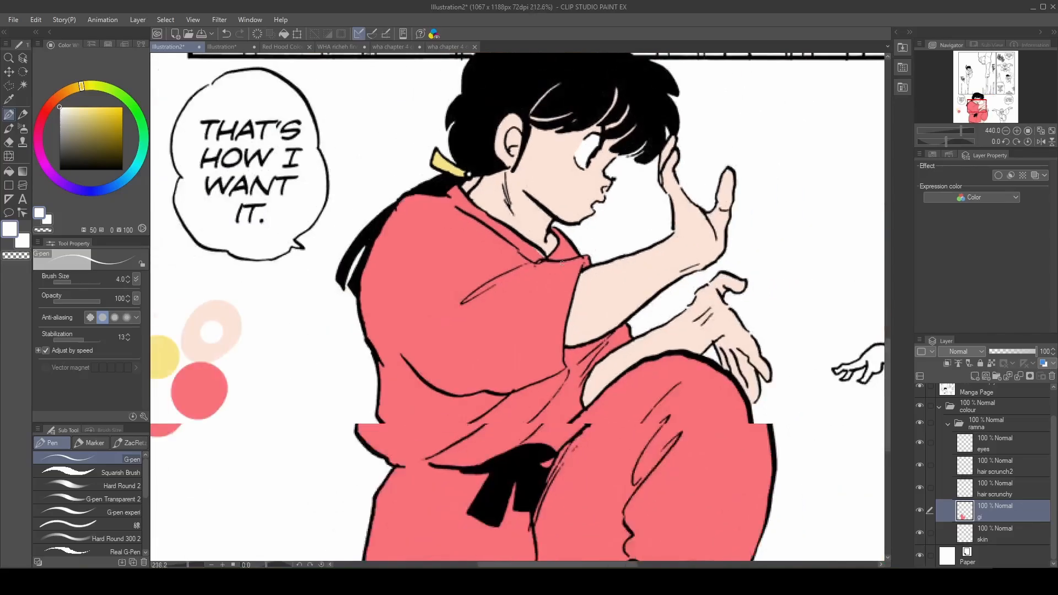
pyautogui.keyDown('alt'); pyautogui.click(220, 409); pyautogui.keyUp('alt')
pyautogui.scroll(6, 539, 235)
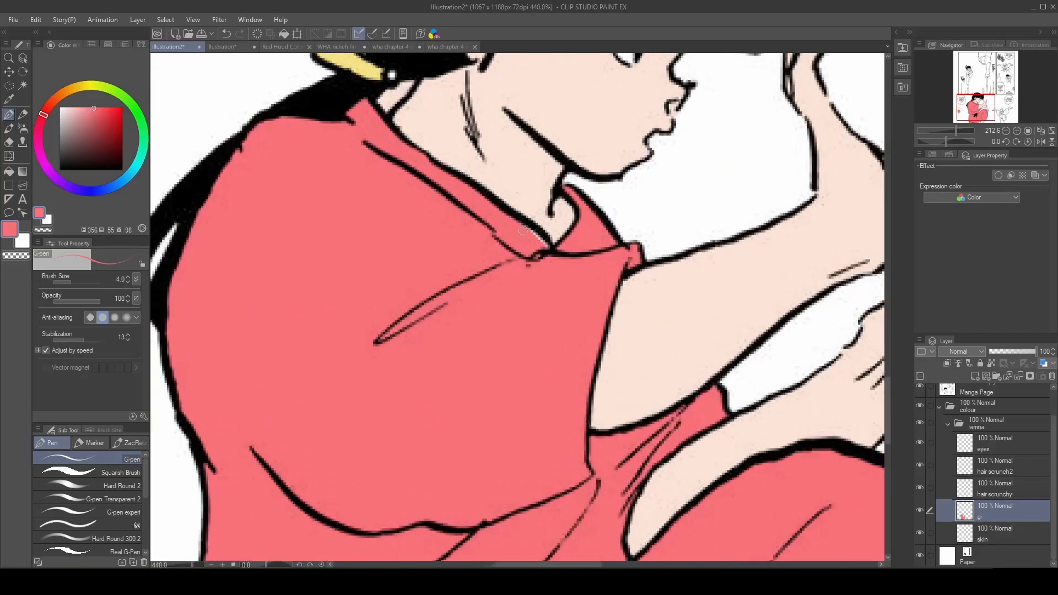
pyautogui.scroll(-6, 559, 259)
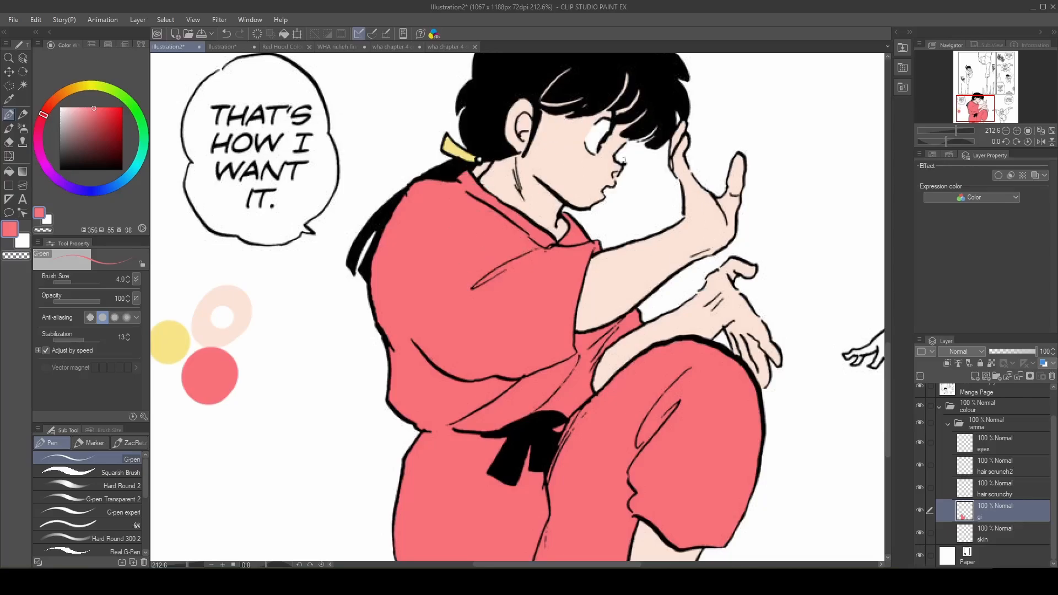
# Sample the pale skin tone from the large fighter's cheek as the G-pen colour.
pyautogui.scroll(5, 579, 179)
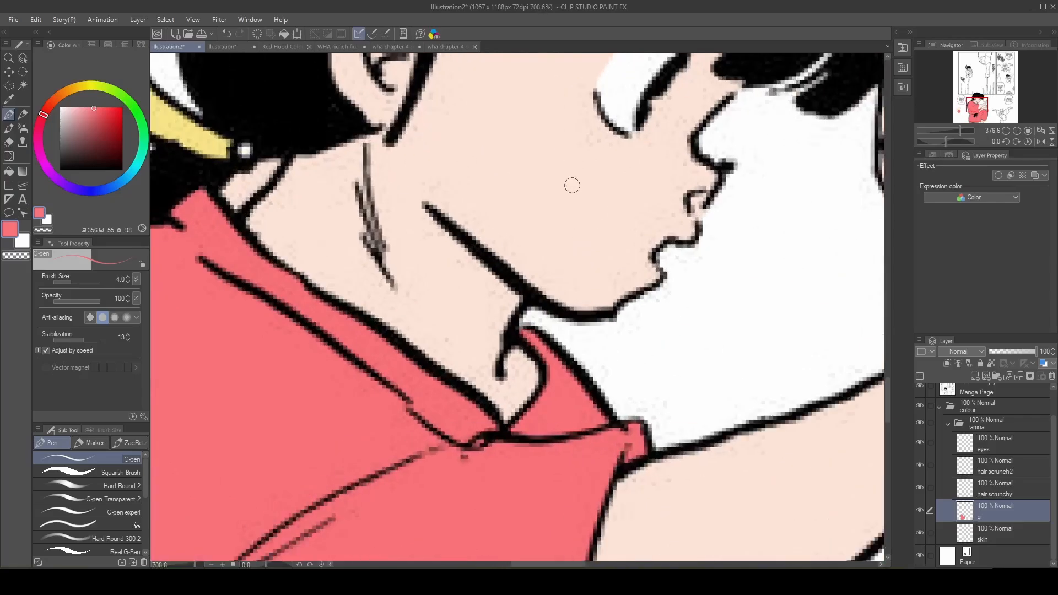
pyautogui.keyDown('alt'); pyautogui.click(571, 184); pyautogui.keyUp('alt')
pyautogui.scroll(2, 583, 140)
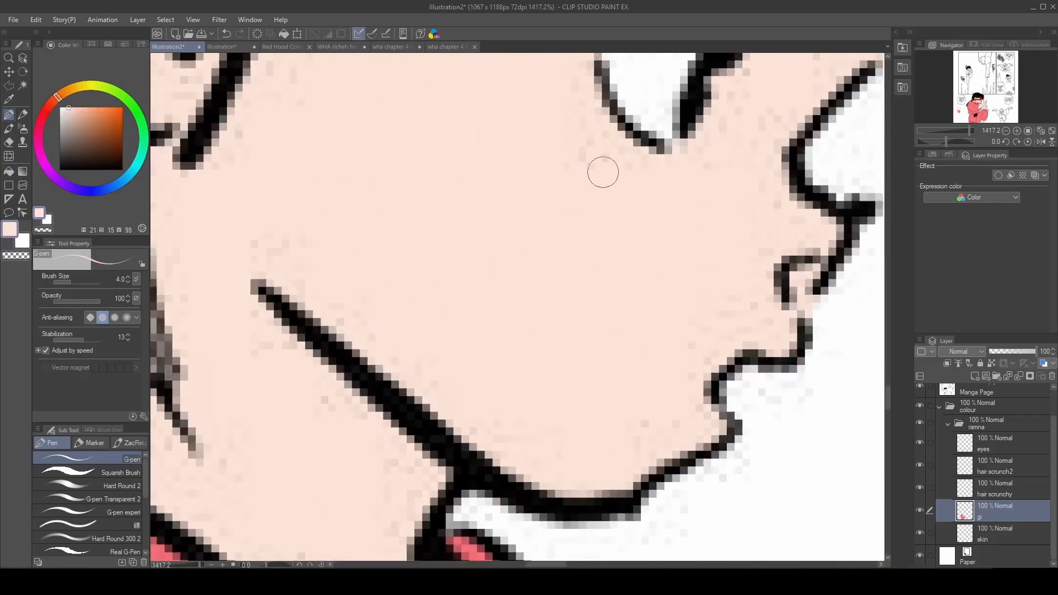
pyautogui.scroll(-5, 609, 139)
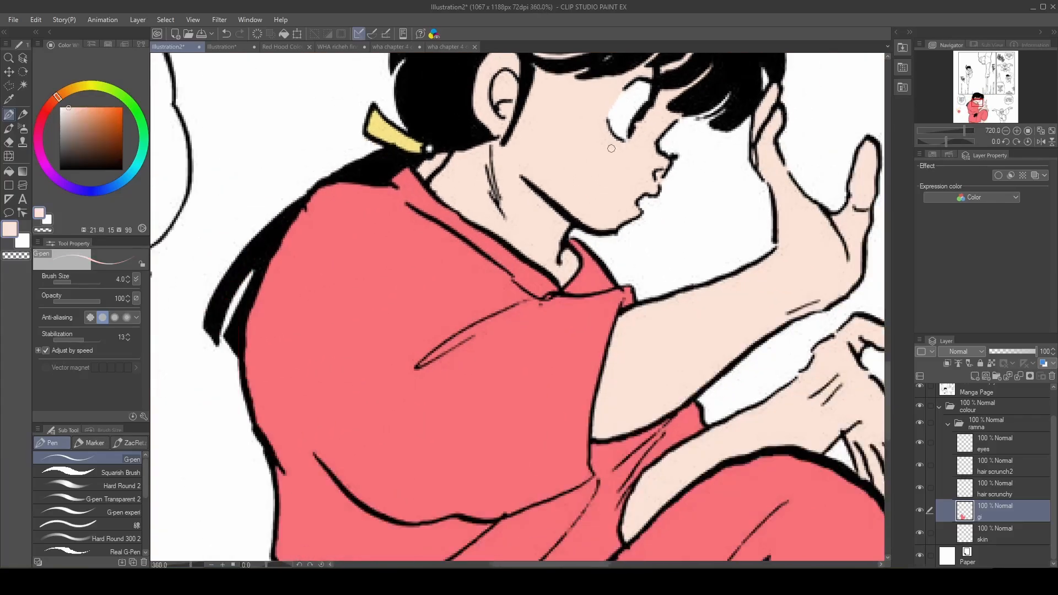
pyautogui.scroll(-1, 631, 137)
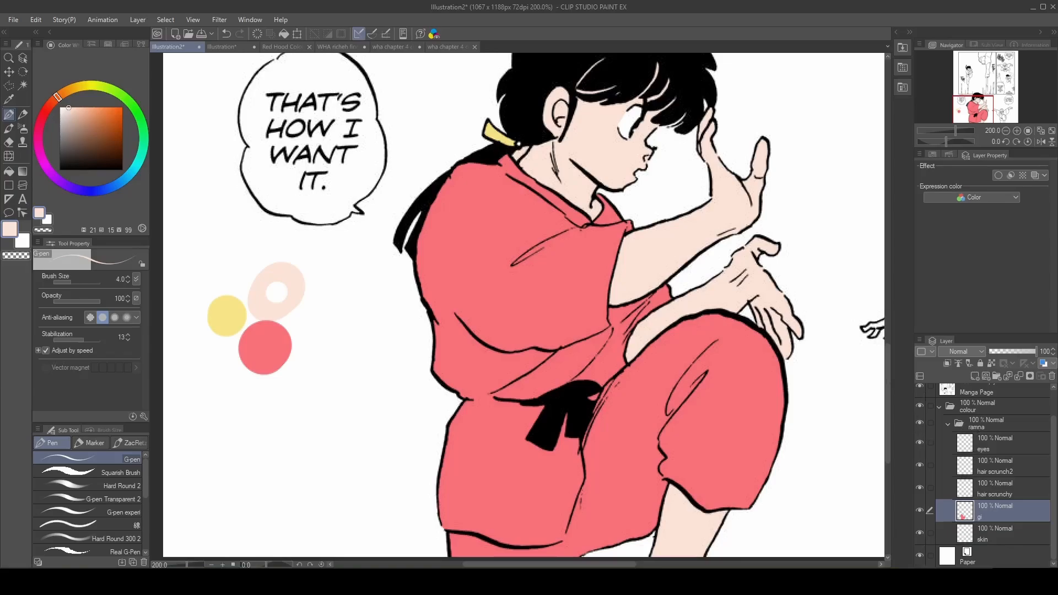
# Hide the Manga Page line art to inspect the flat gi and skin colours, sampling both, and show it again.
pyautogui.scroll(1, 962, 431)
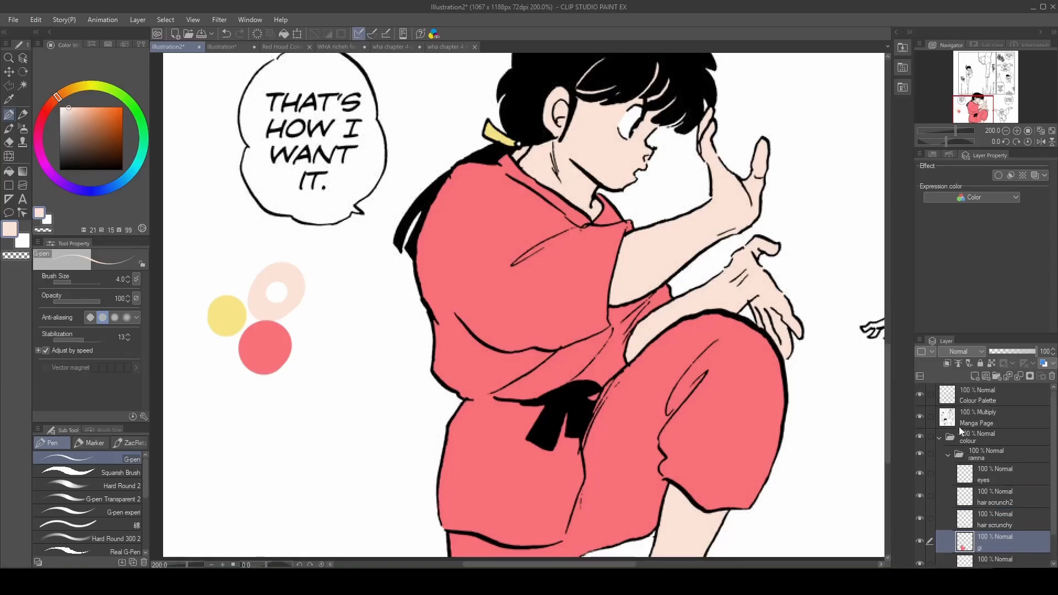
pyautogui.click(919, 417)
pyautogui.scroll(-2, 598, 178)
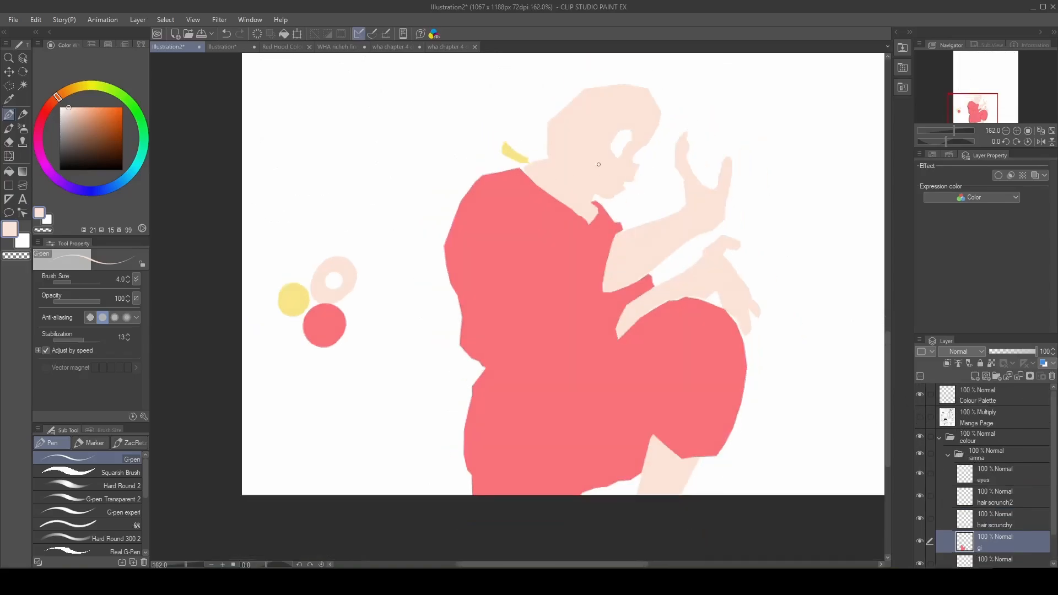
pyautogui.scroll(1, 597, 163)
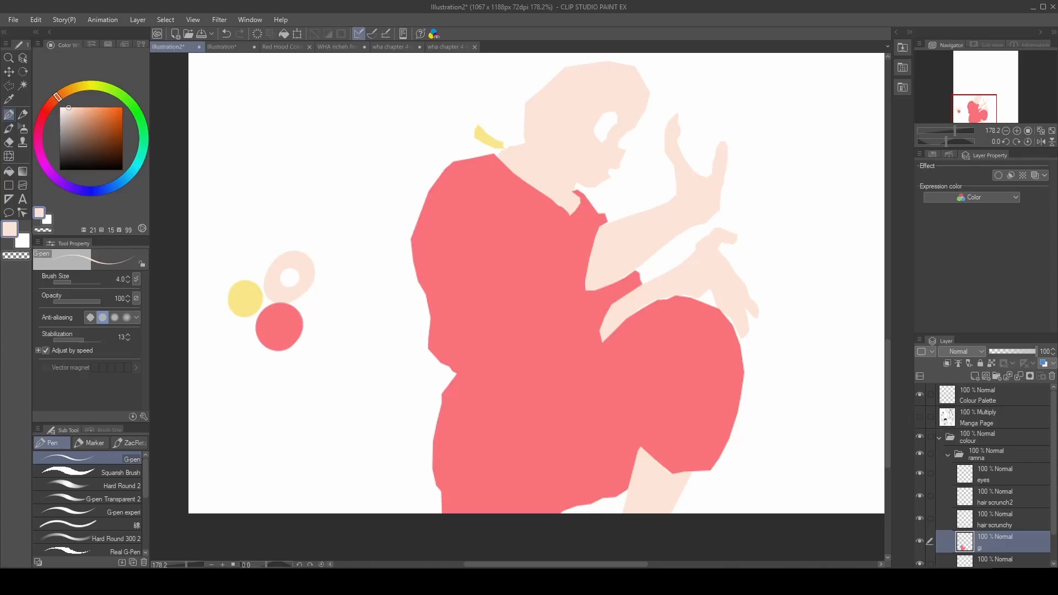
pyautogui.scroll(3, 580, 136)
pyautogui.keyDown('alt'); pyautogui.click(484, 347); pyautogui.keyUp('alt')
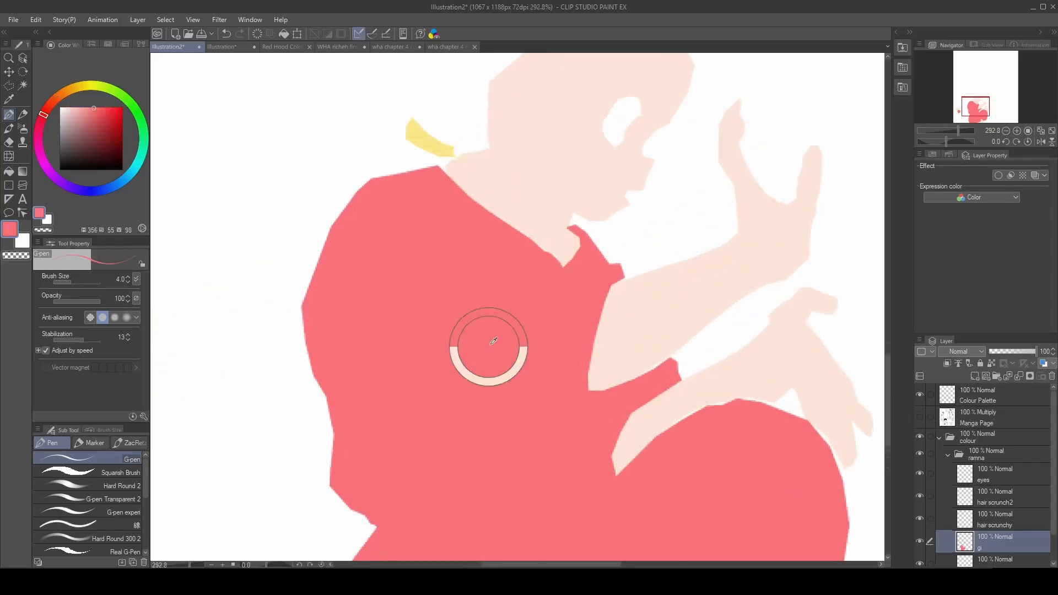
pyautogui.keyDown('alt'); pyautogui.click(660, 344); pyautogui.keyUp('alt')
pyautogui.click(919, 418)
pyautogui.scroll(-2, 655, 238)
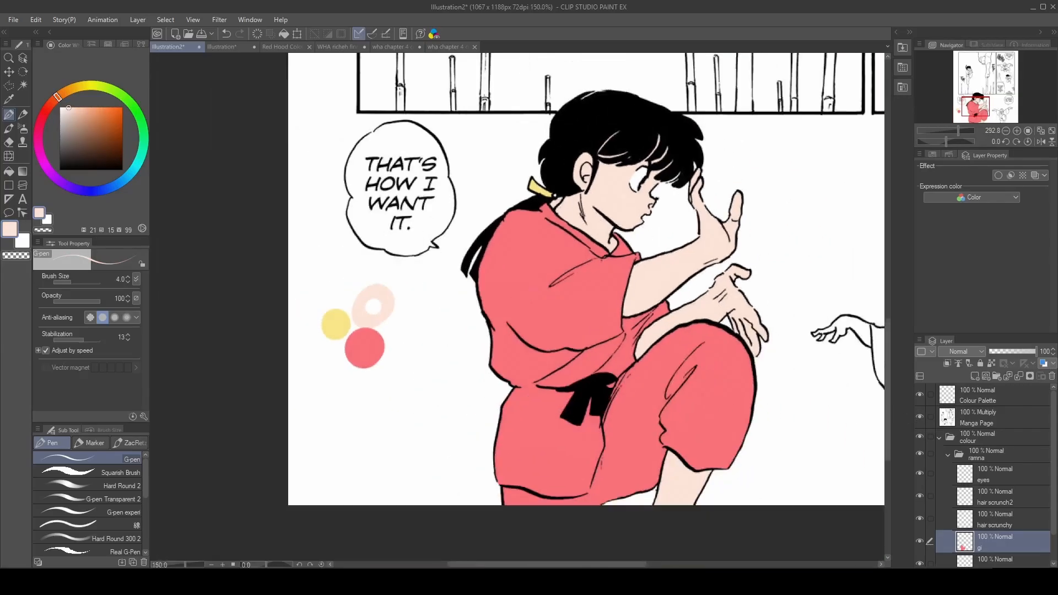
pyautogui.scroll(-3, 421, 261)
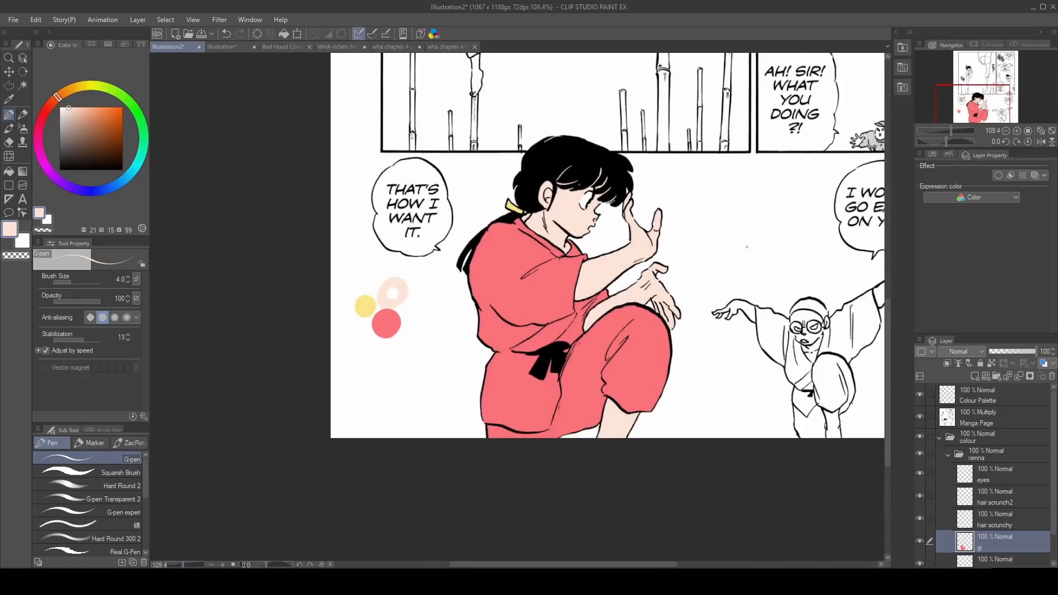
pyautogui.scroll(5, 584, 182)
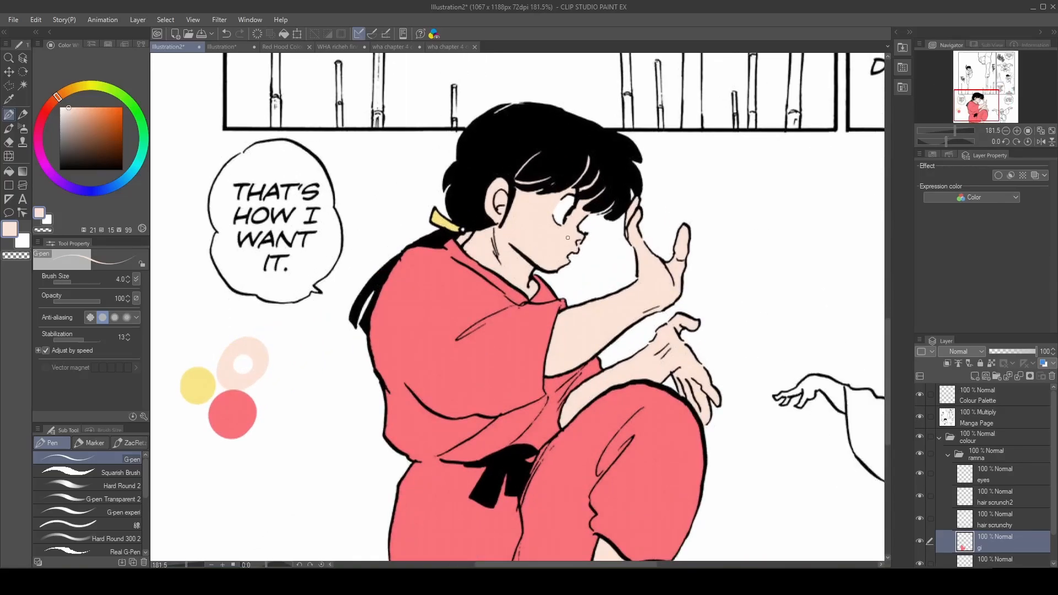
pyautogui.scroll(2, 571, 240)
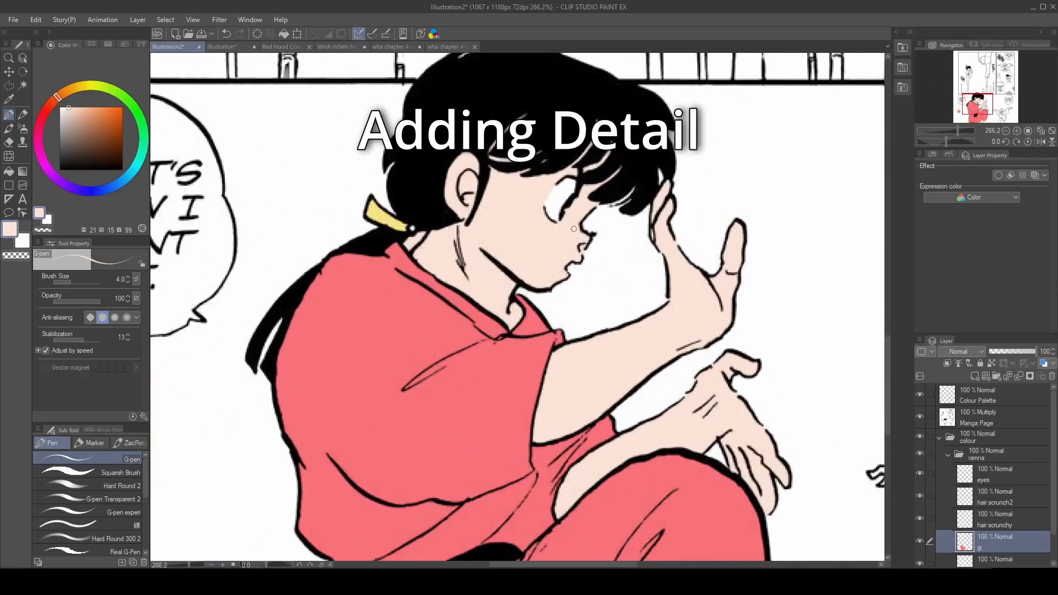
pyautogui.scroll(-2, 573, 230)
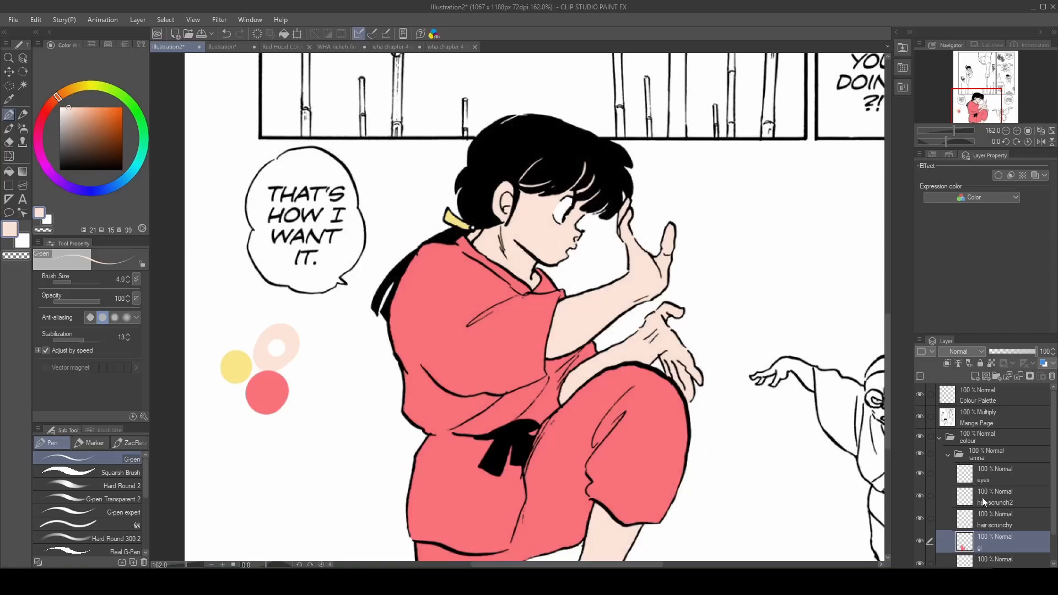
# Add a new layer directly above the skin layer and clip it to the skin.
pyautogui.scroll(-2, 983, 501)
pyautogui.click(995, 530)
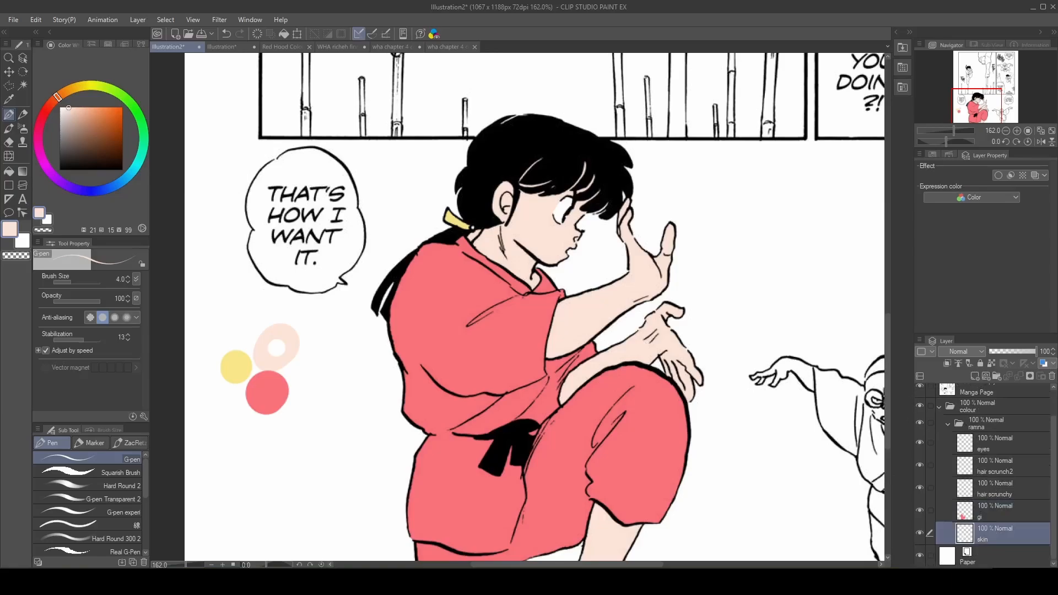
pyautogui.scroll(3, 576, 234)
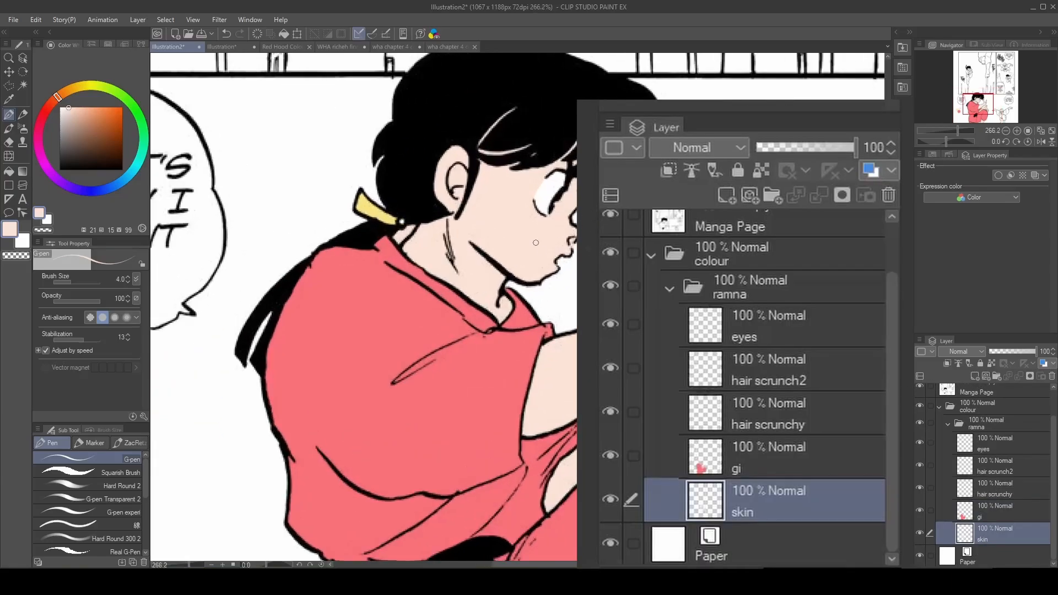
pyautogui.scroll(-1, 553, 242)
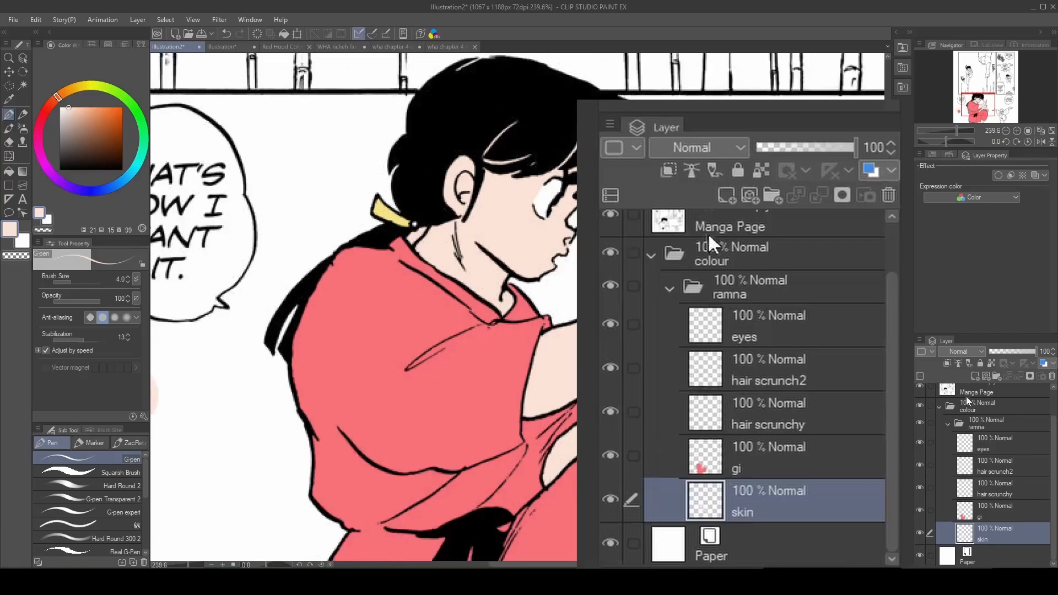
pyautogui.click(975, 377)
pyautogui.click(947, 363)
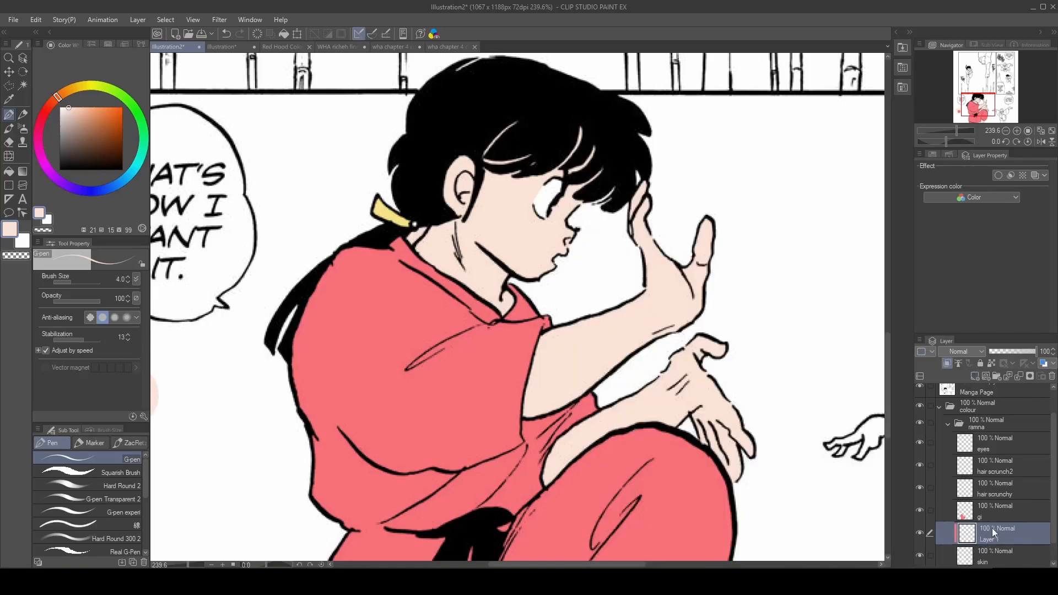
# Paint a bright orange test stroke across the fighter's cheek on the clipped layer with the G-pen at size 10.
pyautogui.click(113, 106)
pyautogui.press(']')
pyautogui.press(']')
pyautogui.press(']')
pyautogui.press(']')
pyautogui.moveTo(534, 241); pyautogui.dragTo(500, 205)
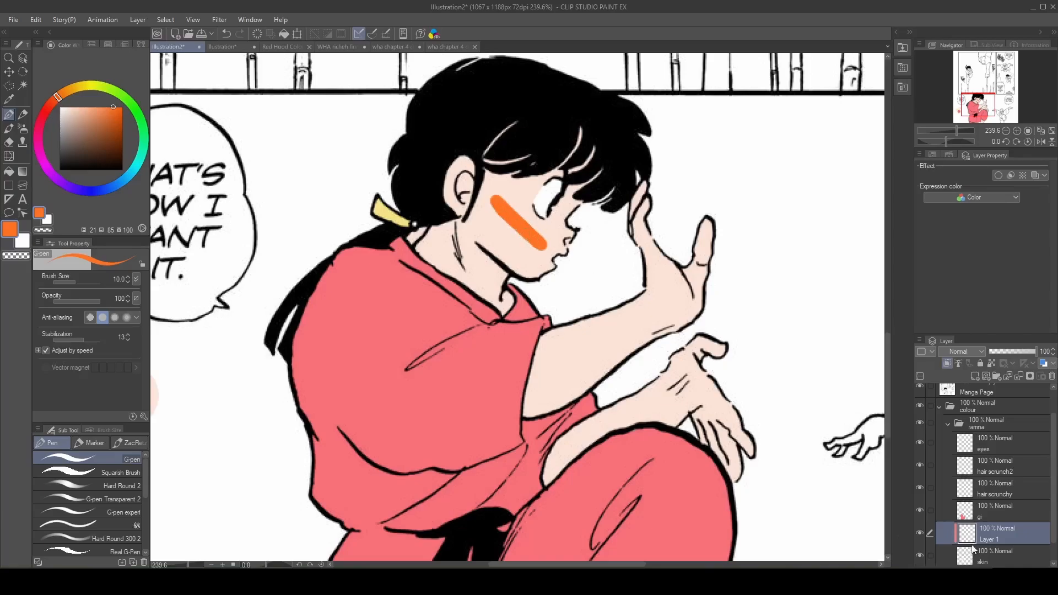
# Try hue shifts such as -35 and 57 on the skin layer with Hue/Saturation/Luminosity and undo the change.
pyautogui.click(992, 557)
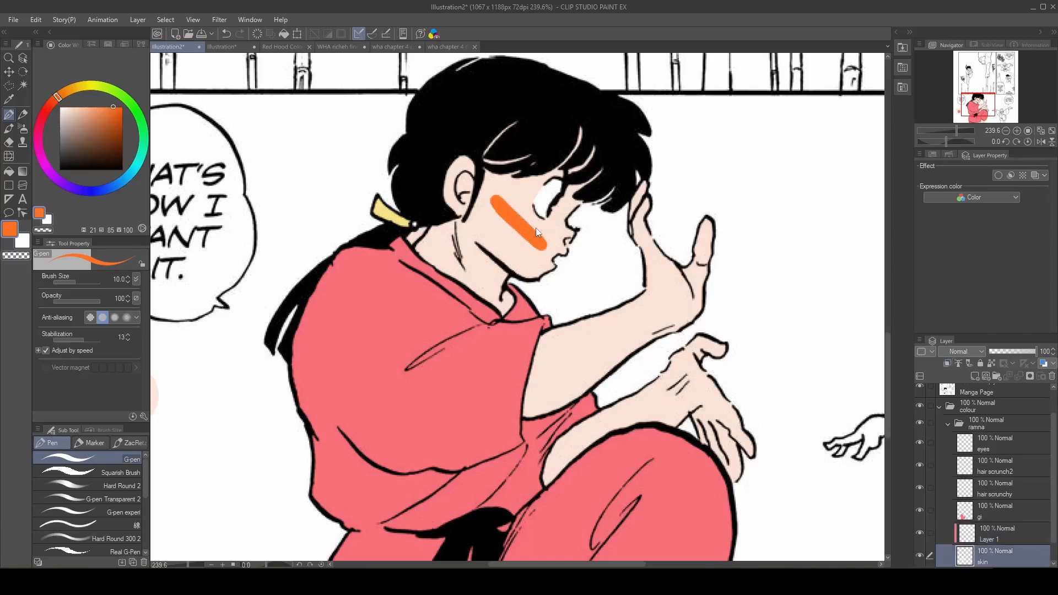
pyautogui.hotkey('ctrl', 'u')
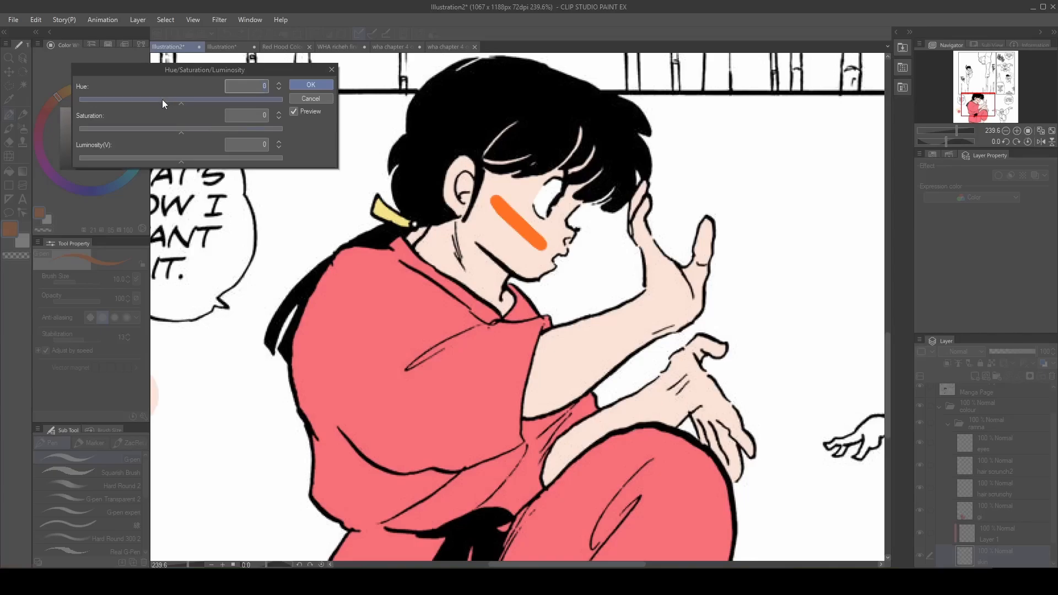
pyautogui.click(162, 100)
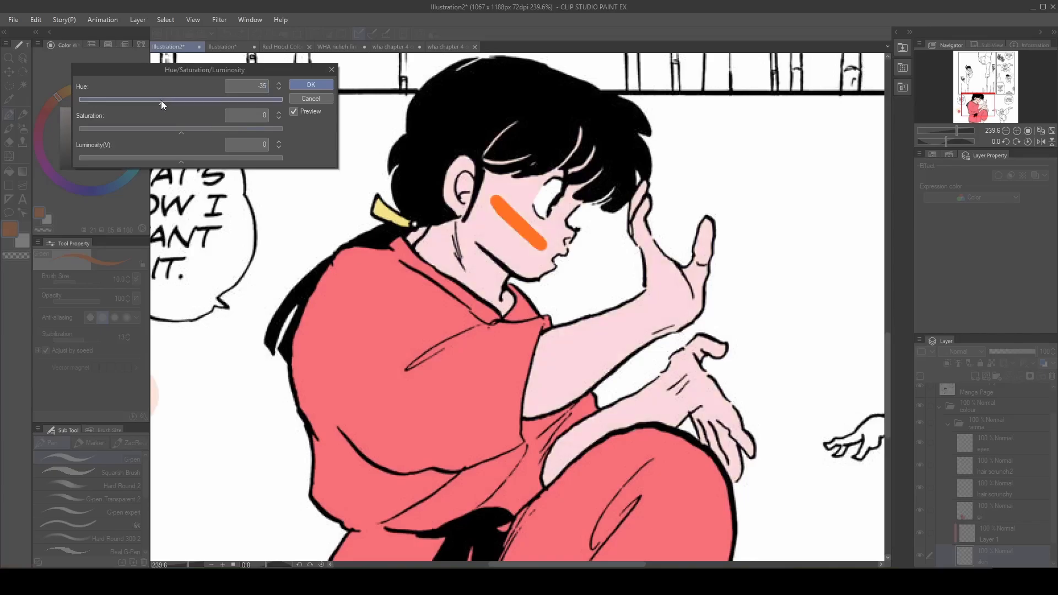
pyautogui.click(214, 100)
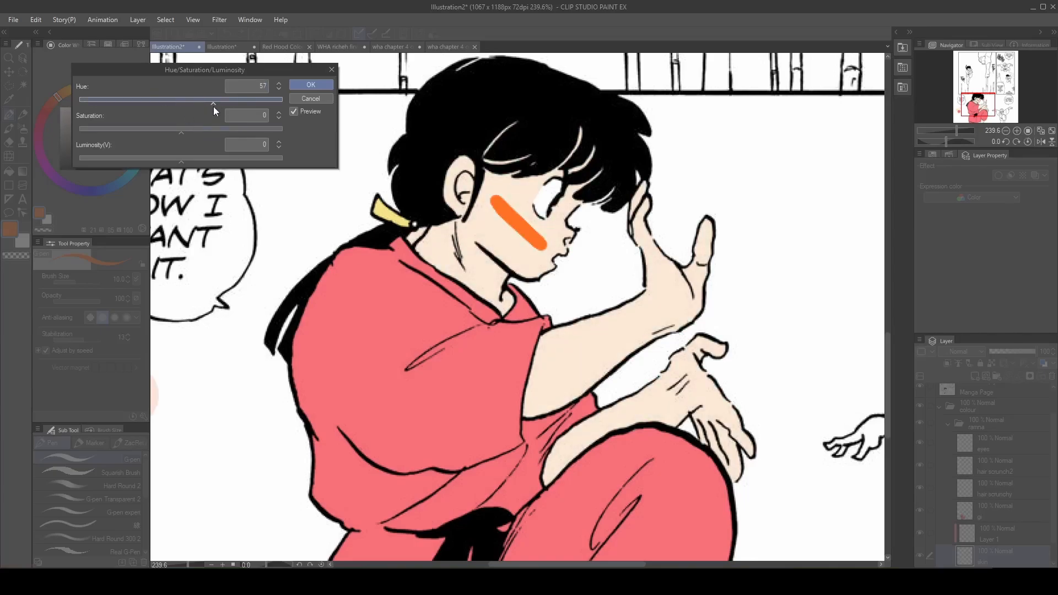
pyautogui.click(306, 98)
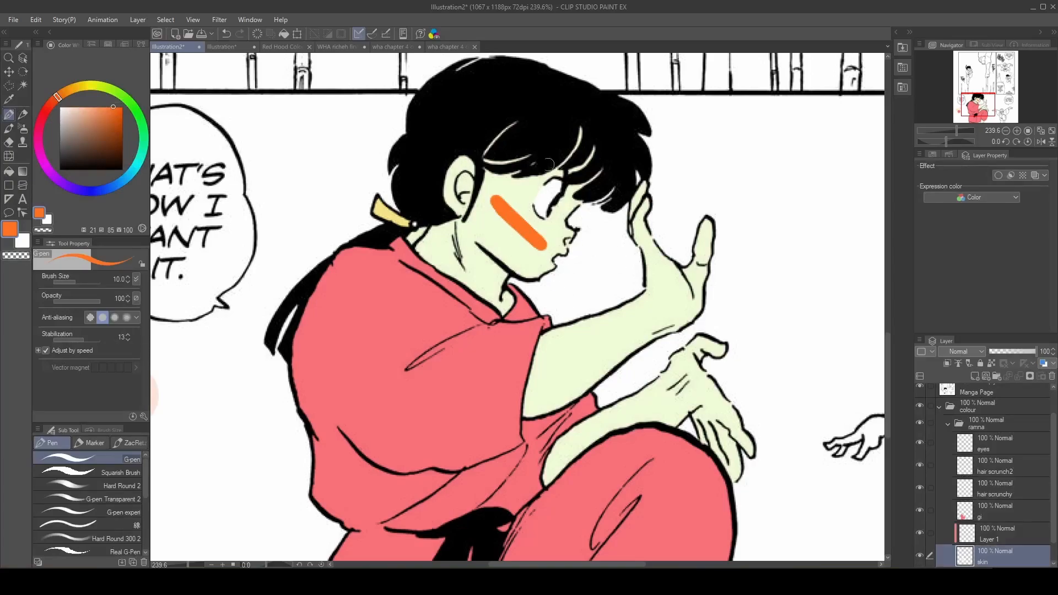
pyautogui.hotkey('ctrl', 'z')
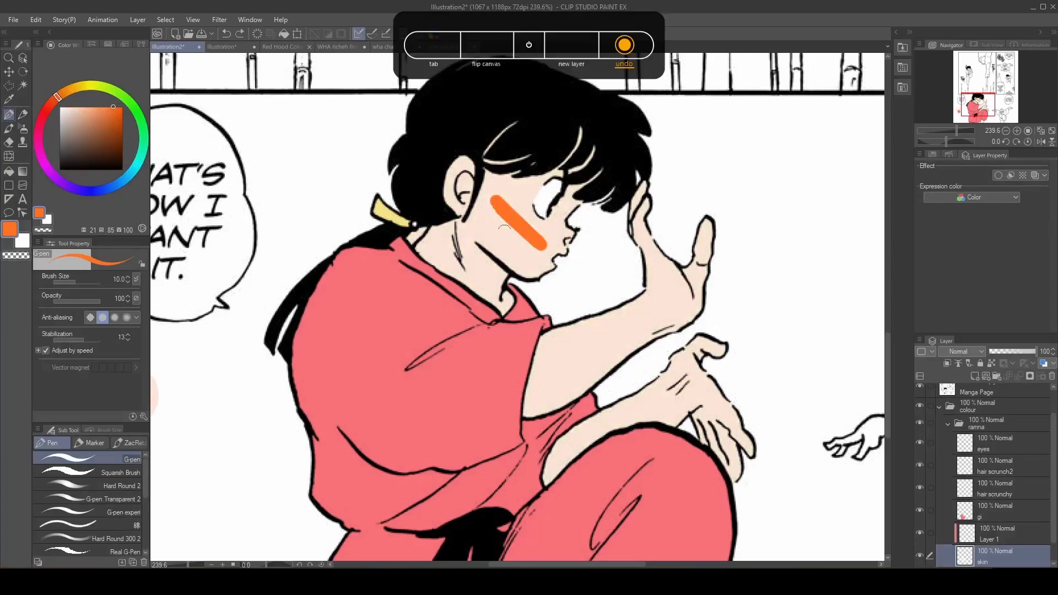
# Hide the clipped layer holding the orange cheek stroke and delete it.
pyautogui.scroll(-2, 503, 222)
pyautogui.click(991, 539)
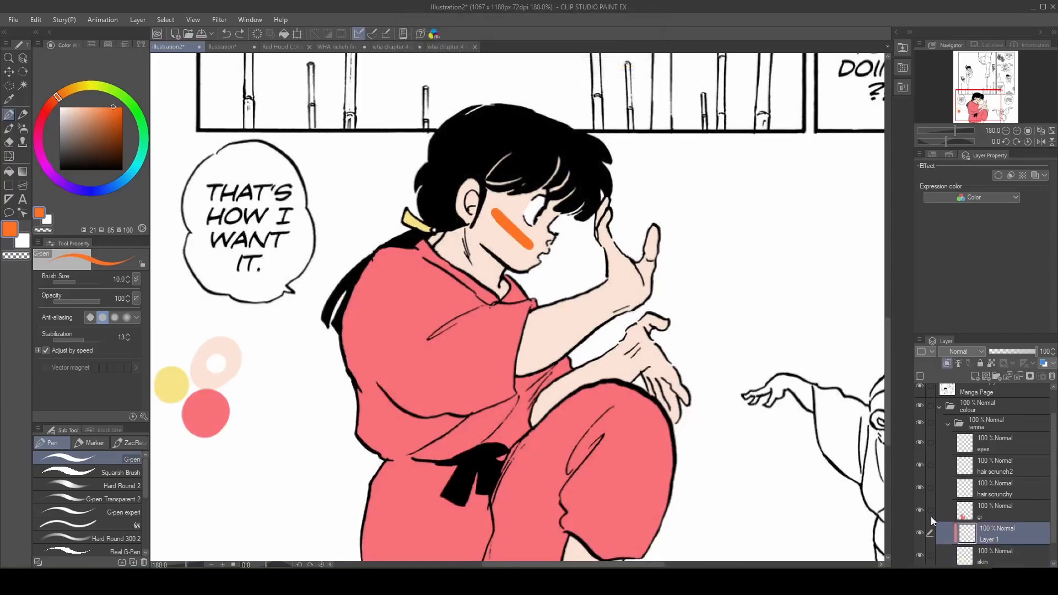
pyautogui.click(920, 533)
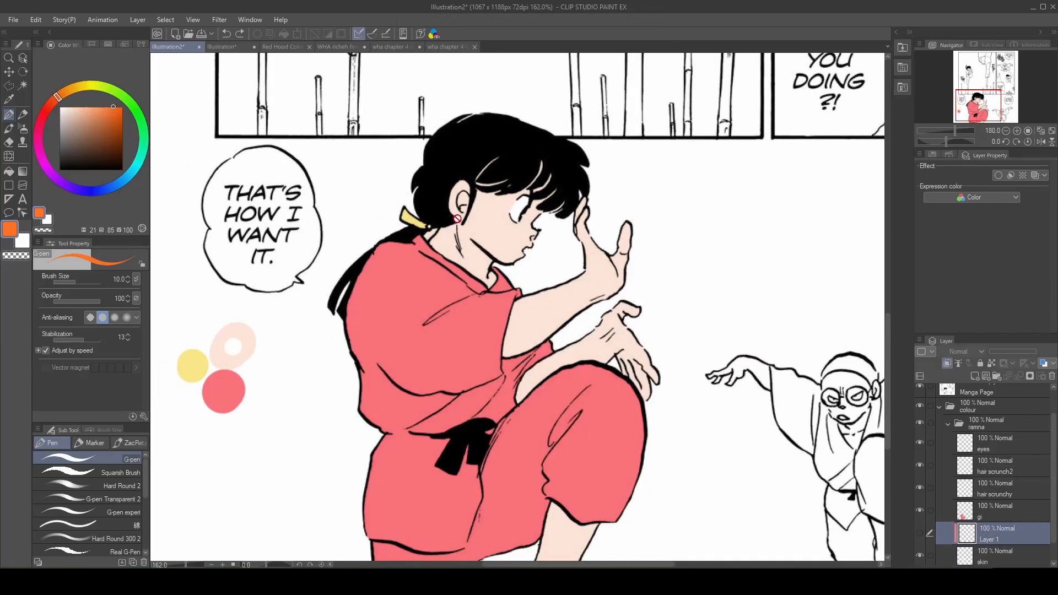
pyautogui.scroll(-1, 380, 194)
pyautogui.click(1052, 377)
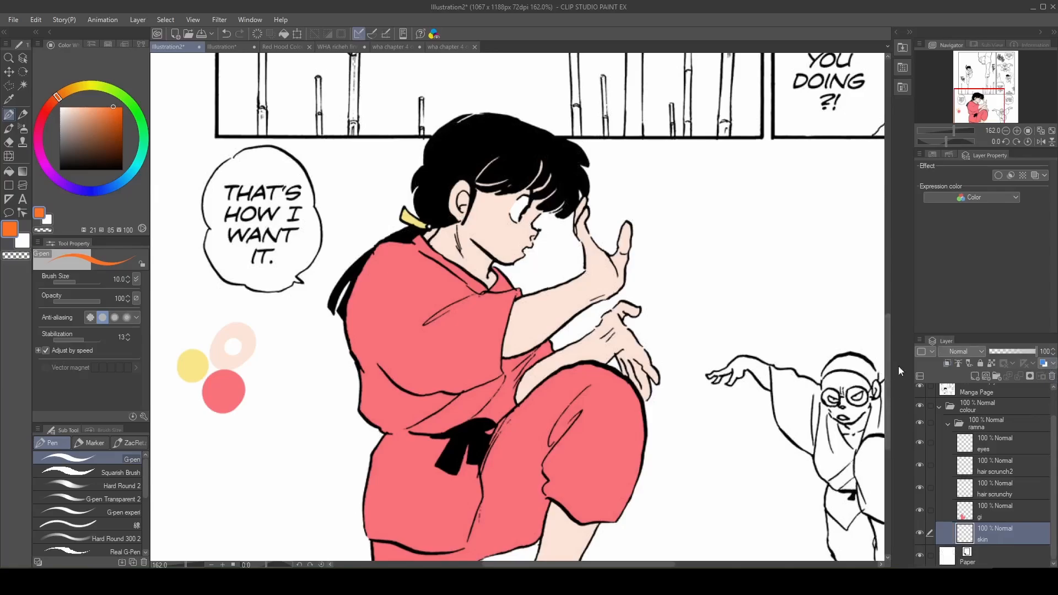
# Create a fresh layer above the skin layer and clip it to the skin for shading.
pyautogui.hotkey('ctrl', 'shift', 'n')
pyautogui.click(947, 363)
pyautogui.scroll(-2, 451, 247)
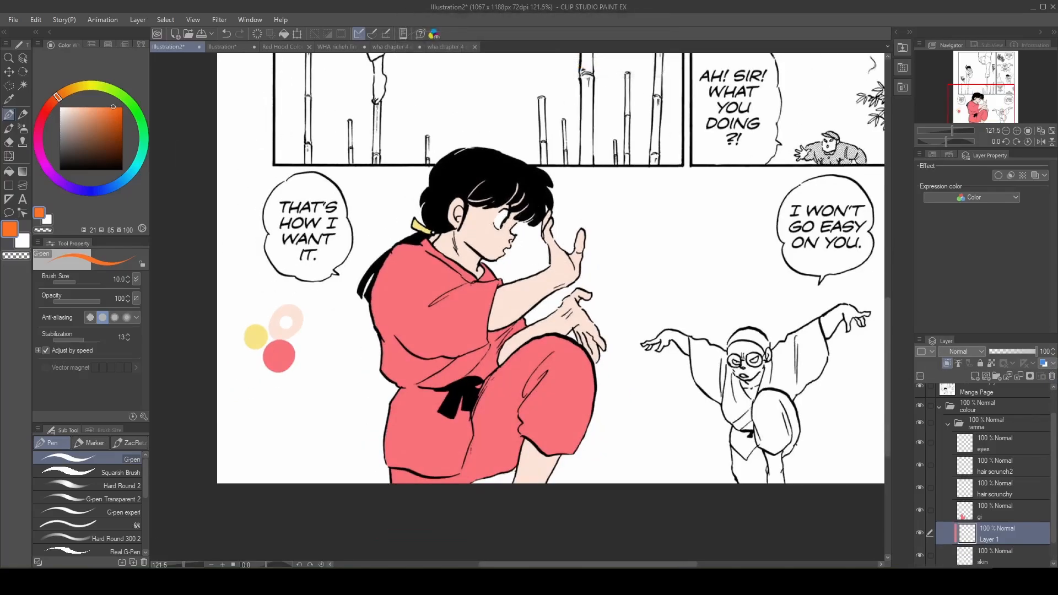
# Sample the palette's skin tone and adjust it to a darker peach with hue 21, saturation 30 and value 89.
pyautogui.scroll(3, 307, 330)
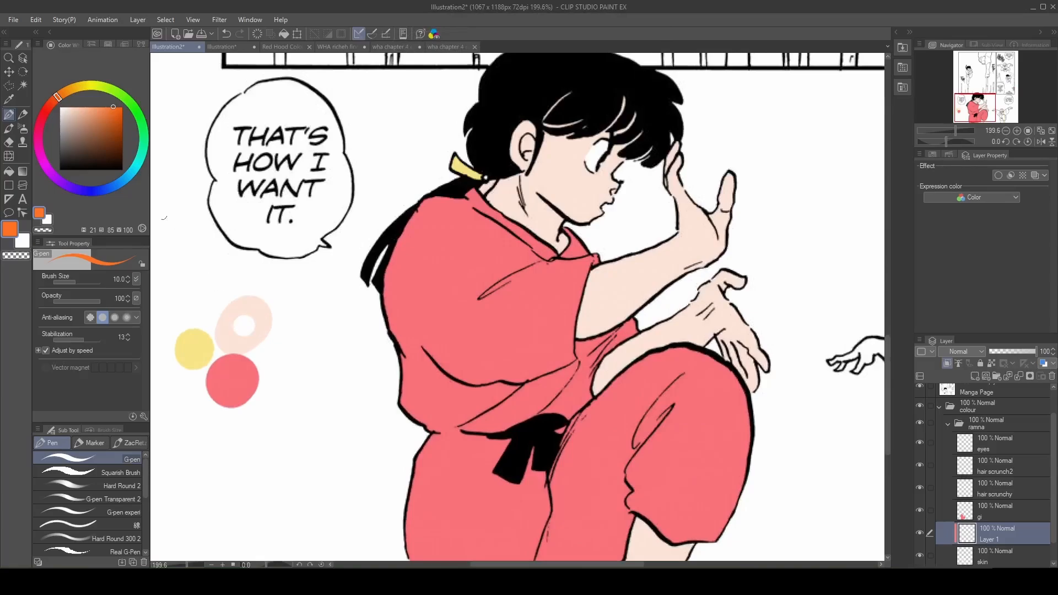
pyautogui.keyDown('alt'); pyautogui.click(250, 340); pyautogui.keyUp('alt')
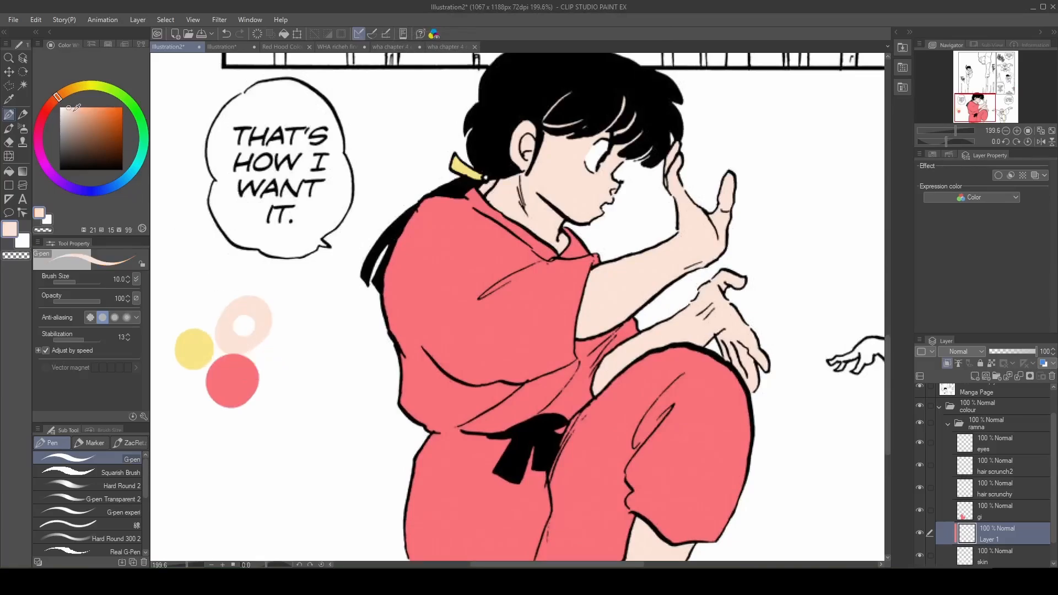
pyautogui.moveTo(75, 109); pyautogui.dragTo(79, 110)
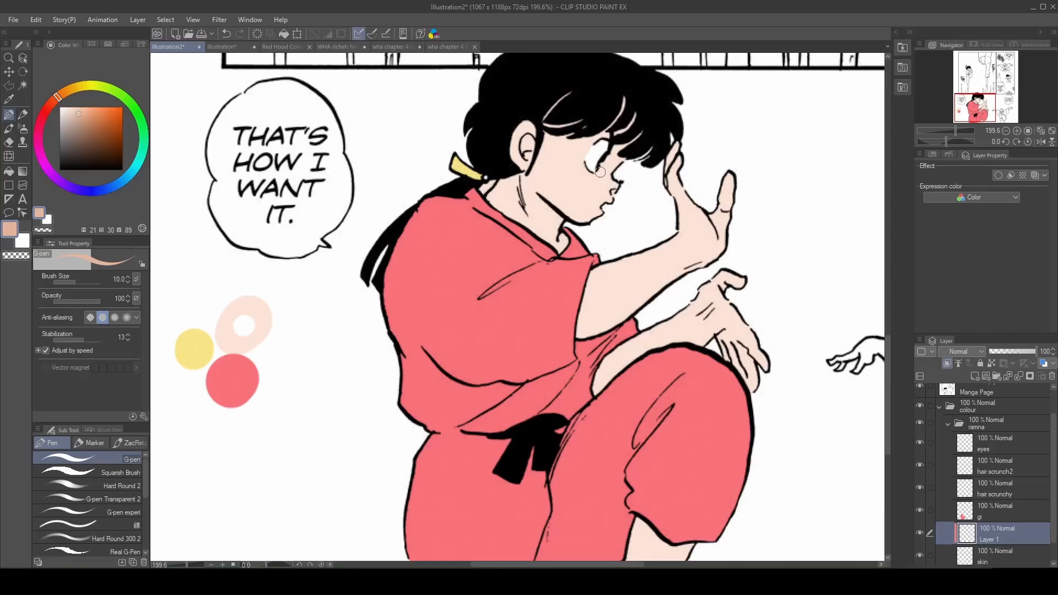
# Try a darker peach shading stroke beside the fighter's nose on the clipped layer and undo it.
pyautogui.scroll(1, 600, 172)
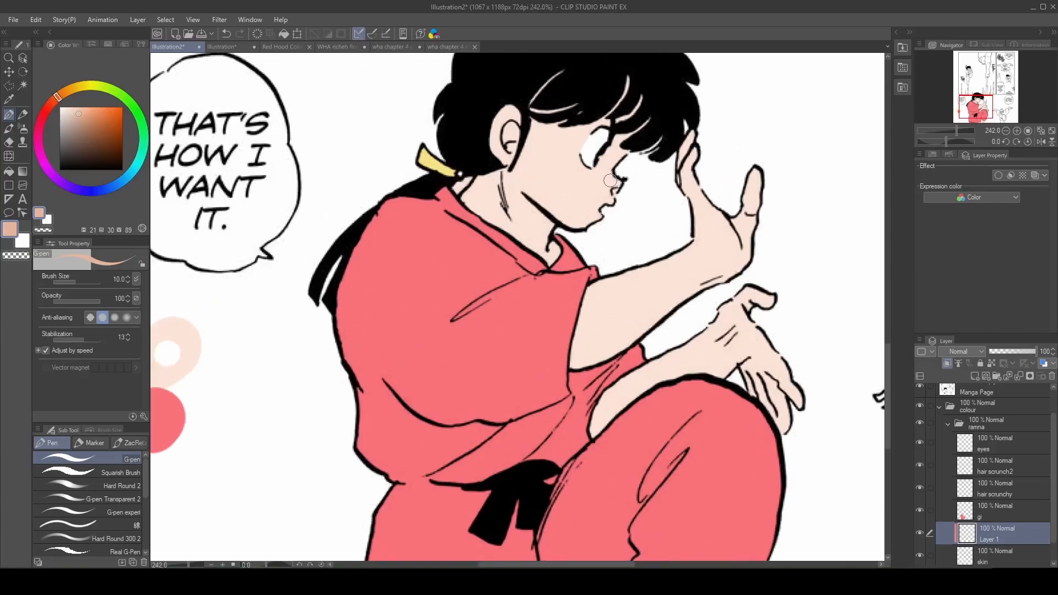
pyautogui.scroll(1, 605, 178)
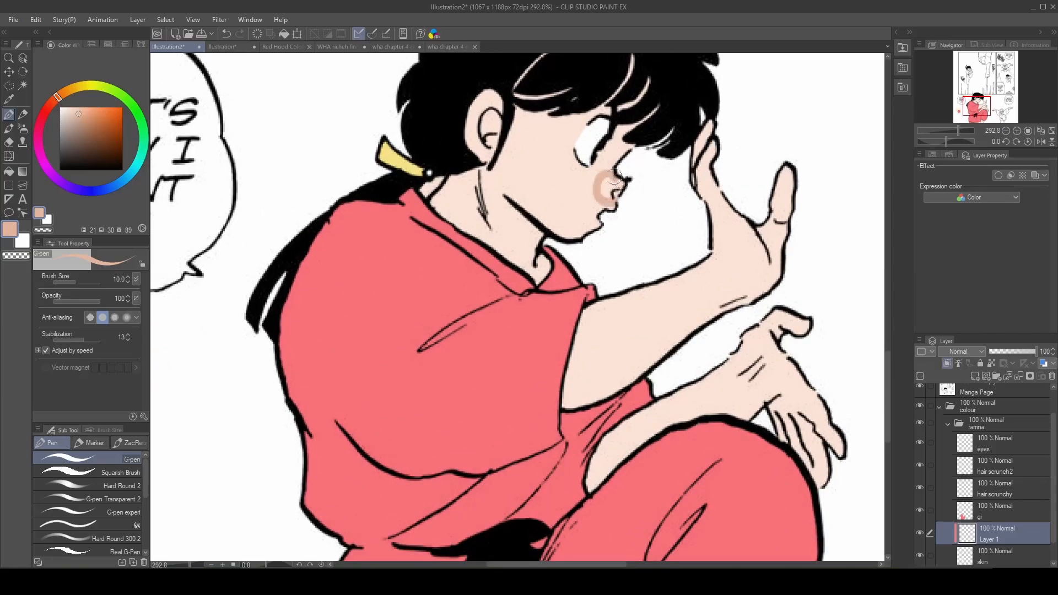
pyautogui.hotkey('ctrl', 'z')
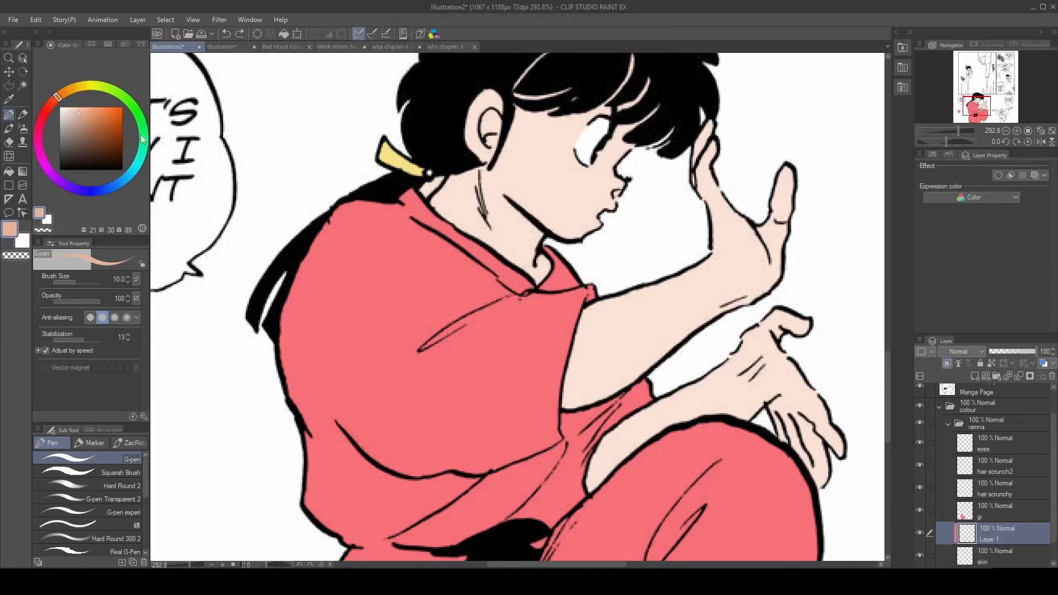
pyautogui.scroll(-7, 623, 232)
pyautogui.scroll(4, 306, 350)
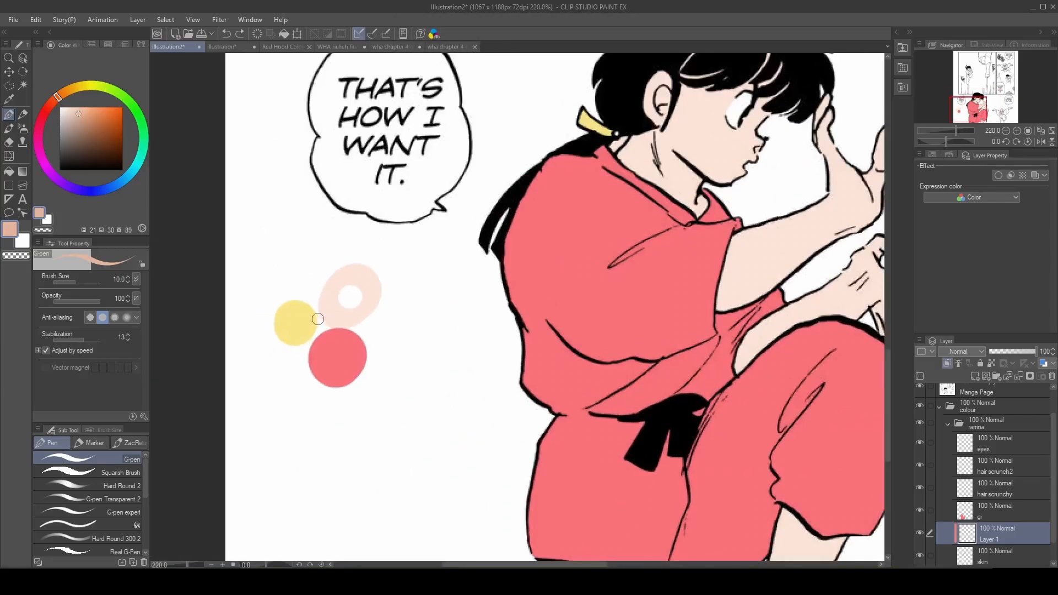
# Sample the palette's skin tone, shift it to a rosier peach with hue 12, saturation 31 and value 93, and switch to the Soft bleed brush.
pyautogui.keyDown('alt'); pyautogui.click(333, 315); pyautogui.keyUp('alt')
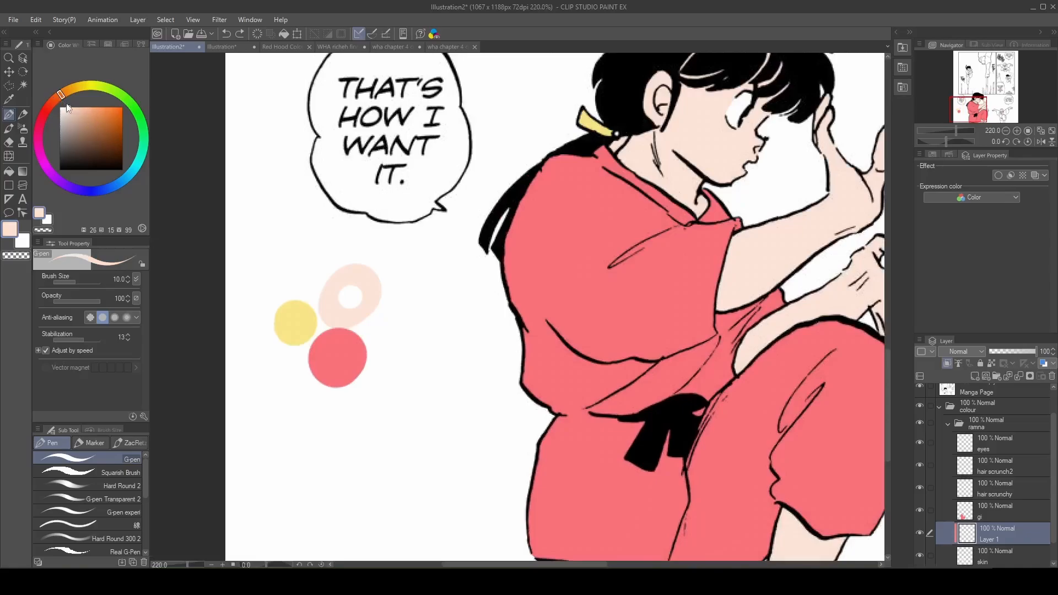
pyautogui.moveTo(59, 97)
pyautogui.mouseDown()
pyautogui.moveTo(52, 103)
pyautogui.moveTo(82, 108)
pyautogui.mouseUp()
pyautogui.click(77, 107)
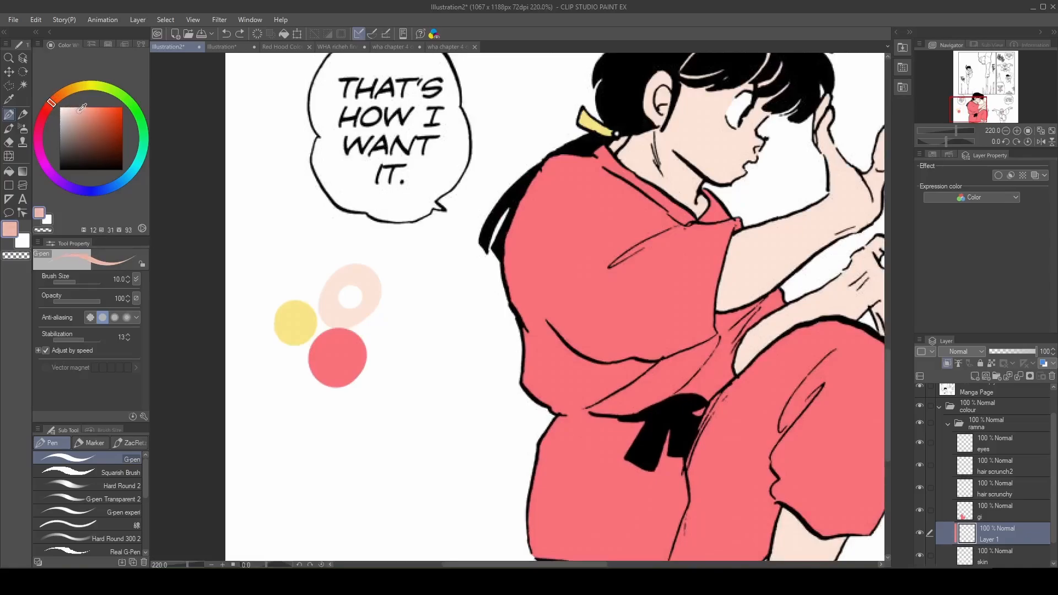
pyautogui.press('b')
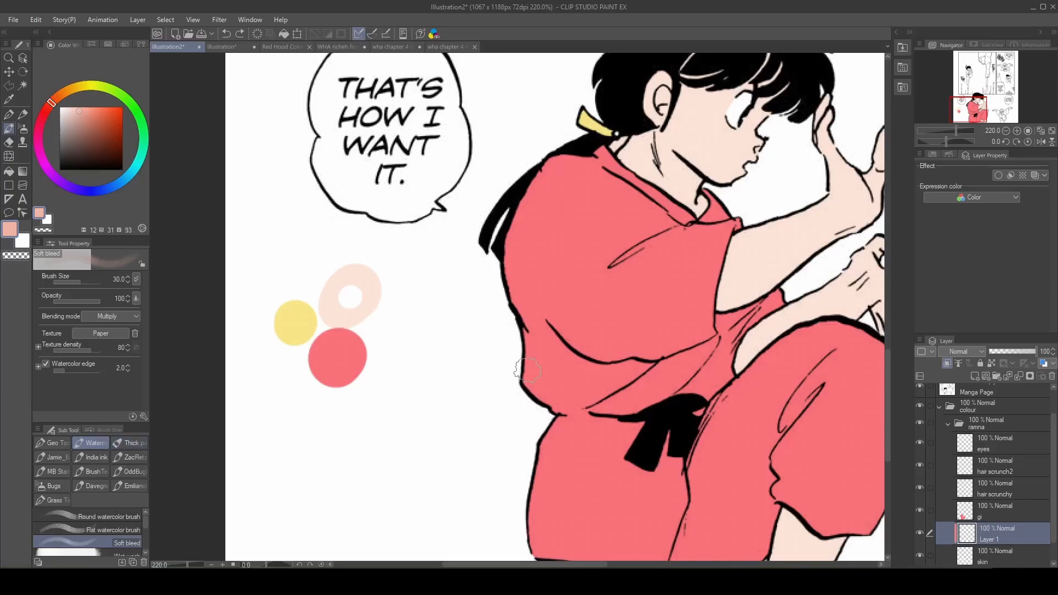
# Brush a soft blush over the fighter's nose and inner cheek at size 30, undoing the last stroke.
pyautogui.scroll(-4, 505, 363)
pyautogui.scroll(9, 688, 205)
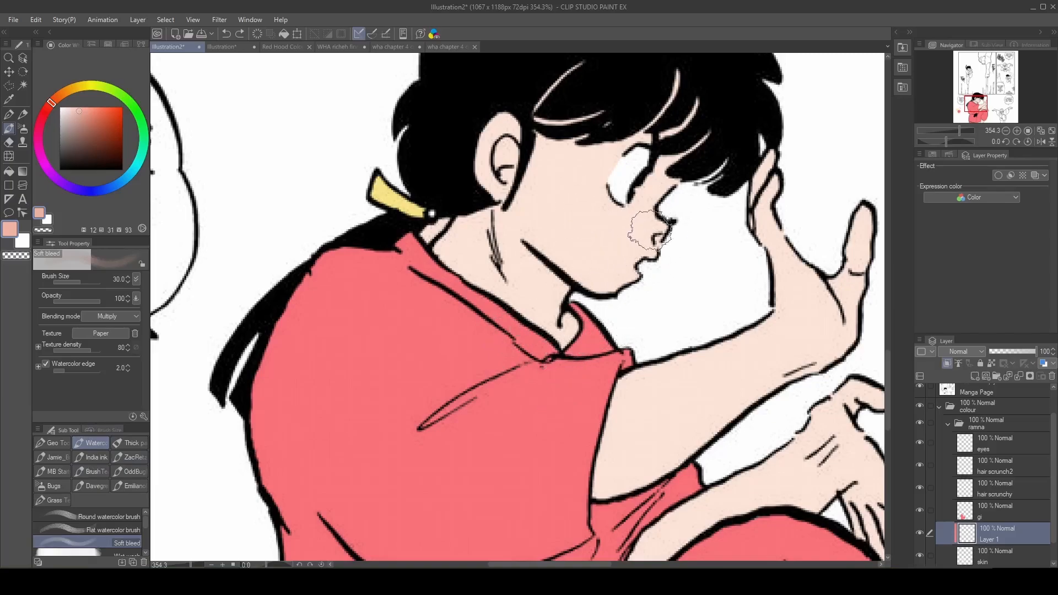
pyautogui.moveTo(644, 248)
pyautogui.mouseDown()
pyautogui.moveTo(660, 204)
pyautogui.moveTo(660, 237)
pyautogui.moveTo(661, 211)
pyautogui.mouseUp()
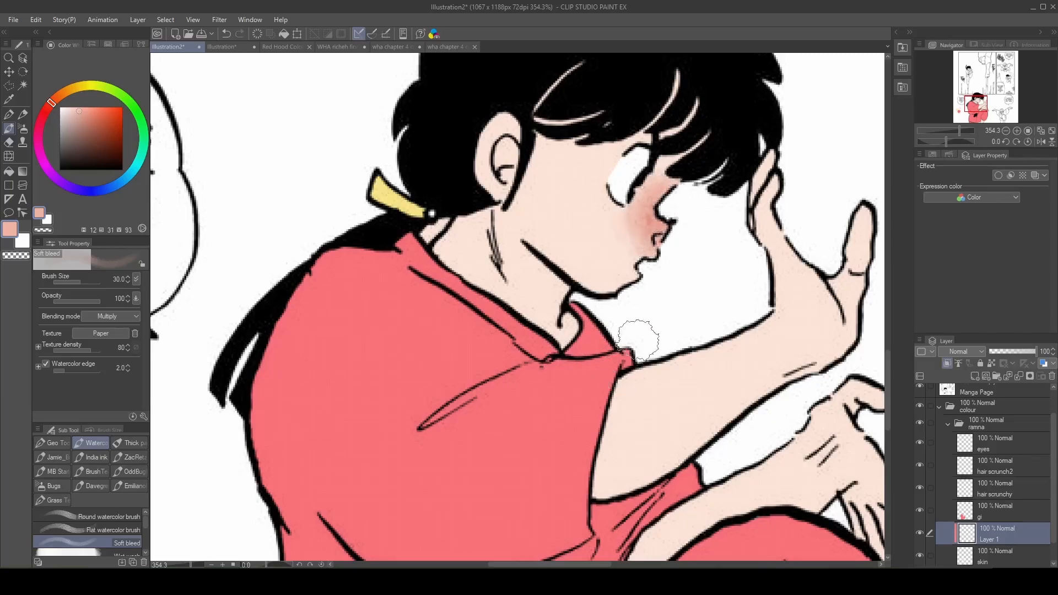
pyautogui.hotkey('ctrl', 'z')
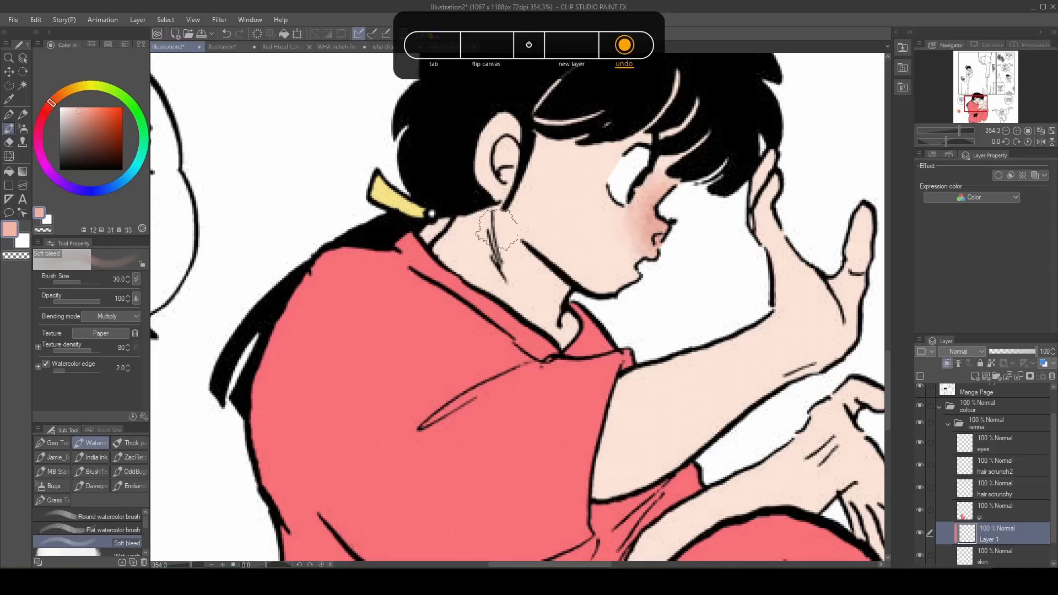
pyautogui.scroll(-5, 529, 231)
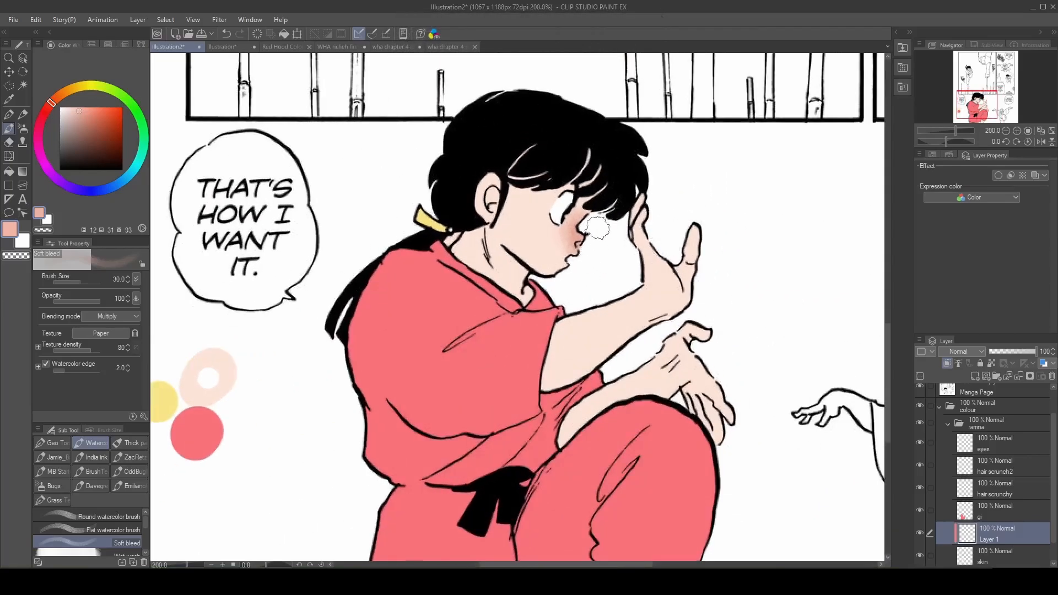
# Soften the blush beside the fighter's eye and across the cheek with transparent colour.
pyautogui.scroll(5, 606, 226)
pyautogui.press('c')
pyautogui.moveTo(530, 254); pyautogui.dragTo(546, 273)
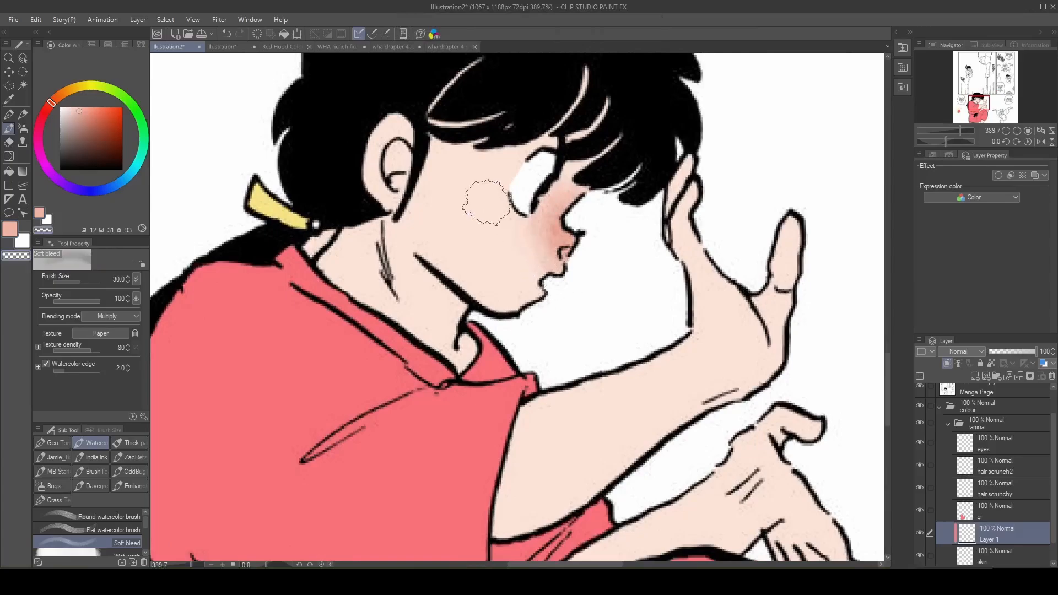
pyautogui.moveTo(560, 171); pyautogui.dragTo(544, 191)
pyautogui.press('c')
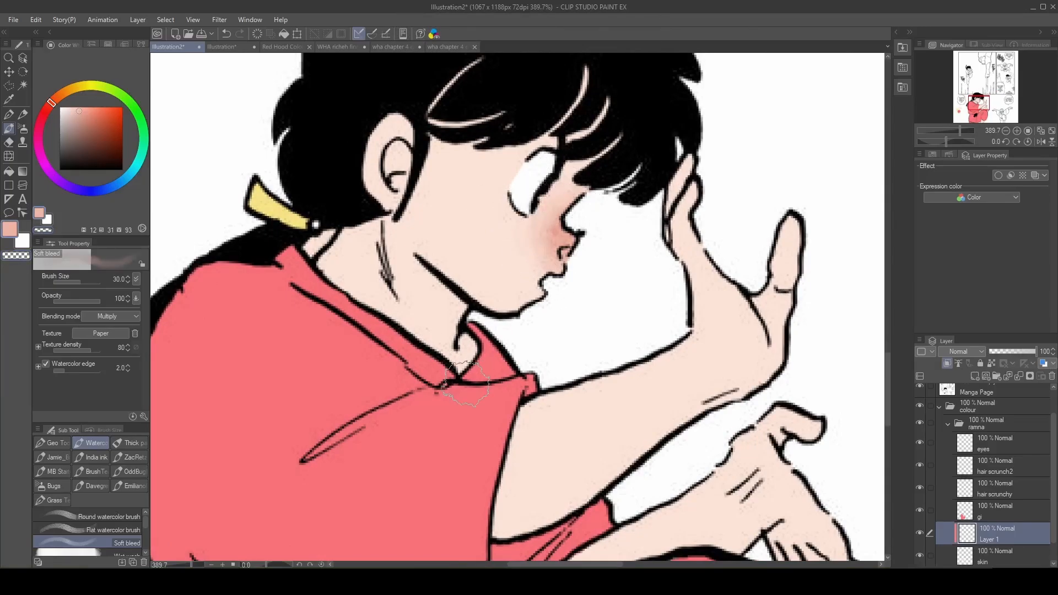
# Add the same soft blush to the fingers of both hands and to the fighter's ear.
pyautogui.scroll(-5, 405, 229)
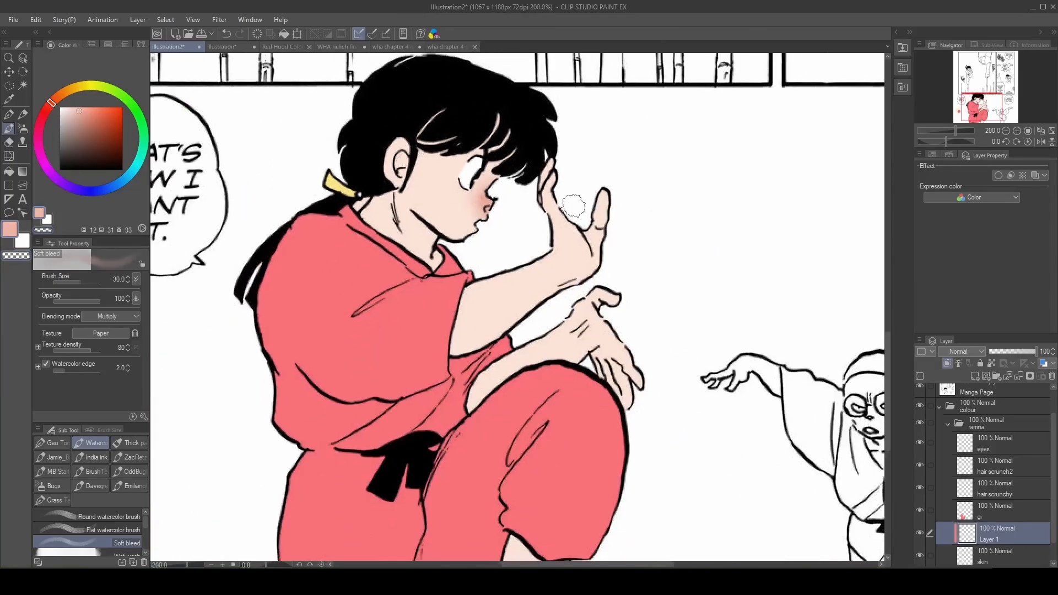
pyautogui.scroll(3, 592, 211)
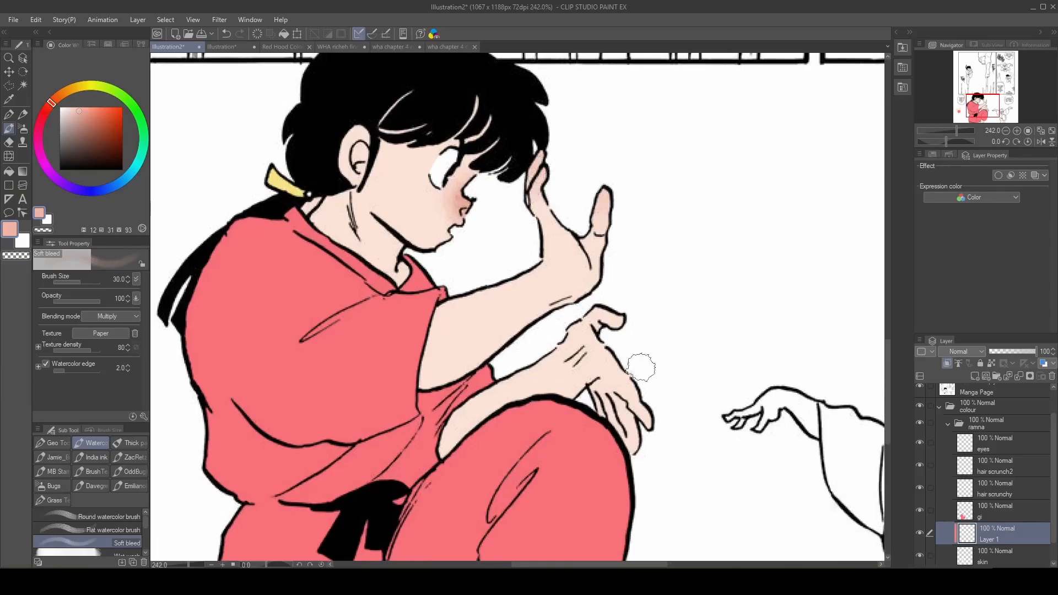
pyautogui.moveTo(601, 310); pyautogui.dragTo(621, 323)
pyautogui.moveTo(653, 425)
pyautogui.mouseDown()
pyautogui.moveTo(638, 409)
pyautogui.moveTo(633, 426)
pyautogui.moveTo(620, 416)
pyautogui.mouseUp()
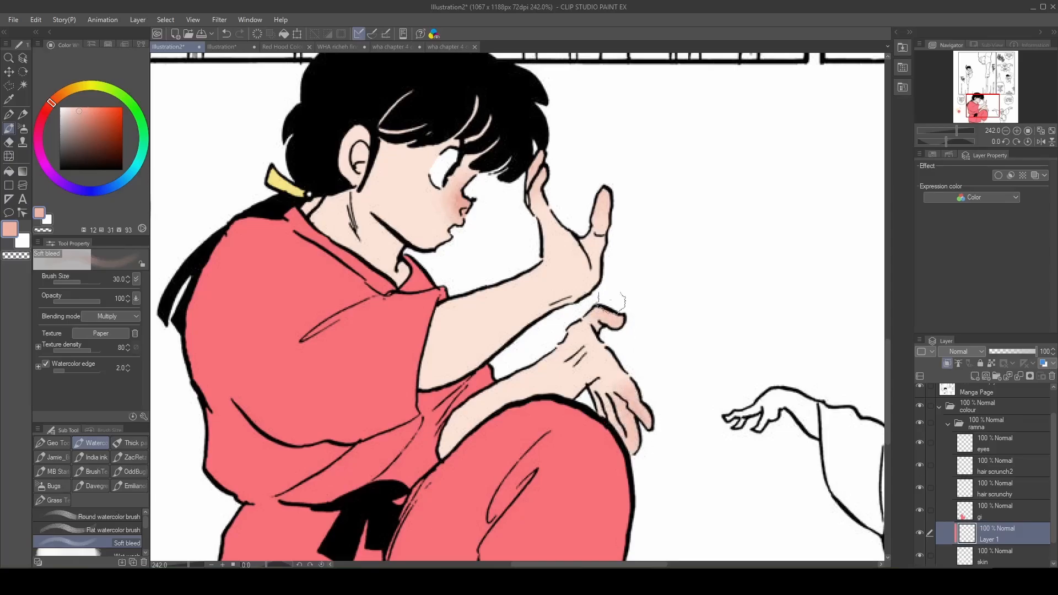
pyautogui.scroll(-2, 386, 196)
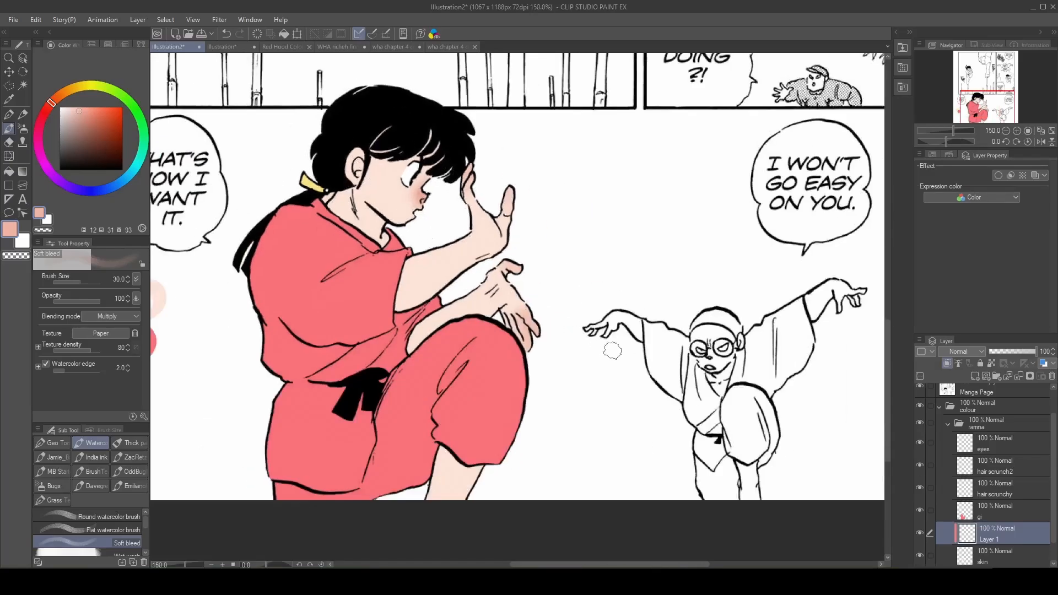
pyautogui.scroll(2, 355, 151)
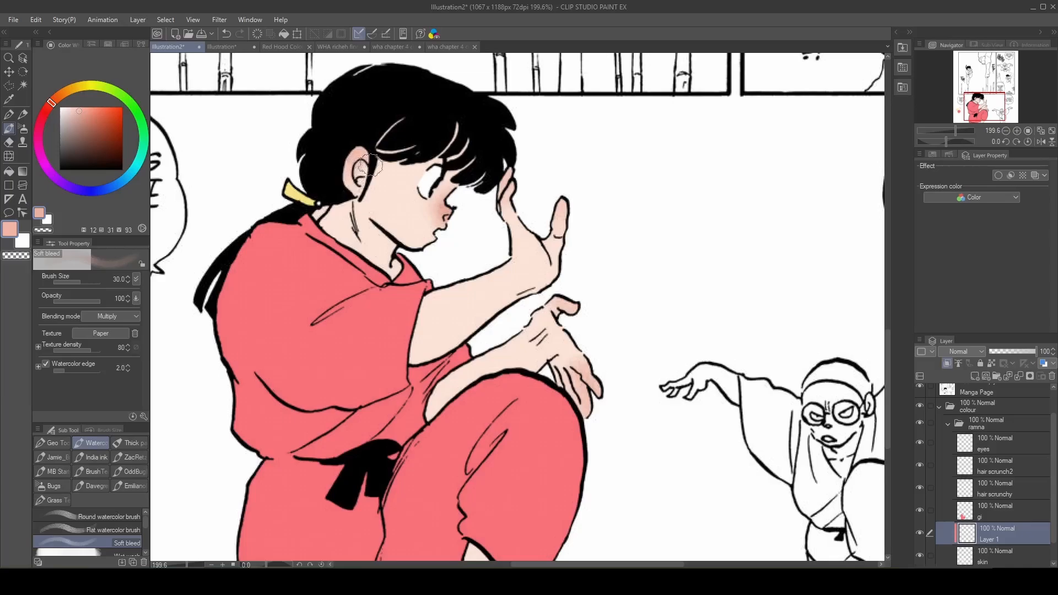
pyautogui.scroll(2, 364, 166)
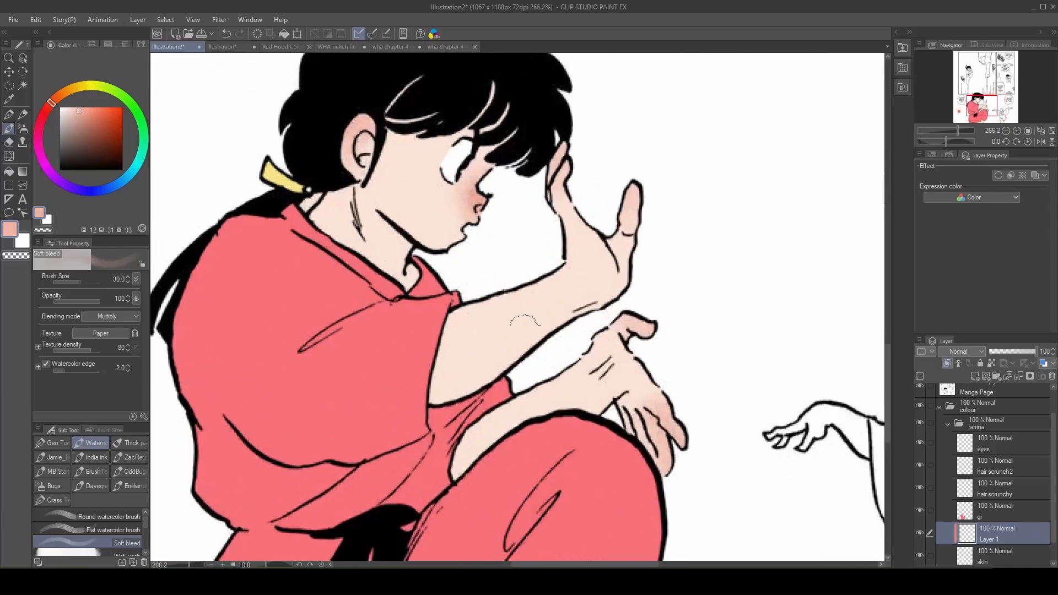
# Brighten the blush layer with a Hue/Saturation/Luminosity adjustment of saturation 12 and luminosity 10.
pyautogui.hotkey('ctrl', 'u')
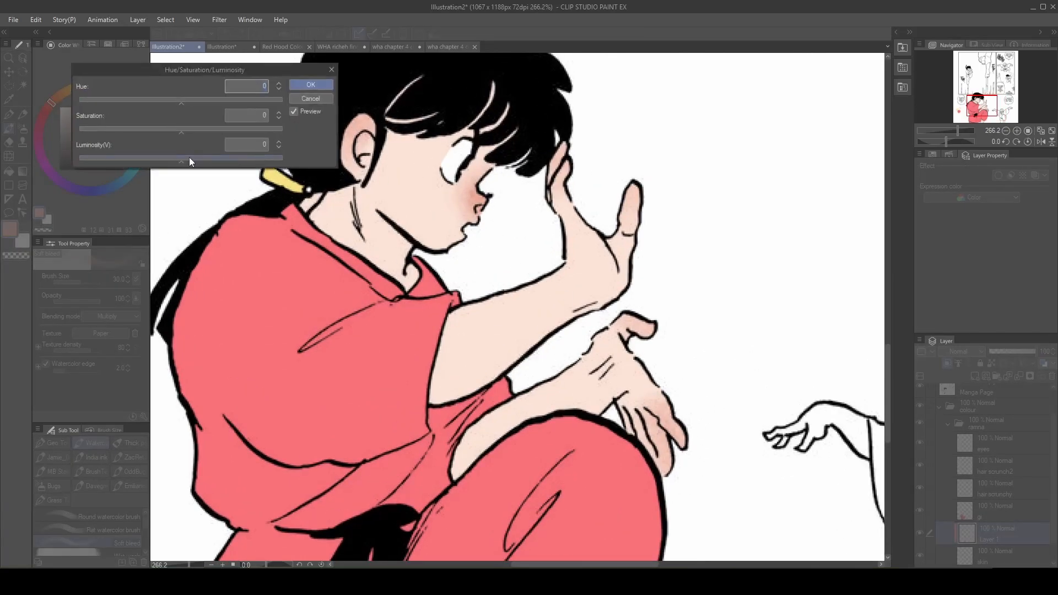
pyautogui.moveTo(189, 161); pyautogui.dragTo(194, 130)
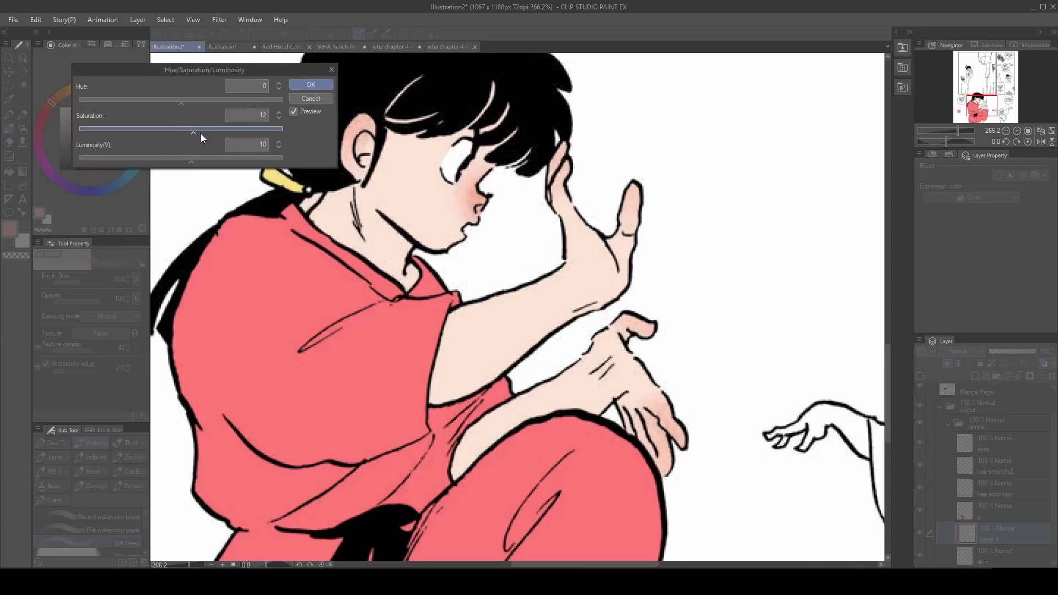
pyautogui.press('Return')
pyautogui.scroll(-1, 520, 297)
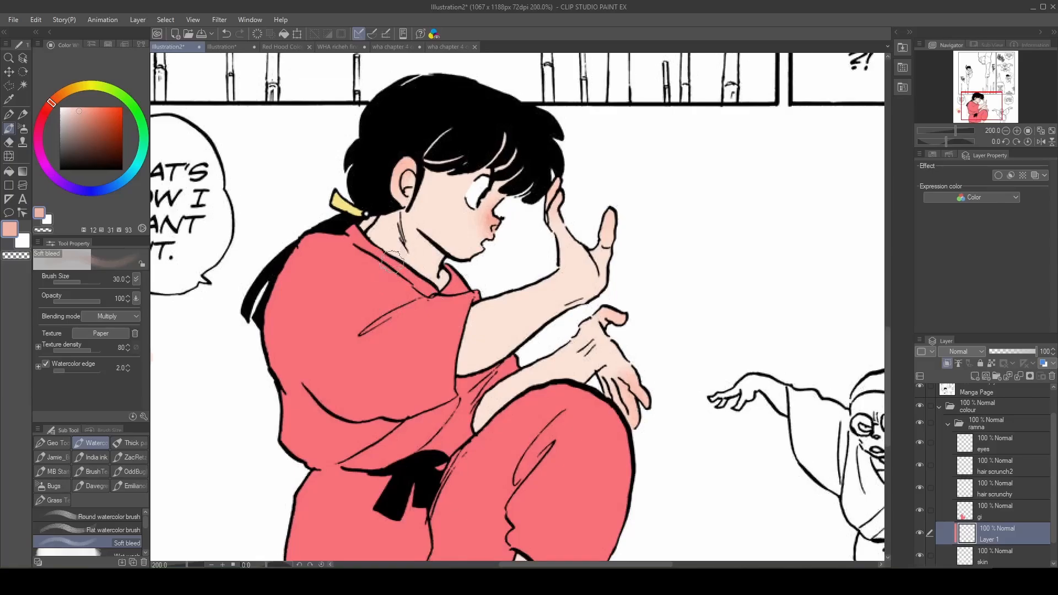
# Rename the blush layer "skin highlight" and add a new layer clipped above it.
pyautogui.scroll(-1, 396, 258)
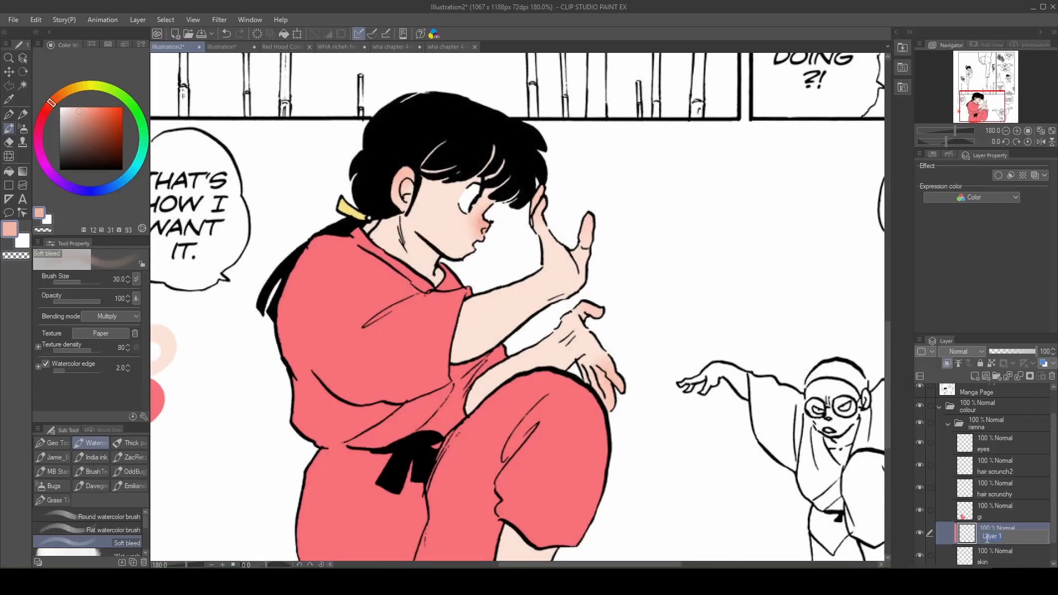
pyautogui.hotkey('ctrl', 'shift', 'n')
# Mix a greyish pink with hue 358, saturation 15 and value 79, and shade the neck beneath the jaw with the brush at size 15.
pyautogui.click(44, 113)
pyautogui.moveTo(79, 111)
pyautogui.mouseDown()
pyautogui.moveTo(46, 102)
pyautogui.moveTo(68, 119)
pyautogui.mouseUp()
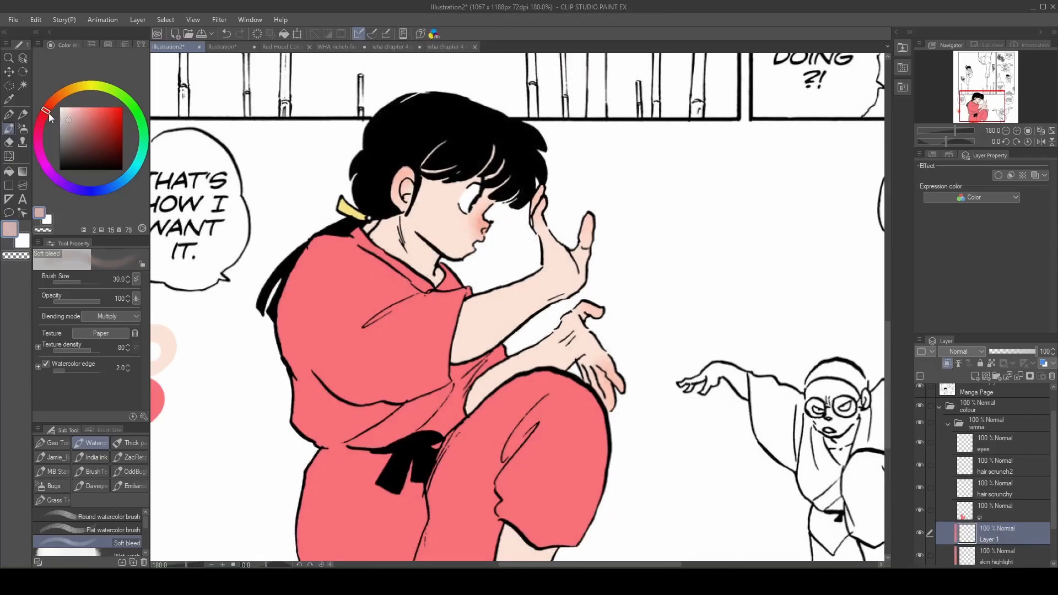
pyautogui.scroll(5, 401, 235)
pyautogui.press('[')
pyautogui.press('[')
pyautogui.press('[')
pyautogui.press('[')
pyautogui.moveTo(435, 248)
pyautogui.mouseDown()
pyautogui.moveTo(463, 309)
pyautogui.moveTo(449, 246)
pyautogui.mouseUp()
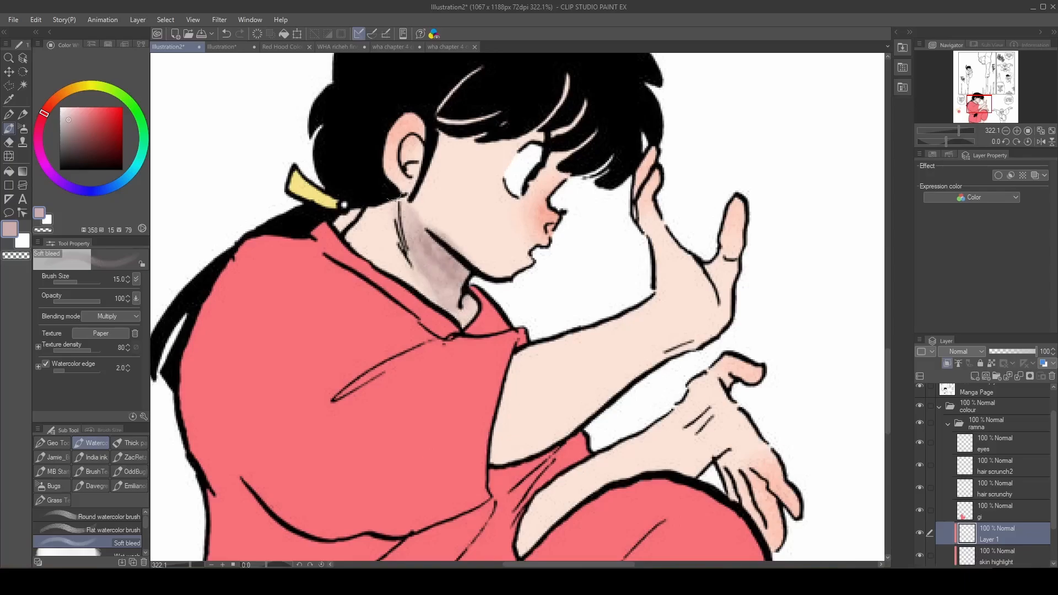
pyautogui.scroll(1, 449, 245)
pyautogui.scroll(-4, 447, 296)
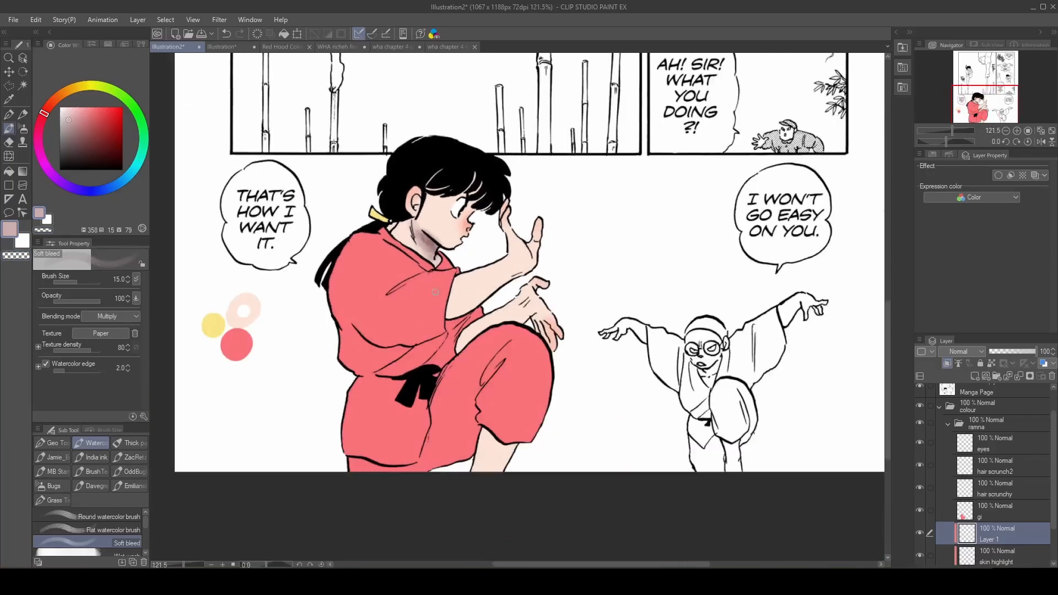
# Brush greyish pink shadows along the underside of the raised forearm and across the lower forearm.
pyautogui.scroll(3, 485, 330)
pyautogui.moveTo(476, 303); pyautogui.dragTo(526, 278)
pyautogui.moveTo(529, 331)
pyautogui.mouseDown()
pyautogui.moveTo(493, 358)
pyautogui.moveTo(430, 380)
pyautogui.mouseUp()
# Adjust the skin shadow layer's colour to hue -5, saturation 15 and luminosity -2.
pyautogui.hotkey('ctrl', 'u')
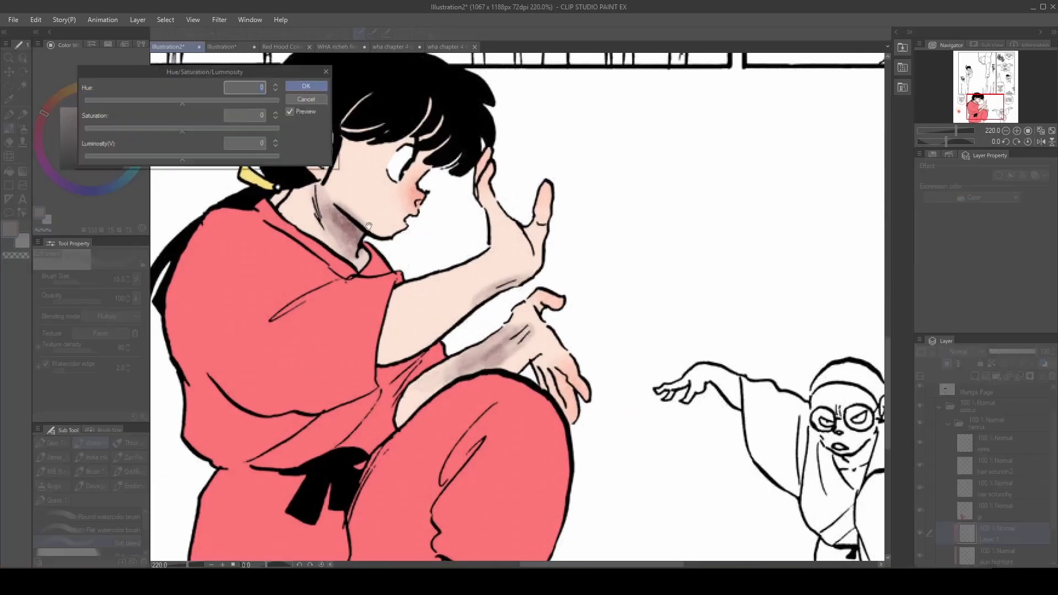
pyautogui.click(160, 99)
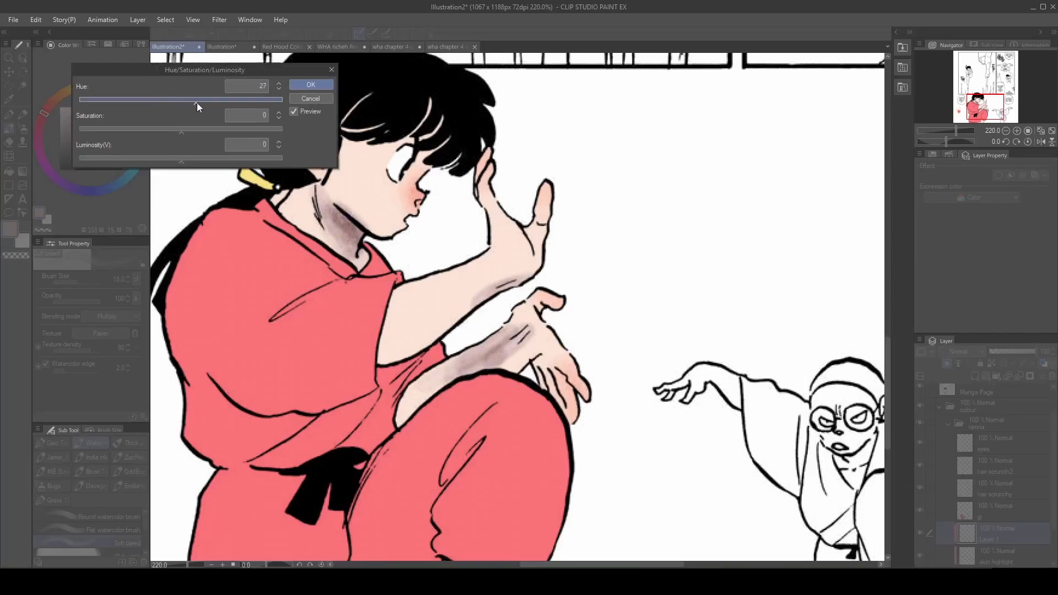
pyautogui.click(191, 131)
pyautogui.click(185, 162)
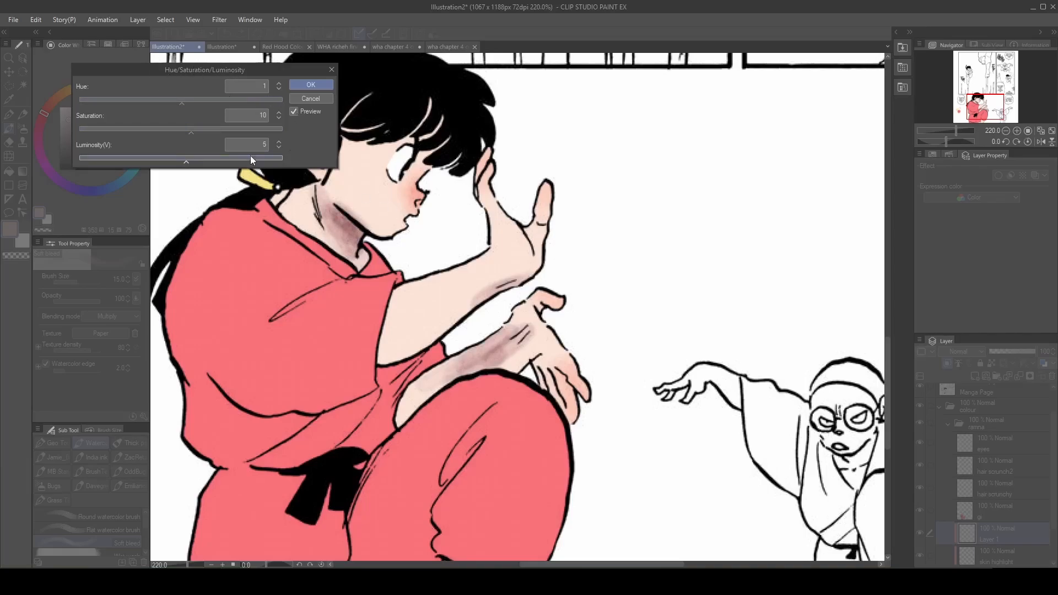
pyautogui.moveTo(200, 71); pyautogui.dragTo(809, 173)
pyautogui.click(713, 205)
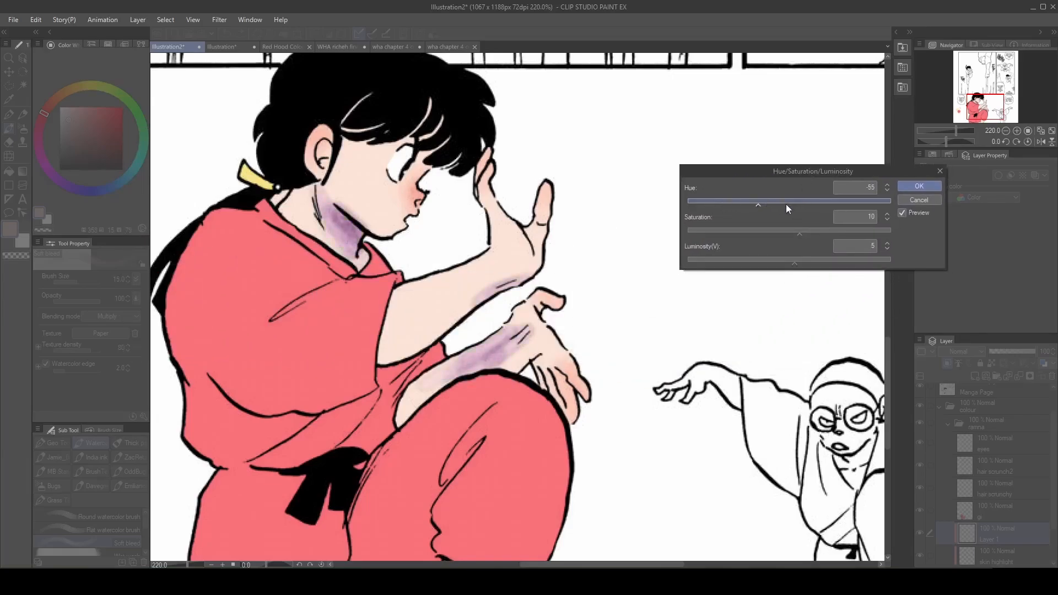
pyautogui.click(785, 259)
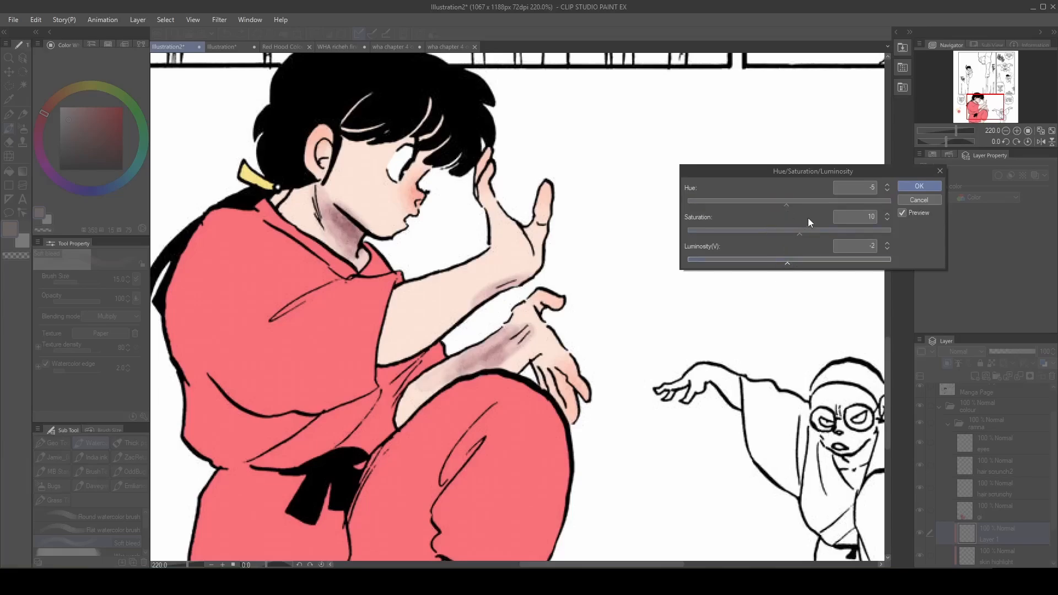
pyautogui.click(805, 232)
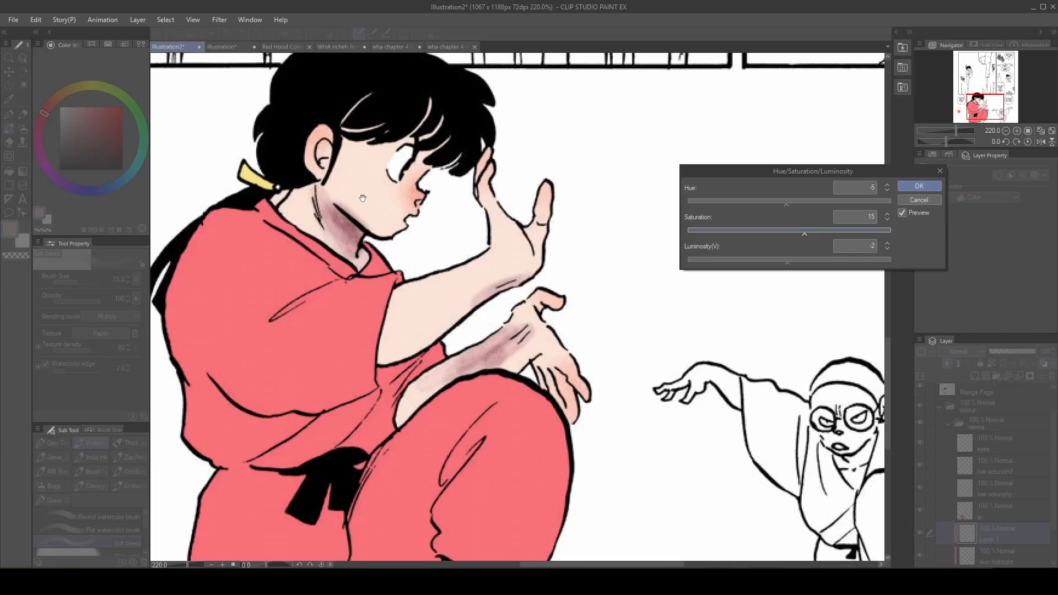
pyautogui.press('Return')
pyautogui.scroll(-2, 392, 242)
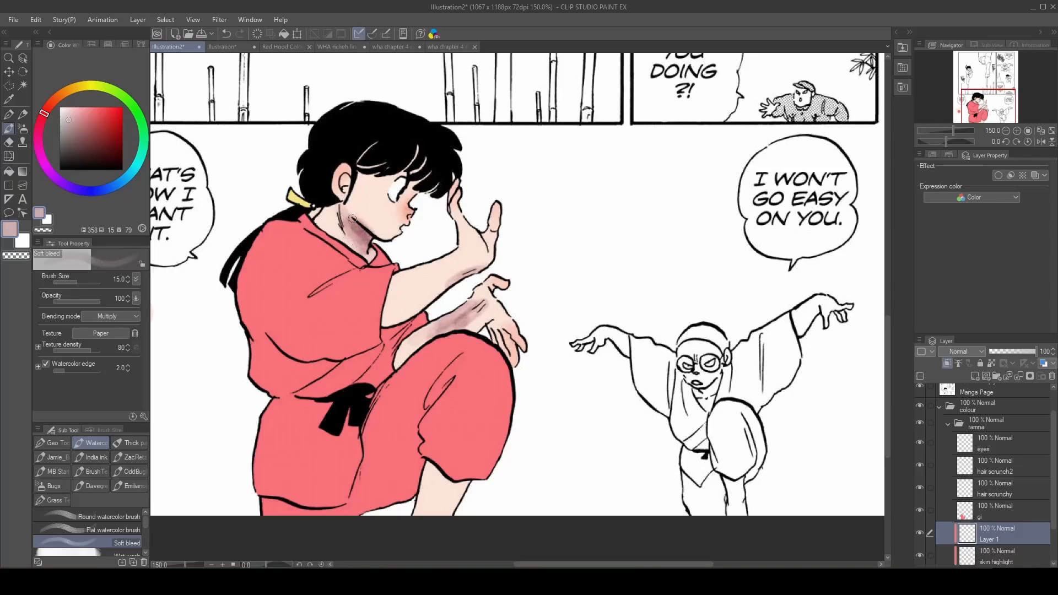
pyautogui.scroll(1, 351, 225)
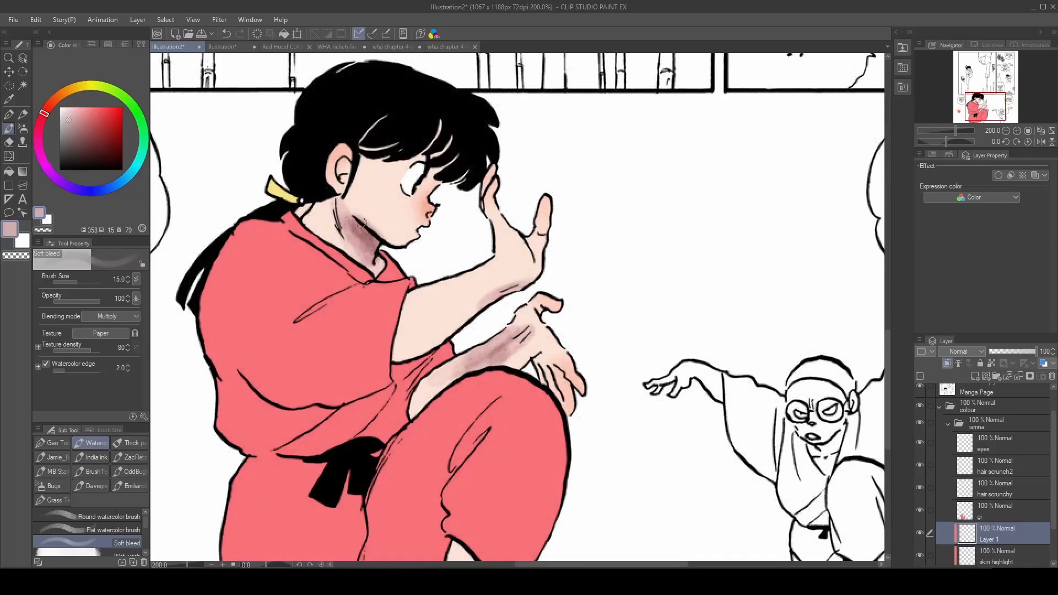
pyautogui.scroll(-1, 371, 226)
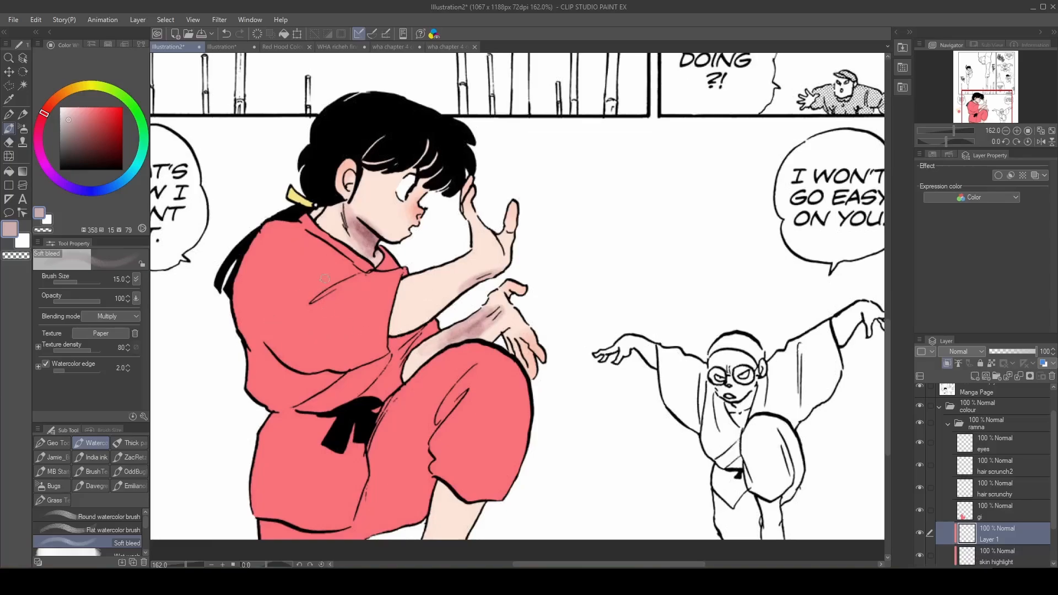
pyautogui.scroll(-3, 326, 265)
pyautogui.scroll(3, 307, 267)
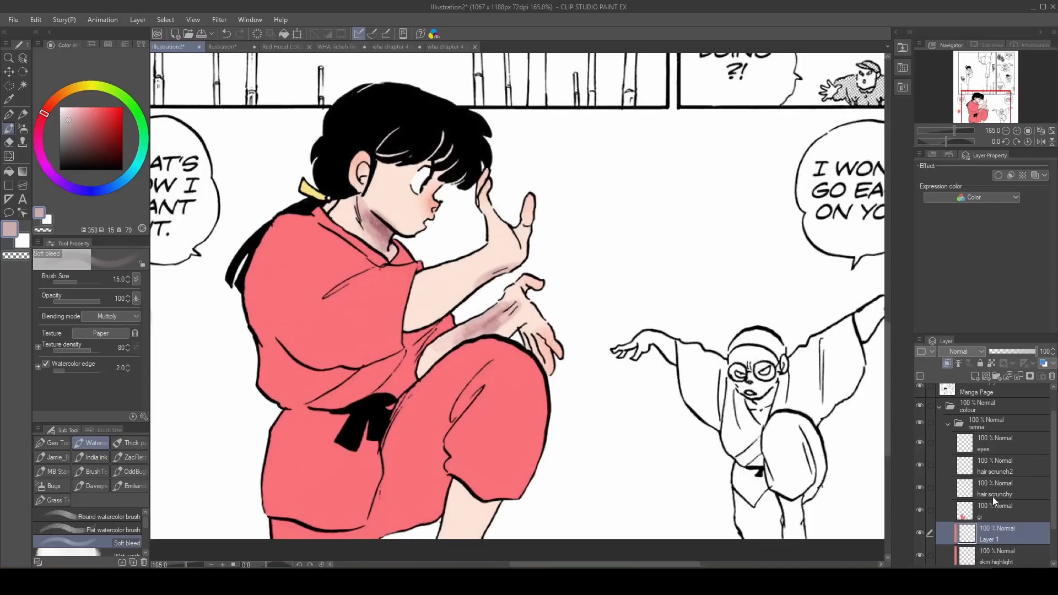
# Try a Hue/Saturation/Luminosity correction layer with hue 46 above the gi layer and clip it to the gi.
pyautogui.click(985, 512)
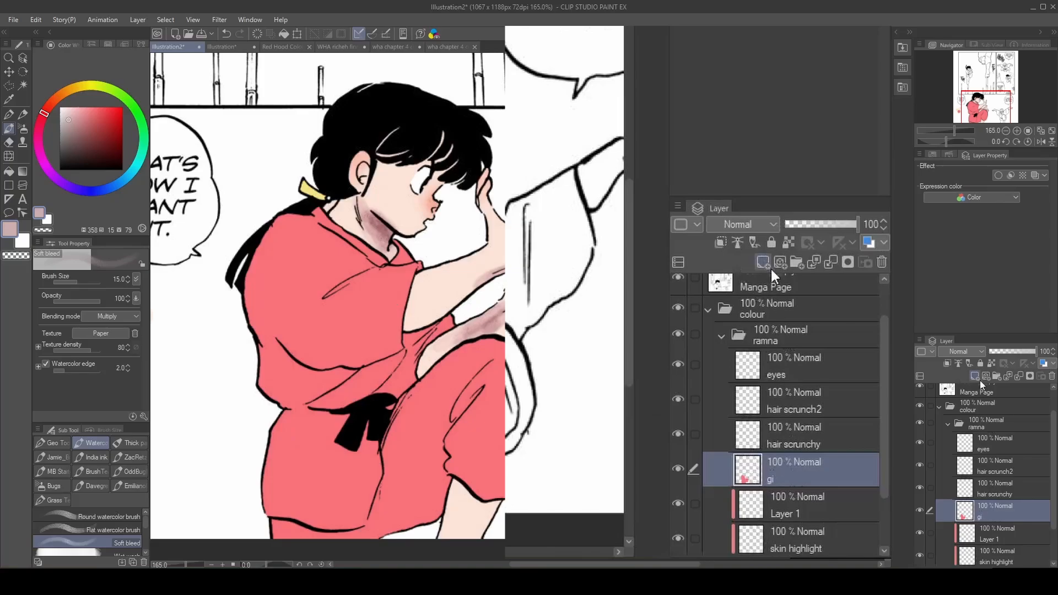
pyautogui.rightClick(775, 459)
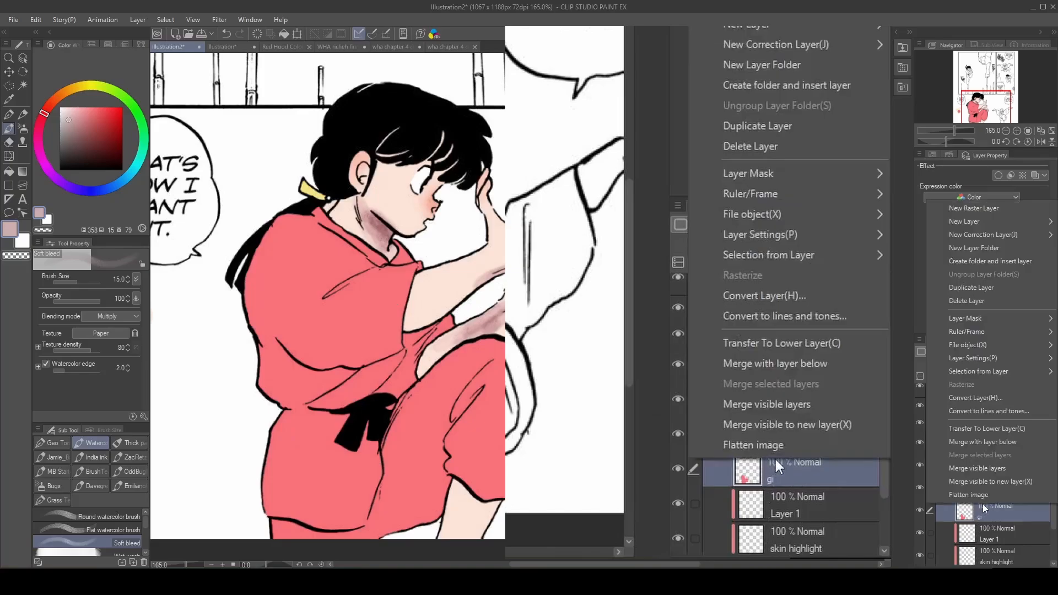
pyautogui.moveTo(788, 44)
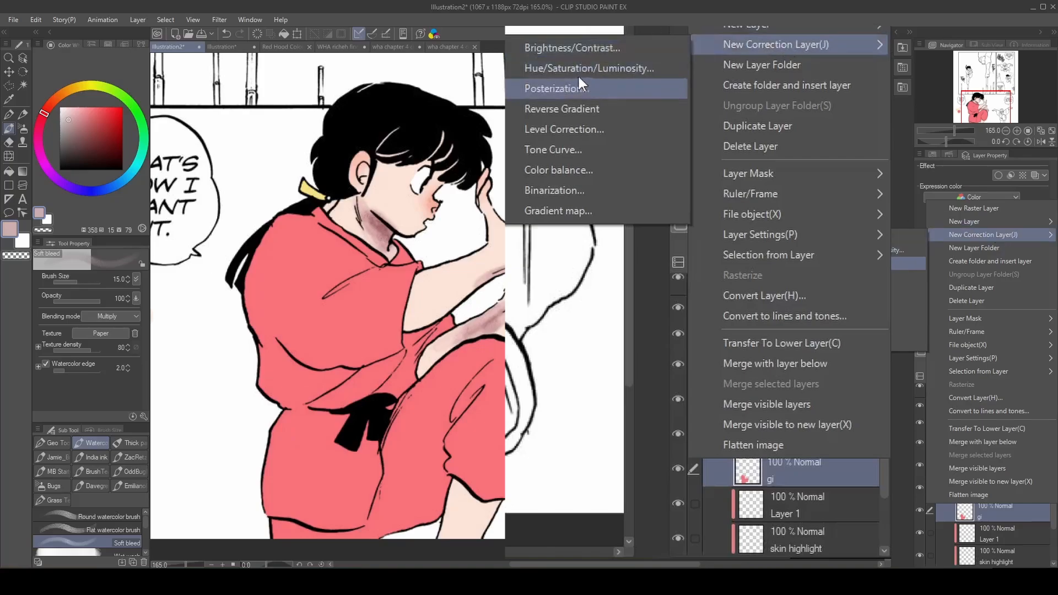
pyautogui.click(636, 65)
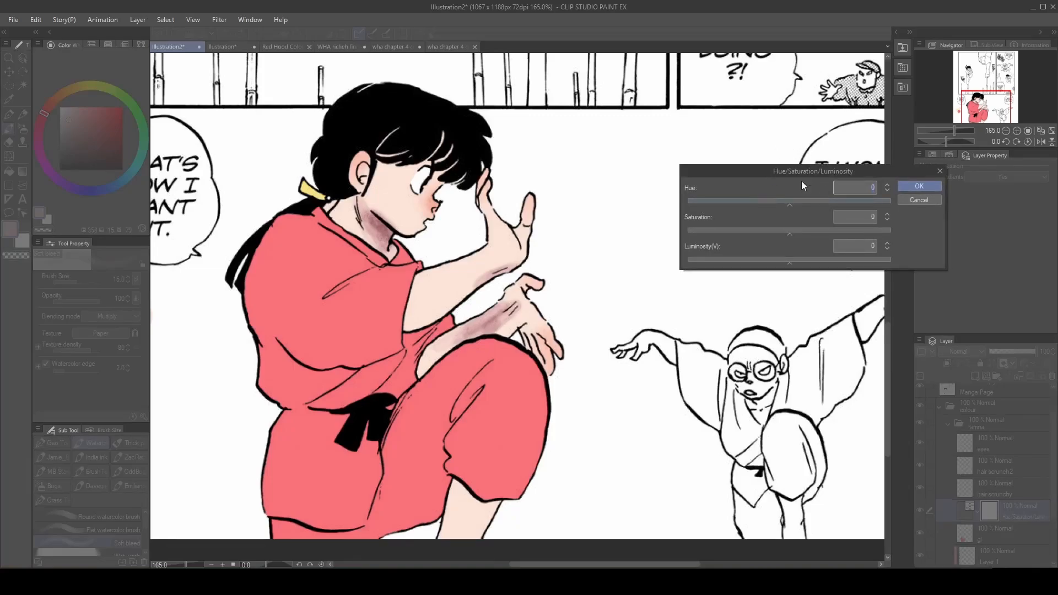
pyautogui.moveTo(800, 171); pyautogui.dragTo(727, 117)
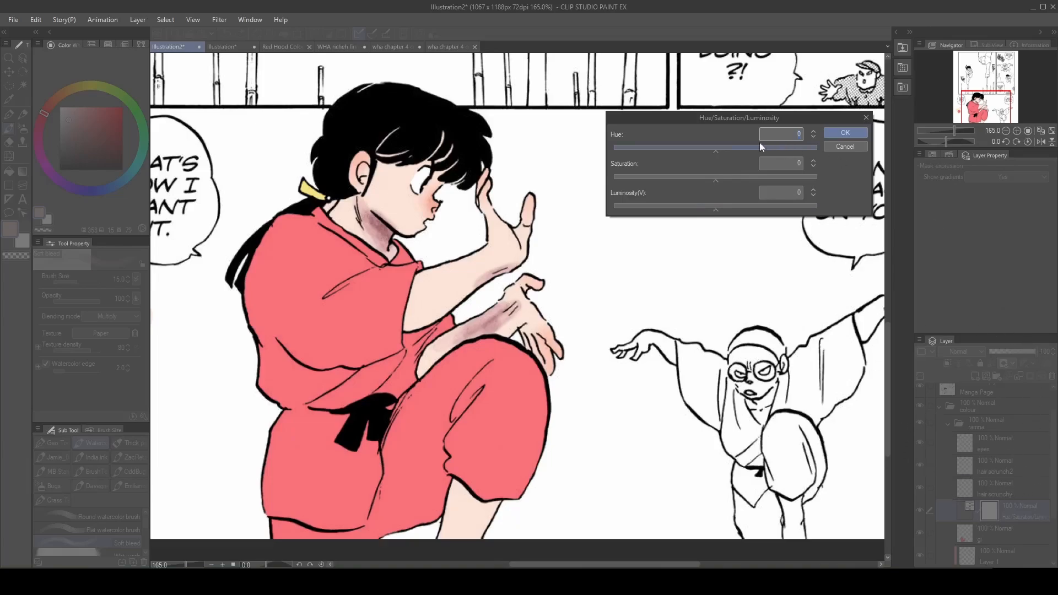
pyautogui.click(680, 150)
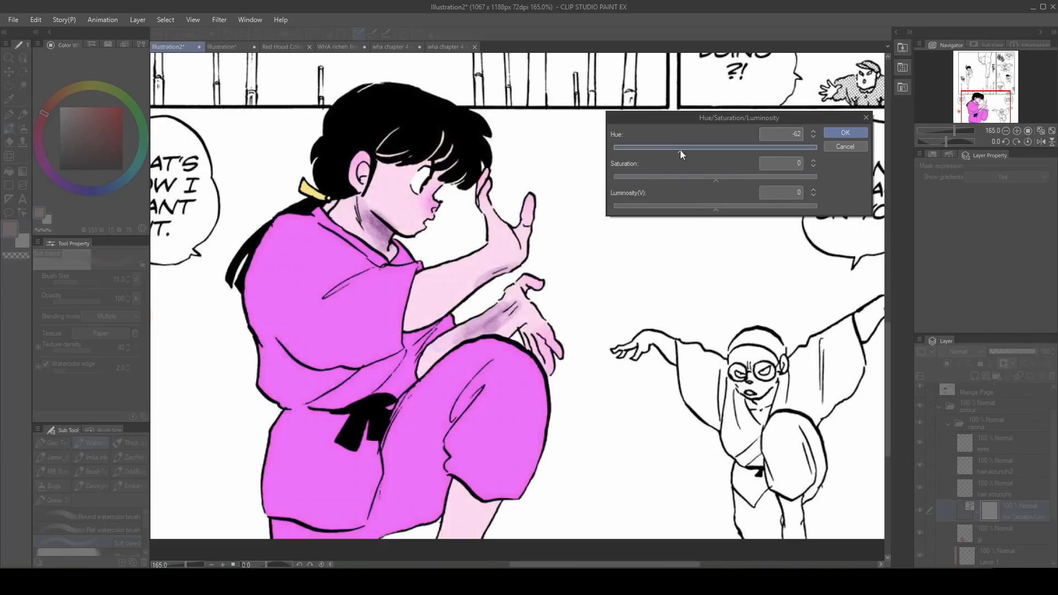
pyautogui.moveTo(756, 147)
pyautogui.mouseDown()
pyautogui.moveTo(628, 150)
pyautogui.moveTo(742, 157)
pyautogui.mouseUp()
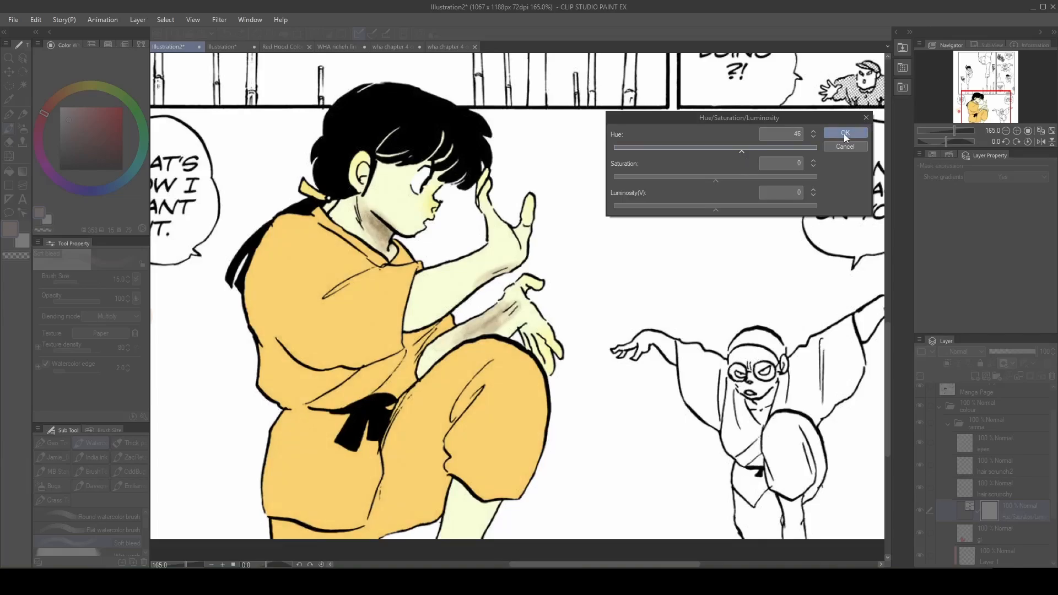
pyautogui.click(844, 133)
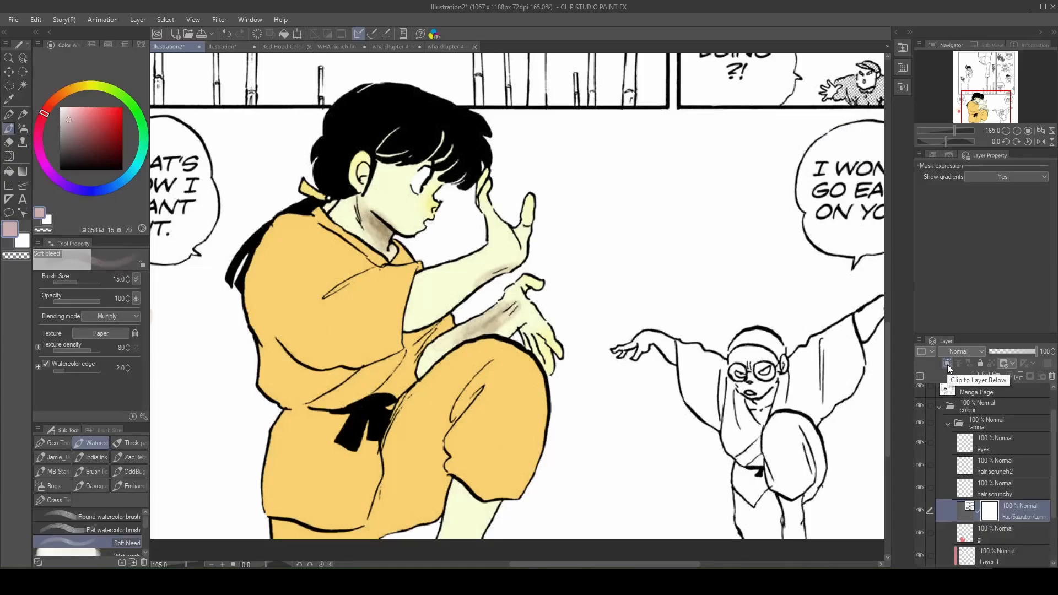
pyautogui.click(947, 365)
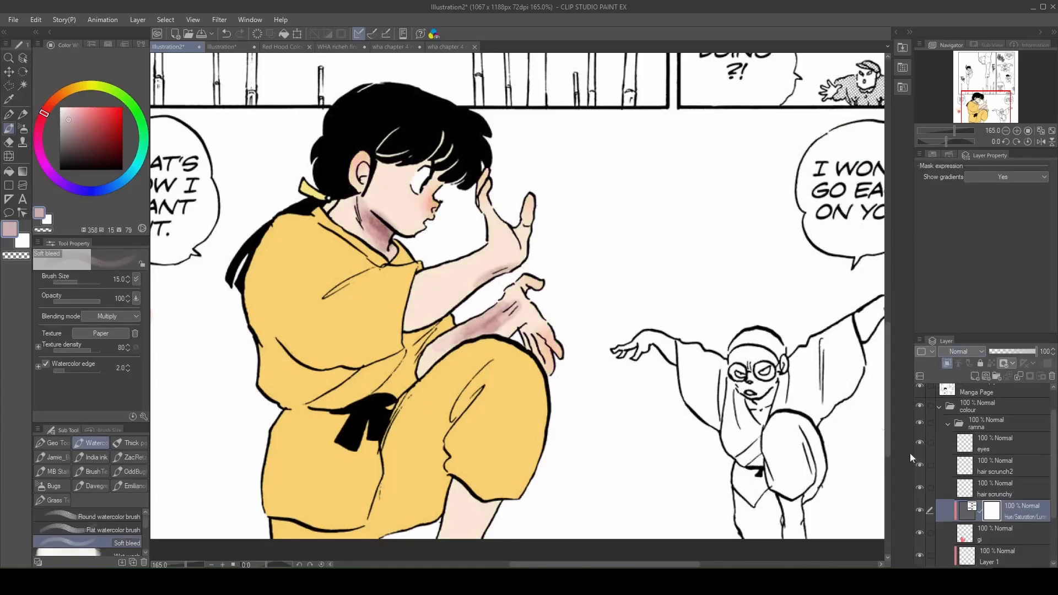
# Toggle the correction layer's visibility to compare the gi with and without the hue shift.
pyautogui.click(920, 508)
pyautogui.click(921, 508)
pyautogui.click(921, 508)
pyautogui.click(921, 508)
pyautogui.click(921, 508)
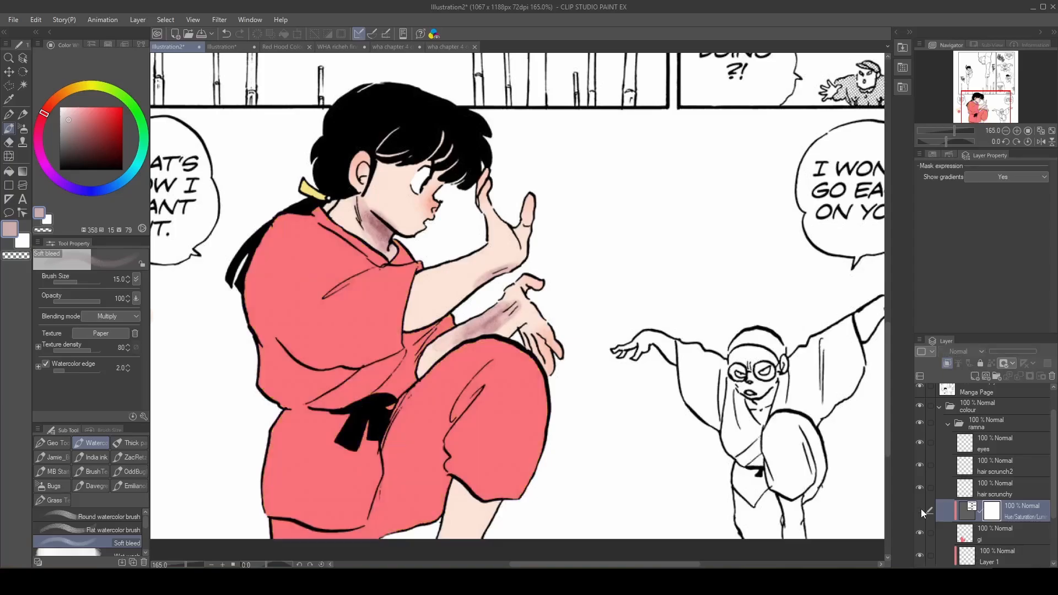
pyautogui.click(921, 508)
pyautogui.scroll(-3, 619, 425)
pyautogui.scroll(3, 481, 357)
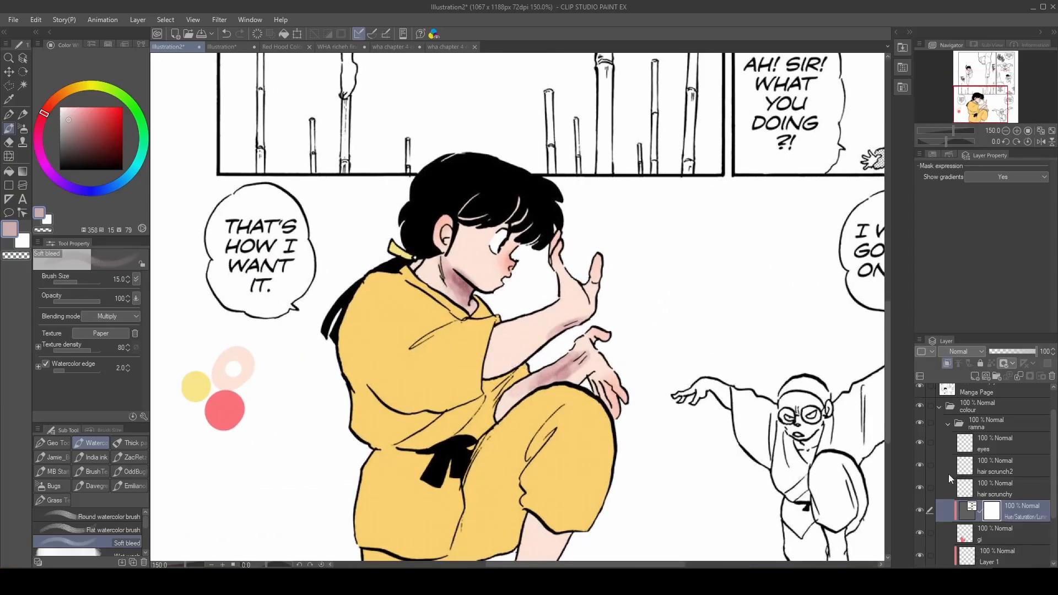
pyautogui.scroll(-3, 472, 256)
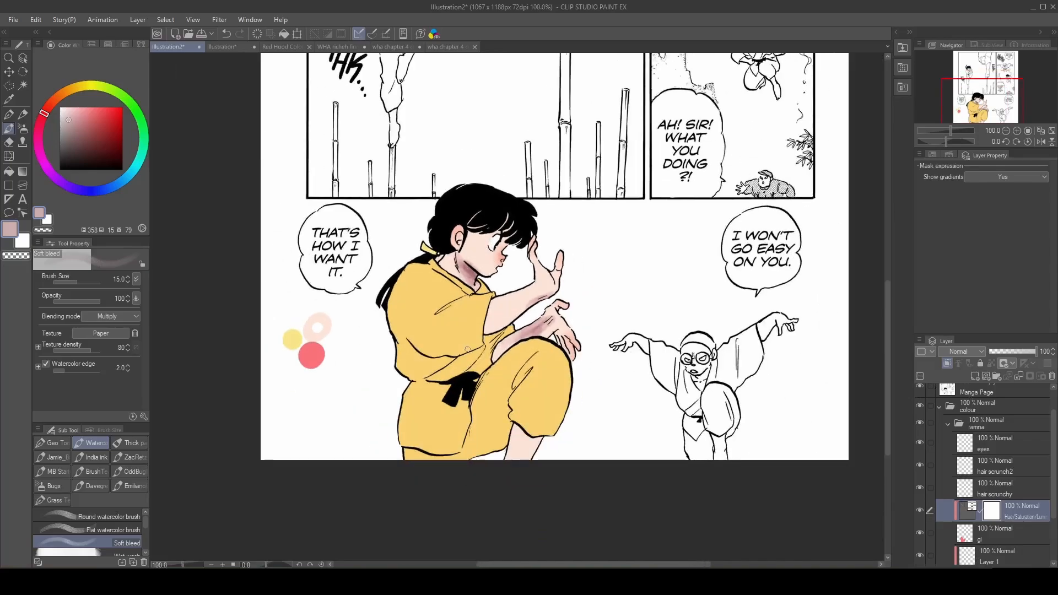
# Mix a dark crimson with hue 348, saturation 74 and value 75, and brush soft shadows along the gi's torso folds beneath the sleeve.
pyautogui.scroll(3, 472, 256)
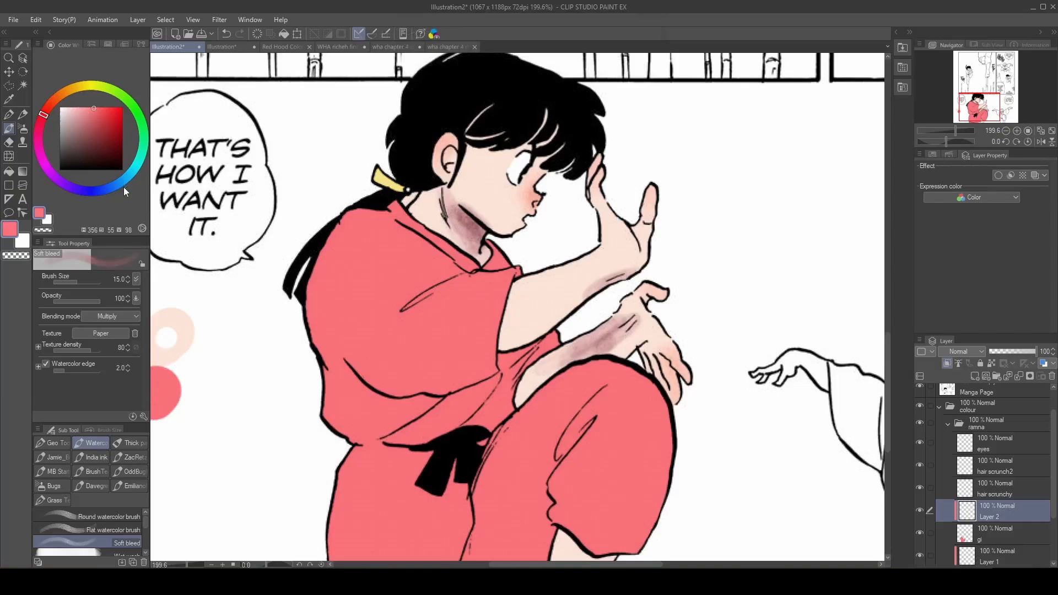
pyautogui.click(106, 122)
pyautogui.click(40, 122)
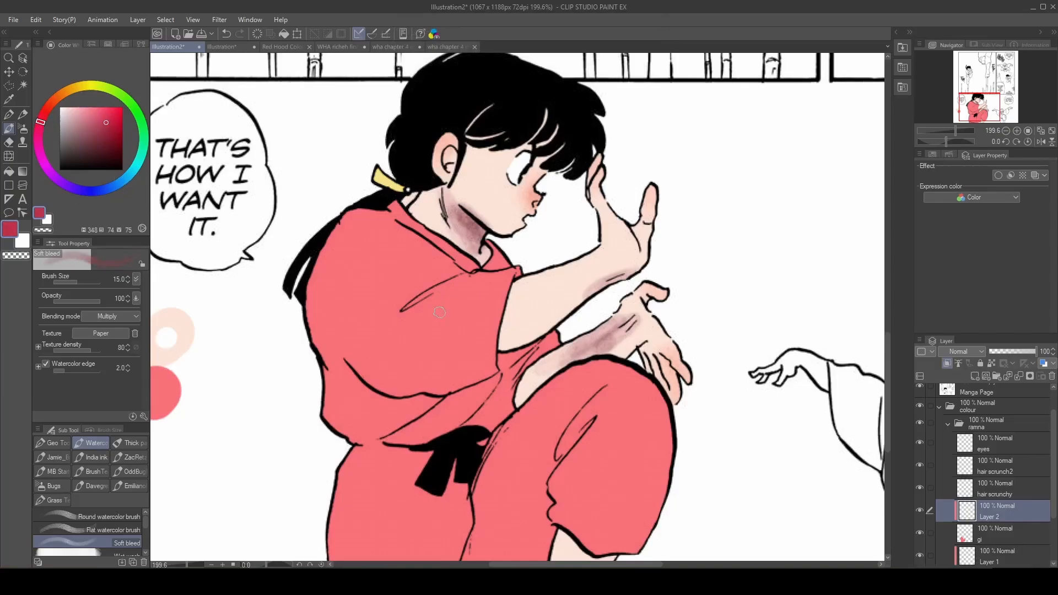
pyautogui.scroll(3, 426, 319)
pyautogui.moveTo(520, 402); pyautogui.dragTo(405, 486)
pyautogui.scroll(-3, 474, 385)
pyautogui.scroll(3, 489, 356)
pyautogui.moveTo(540, 357); pyautogui.dragTo(389, 436)
pyautogui.scroll(-5, 513, 325)
pyautogui.scroll(3, 584, 411)
pyautogui.moveTo(642, 318)
pyautogui.mouseDown()
pyautogui.moveTo(582, 439)
pyautogui.moveTo(636, 325)
pyautogui.mouseUp()
pyautogui.scroll(-4, 594, 421)
pyautogui.scroll(4, 584, 457)
# Brush soft crimson shadows across the sleeve's underside, the tunic folds near the belt and the raised trouser leg.
pyautogui.moveTo(511, 411)
pyautogui.mouseDown()
pyautogui.moveTo(499, 476)
pyautogui.moveTo(421, 486)
pyautogui.moveTo(372, 475)
pyautogui.mouseUp()
pyautogui.scroll(-4, 489, 480)
pyautogui.scroll(4, 520, 432)
pyautogui.scroll(-3, 519, 432)
pyautogui.moveTo(475, 428); pyautogui.dragTo(477, 394)
pyautogui.scroll(3, 408, 259)
pyautogui.moveTo(361, 312)
pyautogui.mouseDown()
pyautogui.moveTo(446, 326)
pyautogui.moveTo(442, 296)
pyautogui.moveTo(345, 292)
pyautogui.moveTo(493, 318)
pyautogui.mouseUp()
pyautogui.scroll(-4, 440, 356)
pyautogui.scroll(3, 595, 480)
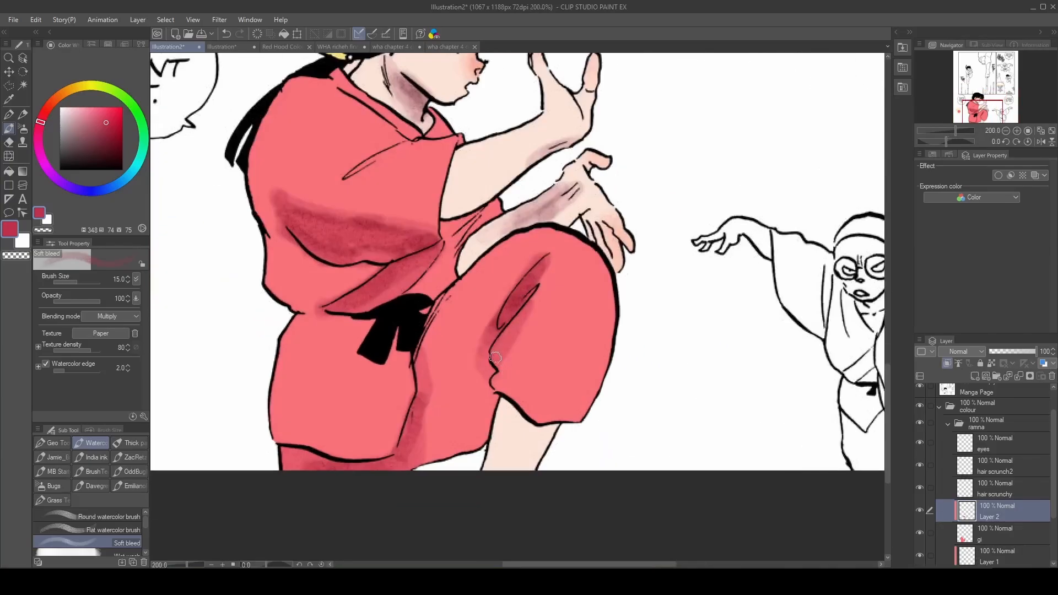
pyautogui.moveTo(501, 358); pyautogui.dragTo(532, 405)
pyautogui.moveTo(534, 411); pyautogui.dragTo(514, 348)
pyautogui.scroll(-4, 523, 381)
pyautogui.scroll(4, 368, 275)
# Switch to the MB Lineart Bold 2 brush and paint a harder-edged crimson shadow along the sleeve's opening.
pyautogui.click(52, 442)
pyautogui.click(116, 530)
pyautogui.scroll(3, 433, 270)
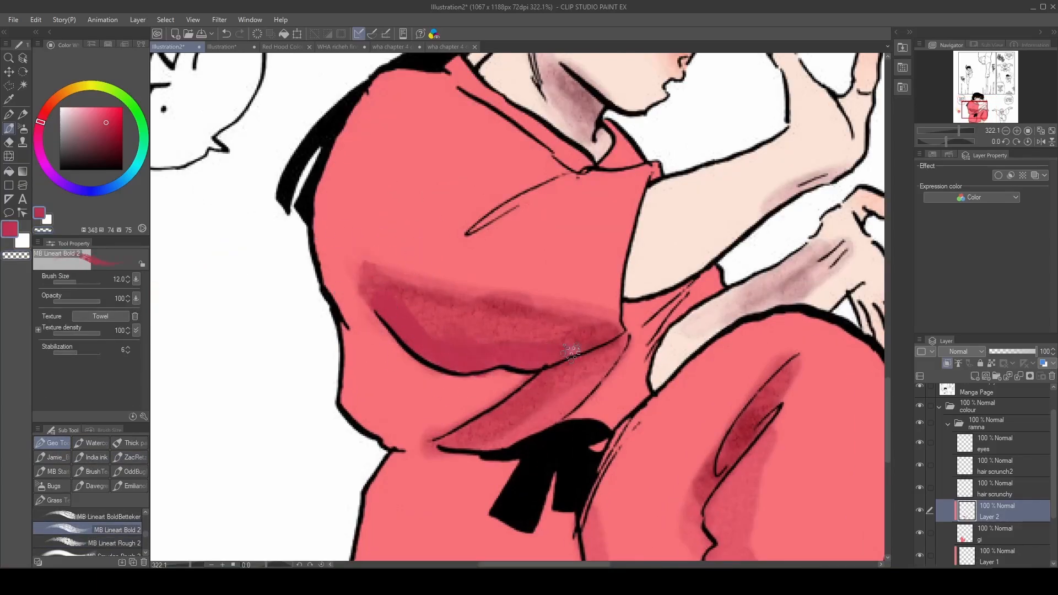
pyautogui.scroll(-1, 551, 298)
pyautogui.moveTo(551, 303); pyautogui.dragTo(586, 208)
pyautogui.scroll(-2, 551, 248)
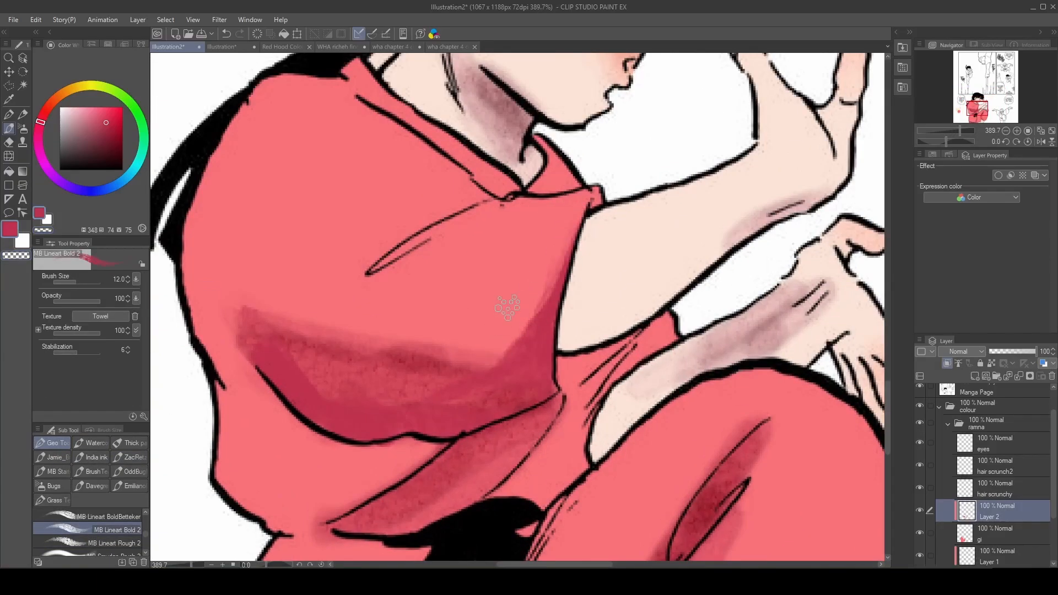
# Deepen the raised trouser leg's shadows around the knee crease with hard-edged crimson strokes.
pyautogui.scroll(-2, 507, 302)
pyautogui.scroll(2, 508, 355)
pyautogui.moveTo(537, 307); pyautogui.dragTo(502, 443)
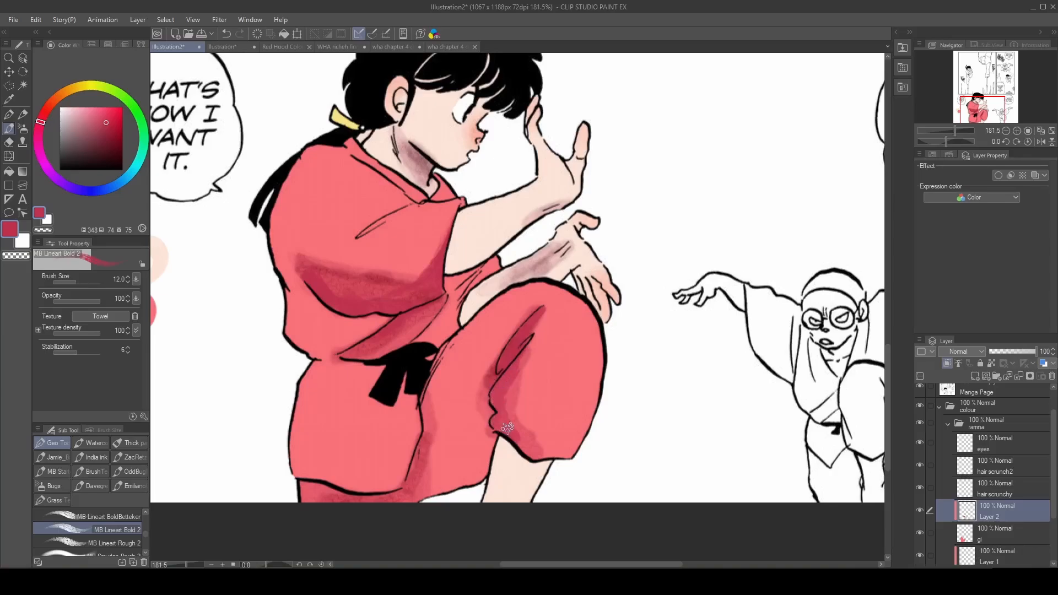
pyautogui.scroll(1, 484, 433)
pyautogui.press('c')
pyautogui.press('c')
pyautogui.moveTo(437, 389)
pyautogui.mouseDown()
pyautogui.moveTo(433, 432)
pyautogui.moveTo(490, 449)
pyautogui.moveTo(490, 478)
pyautogui.mouseUp()
pyautogui.scroll(1, 438, 405)
# Clip a new layer to the hair scrunchy layer and shade the hair tie in tan with hue 36, saturation 46 and value 78.
pyautogui.click(989, 487)
pyautogui.hotkey('ctrl', 'shift', 'n')
pyautogui.click(946, 363)
pyautogui.scroll(-2, 662, 248)
pyautogui.keyDown('alt'); pyautogui.click(276, 323); pyautogui.keyUp('alt')
pyautogui.scroll(4, 468, 197)
pyautogui.click(69, 90)
pyautogui.moveTo(461, 179); pyautogui.dragTo(478, 204)
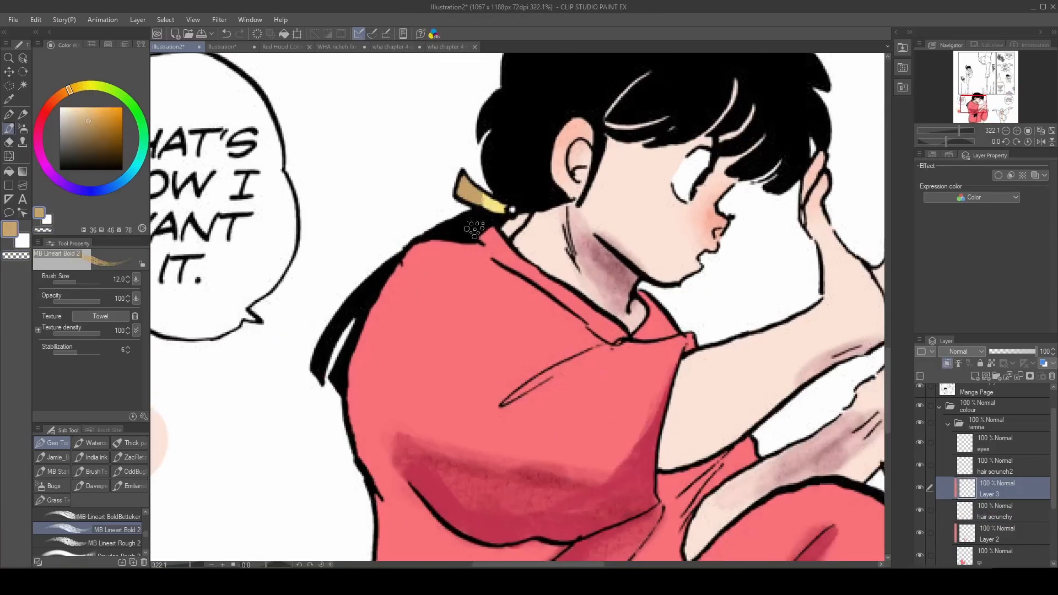
# Shift the hair tie shadow's hue toward a redder orange with the Hue/Saturation/Luminosity adjustment.
pyautogui.hotkey('ctrl', 'u')
pyautogui.moveTo(715, 150); pyautogui.dragTo(698, 149)
pyautogui.click(846, 132)
# On the skin shadow layer, stroke a muted red with hue 356, saturation 41 and value 74 along the lower forearm at brush size 7.
pyautogui.scroll(-3, 317, 160)
pyautogui.scroll(4, 515, 287)
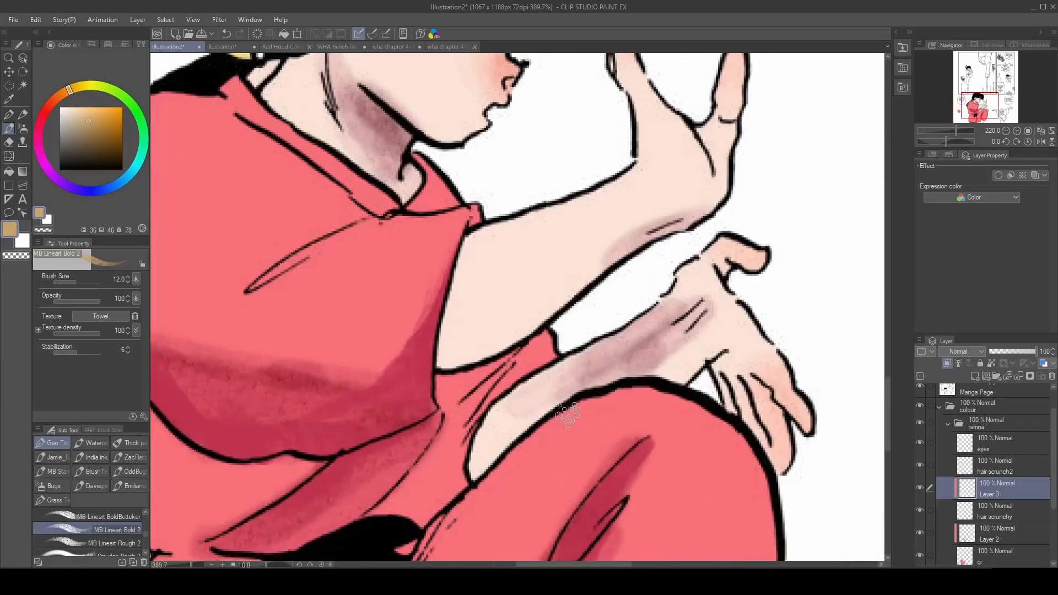
pyautogui.scroll(-3, 987, 473)
pyautogui.click(992, 462)
pyautogui.click(992, 529)
pyautogui.click(991, 507)
pyautogui.keyDown('alt'); pyautogui.click(628, 358); pyautogui.keyUp('alt')
pyautogui.click(85, 123)
pyautogui.press('[')
pyautogui.press('[')
pyautogui.press('[')
pyautogui.moveTo(659, 306); pyautogui.dragTo(598, 343)
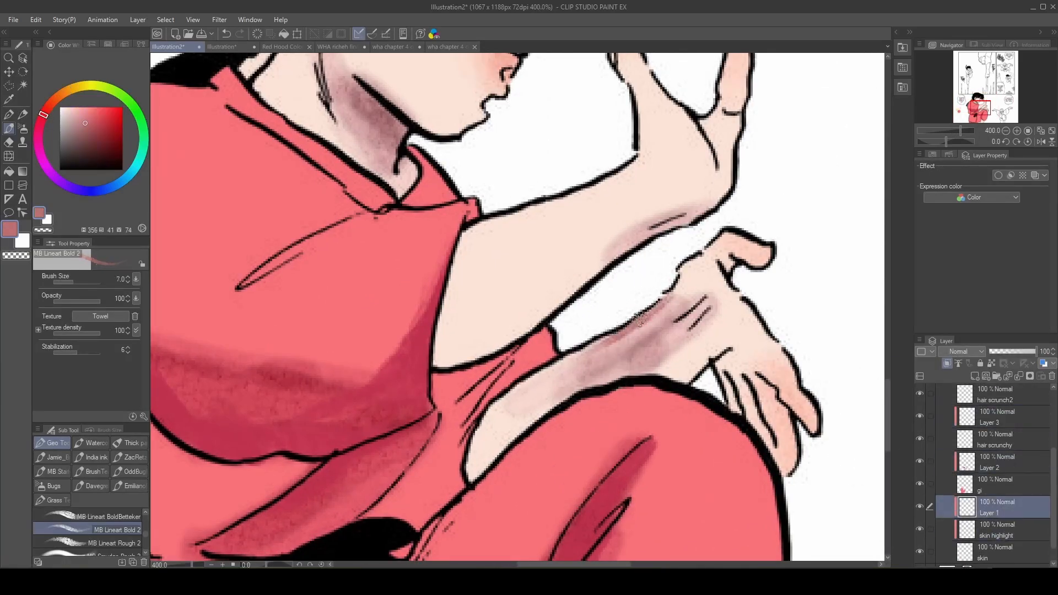
# Deepen the lower forearm's shadow up to the wrist creases with a muted pink of hue 358, saturation 37 and value 77.
pyautogui.moveTo(701, 311); pyautogui.dragTo(654, 349)
pyautogui.scroll(-3, 607, 321)
pyautogui.scroll(6, 607, 320)
pyautogui.moveTo(668, 300); pyautogui.dragTo(574, 358)
pyautogui.scroll(-4, 634, 309)
pyautogui.scroll(4, 651, 309)
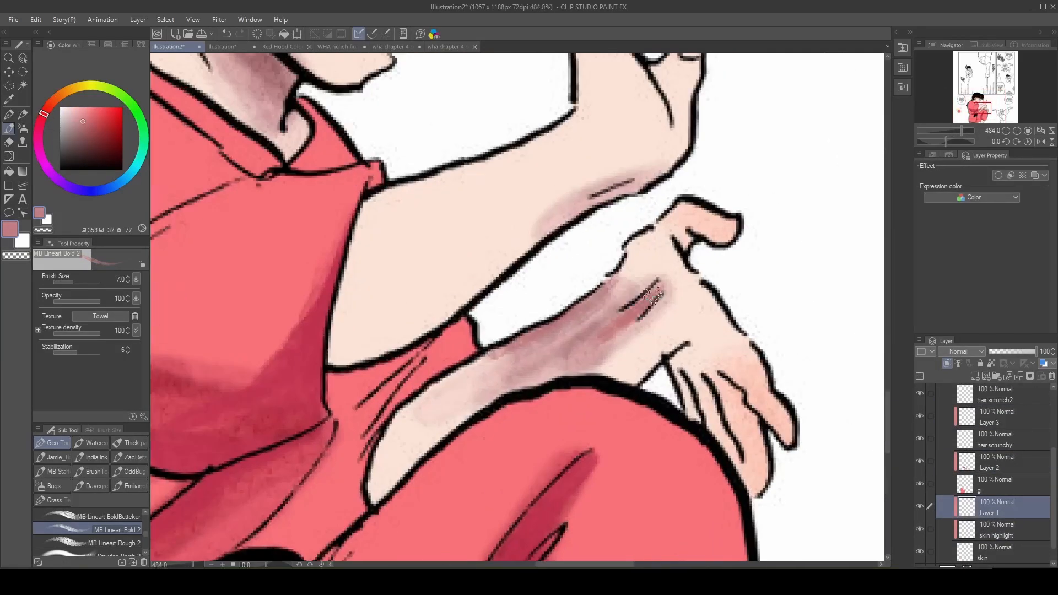
pyautogui.moveTo(650, 308); pyautogui.dragTo(612, 341)
# Paint muted pink shadows along the raised forearm's underside and at the base of the raised hand's thumb.
pyautogui.moveTo(644, 183); pyautogui.dragTo(574, 216)
pyautogui.scroll(-3, 634, 198)
pyautogui.scroll(3, 638, 234)
pyautogui.moveTo(638, 235); pyautogui.dragTo(633, 147)
pyautogui.scroll(-4, 631, 165)
pyautogui.scroll(2, 579, 243)
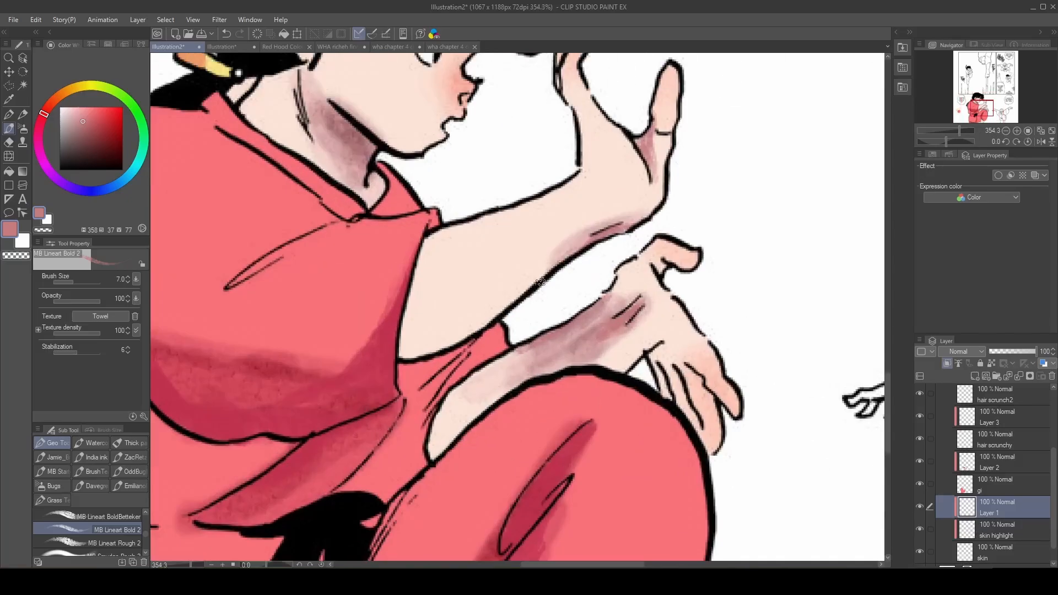
pyautogui.moveTo(582, 246); pyautogui.dragTo(534, 283)
pyautogui.scroll(-6, 529, 275)
pyautogui.scroll(3, 511, 267)
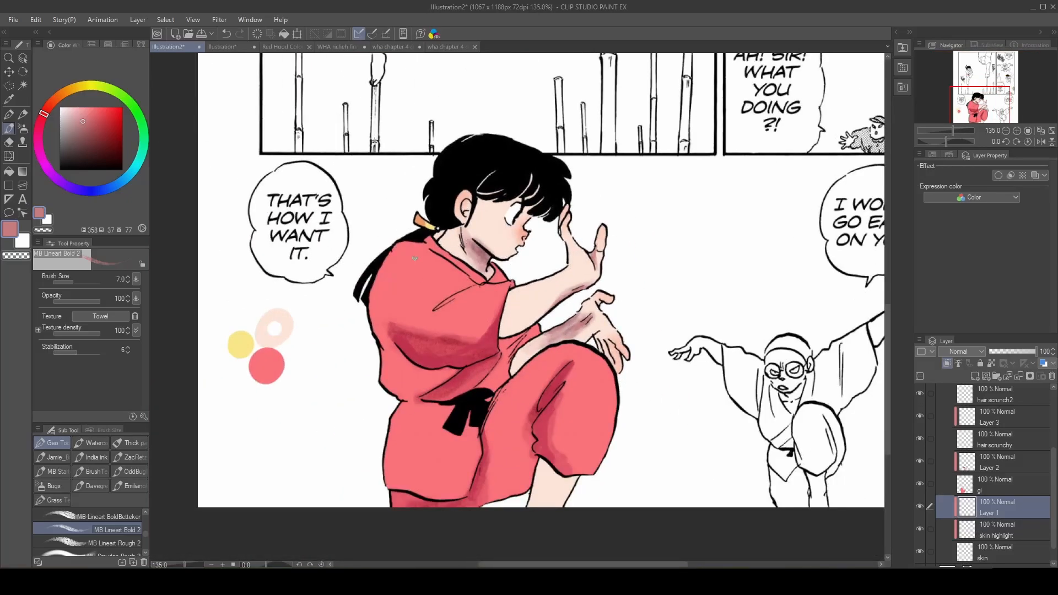
# Erase stray shadow paint along the character's jawline on Layer 1 with the MB Lineart Bold 2 brush in transparent colour.
pyautogui.scroll(2, 496, 334)
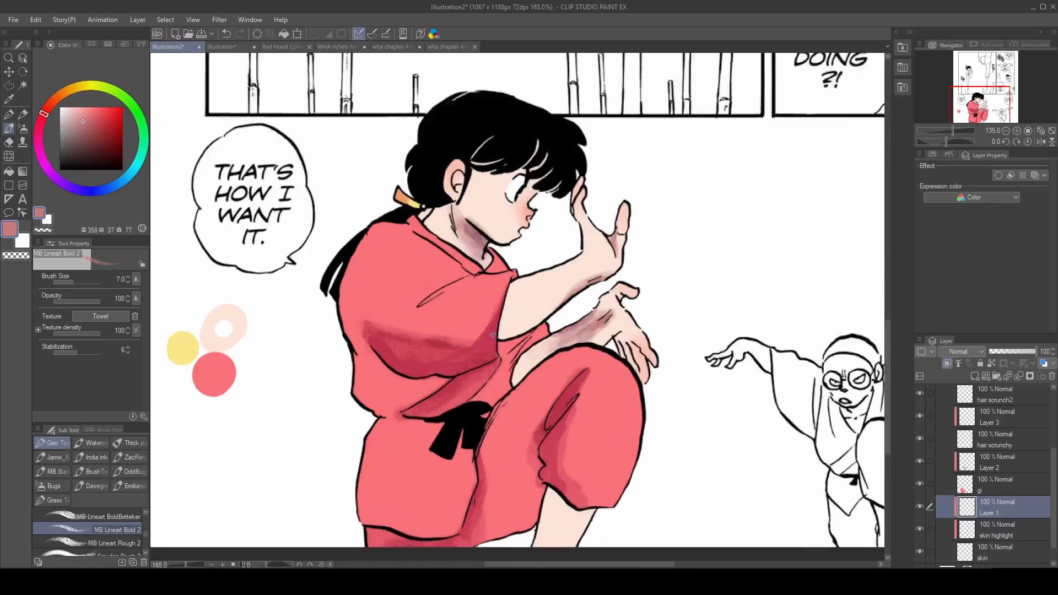
pyautogui.scroll(-3, 472, 253)
pyautogui.scroll(2, 479, 348)
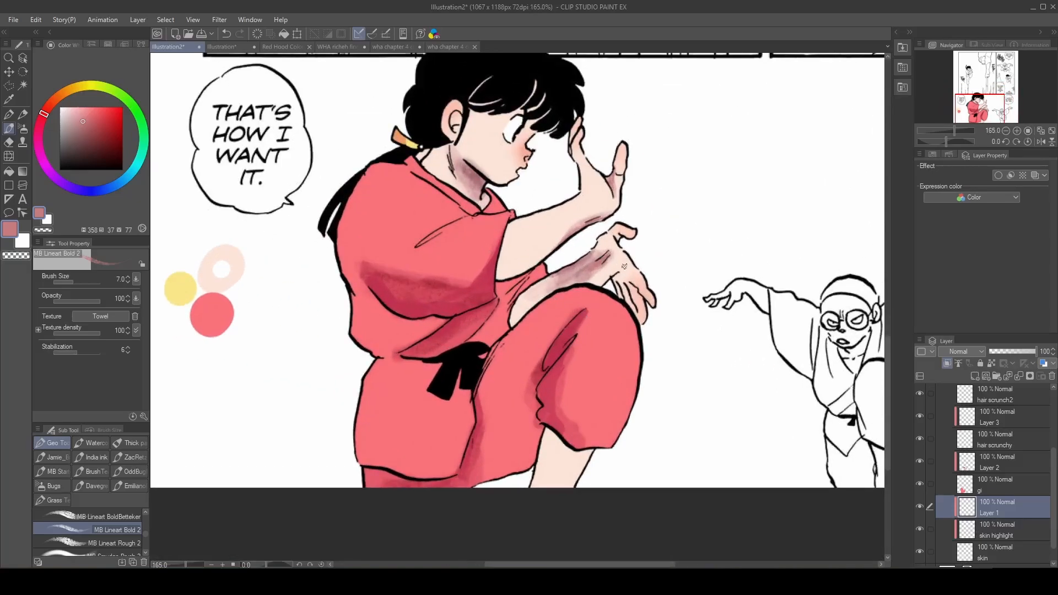
pyautogui.scroll(-1, 551, 234)
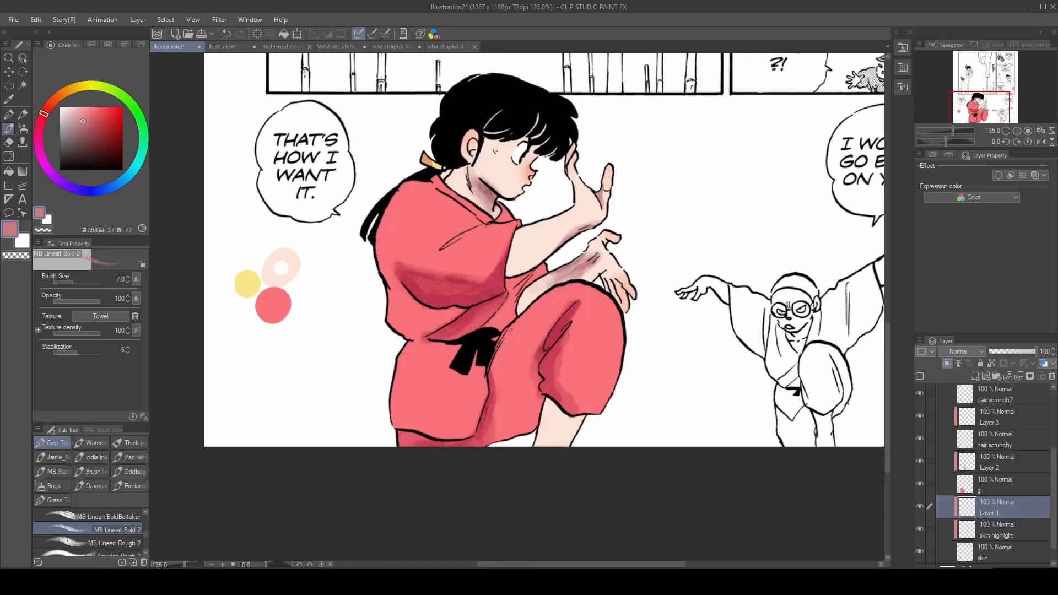
pyautogui.scroll(3, 584, 218)
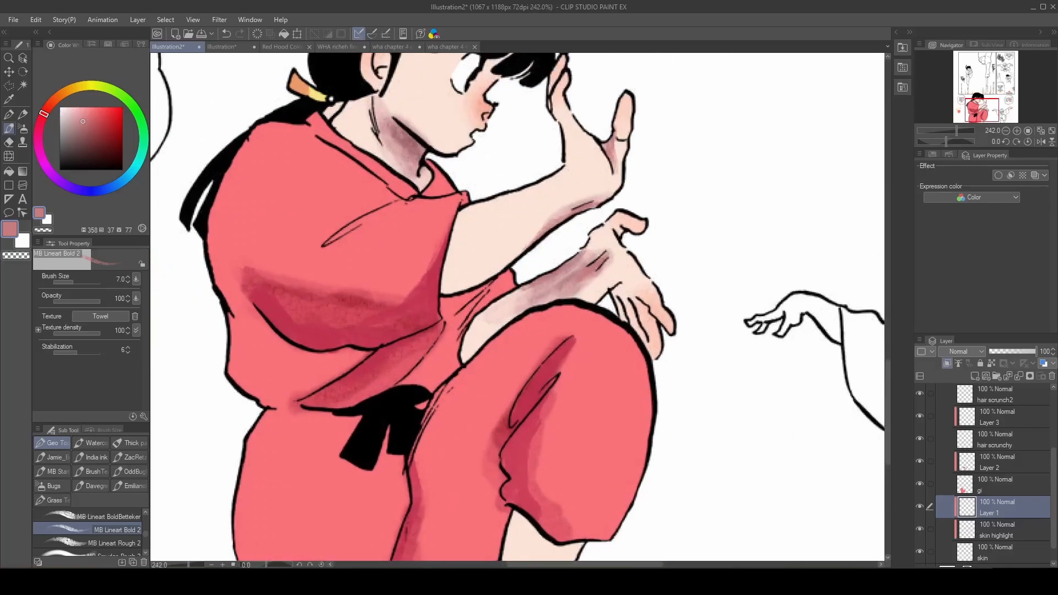
pyautogui.scroll(-3, 570, 326)
pyautogui.scroll(3, 459, 176)
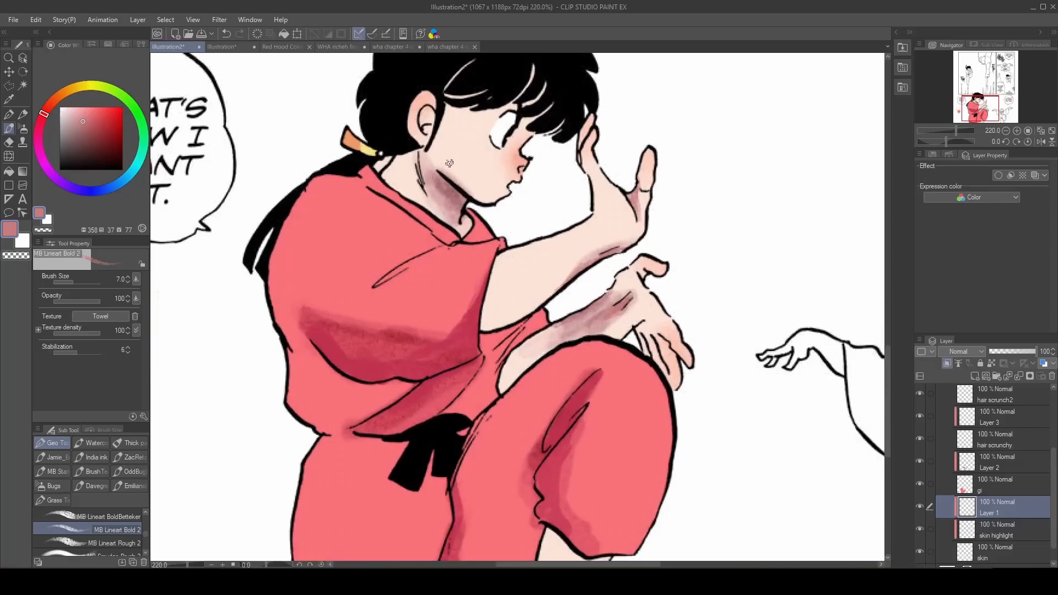
pyautogui.press('c')
pyautogui.moveTo(443, 165)
pyautogui.mouseDown()
pyautogui.moveTo(466, 185)
pyautogui.moveTo(459, 180)
pyautogui.mouseUp()
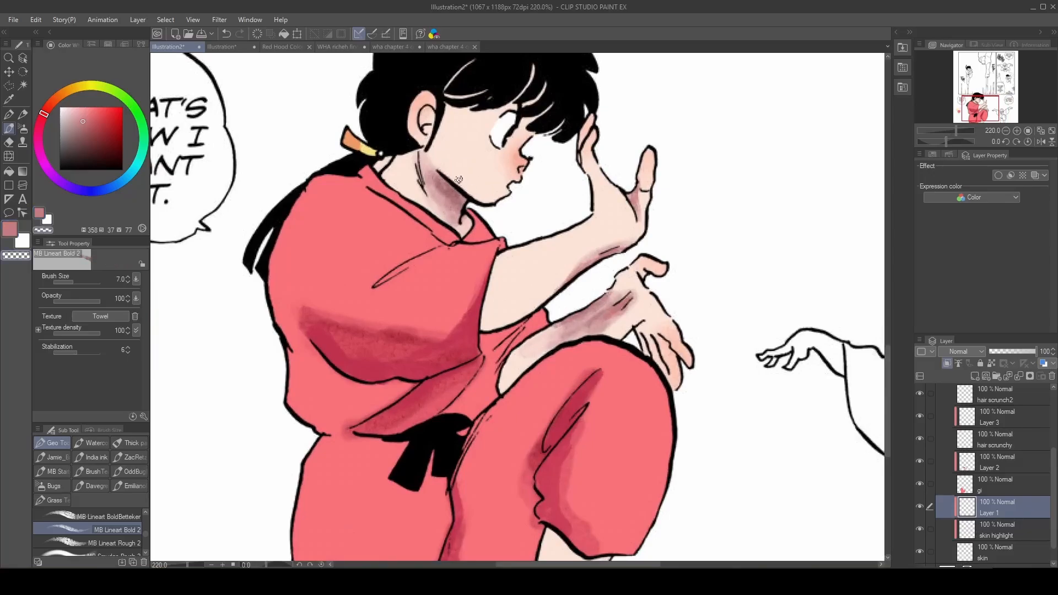
pyautogui.press('c')
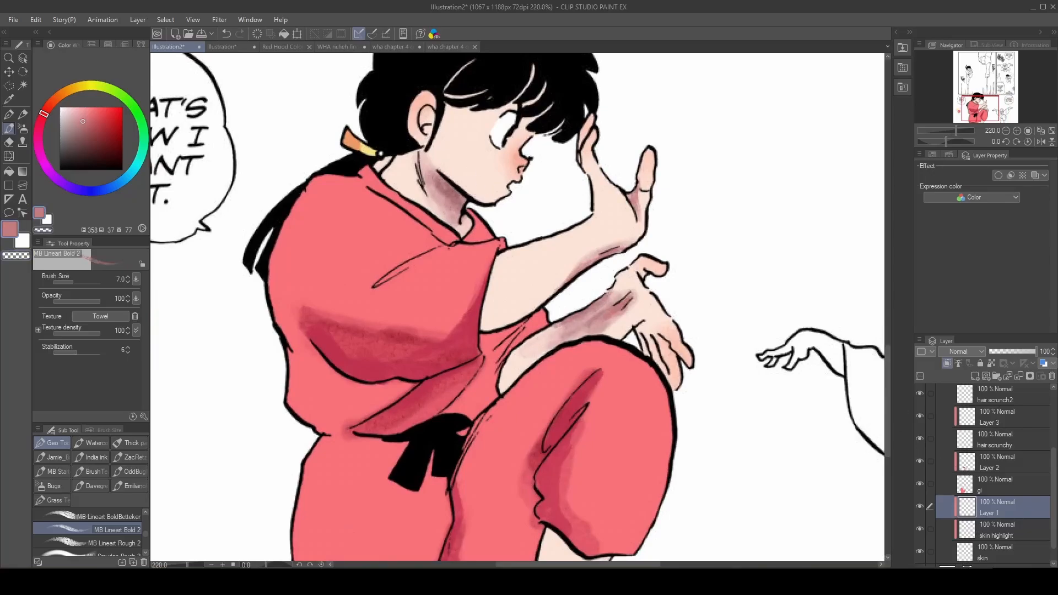
# Add a Color balance correction layer with neutral values above Layer 1 and clip it to the layer below.
pyautogui.rightClick(1009, 503)
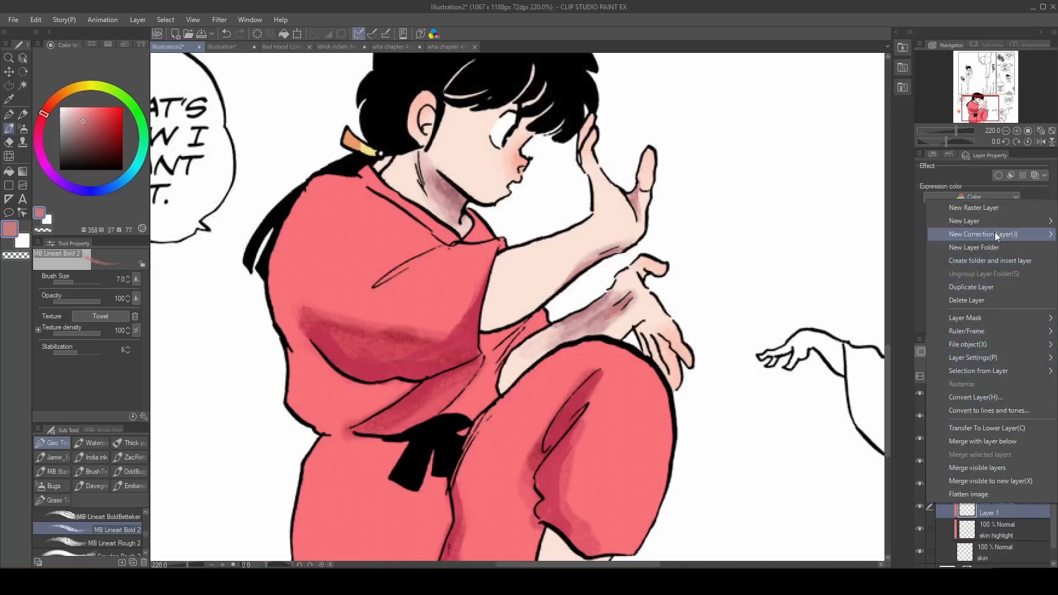
pyautogui.moveTo(994, 233)
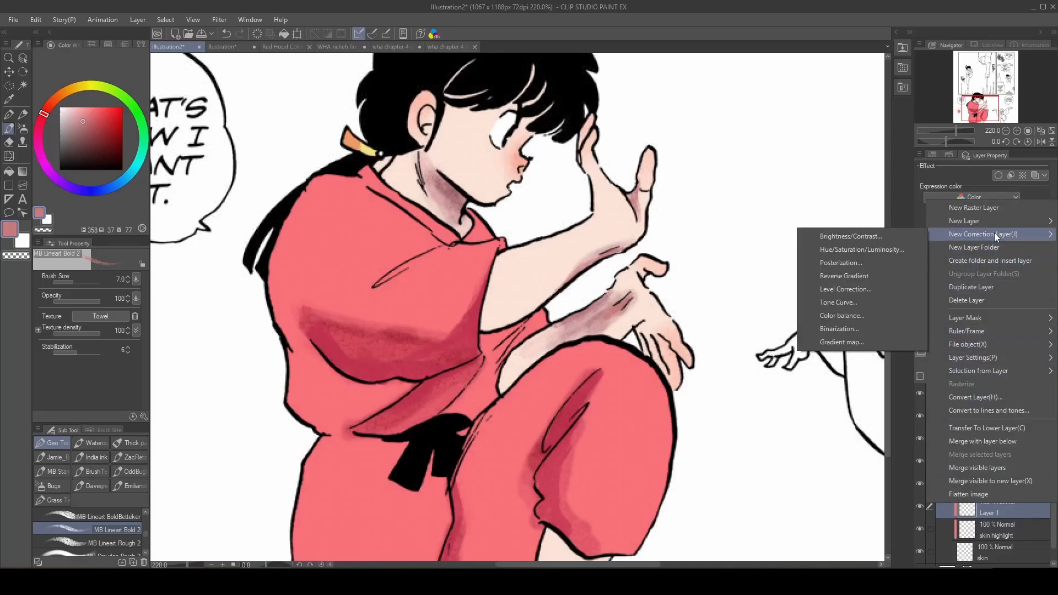
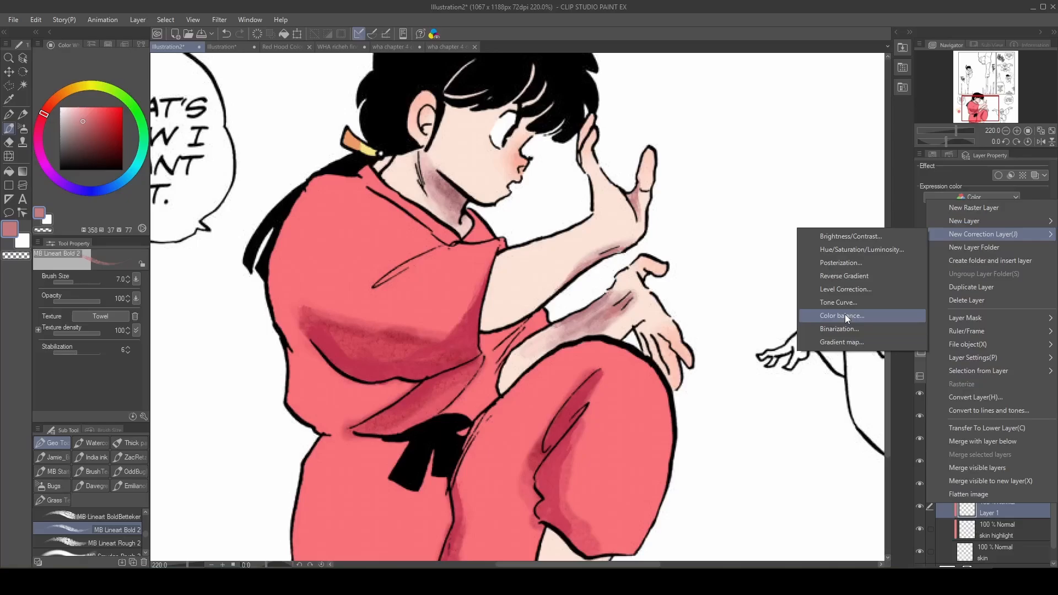
pyautogui.click(844, 314)
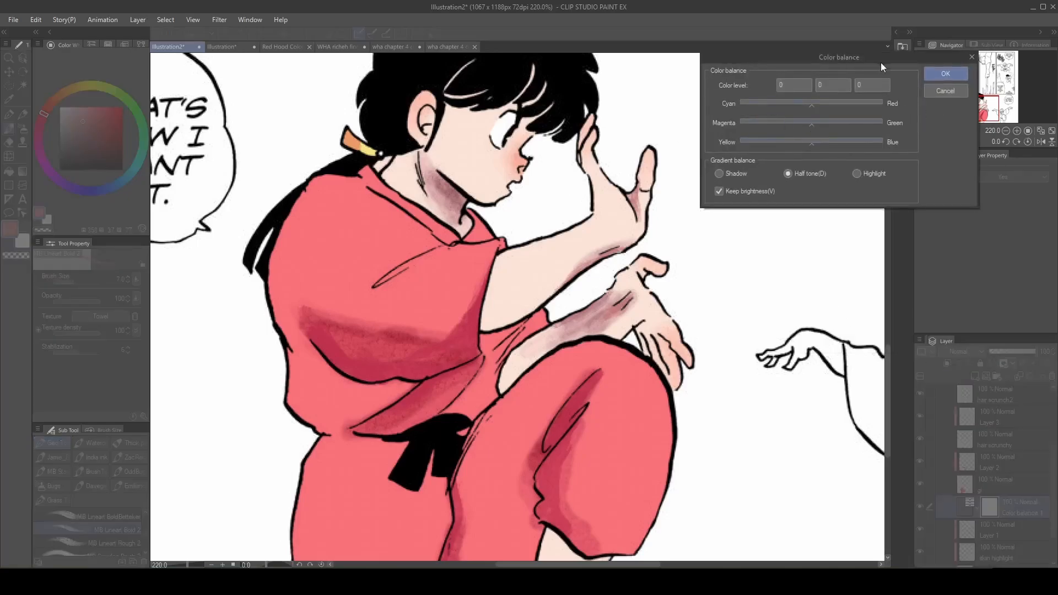
pyautogui.click(944, 74)
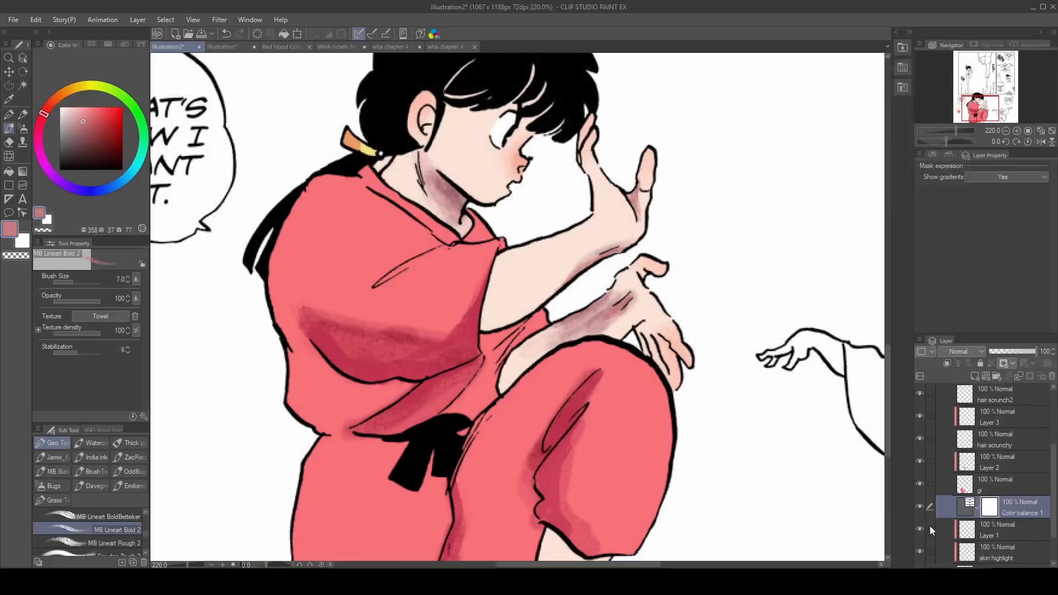
pyautogui.click(947, 365)
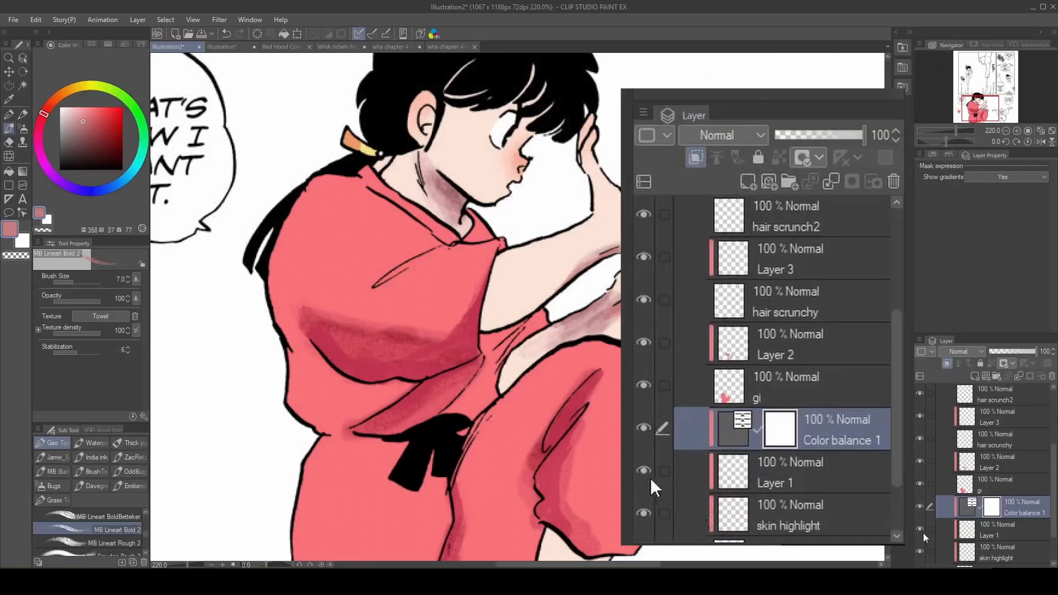
pyautogui.click(919, 507)
pyautogui.click(918, 505)
# Try a Magenta–Green shift of -73 in the Color balance 1 correction layer.
pyautogui.scroll(-2, 975, 551)
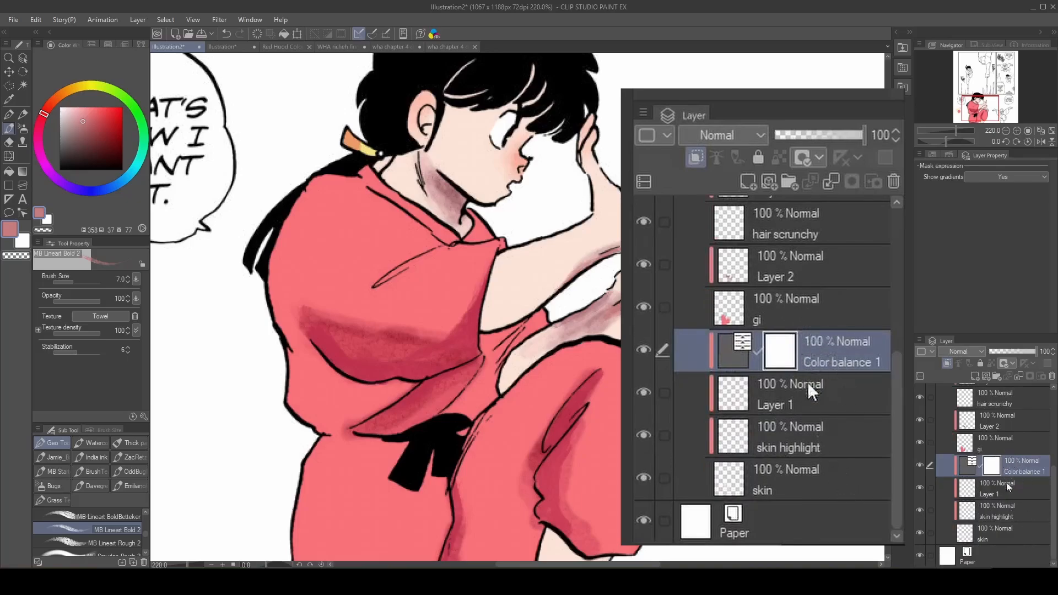
pyautogui.scroll(-1, 633, 309)
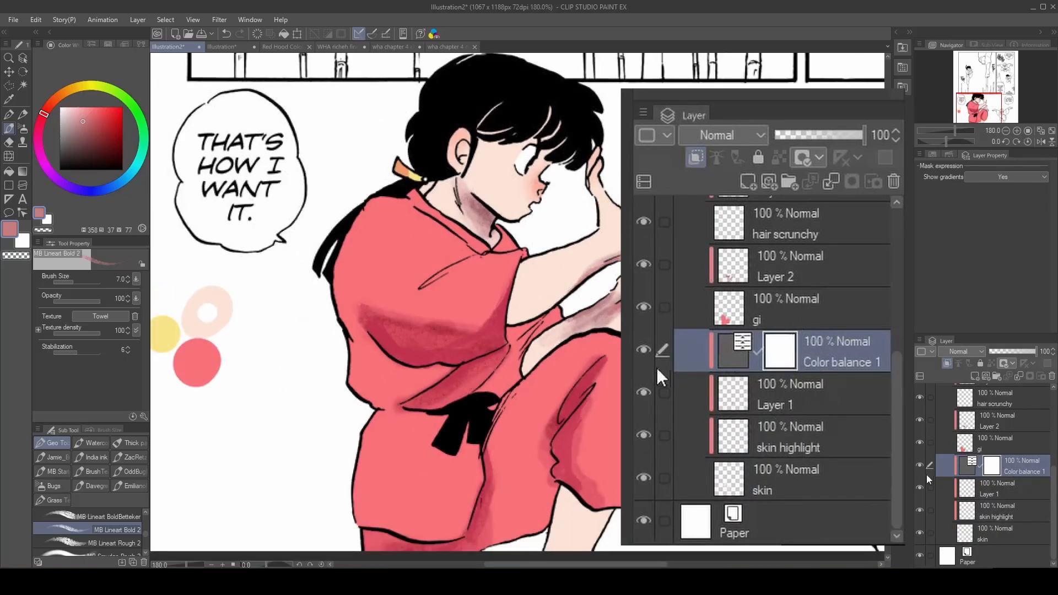
pyautogui.doubleClick(963, 464)
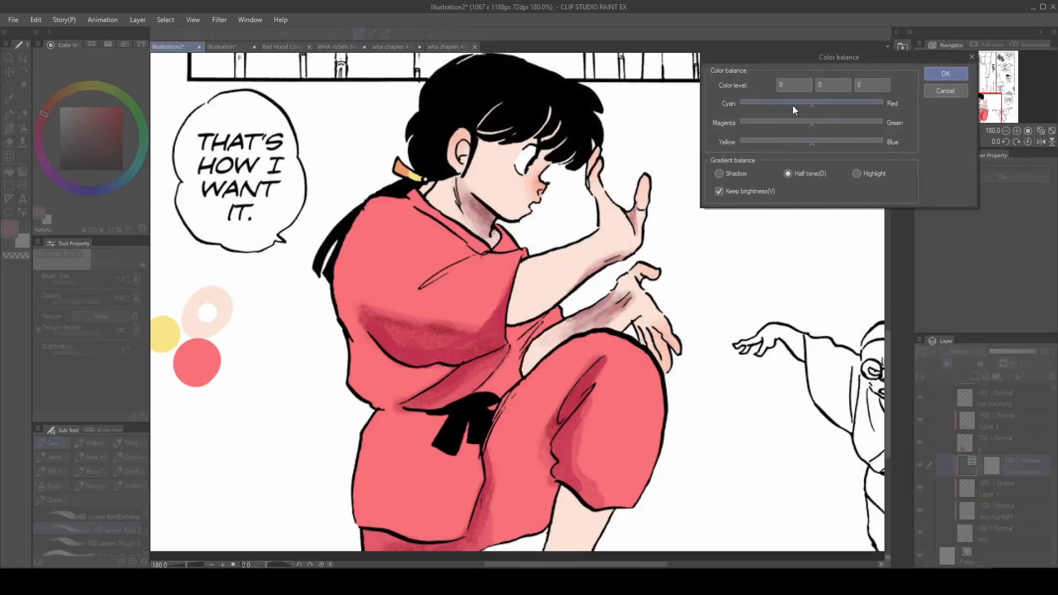
pyautogui.click(760, 122)
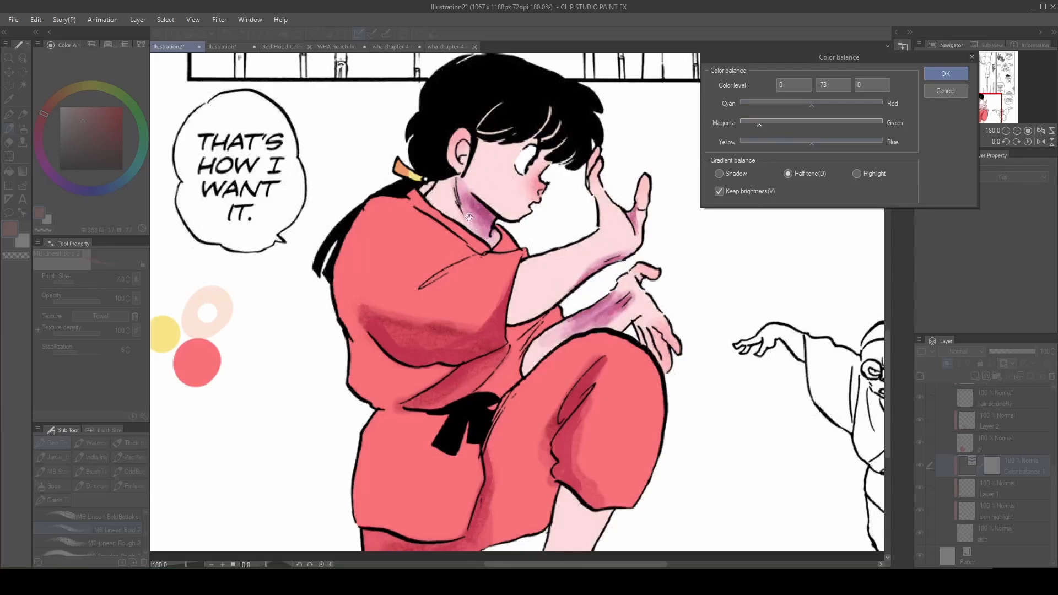
pyautogui.click(943, 90)
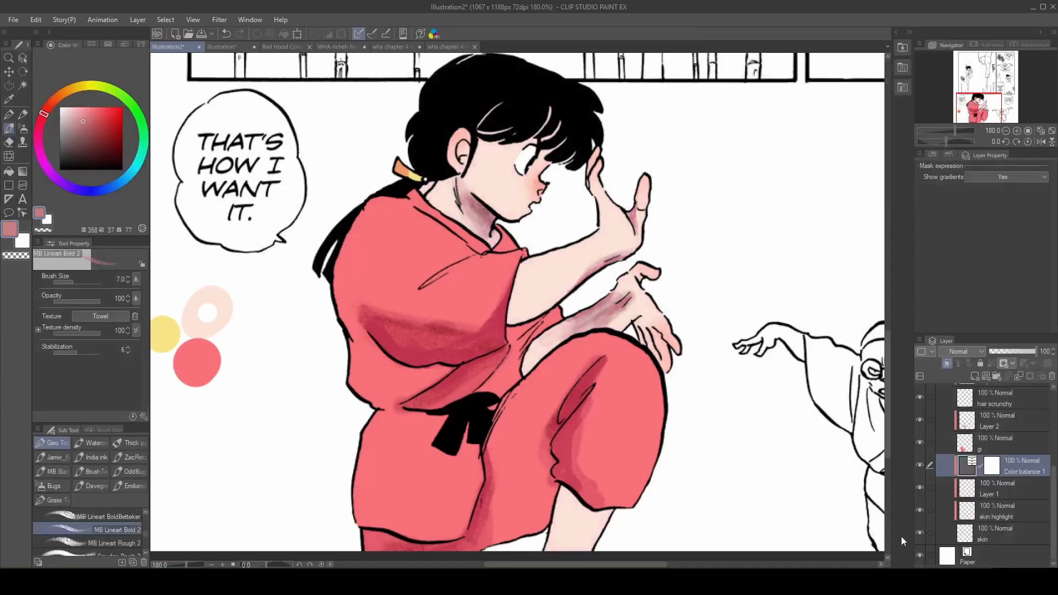
# Turn off clipping to the layer below on Layer 1.
pyautogui.click(1002, 494)
pyautogui.scroll(2, 513, 148)
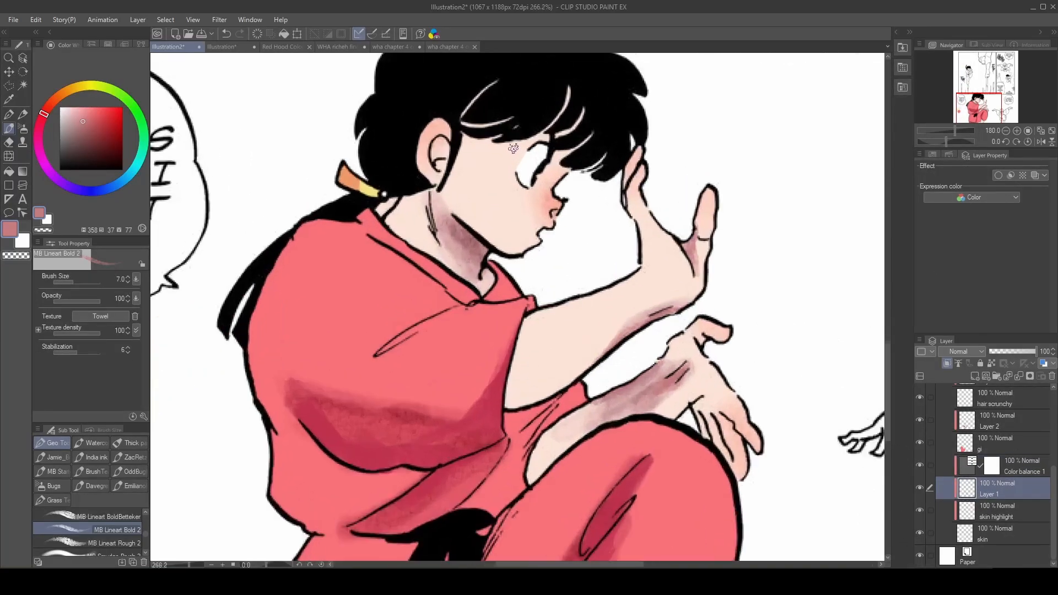
pyautogui.scroll(-2, 471, 147)
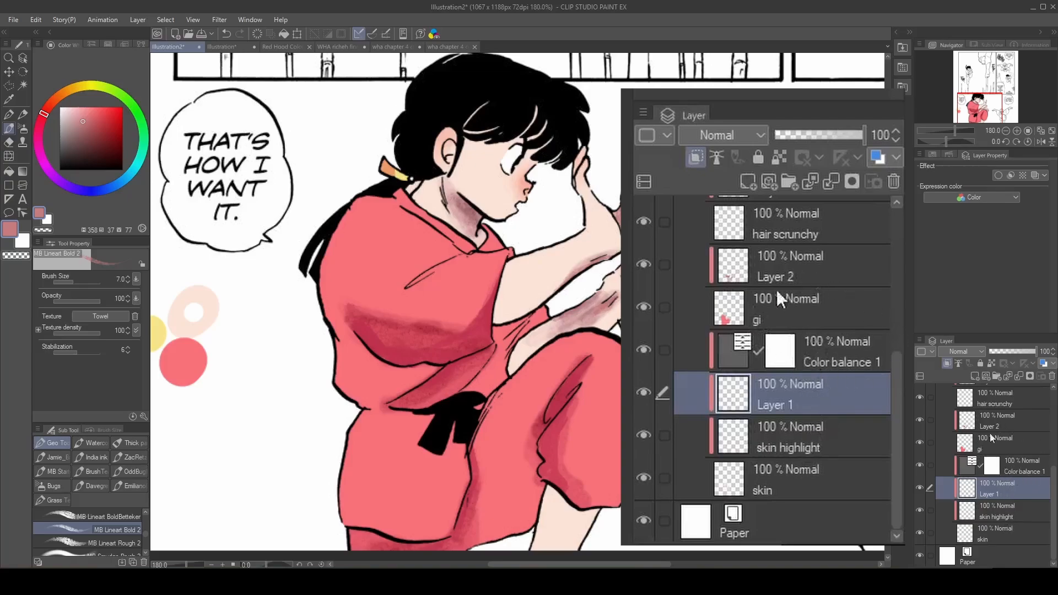
pyautogui.click(948, 365)
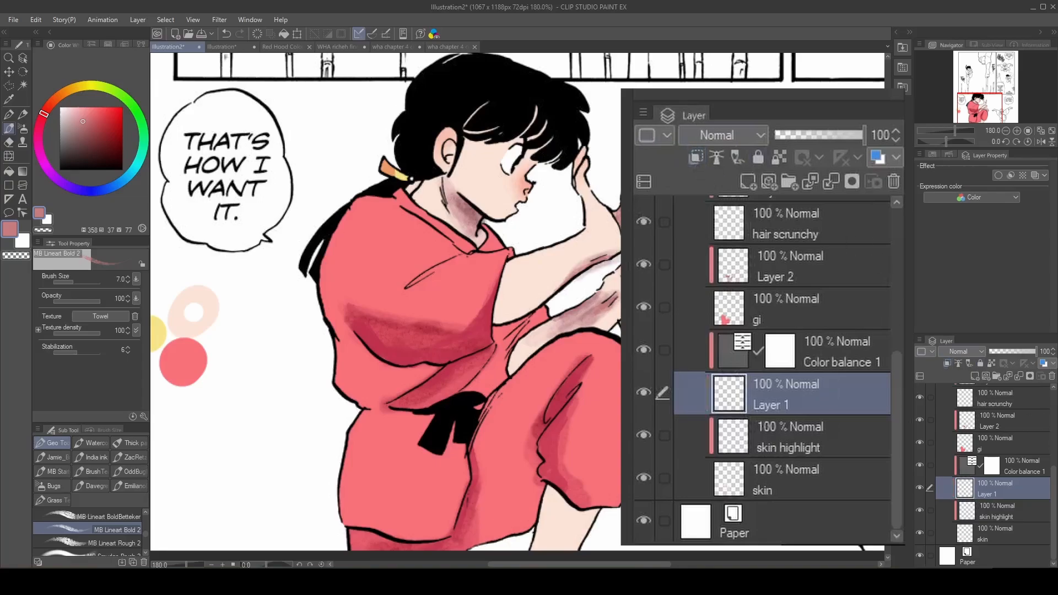
# Compare the artwork with Layer 1 hidden and shown to examine the skin shading around the neck and arms.
pyautogui.click(919, 487)
pyautogui.click(920, 488)
pyautogui.scroll(3, 610, 273)
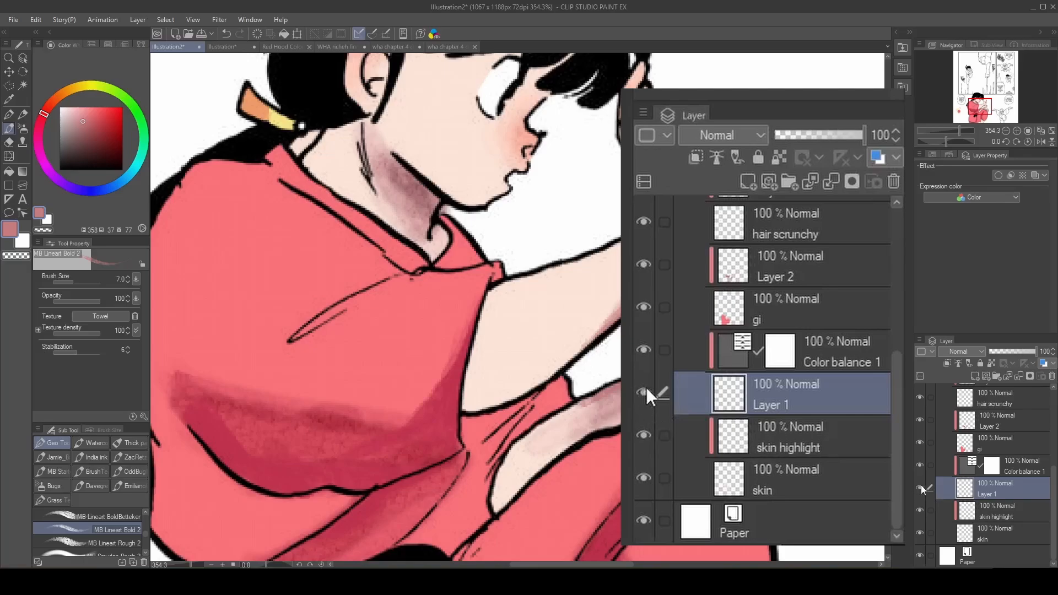
pyautogui.click(920, 488)
pyautogui.click(647, 388)
pyautogui.scroll(-3, 722, 217)
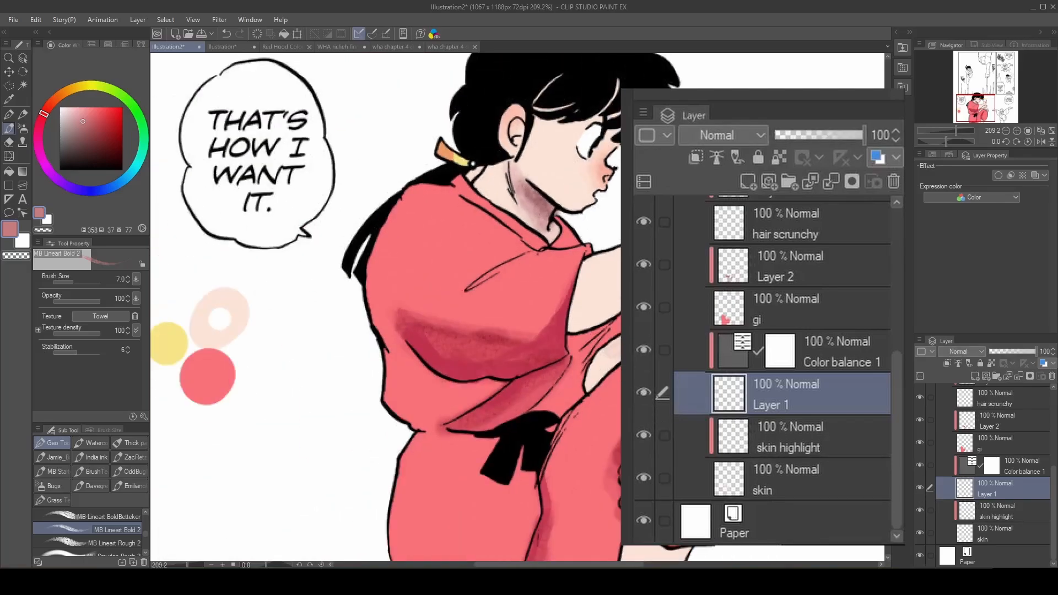
pyautogui.scroll(-5, 495, 278)
pyautogui.scroll(5, 716, 197)
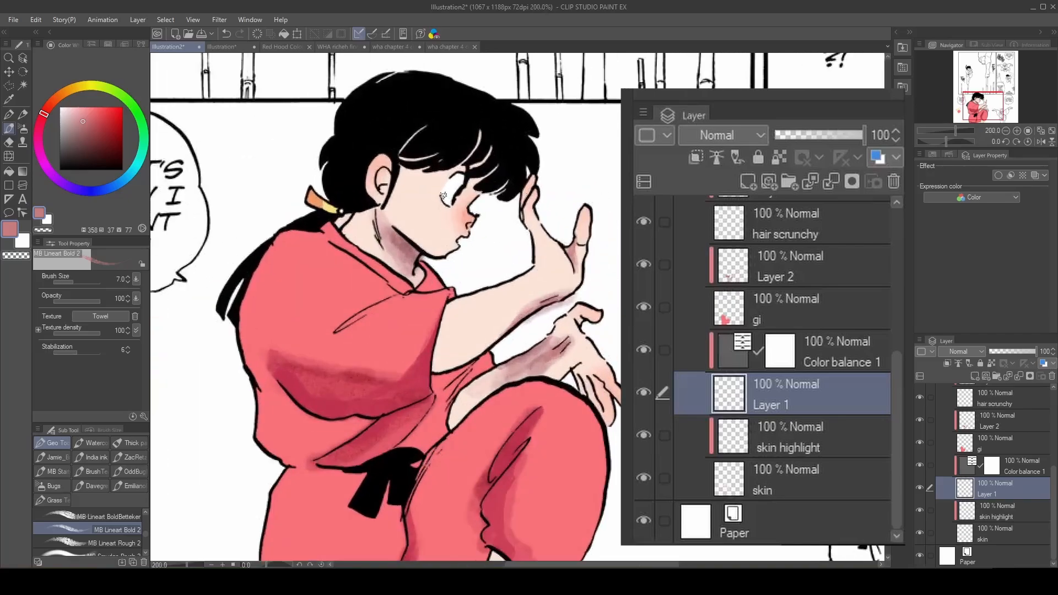
pyautogui.scroll(5, 447, 200)
pyautogui.scroll(-4, 449, 200)
pyautogui.scroll(3, 565, 286)
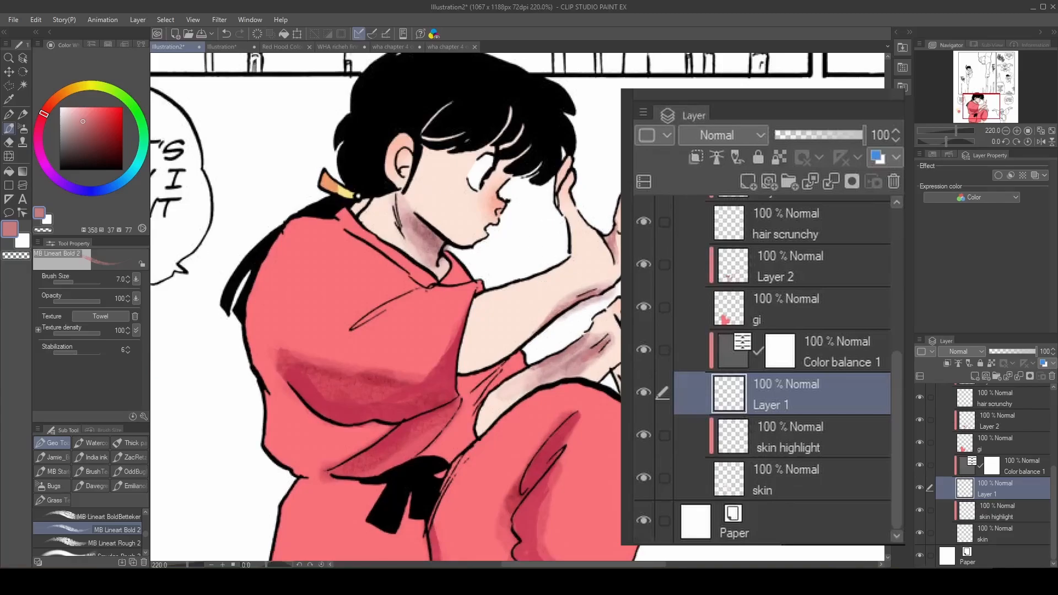
# Select the painted area of the skin layer and create a mask from it on Layer 1.
pyautogui.keyDown('ctrl'); pyautogui.click(730, 485); pyautogui.keyUp('ctrl')
pyautogui.scroll(-1, 607, 211)
pyautogui.scroll(-1, 606, 211)
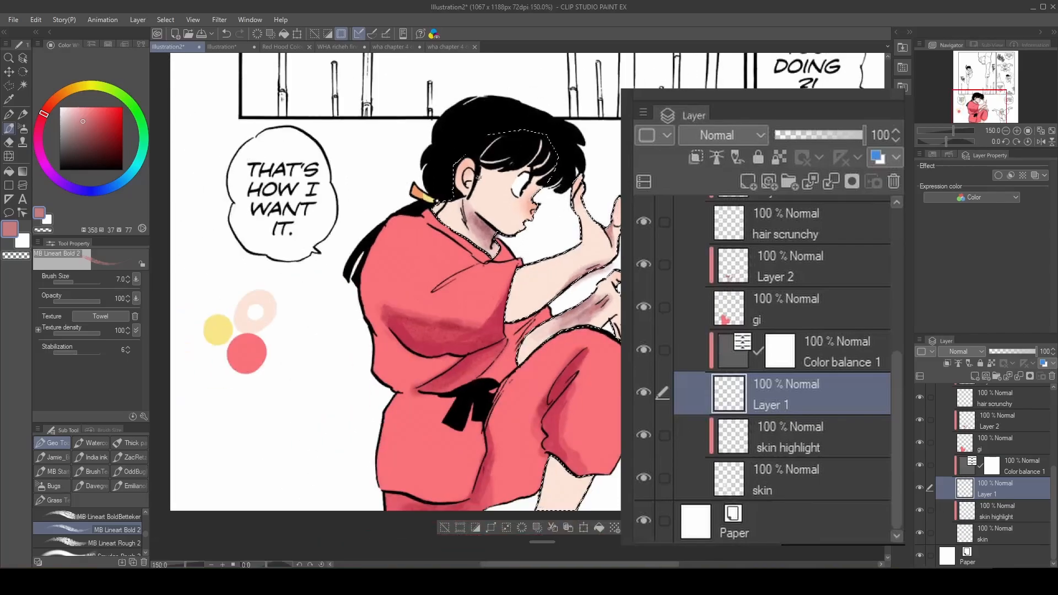
pyautogui.scroll(1, 546, 161)
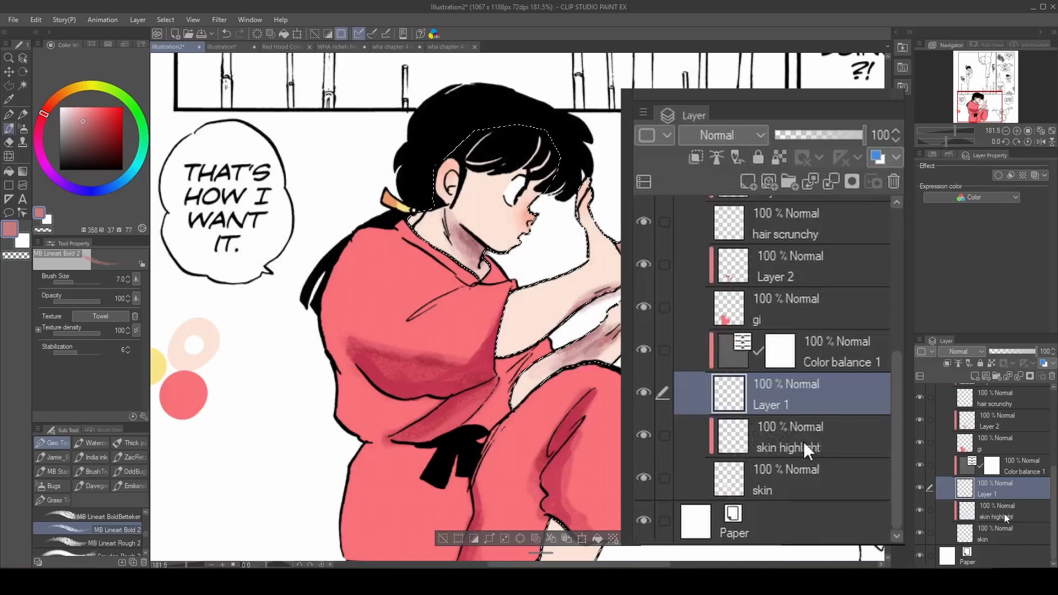
pyautogui.click(851, 183)
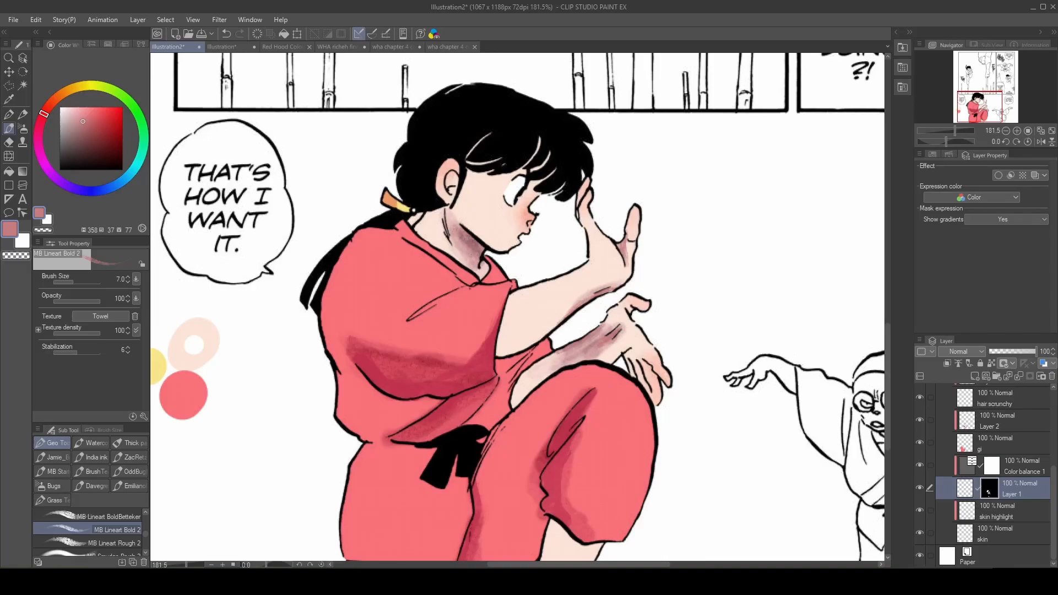
# Edit the Color balance 1 correction layer, setting Cyan–Red to -5 and Magenta–Green to 4.
pyautogui.click(1010, 463)
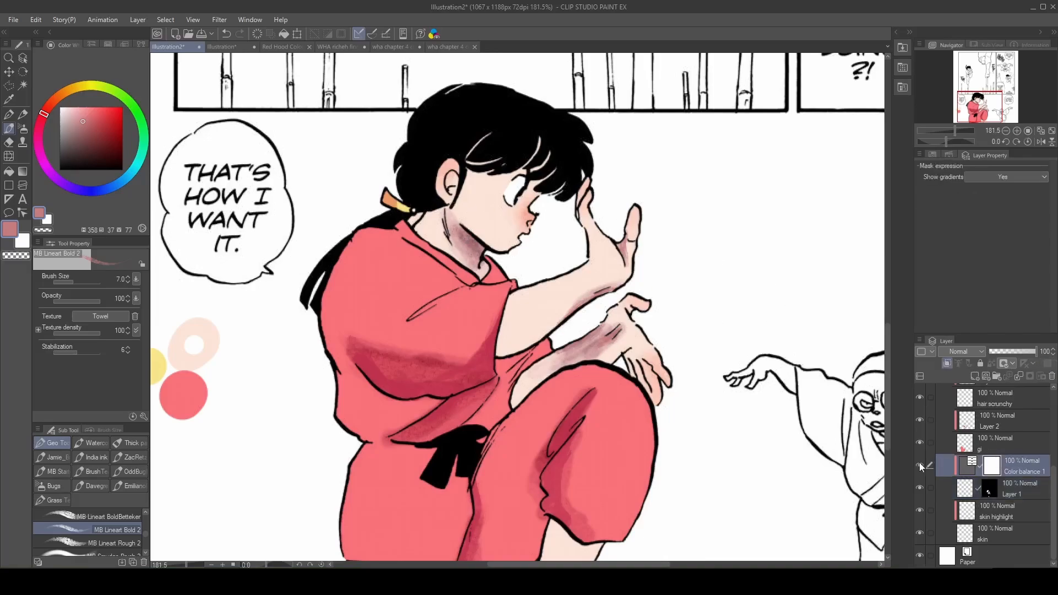
pyautogui.doubleClick(1013, 469)
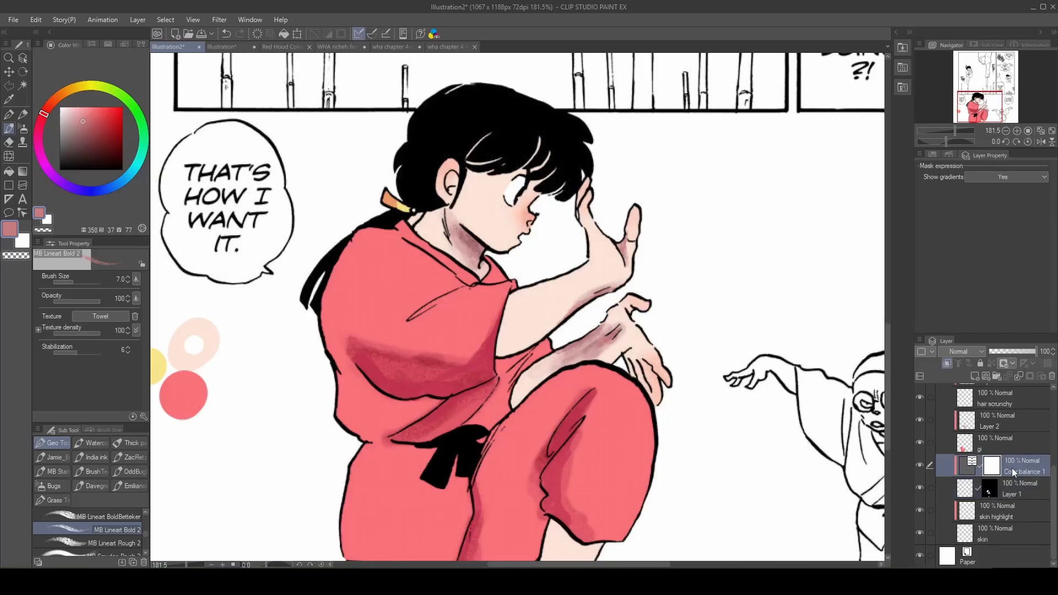
pyautogui.doubleClick(973, 473)
pyautogui.click(772, 104)
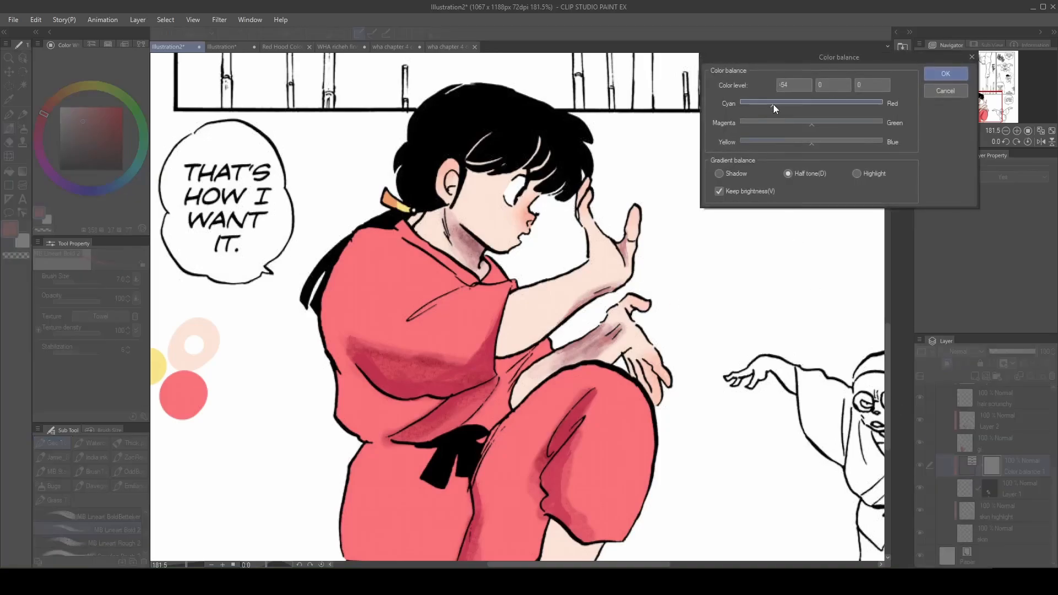
pyautogui.click(848, 107)
pyautogui.click(856, 104)
pyautogui.click(783, 126)
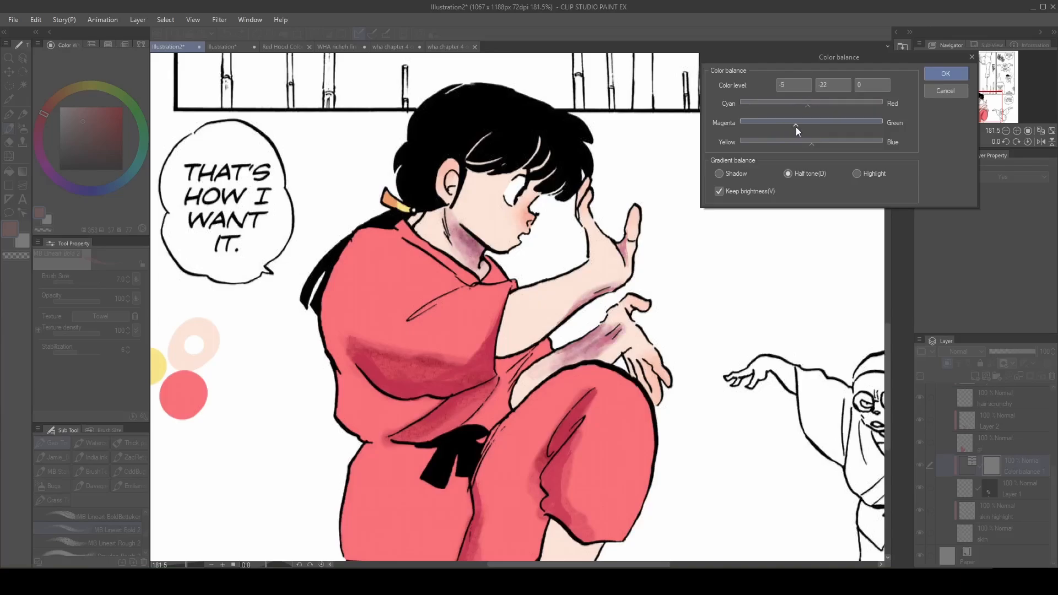
pyautogui.moveTo(795, 127); pyautogui.dragTo(814, 125)
# Set the correction layer's color balance to Cyan–Red -15, Magenta–Green 1 and Yellow–Blue 16, and apply it.
pyautogui.scroll(-2, 538, 146)
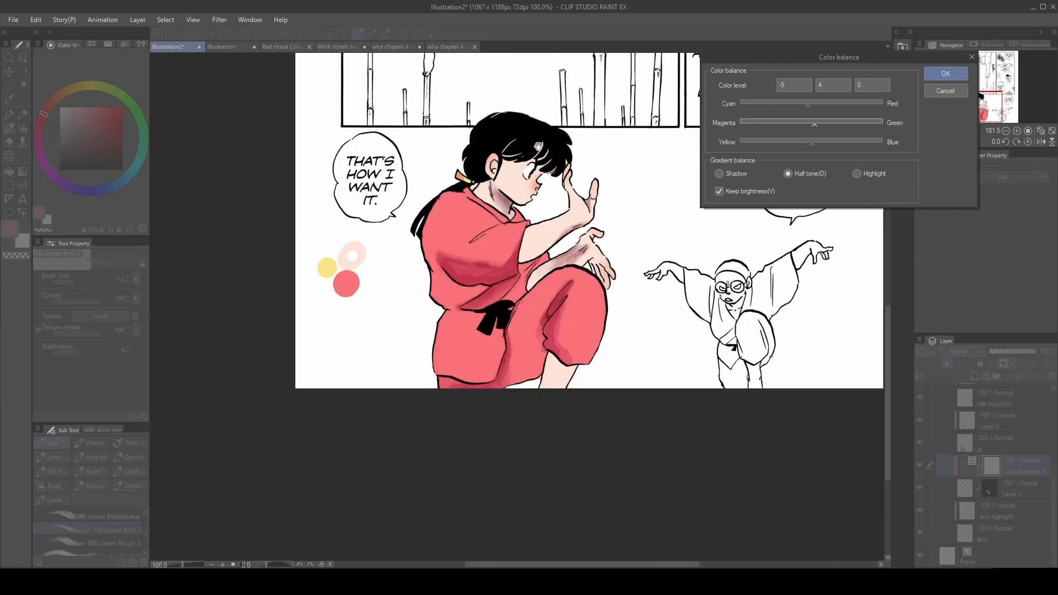
pyautogui.scroll(2, 669, 175)
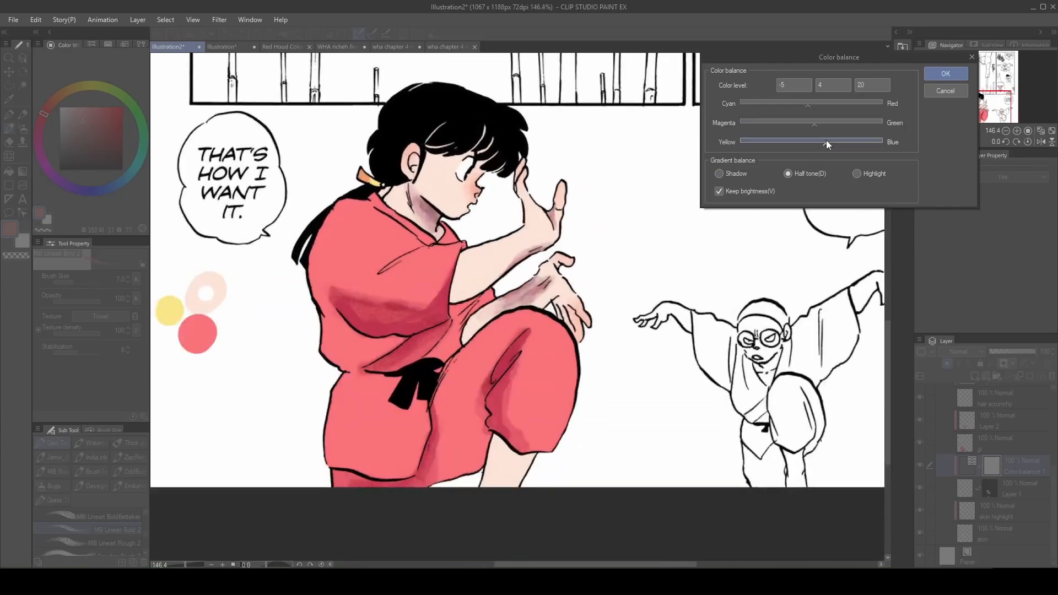
pyautogui.click(848, 142)
pyautogui.moveTo(847, 143); pyautogui.dragTo(835, 145)
pyautogui.click(816, 125)
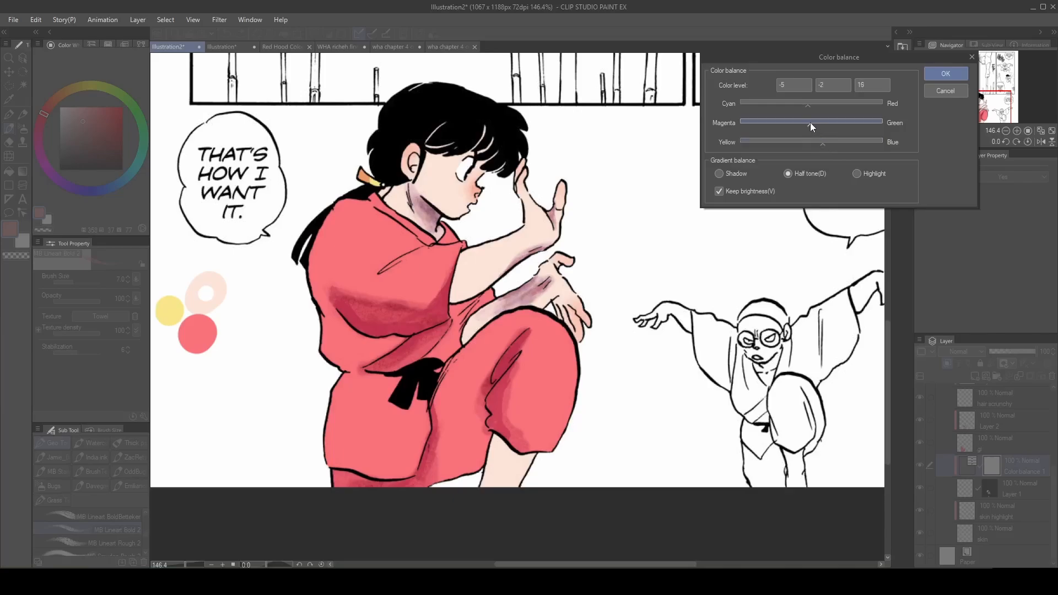
pyautogui.moveTo(809, 100)
pyautogui.mouseDown()
pyautogui.moveTo(797, 101)
pyautogui.moveTo(821, 102)
pyautogui.mouseUp()
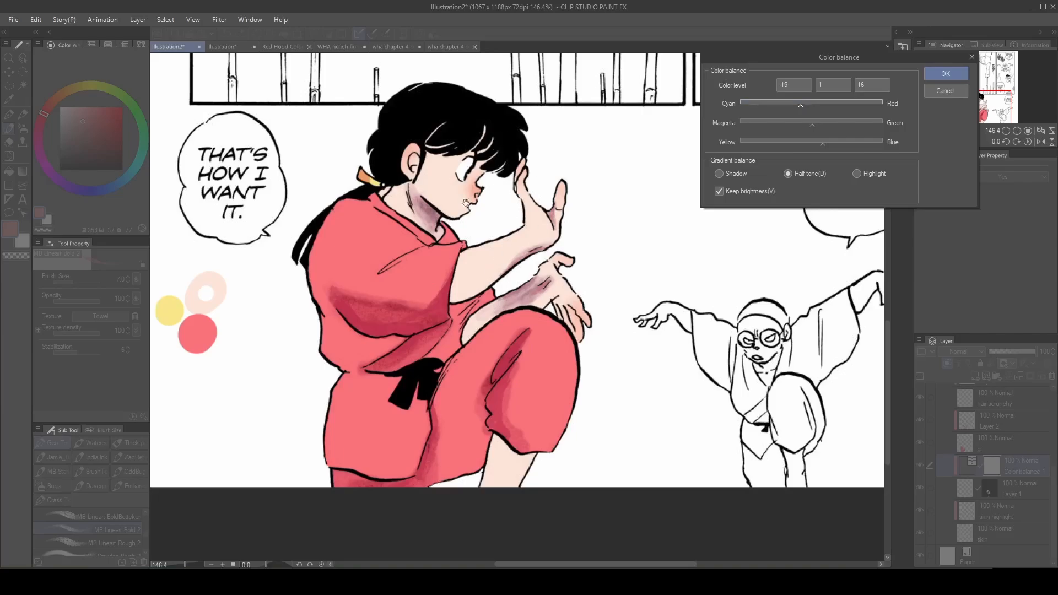
pyautogui.click(938, 75)
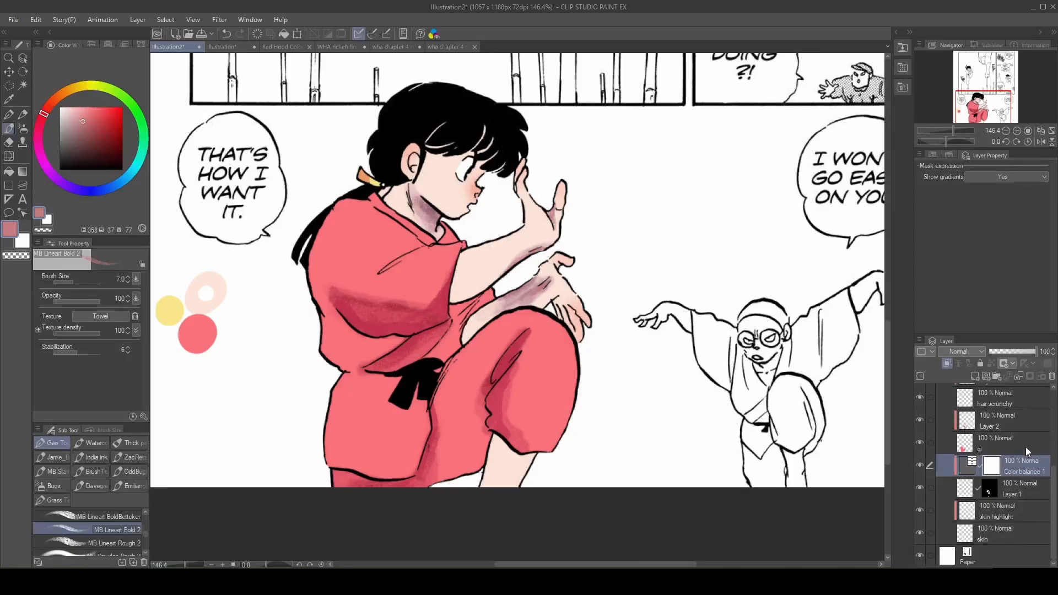
pyautogui.rightClick(1020, 471)
pyautogui.moveTo(990, 207)
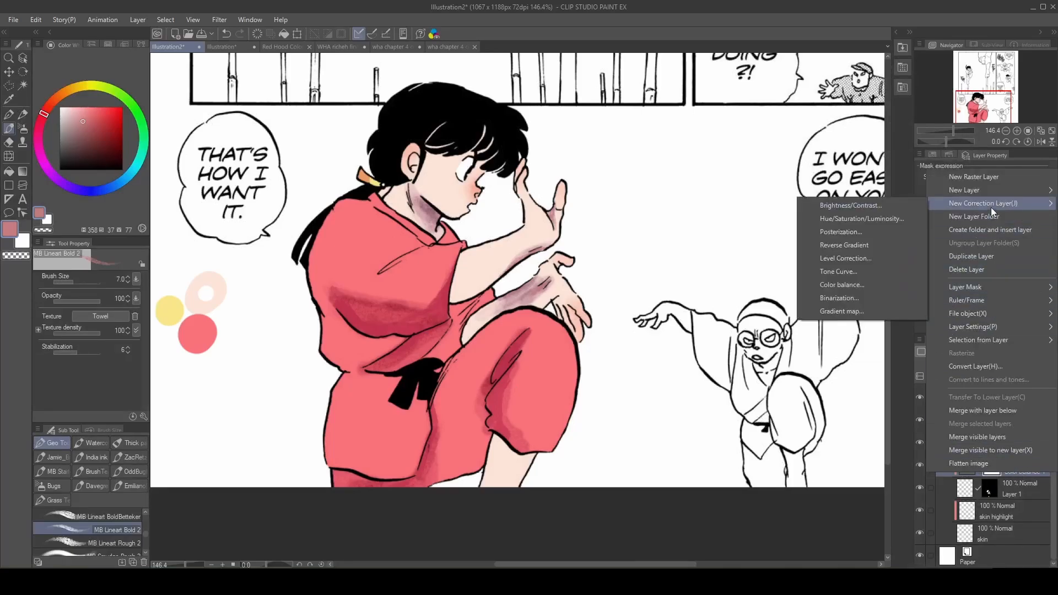
pyautogui.click(858, 203)
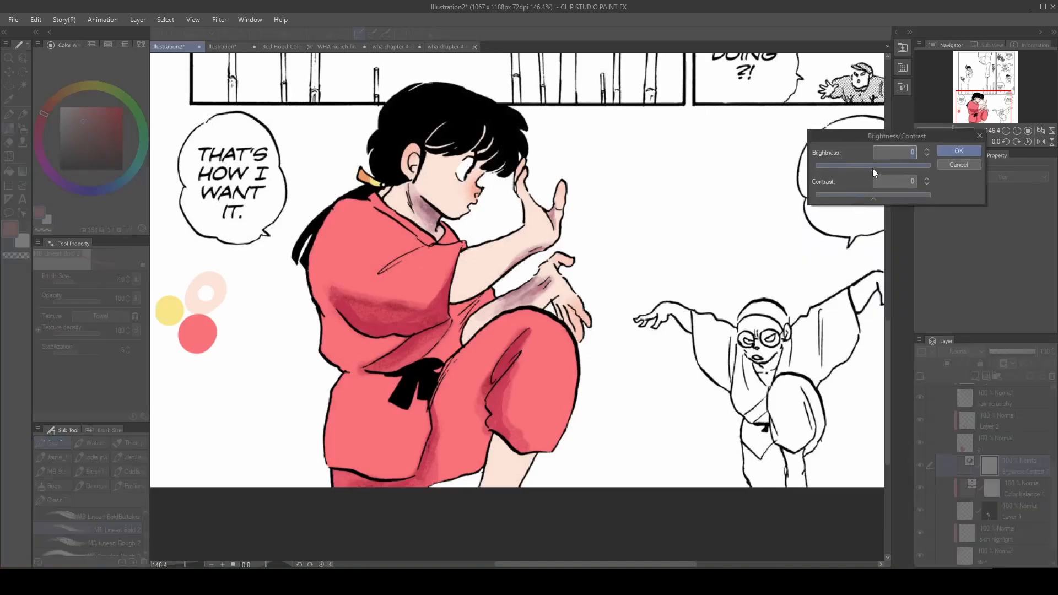
pyautogui.scroll(3, 419, 212)
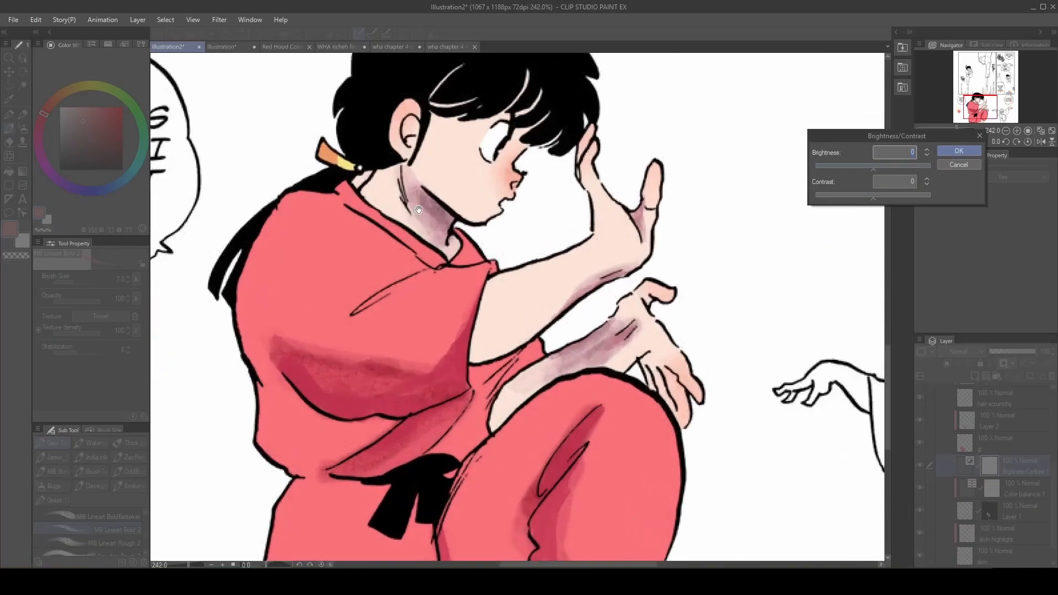
pyautogui.scroll(-2, 418, 205)
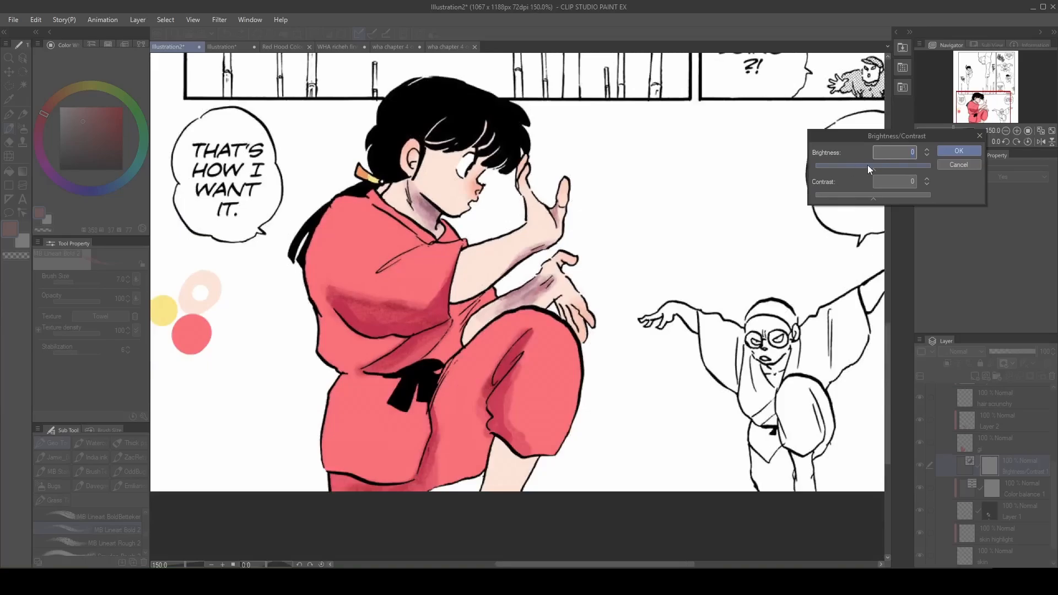
pyautogui.moveTo(867, 166); pyautogui.dragTo(863, 167)
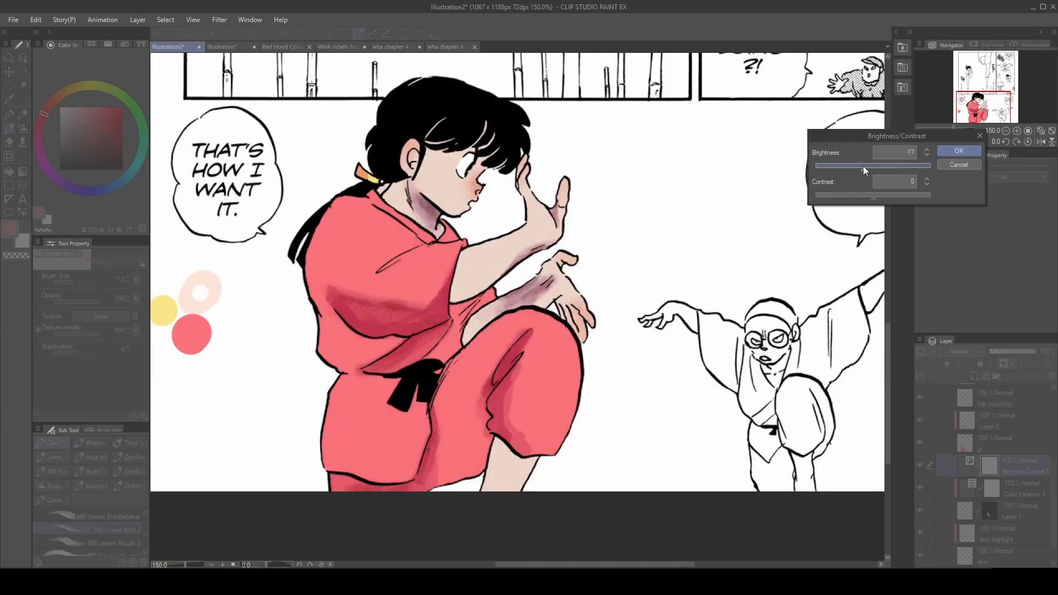
pyautogui.click(971, 164)
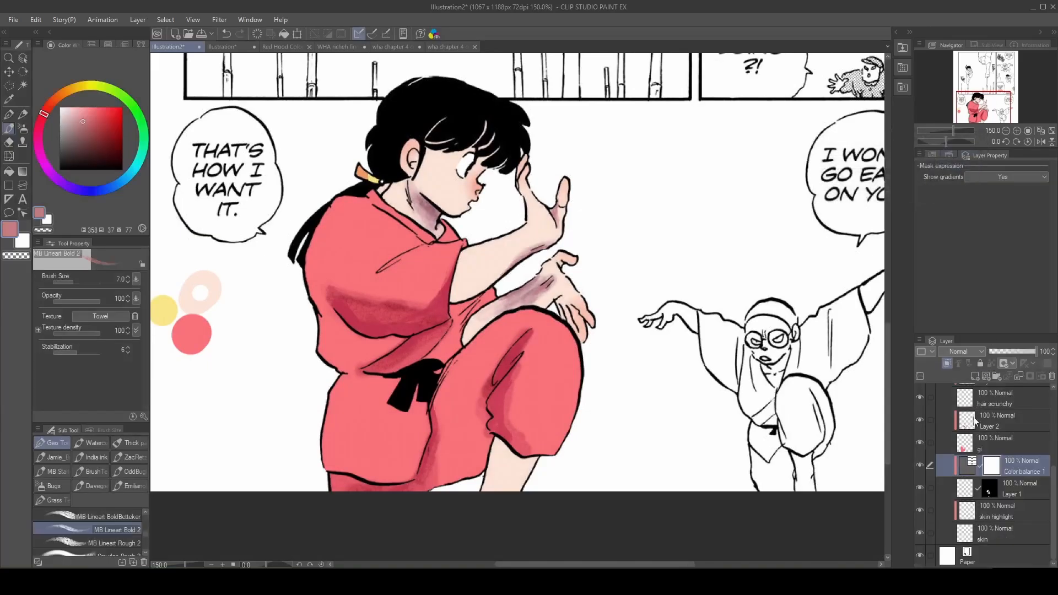
# Add a Brightness/Contrast correction layer above Color balance 1, clip it to the layer below and open its settings.
pyautogui.rightClick(1013, 456)
pyautogui.moveTo(968, 299)
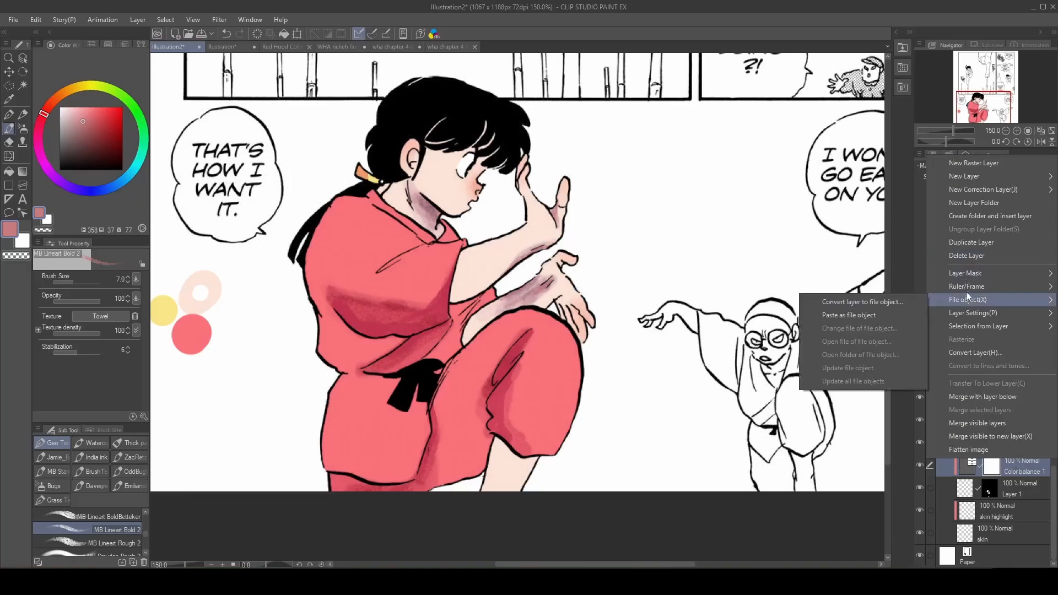
pyautogui.moveTo(957, 192)
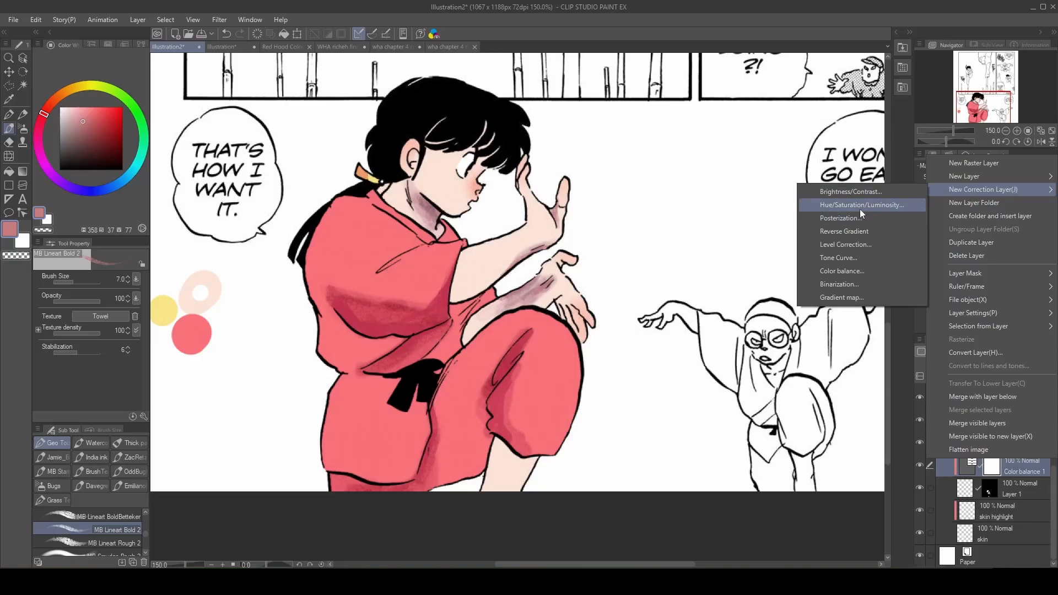
pyautogui.click(857, 189)
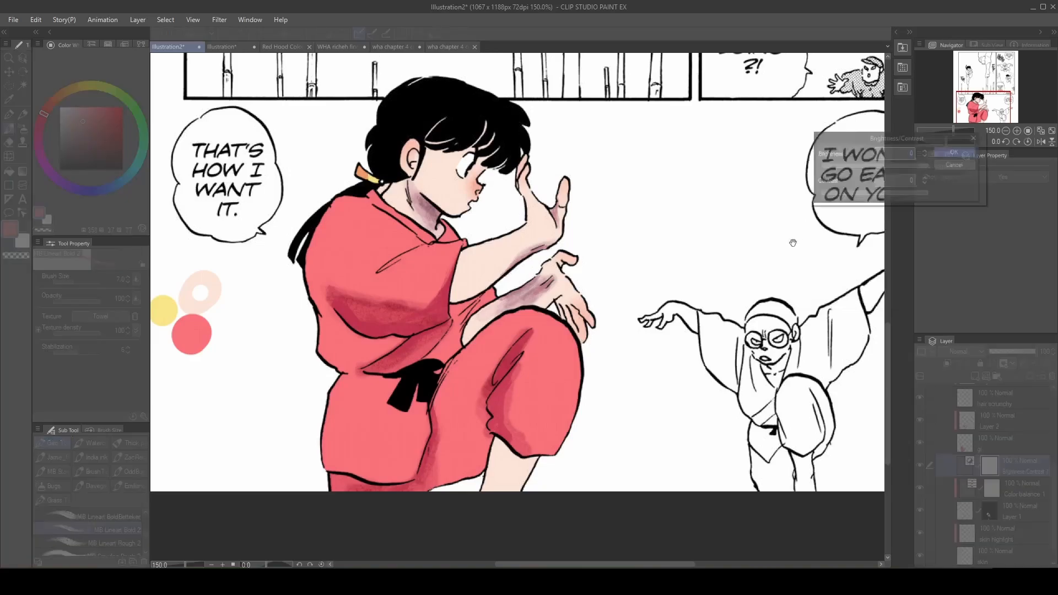
pyautogui.click(951, 149)
pyautogui.click(945, 363)
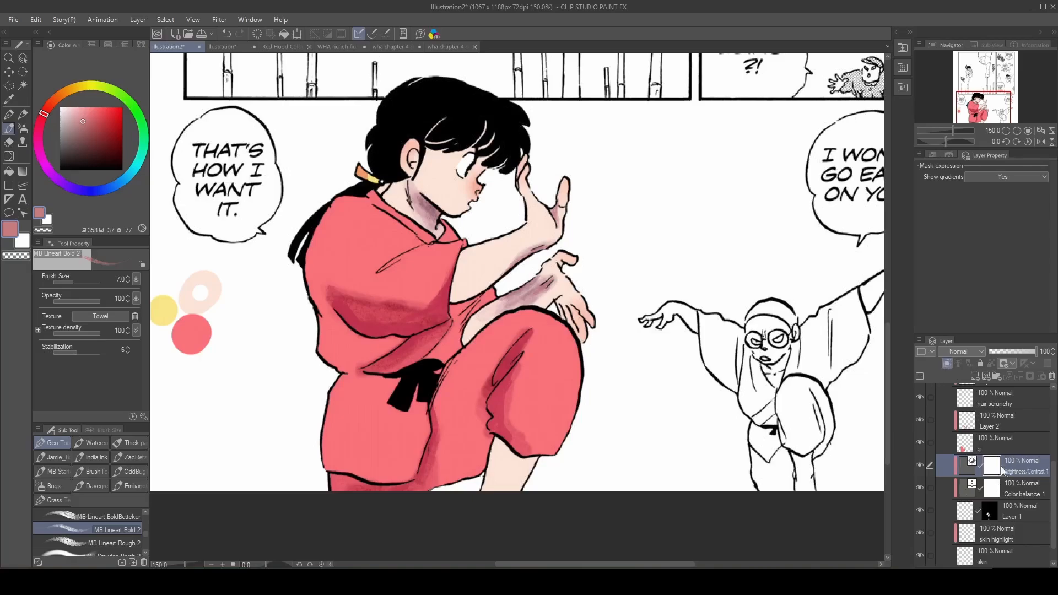
pyautogui.doubleClick(961, 468)
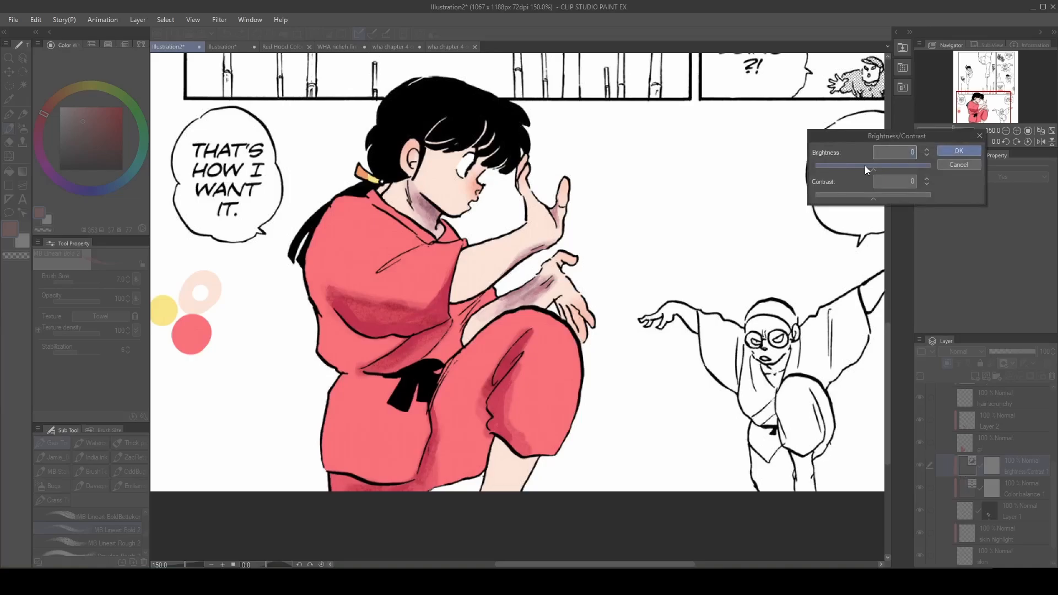
# Try brightness and contrast at both extremes, 100 and -100, on the skin shadows and reset them.
pyautogui.moveTo(865, 166); pyautogui.dragTo(932, 197)
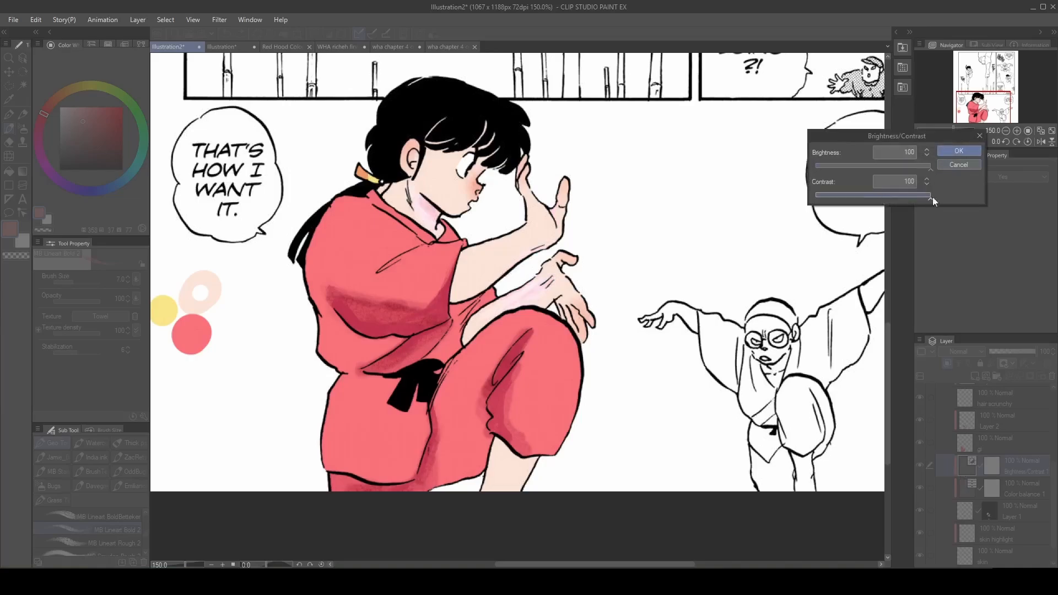
pyautogui.scroll(3, 501, 301)
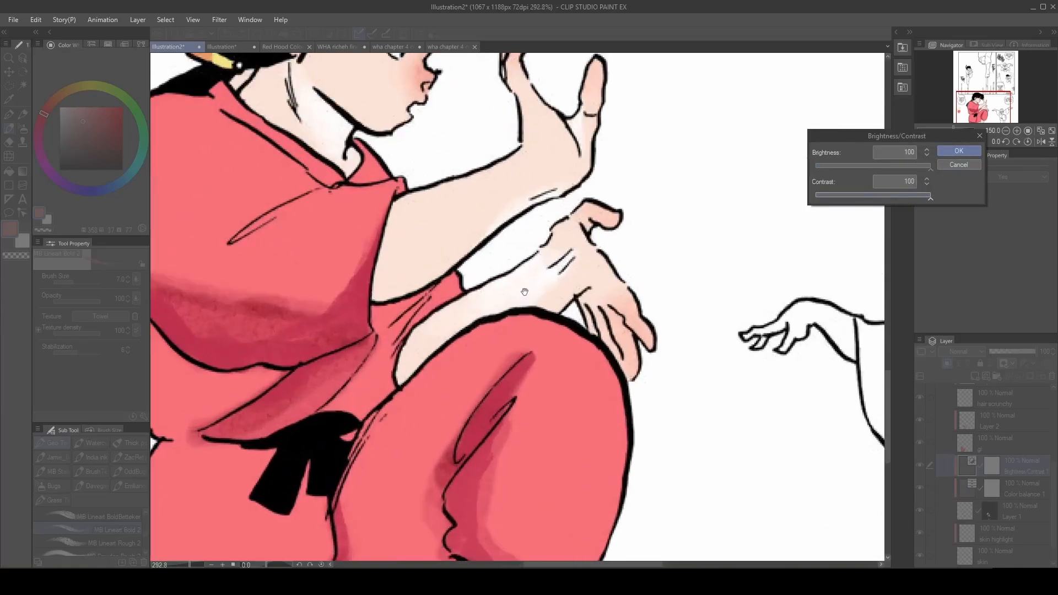
pyautogui.moveTo(859, 195); pyautogui.dragTo(728, 188)
pyautogui.moveTo(844, 167); pyautogui.dragTo(605, 167)
pyautogui.scroll(-5, 604, 173)
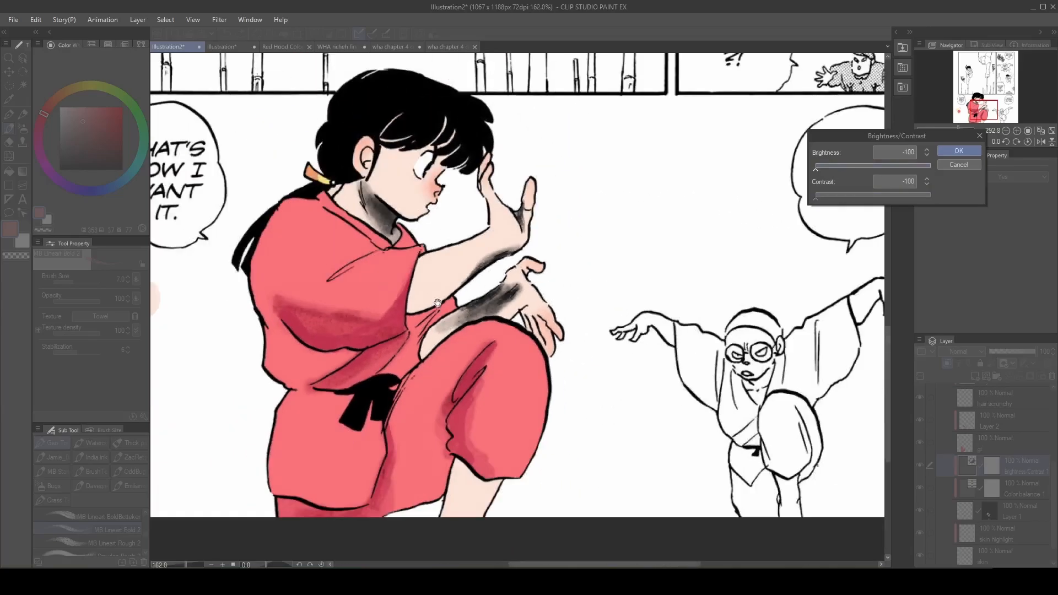
pyautogui.scroll(5, 506, 333)
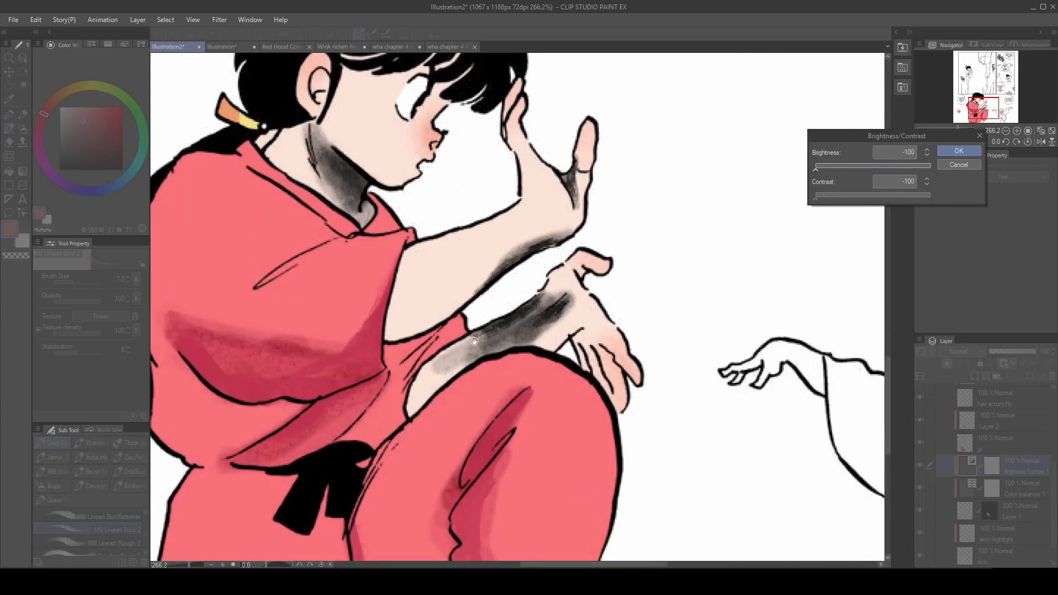
pyautogui.scroll(-1, 520, 323)
pyautogui.moveTo(869, 198); pyautogui.dragTo(877, 194)
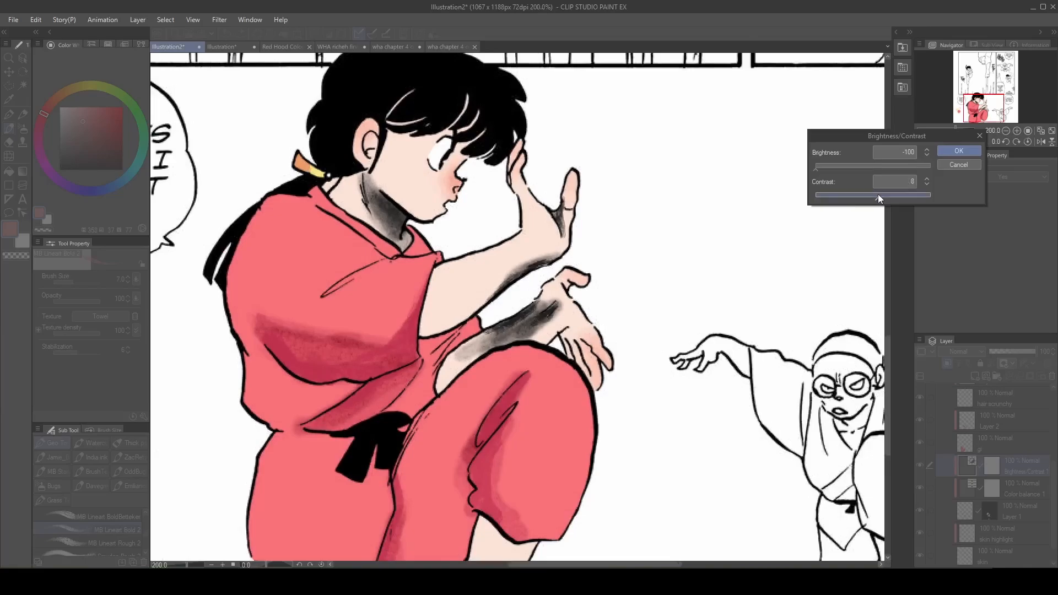
pyautogui.click(872, 164)
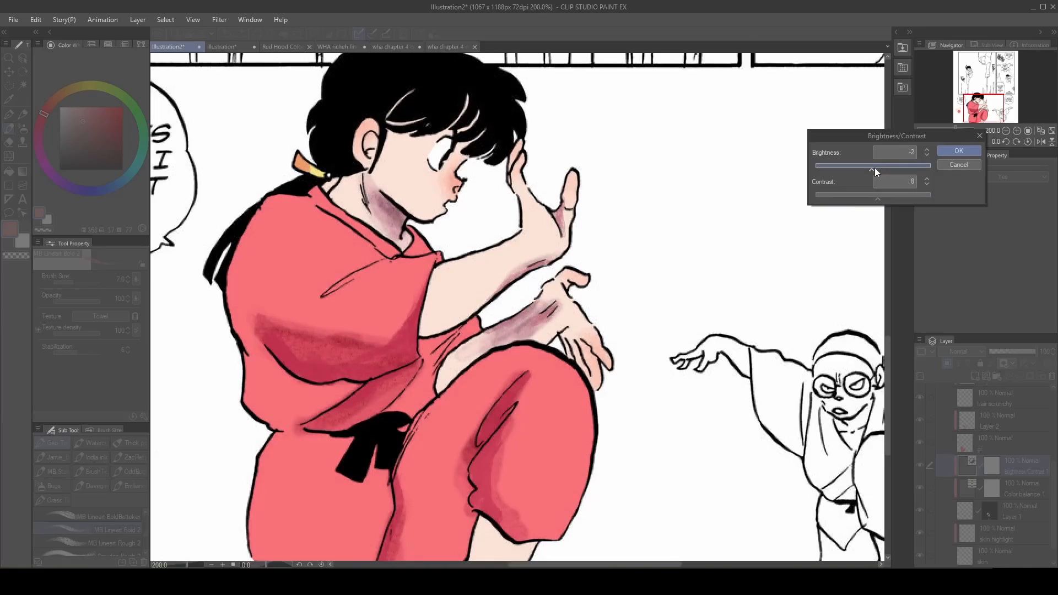
pyautogui.click(898, 156)
pyautogui.click(912, 179)
# Set the correction layer's brightness to 28 and contrast to -10, and apply the values.
pyautogui.moveTo(875, 164); pyautogui.dragTo(889, 166)
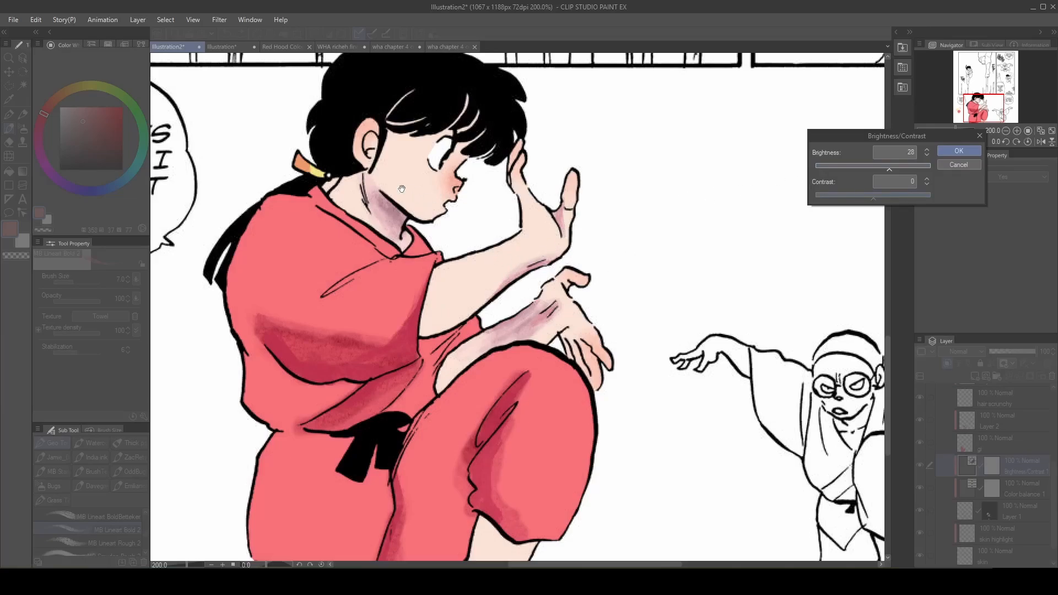
pyautogui.scroll(-4, 438, 201)
pyautogui.scroll(2, 443, 149)
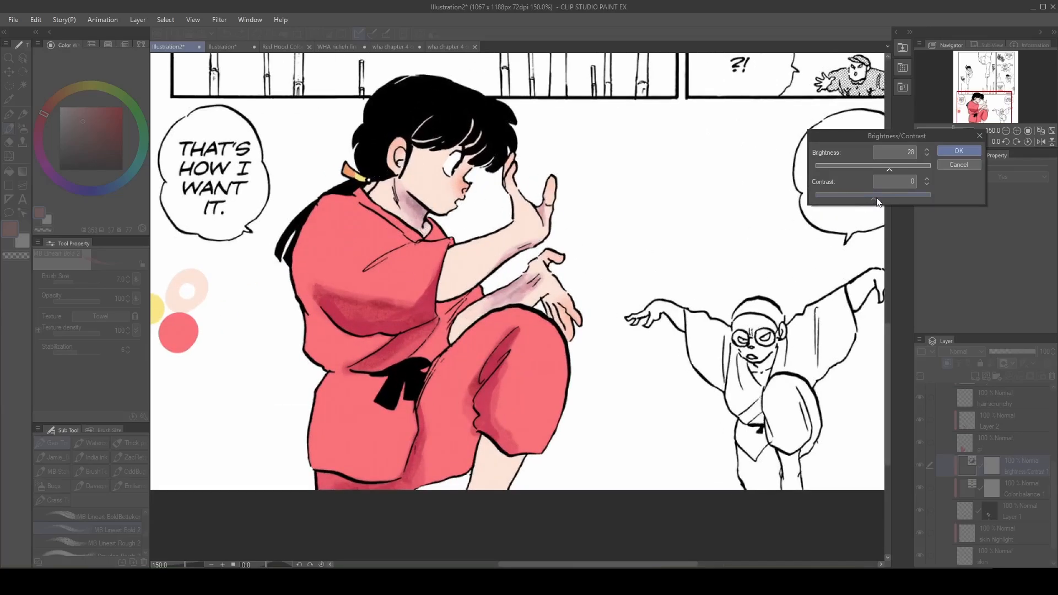
pyautogui.moveTo(877, 201); pyautogui.dragTo(893, 199)
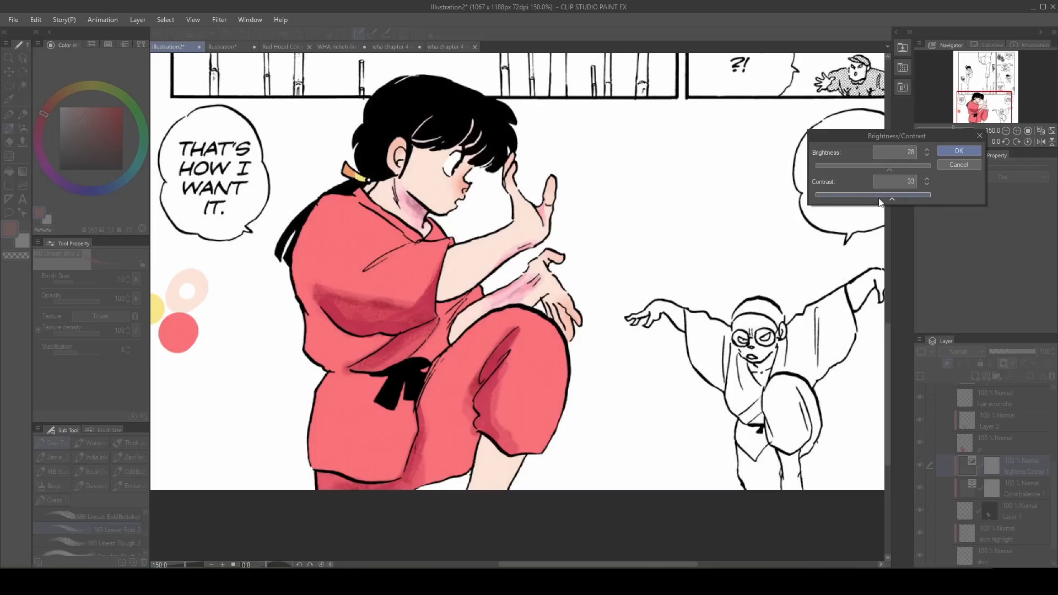
pyautogui.moveTo(867, 194); pyautogui.dragTo(867, 194)
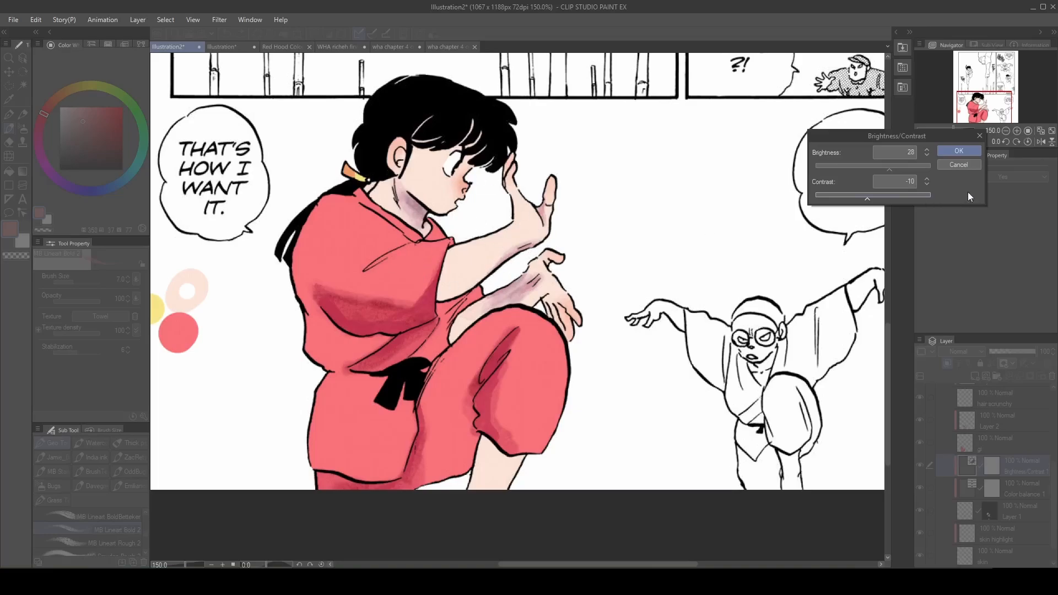
pyautogui.click(950, 150)
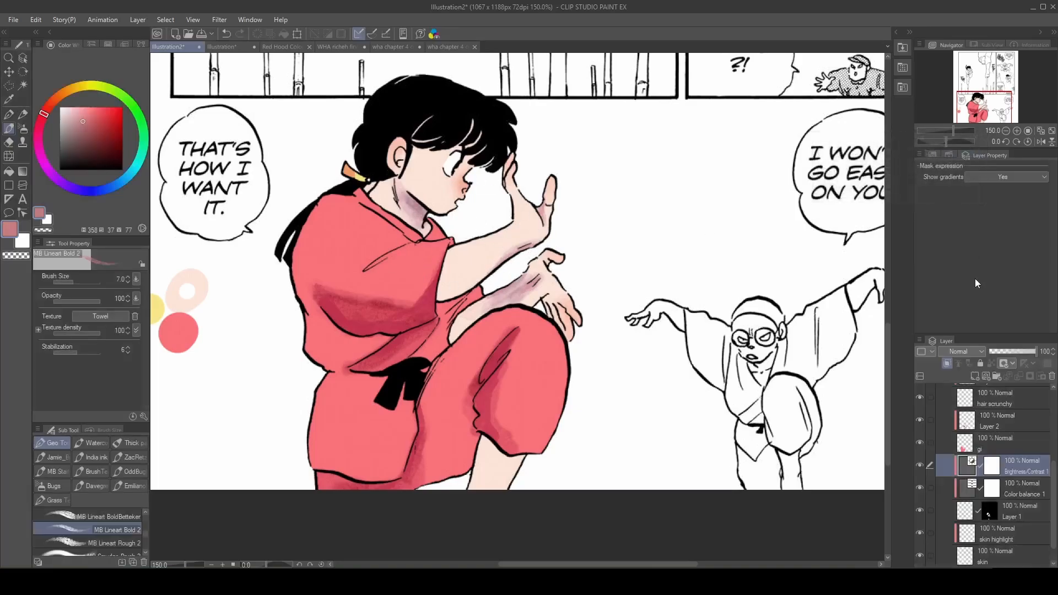
# Compare the skin shadows with the Brightness/Contrast correction layer hidden and shown.
pyautogui.click(920, 465)
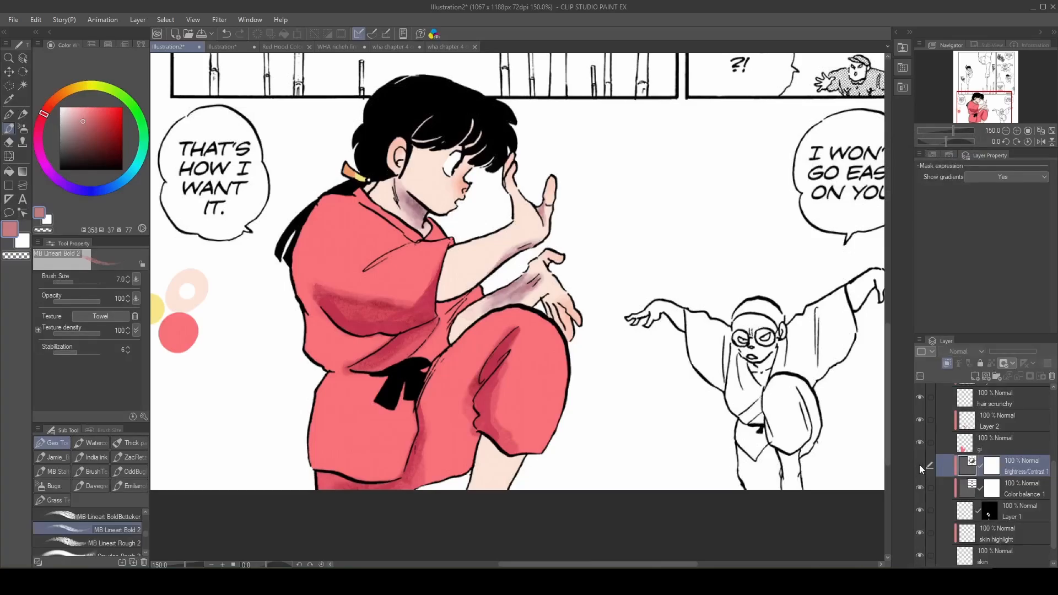
pyautogui.click(920, 467)
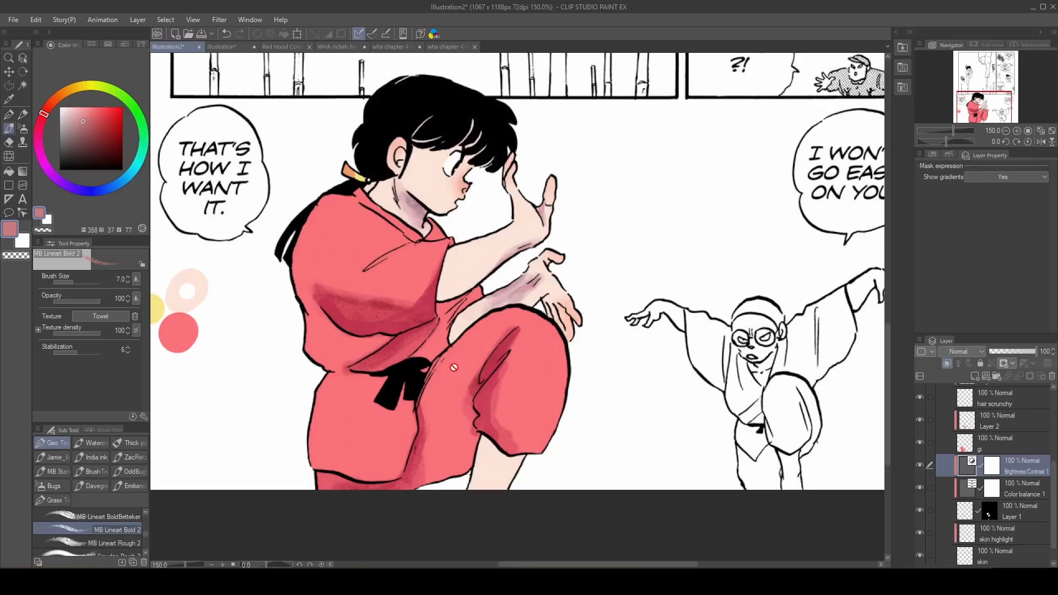
pyautogui.click(916, 466)
pyautogui.click(916, 467)
pyautogui.click(916, 467)
pyautogui.click(916, 467)
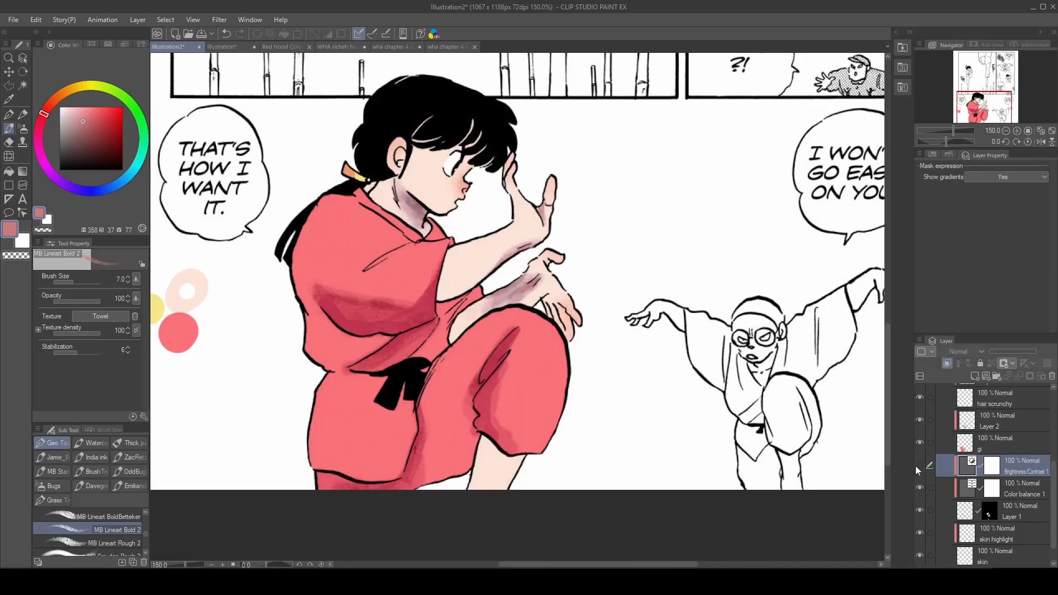
pyautogui.click(917, 467)
pyautogui.click(916, 467)
pyautogui.click(916, 467)
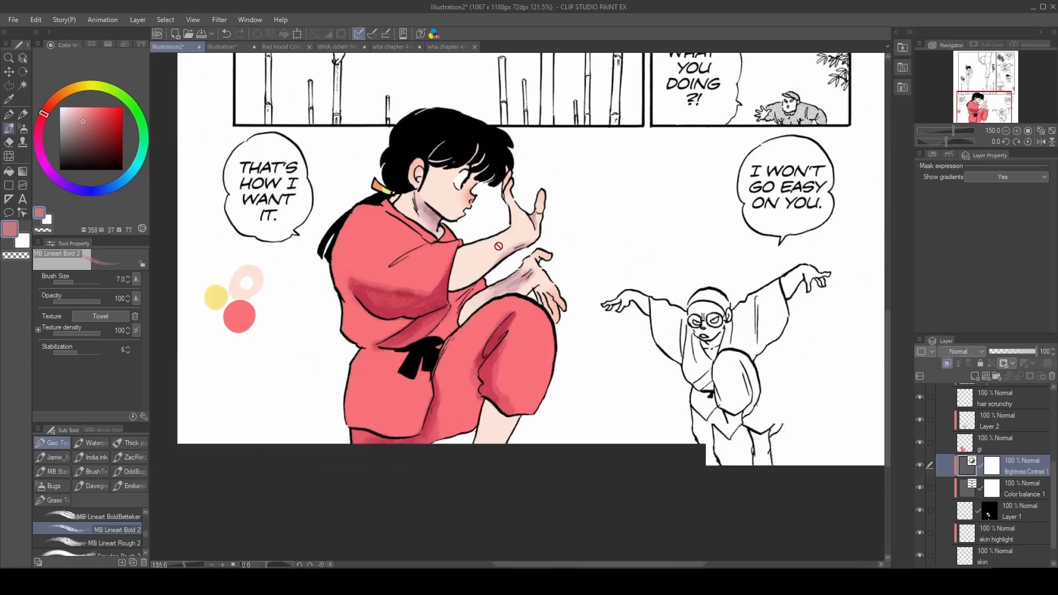
# Examine the corrected skin shadows on the neck and arms against the whole panel, close up and from afar.
pyautogui.scroll(-2, 497, 301)
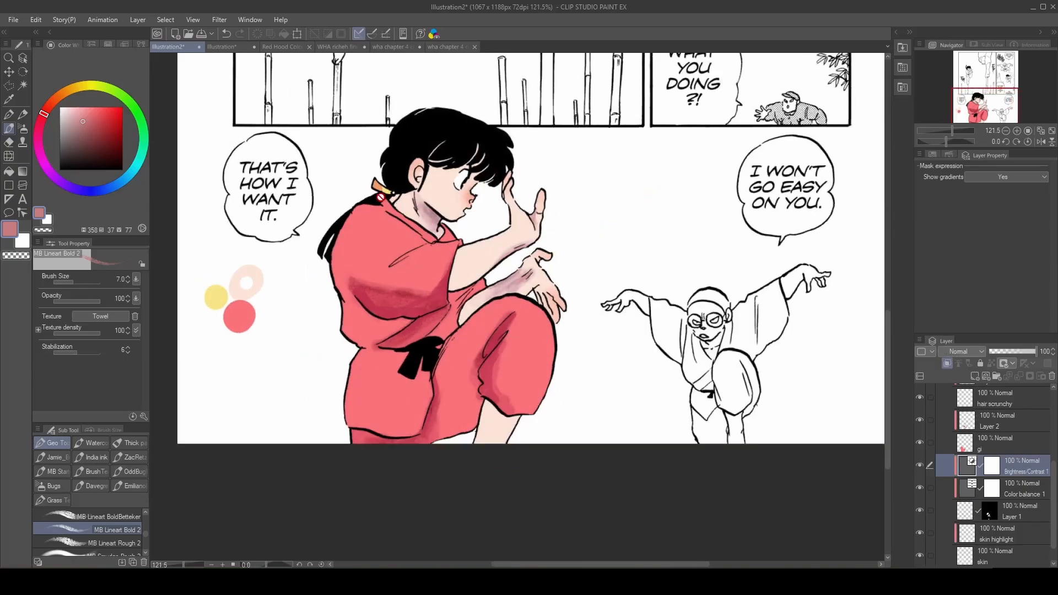
pyautogui.scroll(2, 380, 196)
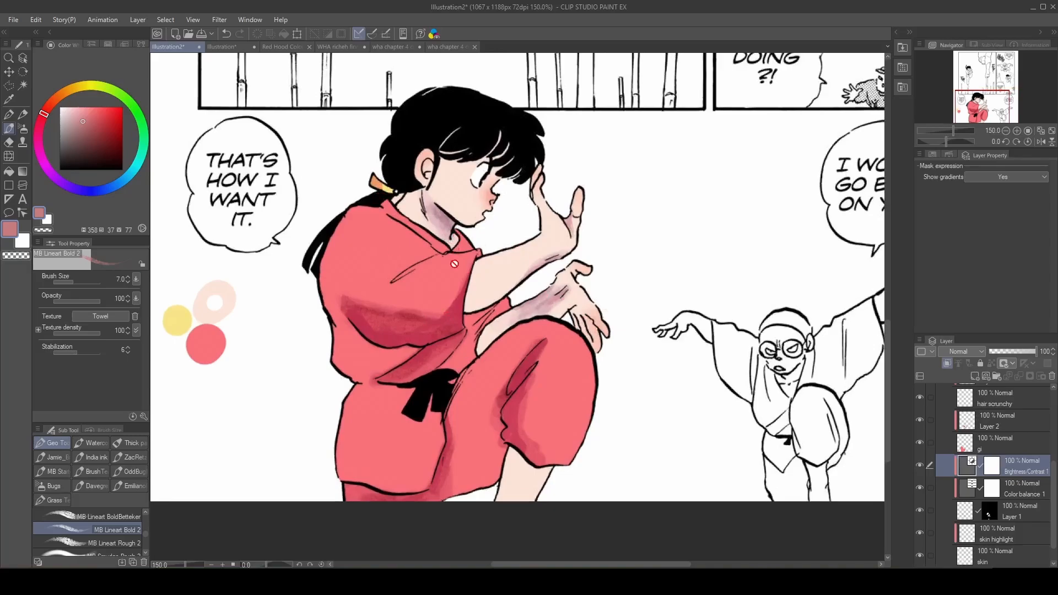
pyautogui.scroll(-2, 496, 358)
pyautogui.scroll(2, 441, 242)
pyautogui.scroll(3, 317, 215)
pyautogui.scroll(1, 317, 215)
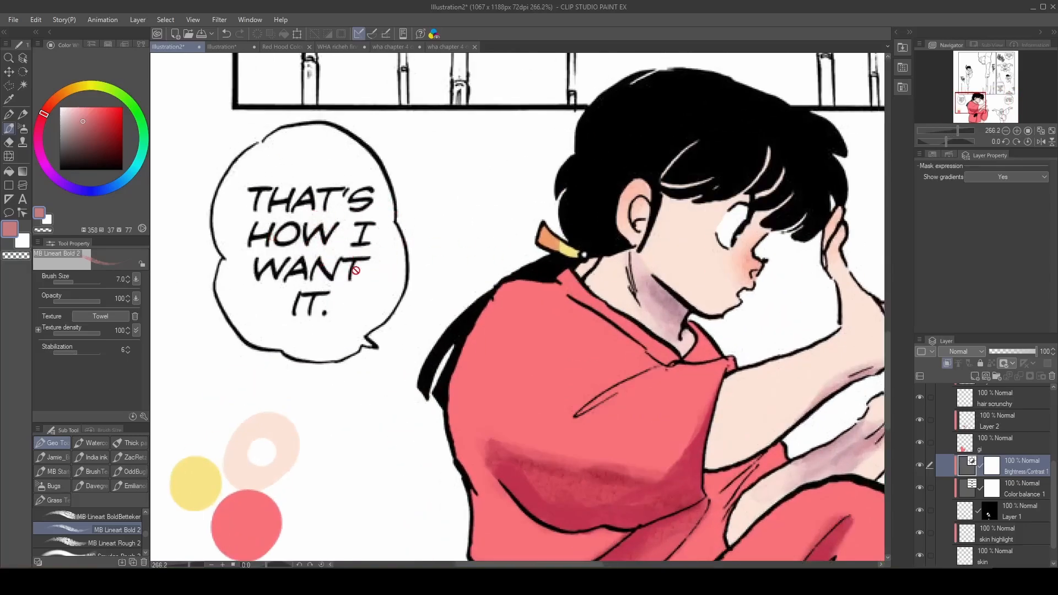
pyautogui.scroll(-2, 319, 243)
pyautogui.scroll(1, 472, 319)
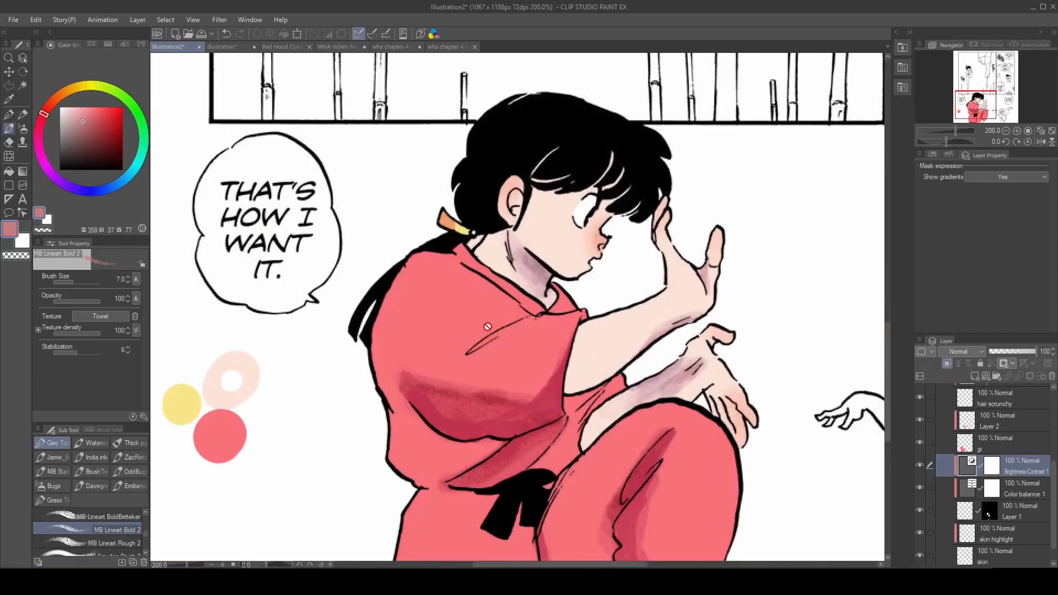
# Mask Layer 2 to the painted area of the gi layer and turn off its clipping to the layer below.
pyautogui.click(986, 442)
pyautogui.keyDown('ctrl'); pyautogui.click(965, 444); pyautogui.keyUp('ctrl')
pyautogui.click(1001, 422)
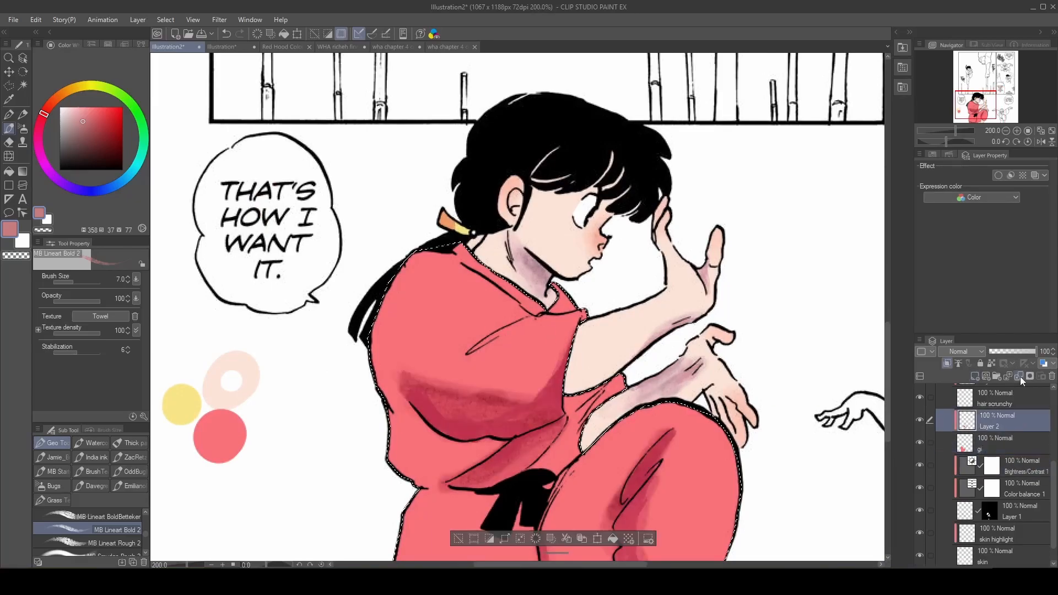
pyautogui.click(1029, 376)
pyautogui.click(948, 364)
# Add a Brightness/Contrast correction layer above Layer 2 and clip it to that layer.
pyautogui.rightClick(1003, 420)
pyautogui.moveTo(981, 151)
pyautogui.click(859, 154)
pyautogui.click(959, 151)
pyautogui.click(947, 363)
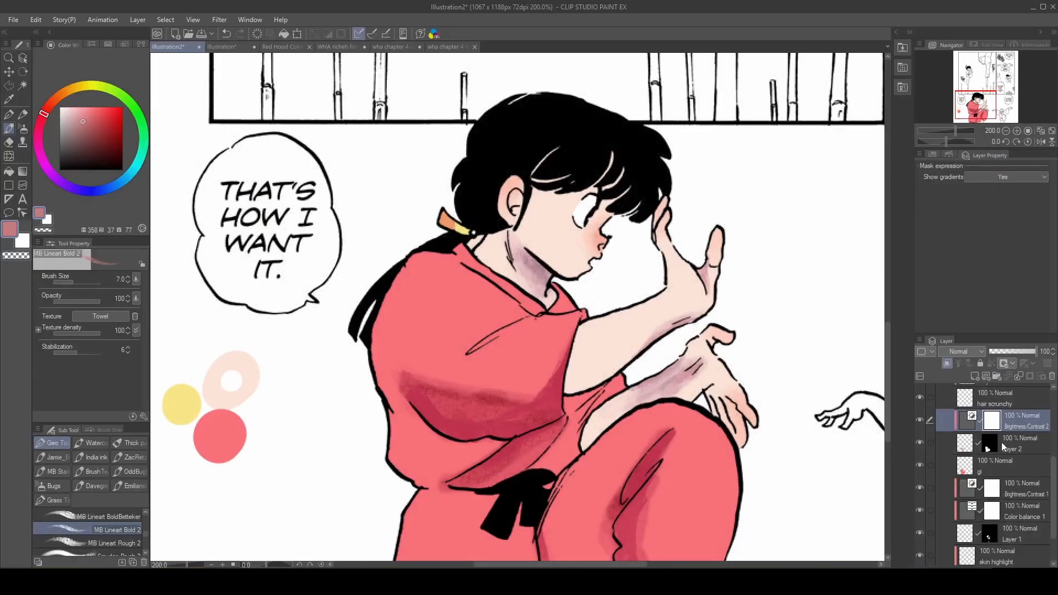
# Set the gi shadow's correction layer to brightness -4 and contrast -19, and check the result against the whole panel.
pyautogui.doubleClick(967, 421)
pyautogui.moveTo(873, 196)
pyautogui.mouseDown()
pyautogui.moveTo(892, 193)
pyautogui.moveTo(862, 196)
pyautogui.moveTo(875, 168)
pyautogui.mouseUp()
pyautogui.scroll(-2, 347, 133)
pyautogui.scroll(-4, 606, 237)
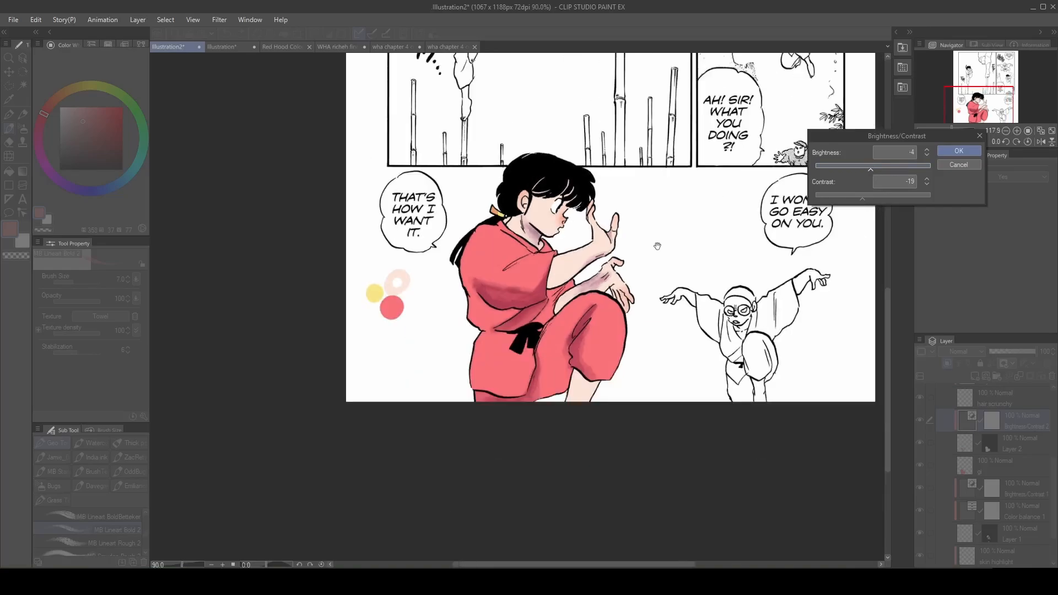
pyautogui.scroll(6, 601, 246)
pyautogui.click(958, 151)
pyautogui.scroll(-4, 502, 165)
pyautogui.scroll(4, 482, 154)
pyautogui.scroll(-2, 937, 496)
# Add a Hue/Saturation/Luminosity correction layer above the skin highlight layer.
pyautogui.click(918, 511)
pyautogui.click(998, 512)
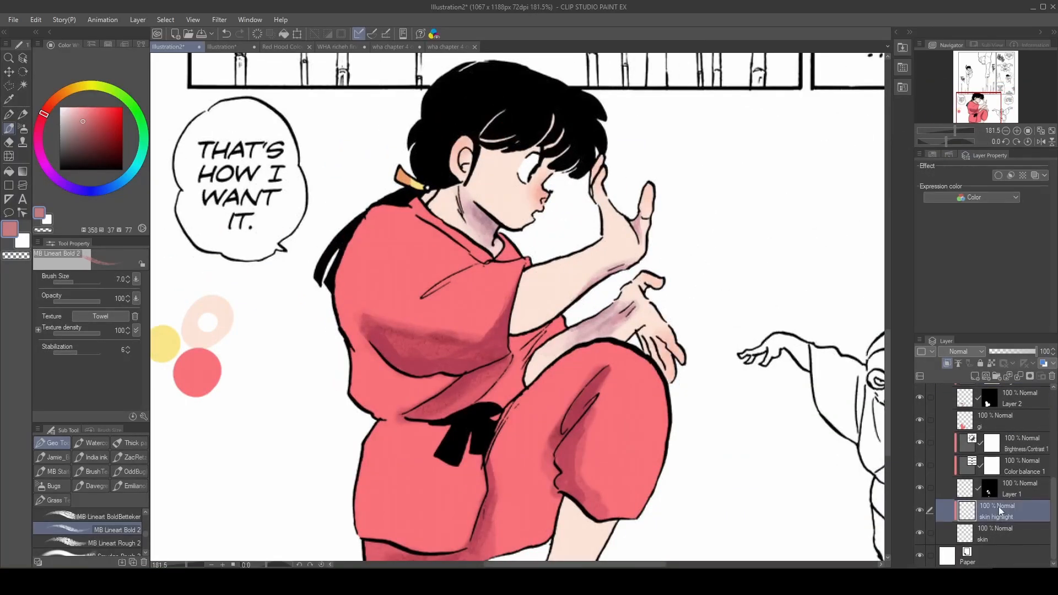
pyautogui.rightClick(1020, 513)
pyautogui.click(848, 258)
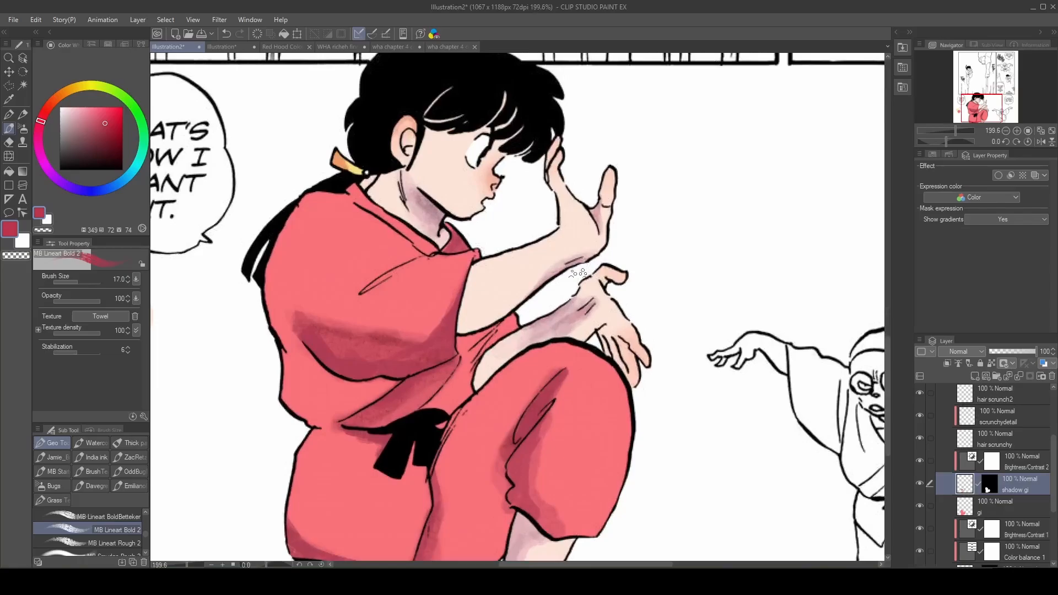
pyautogui.scroll(-3, 940, 515)
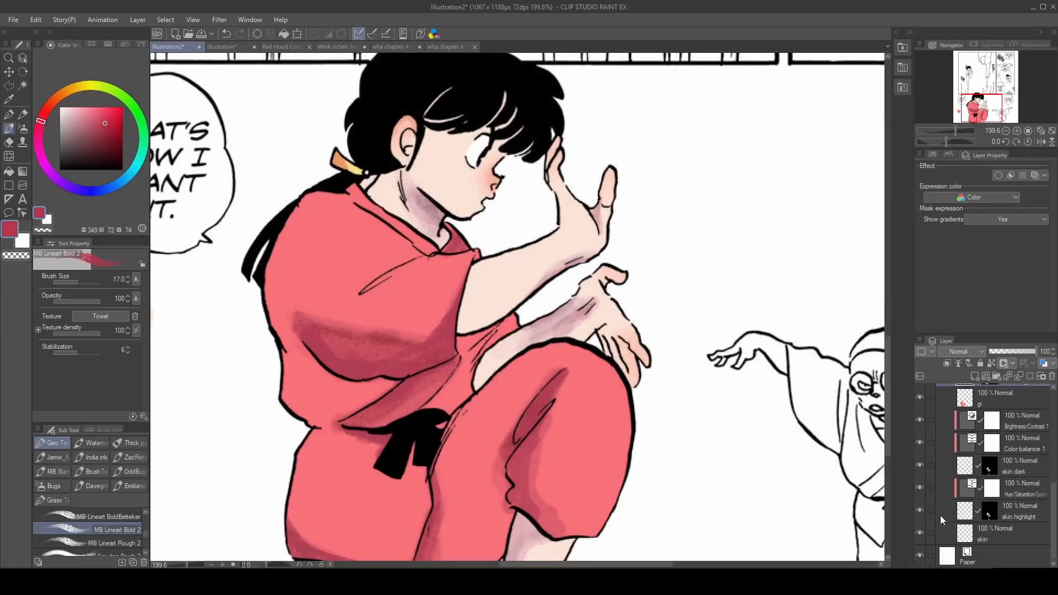
pyautogui.click(940, 515)
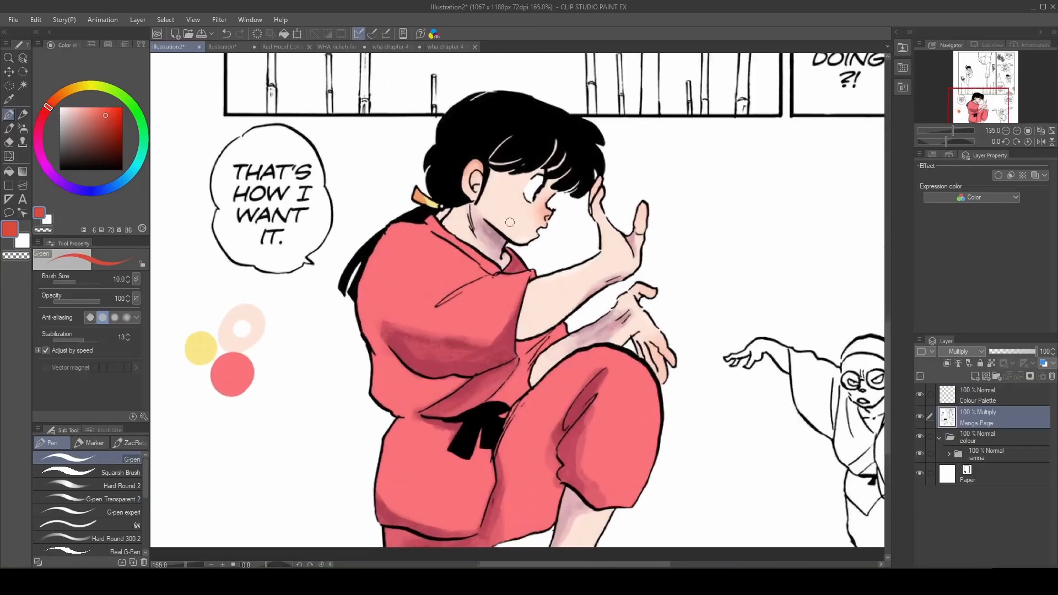
pyautogui.scroll(-1, 545, 235)
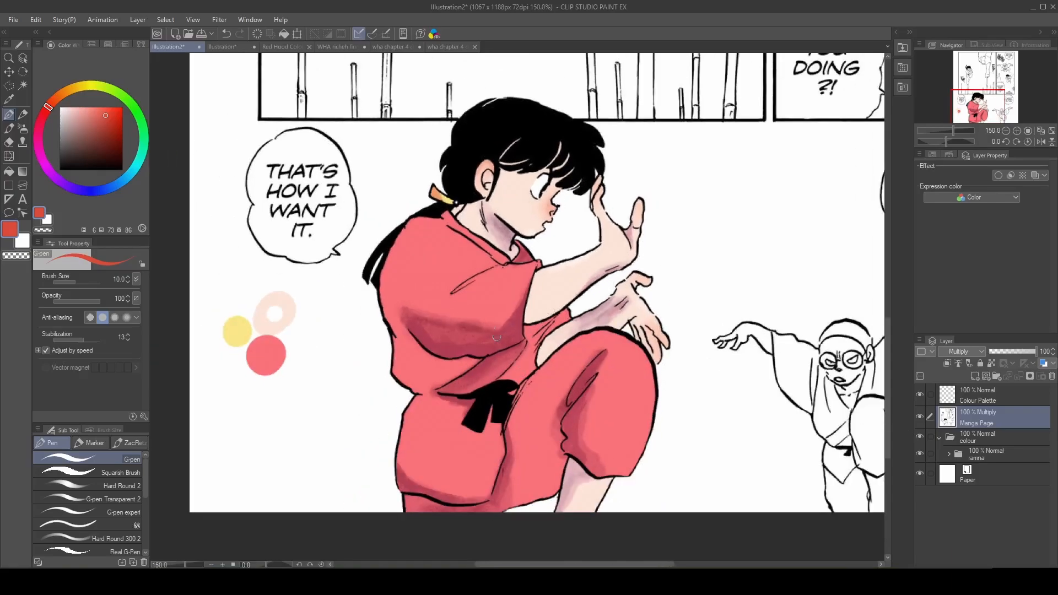
pyautogui.scroll(2, 227, 156)
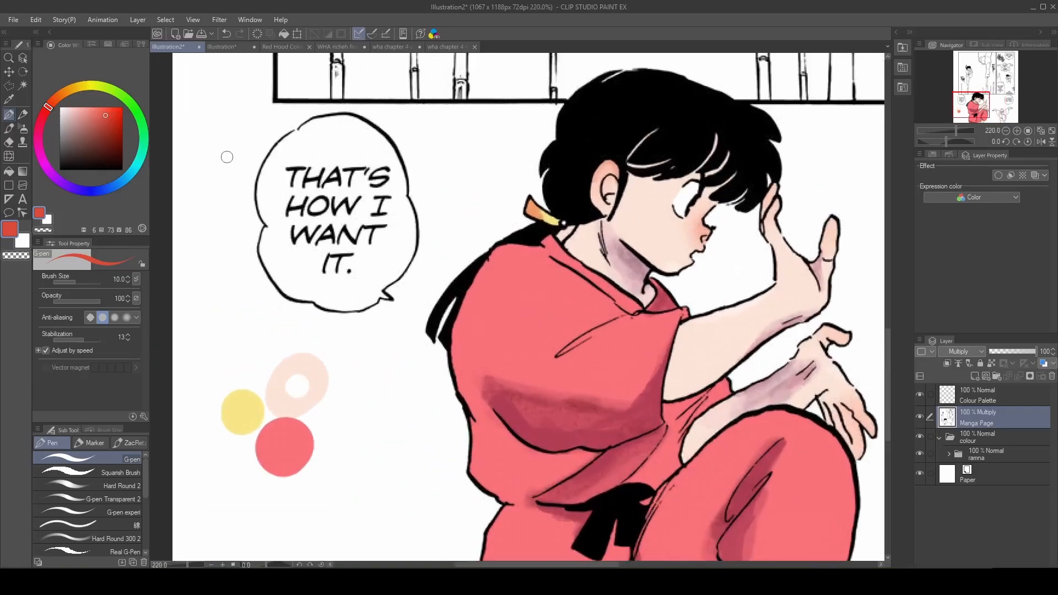
pyautogui.moveTo(241, 213); pyautogui.dragTo(383, 289)
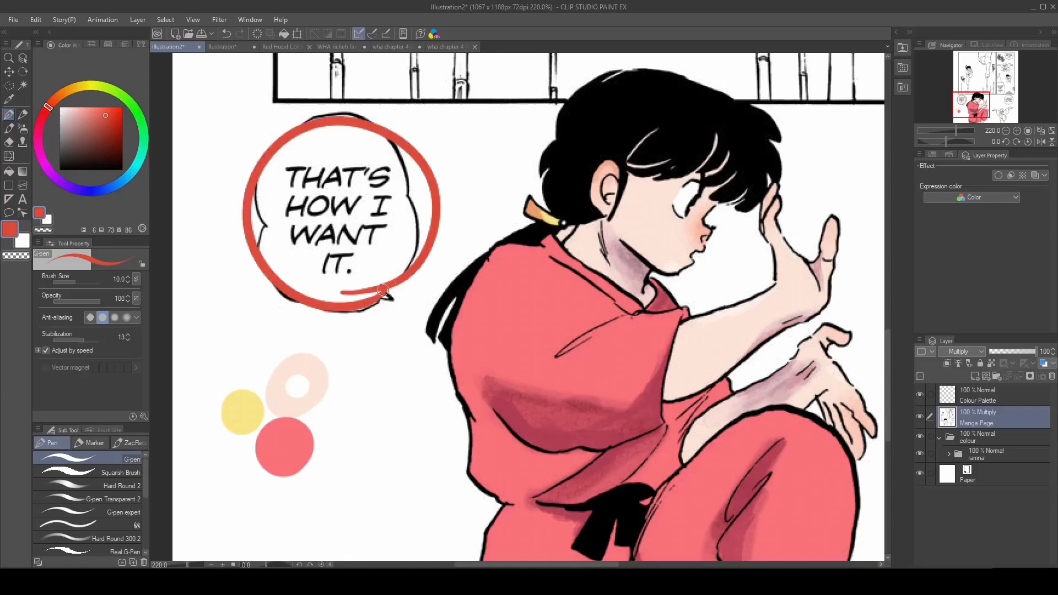
pyautogui.hotkey('ctrl', 'z')
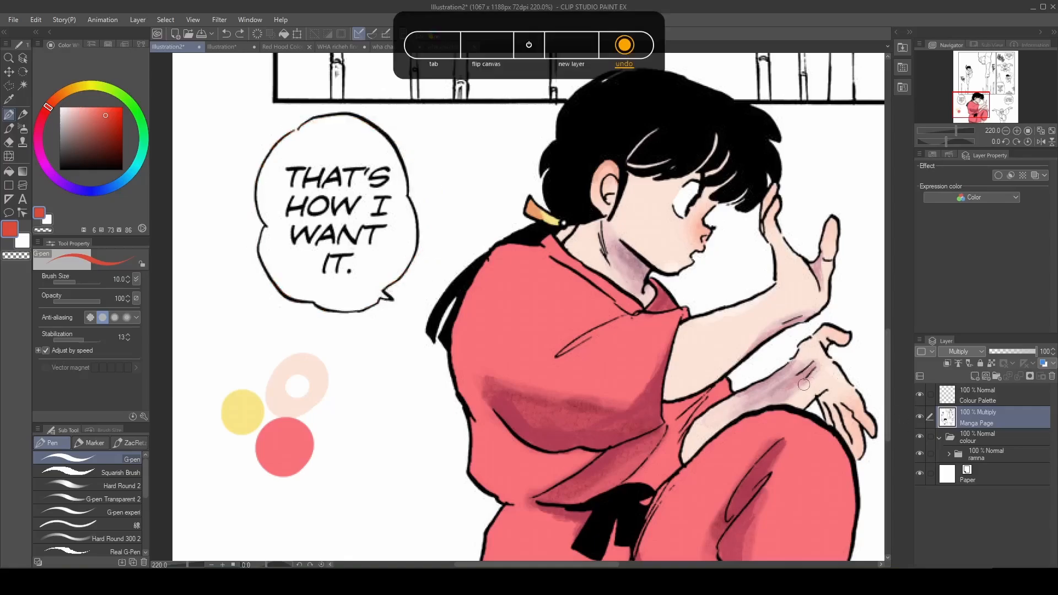
# Create a new layer above the Manga Page layer and set its blending mode to Hard light.
pyautogui.hotkey('ctrl', 'shift', 'n')
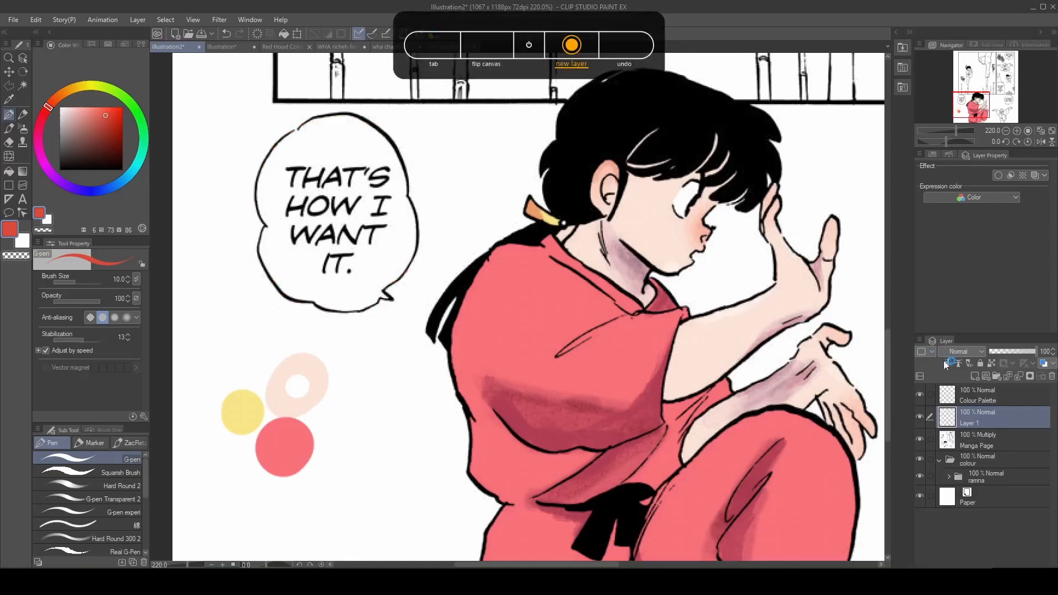
pyautogui.click(964, 351)
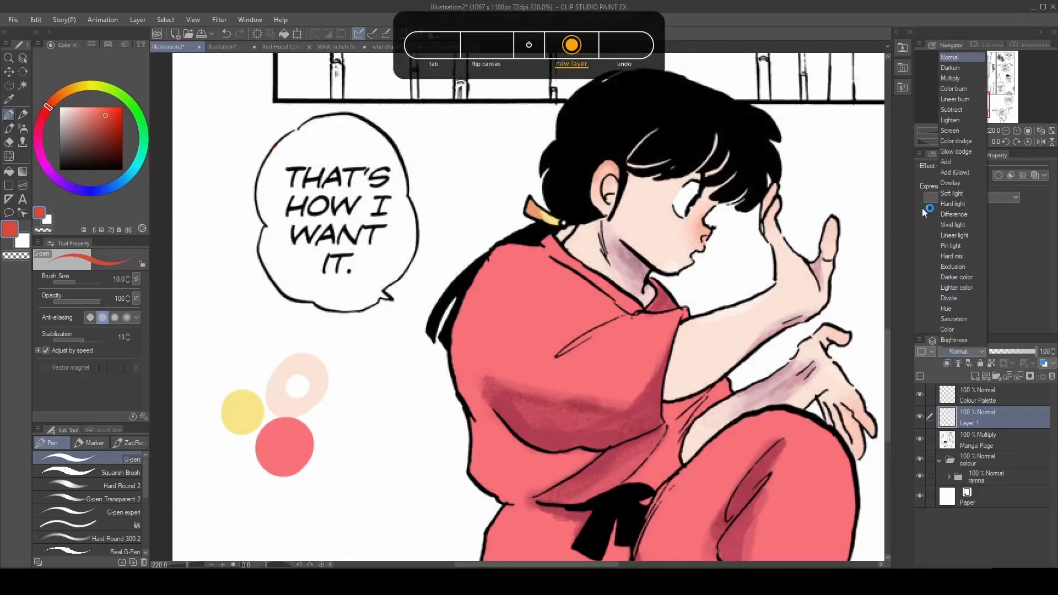
pyautogui.click(951, 204)
# Choose a bright red (hue 355, saturation 80, value 96) and reduce the G-pen's brush size to 5.
pyautogui.scroll(3, 280, 174)
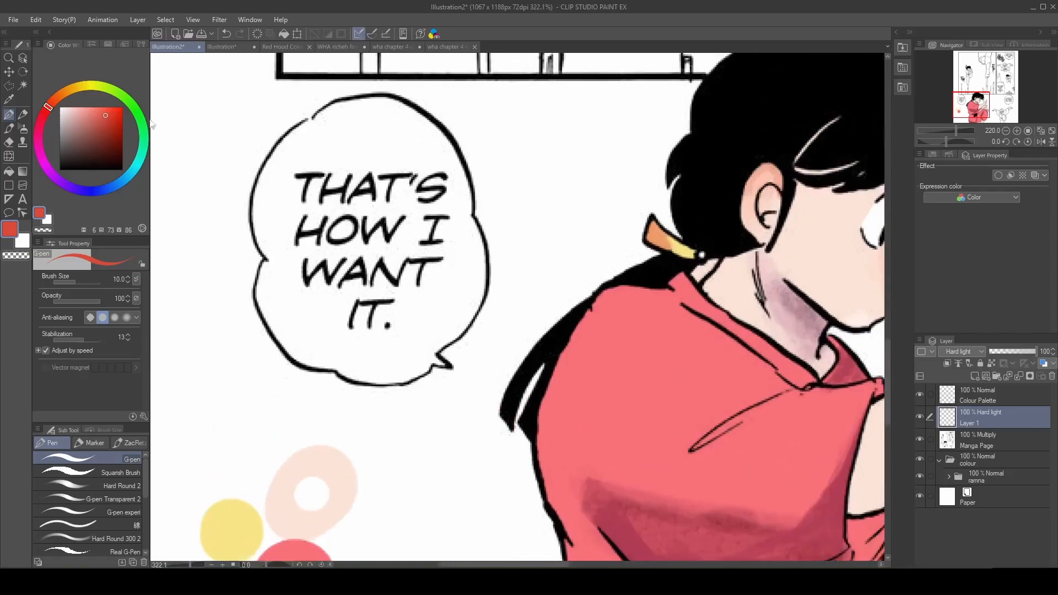
pyautogui.click(114, 110)
pyautogui.click(43, 116)
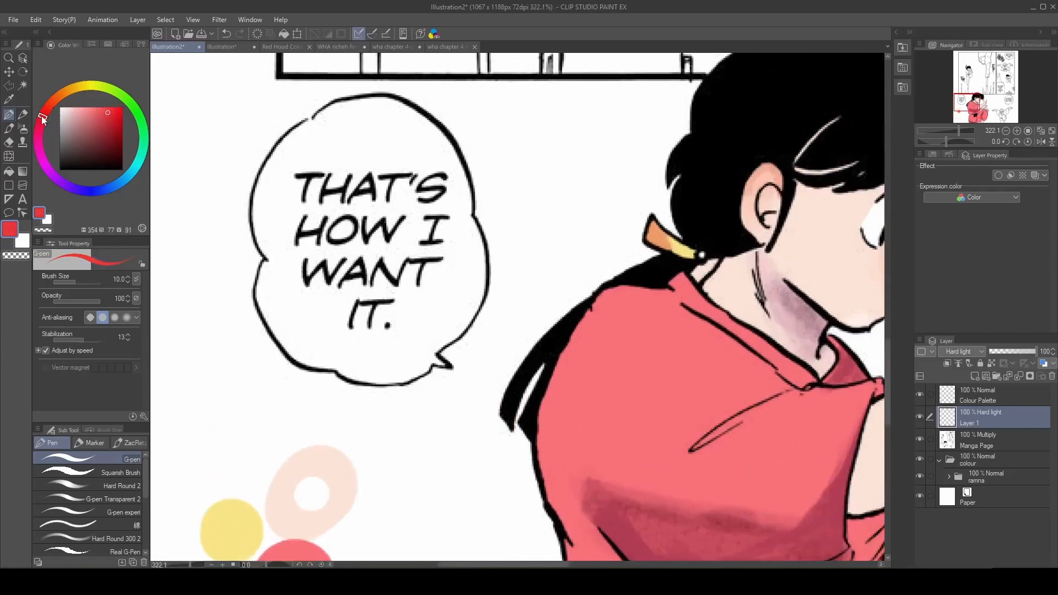
pyautogui.click(107, 109)
pyautogui.press('[')
pyautogui.press('[')
pyautogui.press('[')
pyautogui.press('[')
# Paint red over the letters T and H of "THAT'S" in the speech bubble on the Hard light layer.
pyautogui.moveTo(297, 177); pyautogui.dragTo(317, 176)
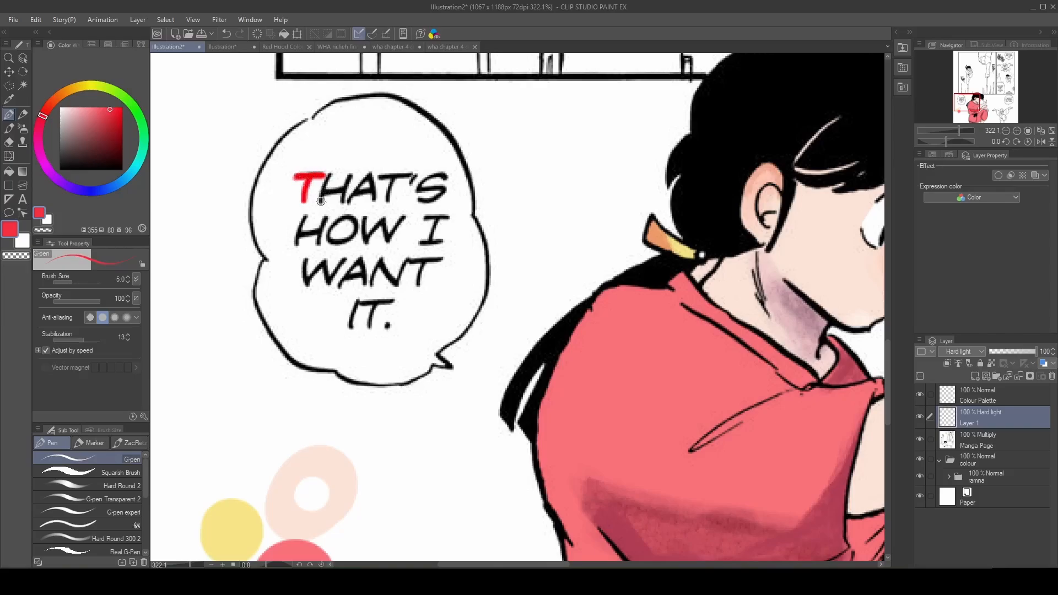
pyautogui.moveTo(321, 201); pyautogui.dragTo(326, 183)
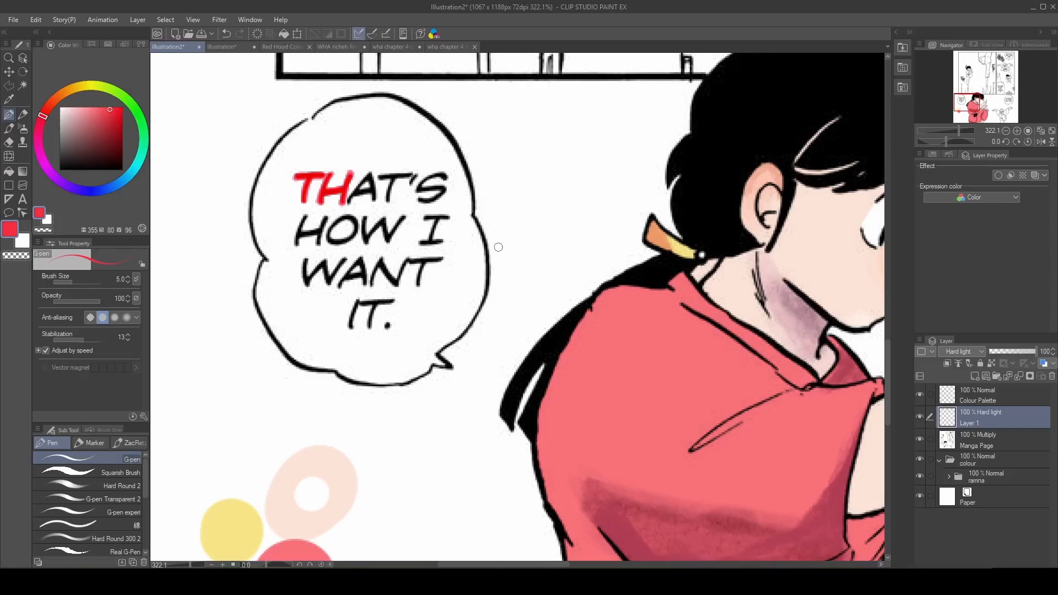
pyautogui.scroll(2, 346, 198)
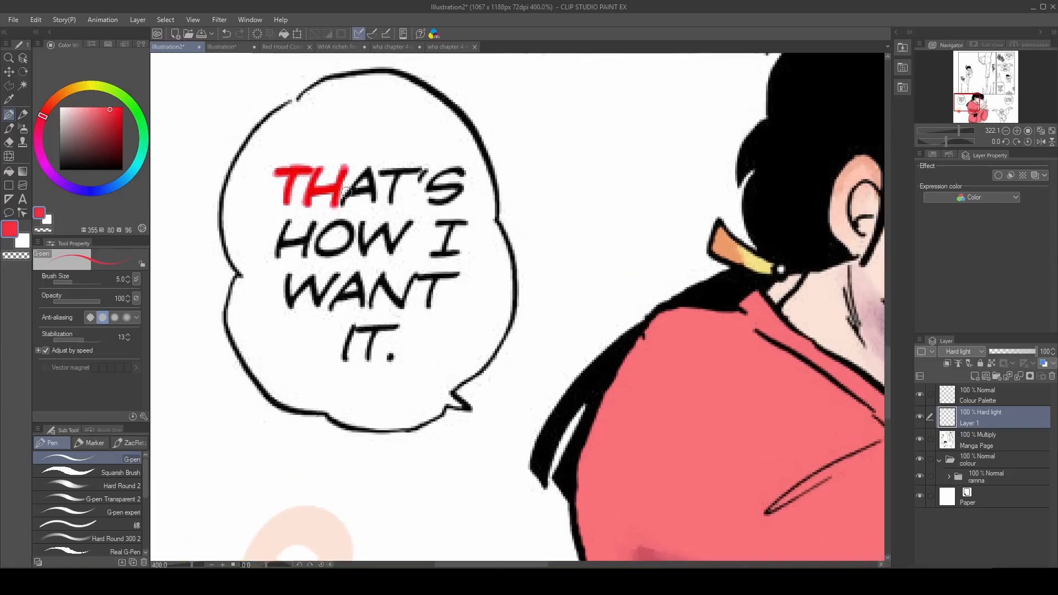
pyautogui.moveTo(341, 203); pyautogui.dragTo(356, 184)
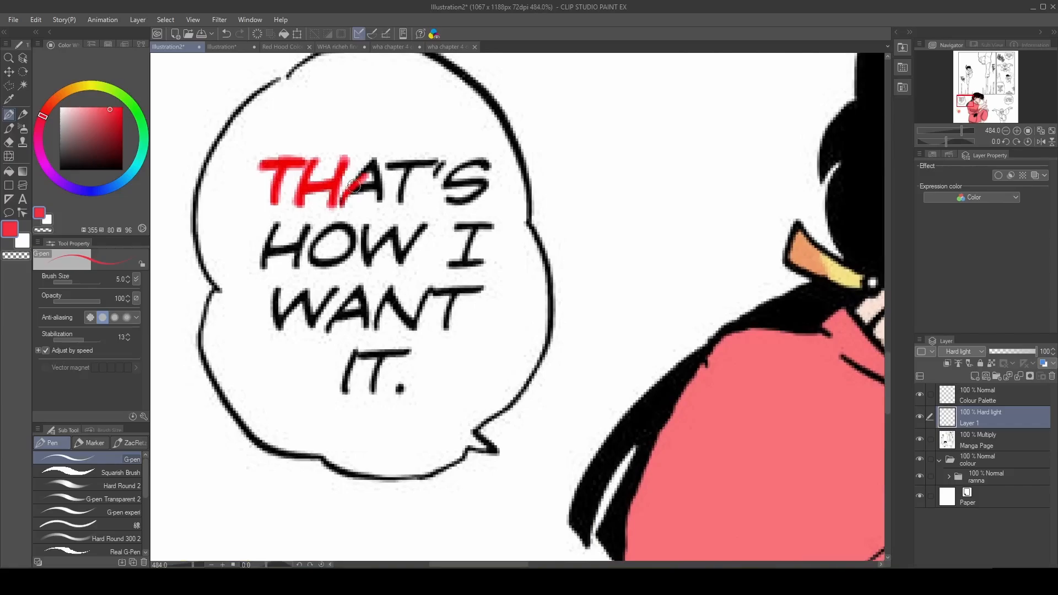
pyautogui.hotkey('ctrl', 'z')
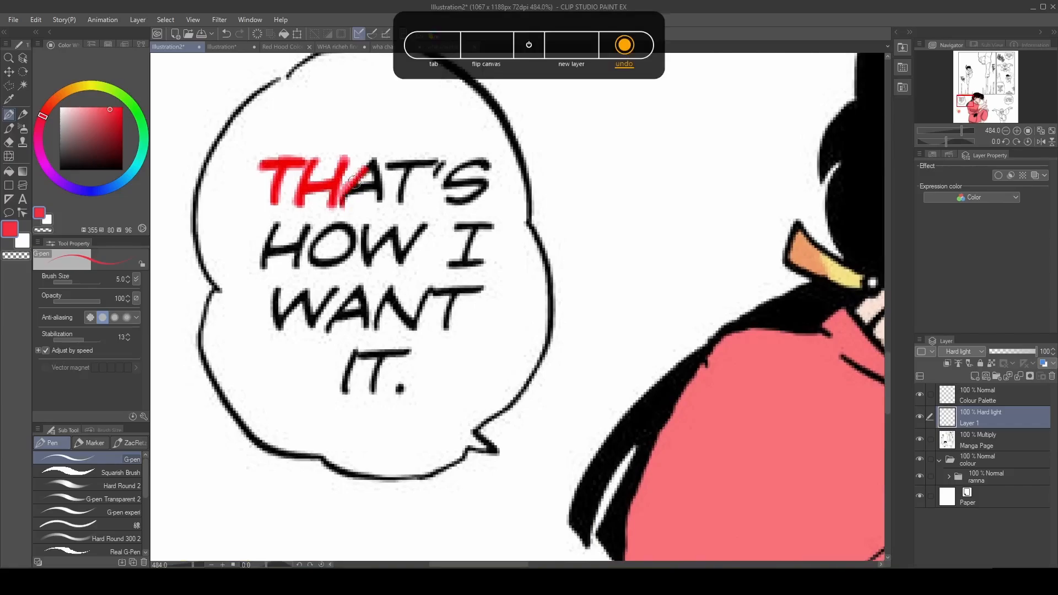
pyautogui.moveTo(360, 158)
pyautogui.mouseDown()
pyautogui.moveTo(387, 113)
pyautogui.moveTo(352, 131)
pyautogui.moveTo(326, 125)
pyautogui.moveTo(363, 119)
pyautogui.moveTo(399, 88)
pyautogui.mouseUp()
pyautogui.hotkey('ctrl', 'z')
pyautogui.moveTo(359, 146)
pyautogui.mouseDown()
pyautogui.moveTo(362, 117)
pyautogui.moveTo(386, 104)
pyautogui.mouseUp()
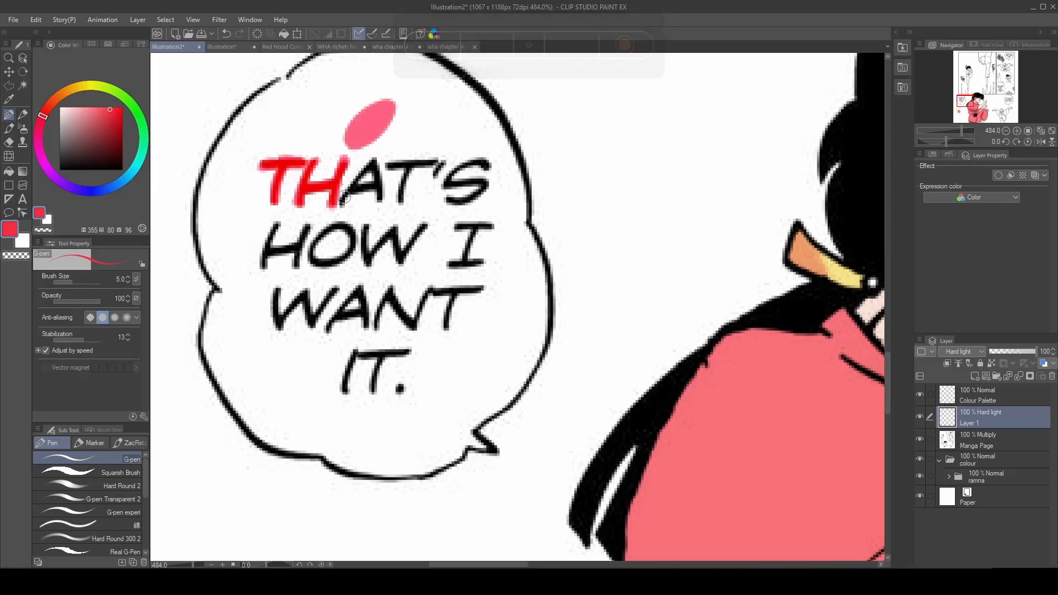
pyautogui.hotkey('ctrl', 'z')
# Colour the letter A of "THAT'S" red, covering its remaining black parts.
pyautogui.moveTo(343, 204)
pyautogui.mouseDown()
pyautogui.moveTo(374, 159)
pyautogui.moveTo(380, 203)
pyautogui.mouseUp()
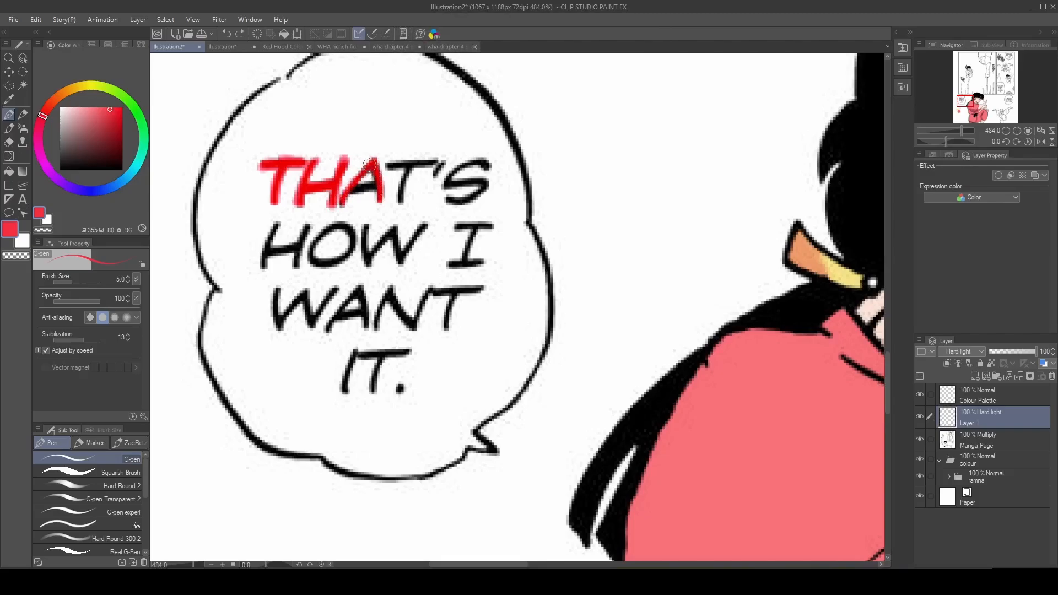
pyautogui.moveTo(374, 184)
pyautogui.mouseDown()
pyautogui.moveTo(353, 195)
pyautogui.moveTo(377, 187)
pyautogui.mouseUp()
pyautogui.scroll(-2, 391, 164)
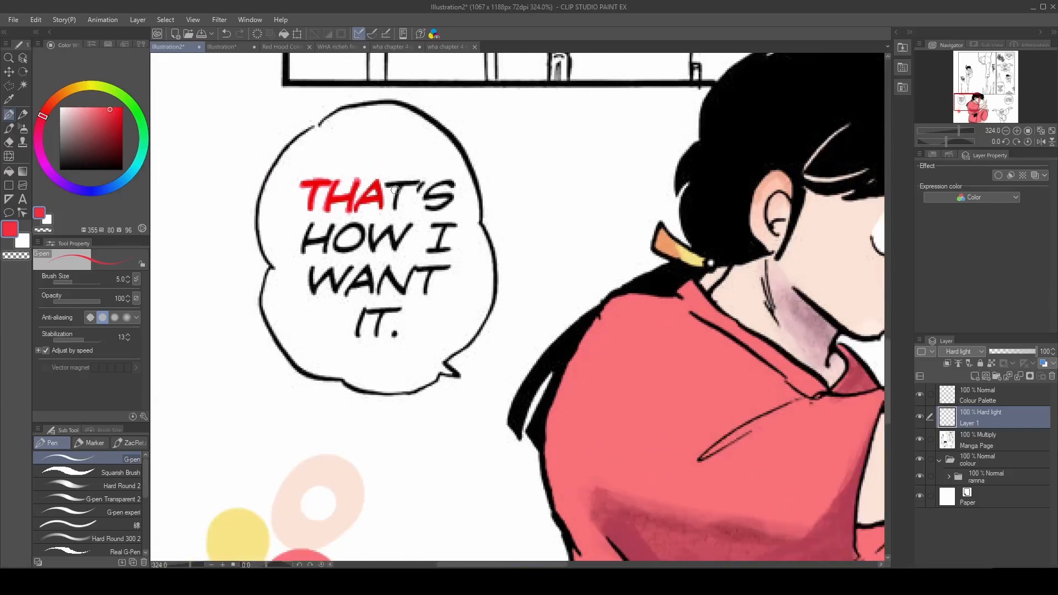
pyautogui.scroll(2, 395, 190)
pyautogui.scroll(-2, 394, 189)
# Colour the apostrophe, the second T and the S of "THAT'S" red.
pyautogui.scroll(4, 408, 188)
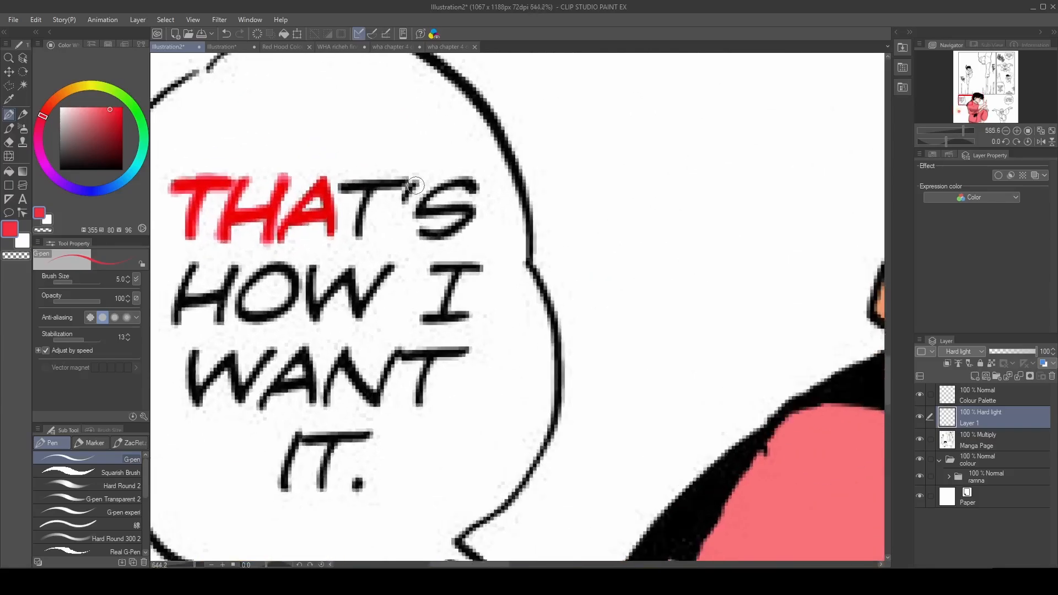
pyautogui.scroll(1, 415, 186)
pyautogui.moveTo(414, 184); pyautogui.dragTo(405, 192)
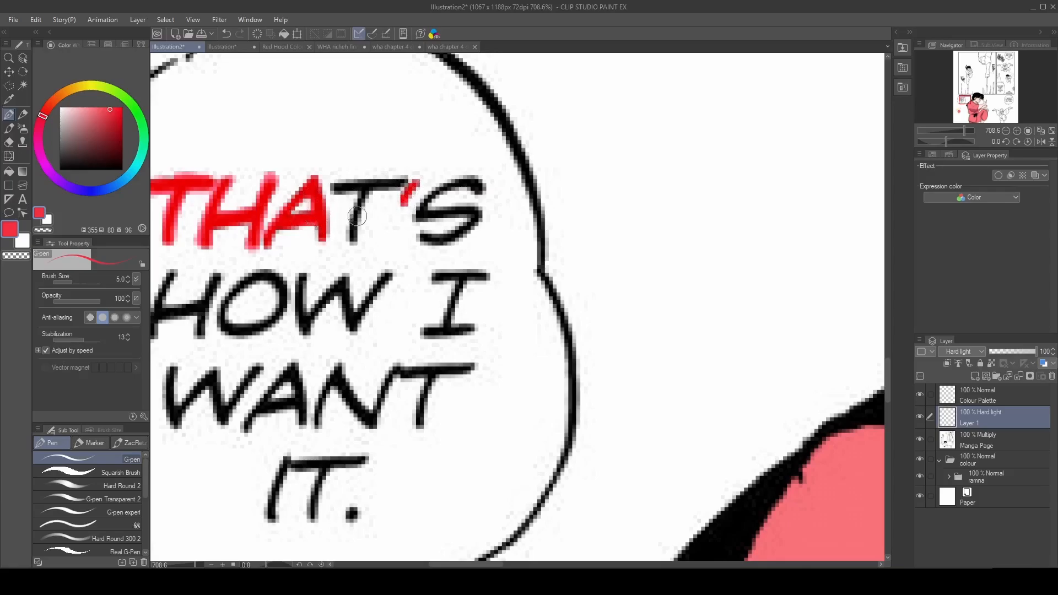
pyautogui.moveTo(352, 220)
pyautogui.mouseDown()
pyautogui.moveTo(354, 245)
pyautogui.moveTo(366, 194)
pyautogui.moveTo(334, 190)
pyautogui.moveTo(401, 183)
pyautogui.mouseUp()
pyautogui.scroll(-3, 401, 183)
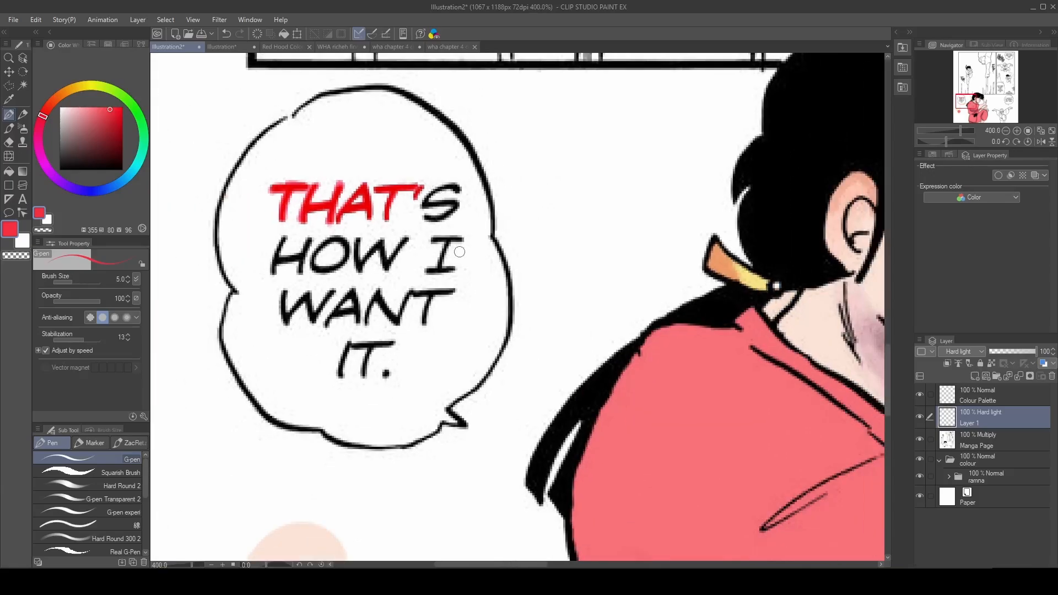
pyautogui.scroll(1, 404, 192)
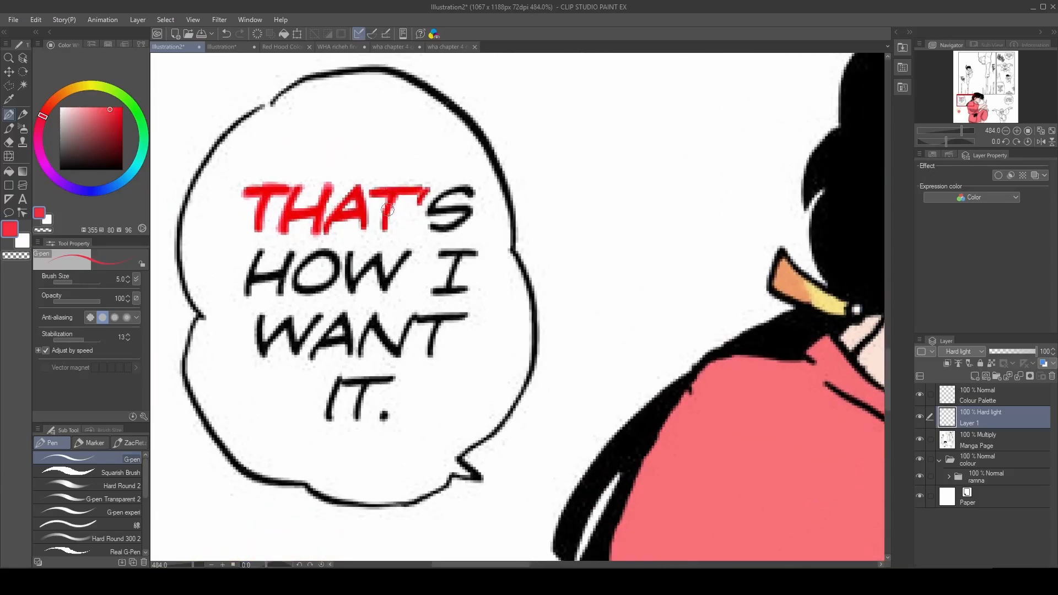
pyautogui.scroll(3, 387, 209)
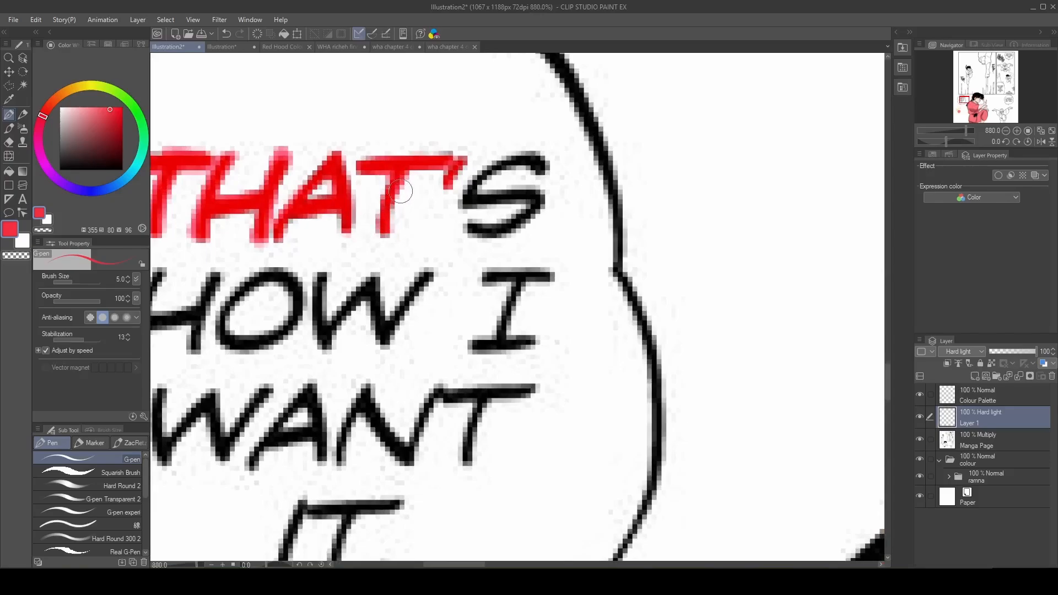
pyautogui.scroll(-2, 401, 191)
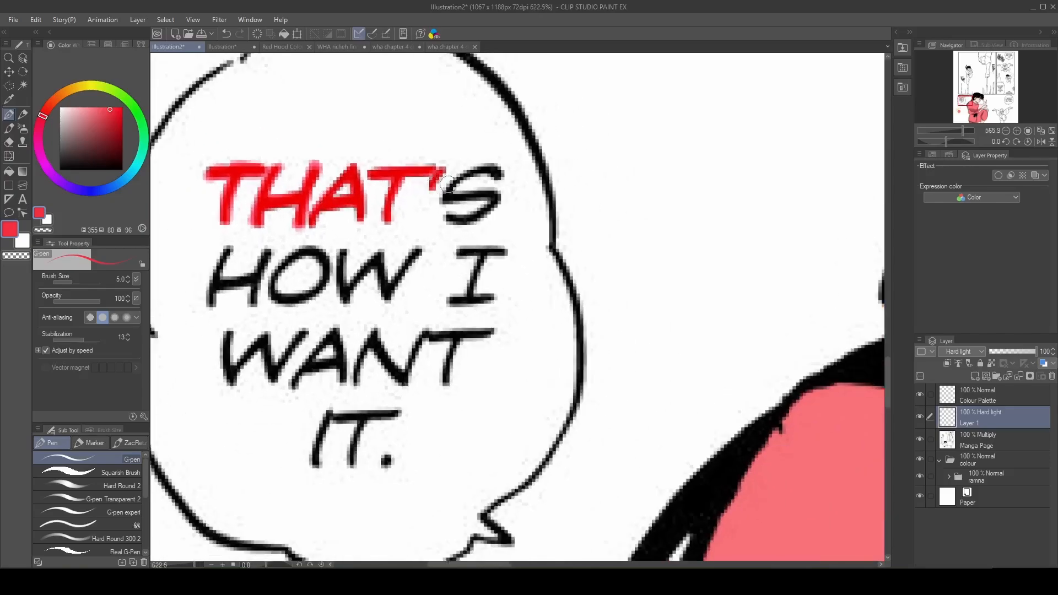
pyautogui.scroll(1, 448, 184)
pyautogui.moveTo(502, 173)
pyautogui.mouseDown()
pyautogui.moveTo(446, 199)
pyautogui.moveTo(450, 186)
pyautogui.moveTo(464, 202)
pyautogui.moveTo(445, 207)
pyautogui.moveTo(503, 201)
pyautogui.moveTo(476, 226)
pyautogui.moveTo(506, 206)
pyautogui.moveTo(446, 230)
pyautogui.moveTo(470, 229)
pyautogui.mouseUp()
pyautogui.scroll(-6, 496, 182)
pyautogui.scroll(1, 339, 237)
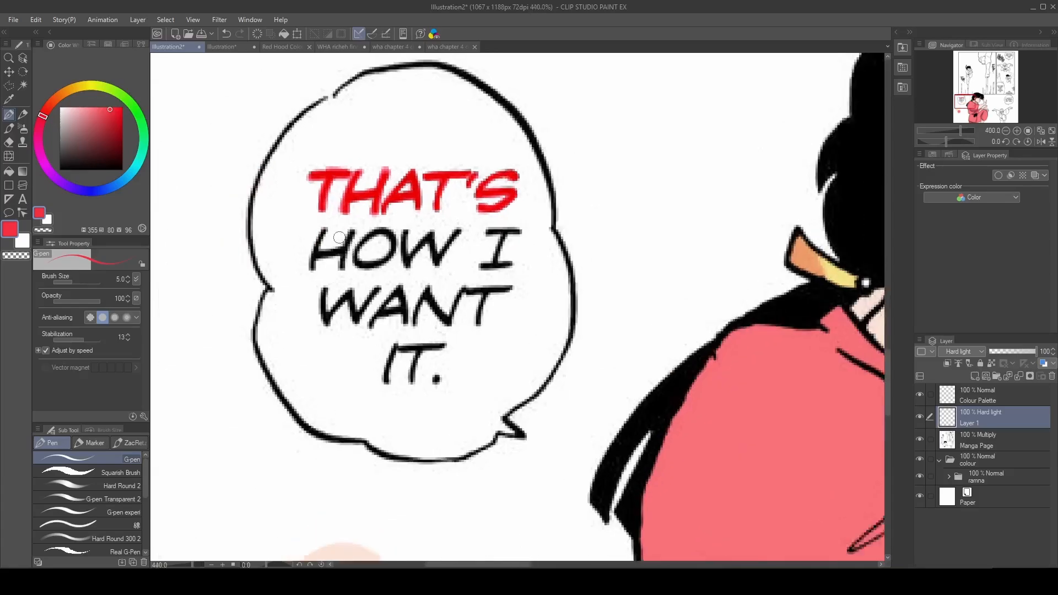
# Paint red over the words "HOW I" in the second line of the speech bubble.
pyautogui.scroll(3, 339, 237)
pyautogui.moveTo(319, 227)
pyautogui.mouseDown()
pyautogui.moveTo(303, 285)
pyautogui.moveTo(321, 229)
pyautogui.moveTo(310, 266)
pyautogui.moveTo(346, 281)
pyautogui.moveTo(358, 246)
pyautogui.moveTo(414, 273)
pyautogui.moveTo(398, 228)
pyautogui.moveTo(376, 281)
pyautogui.moveTo(440, 229)
pyautogui.moveTo(441, 282)
pyautogui.moveTo(478, 230)
pyautogui.moveTo(485, 279)
pyautogui.moveTo(520, 227)
pyautogui.mouseUp()
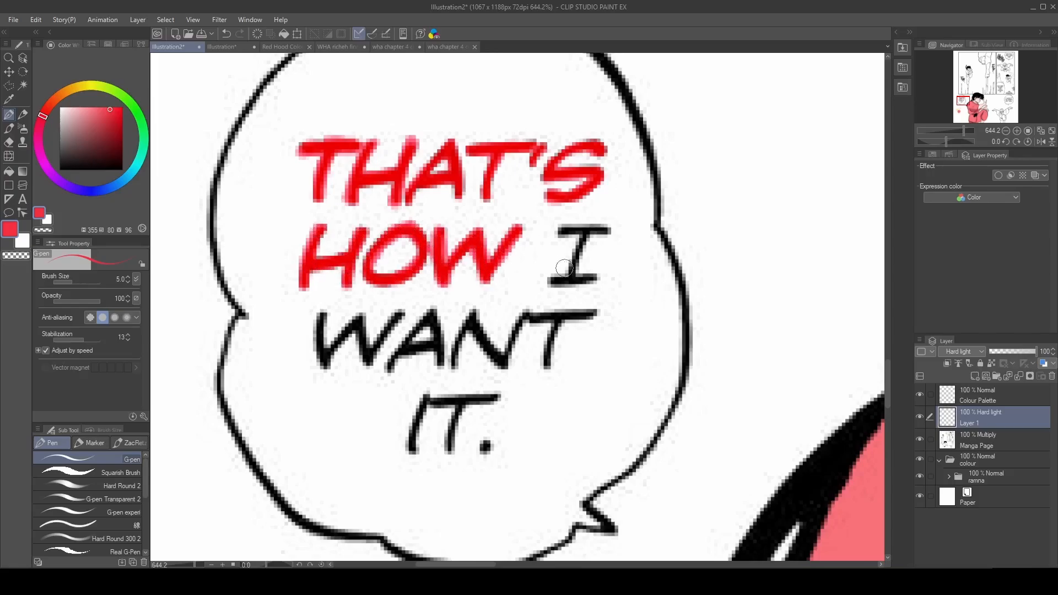
pyautogui.moveTo(564, 269)
pyautogui.mouseDown()
pyautogui.moveTo(583, 236)
pyautogui.moveTo(596, 232)
pyautogui.moveTo(557, 232)
pyautogui.mouseUp()
# Paint red over the word "WANT" in the third line of the speech bubble, redoing the first stroke.
pyautogui.moveTo(315, 310); pyautogui.dragTo(326, 362)
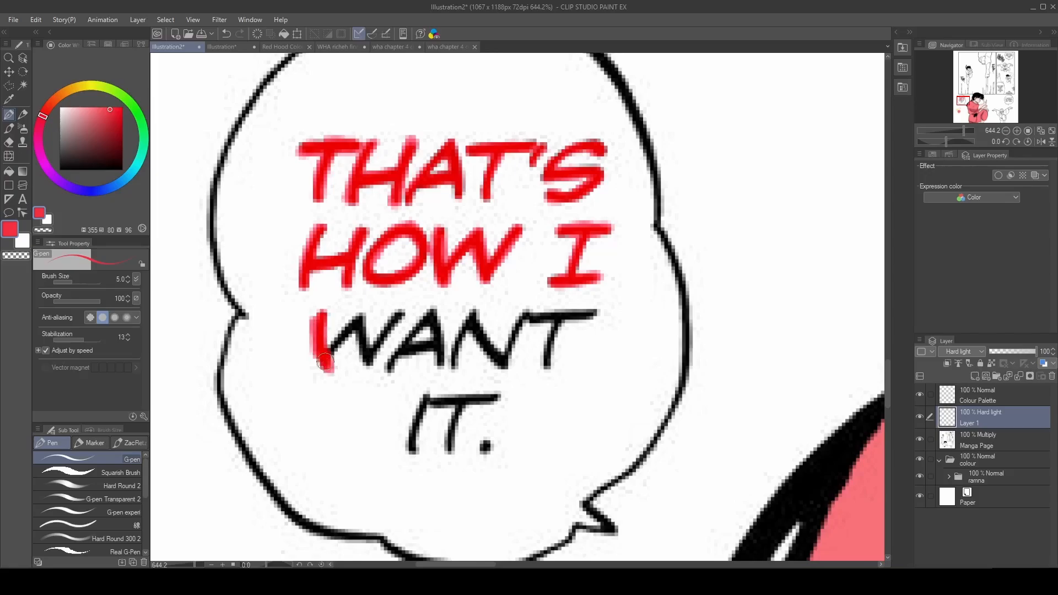
pyautogui.hotkey('ctrl', 'z')
pyautogui.moveTo(316, 312)
pyautogui.mouseDown()
pyautogui.moveTo(353, 318)
pyautogui.moveTo(366, 358)
pyautogui.moveTo(405, 315)
pyautogui.mouseUp()
pyautogui.moveTo(387, 369)
pyautogui.mouseDown()
pyautogui.moveTo(427, 317)
pyautogui.moveTo(437, 346)
pyautogui.moveTo(421, 344)
pyautogui.moveTo(440, 363)
pyautogui.mouseUp()
pyautogui.moveTo(401, 352)
pyautogui.mouseDown()
pyautogui.moveTo(492, 350)
pyautogui.moveTo(524, 314)
pyautogui.mouseUp()
pyautogui.moveTo(530, 319)
pyautogui.mouseDown()
pyautogui.moveTo(572, 316)
pyautogui.moveTo(547, 366)
pyautogui.mouseUp()
# Paint red over the word "IT" and its full stop in the last line of the speech bubble.
pyautogui.moveTo(429, 395); pyautogui.dragTo(411, 451)
pyautogui.moveTo(458, 409); pyautogui.dragTo(450, 452)
pyautogui.moveTo(498, 395); pyautogui.dragTo(455, 405)
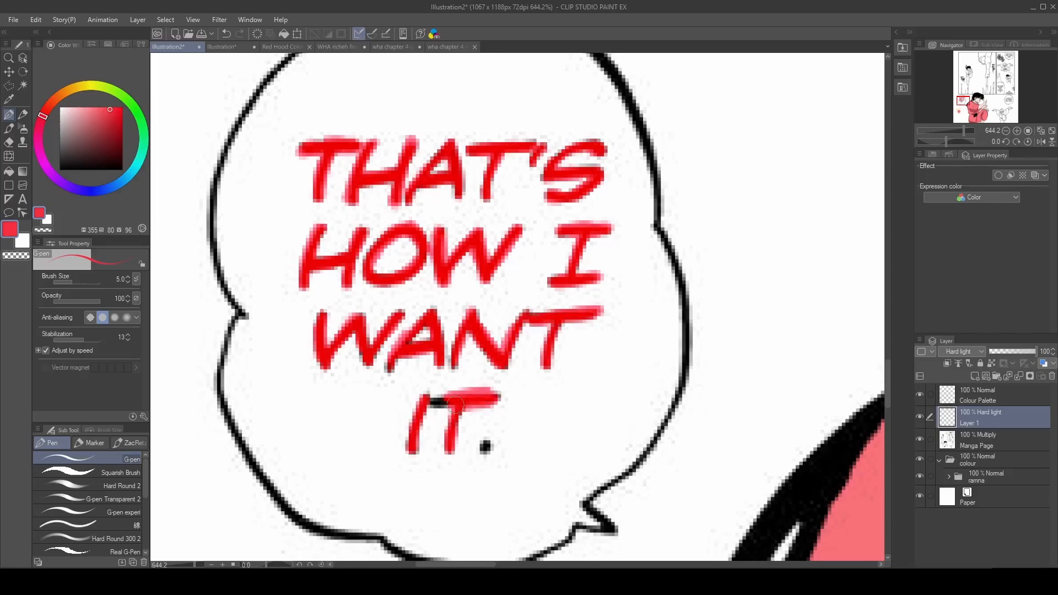
pyautogui.click(485, 446)
pyautogui.scroll(-2, 415, 300)
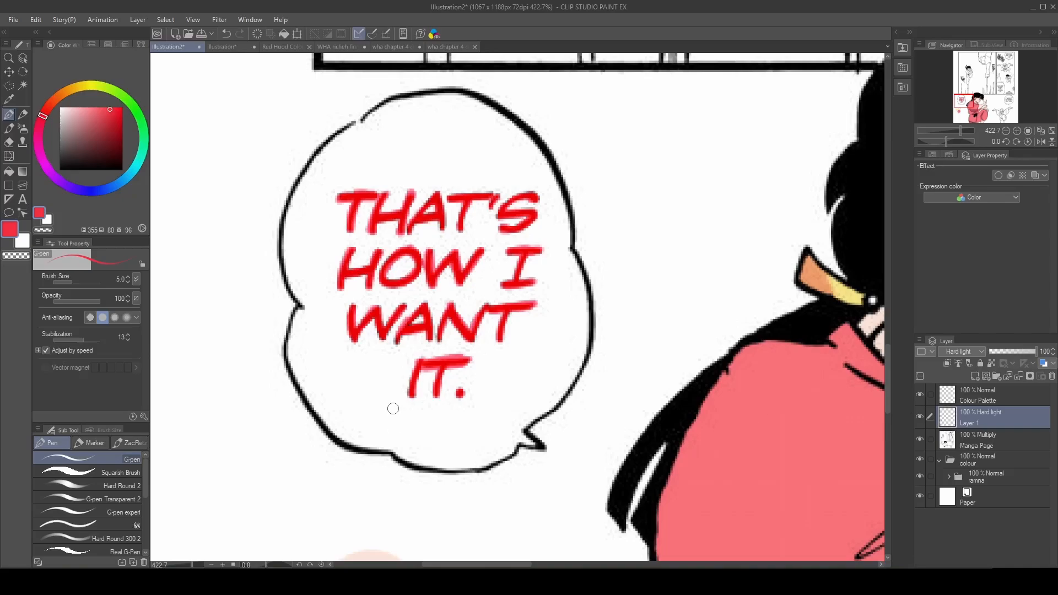
pyautogui.scroll(2, 437, 343)
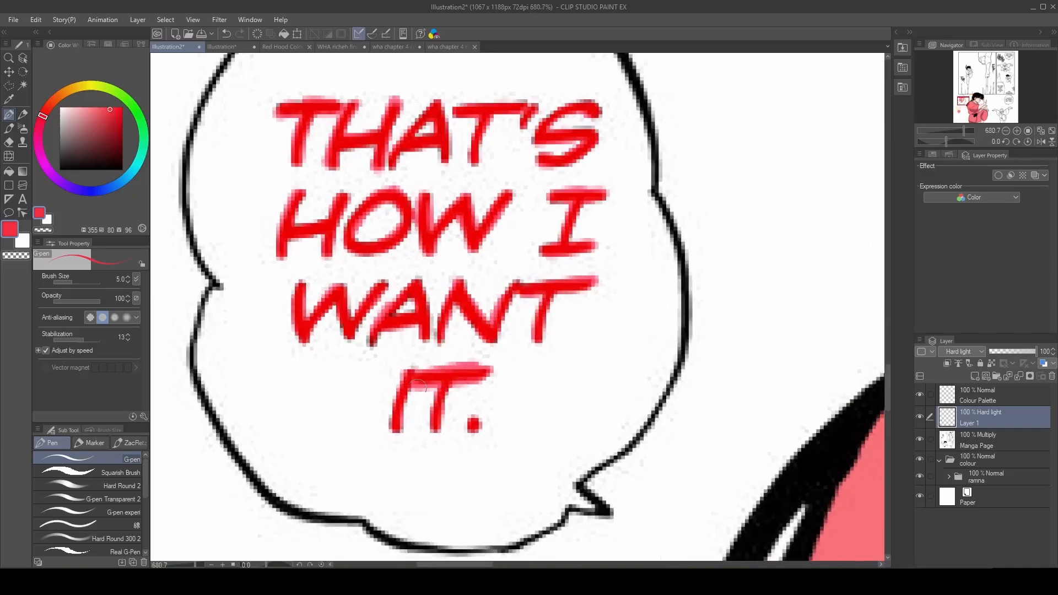
# Check the lettering with the Hard light layer hidden and shown, and erase the excess red above the word "IT".
pyautogui.click(919, 418)
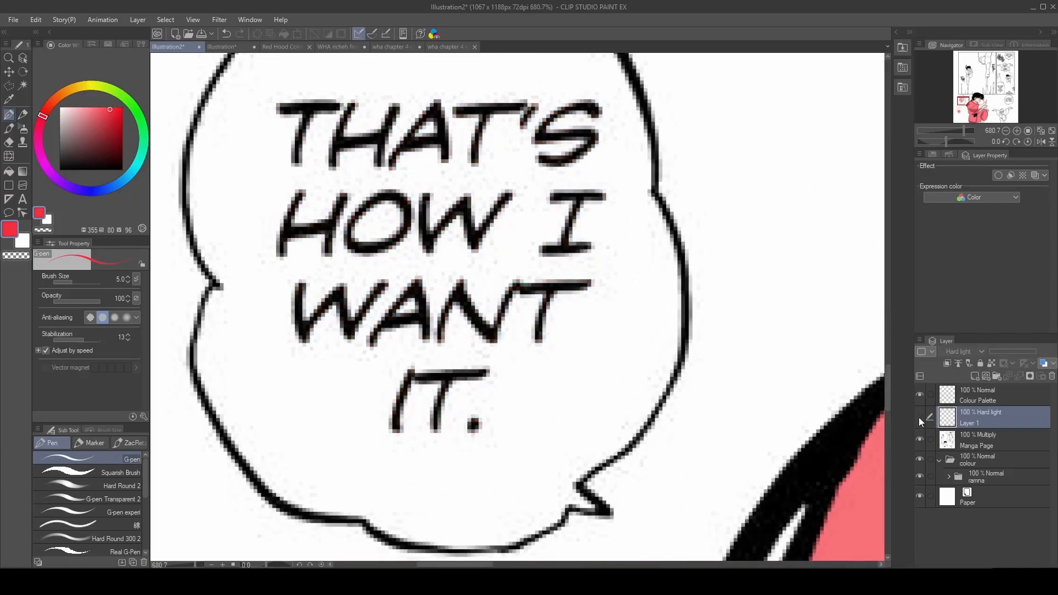
pyautogui.click(920, 416)
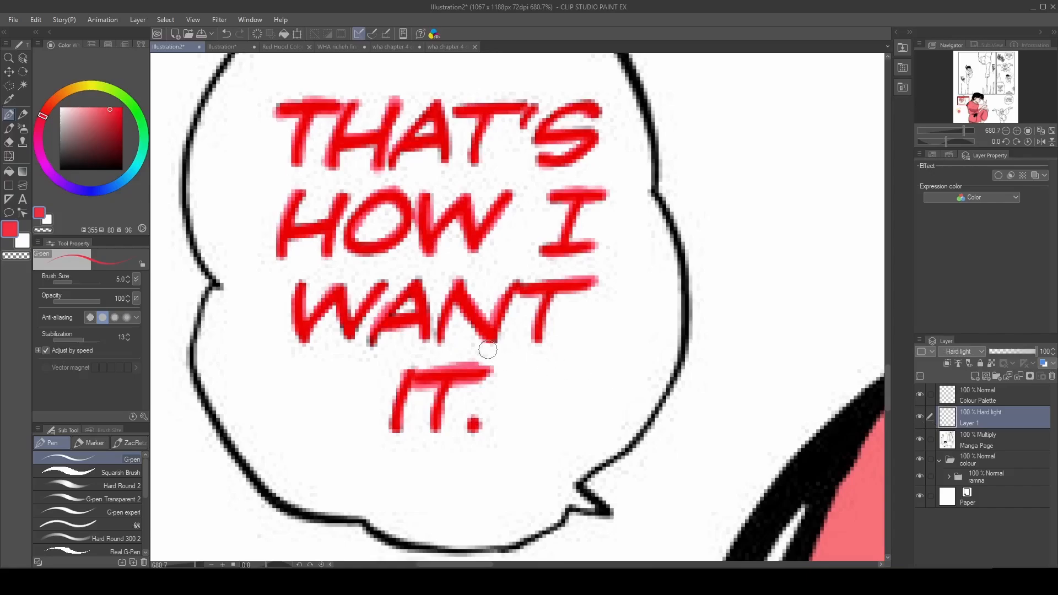
pyautogui.press('c')
pyautogui.moveTo(428, 368)
pyautogui.mouseDown()
pyautogui.moveTo(498, 361)
pyautogui.moveTo(466, 374)
pyautogui.mouseUp()
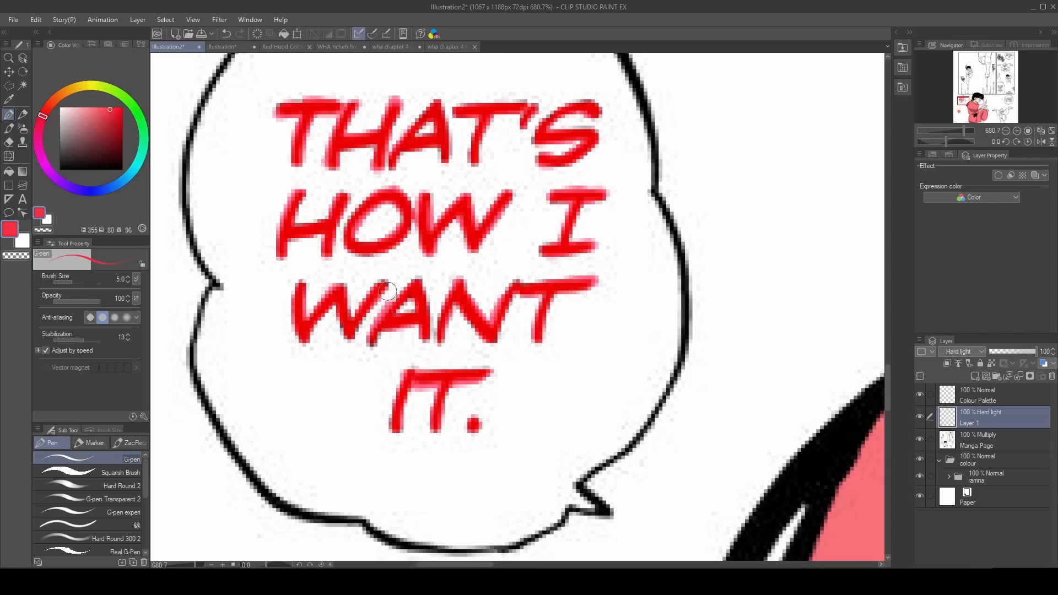
# Toggle the Hard light layer's visibility repeatedly to compare the original lettering with the red version.
pyautogui.click(918, 419)
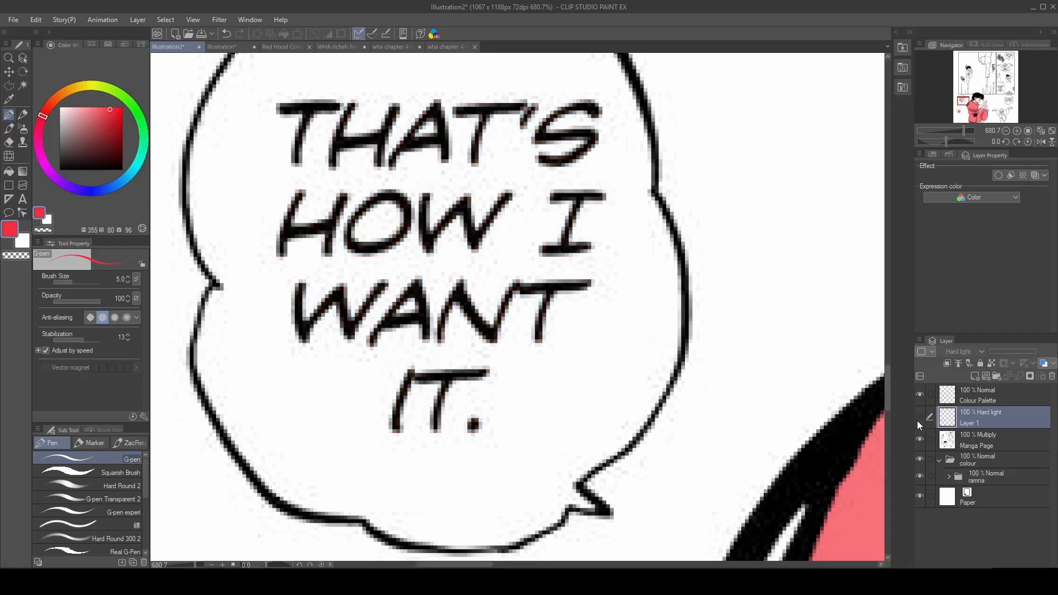
pyautogui.click(918, 420)
pyautogui.click(917, 420)
pyautogui.click(917, 421)
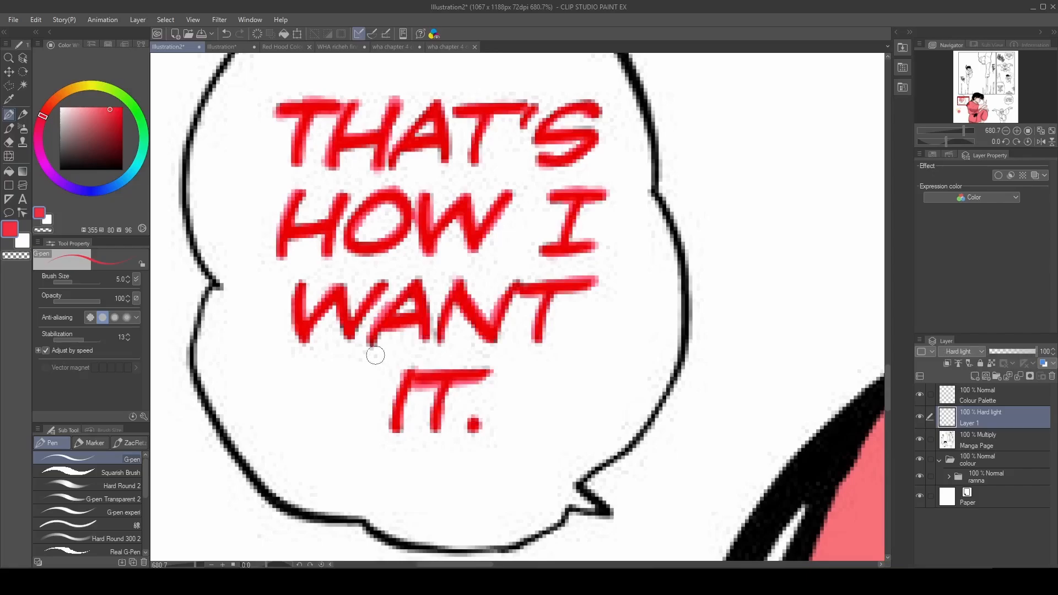
pyautogui.press('c')
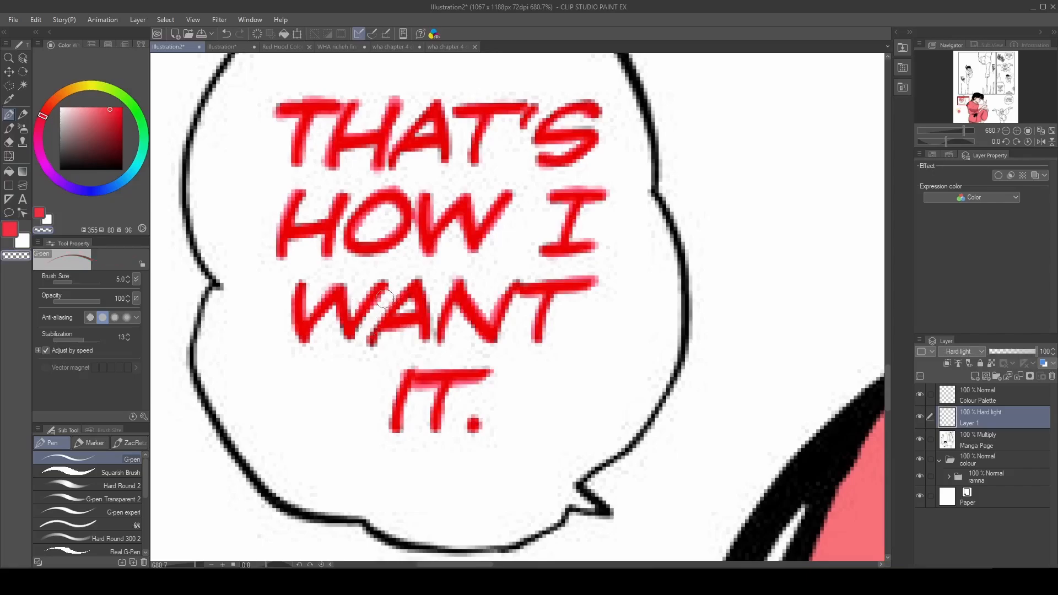
pyautogui.press('c')
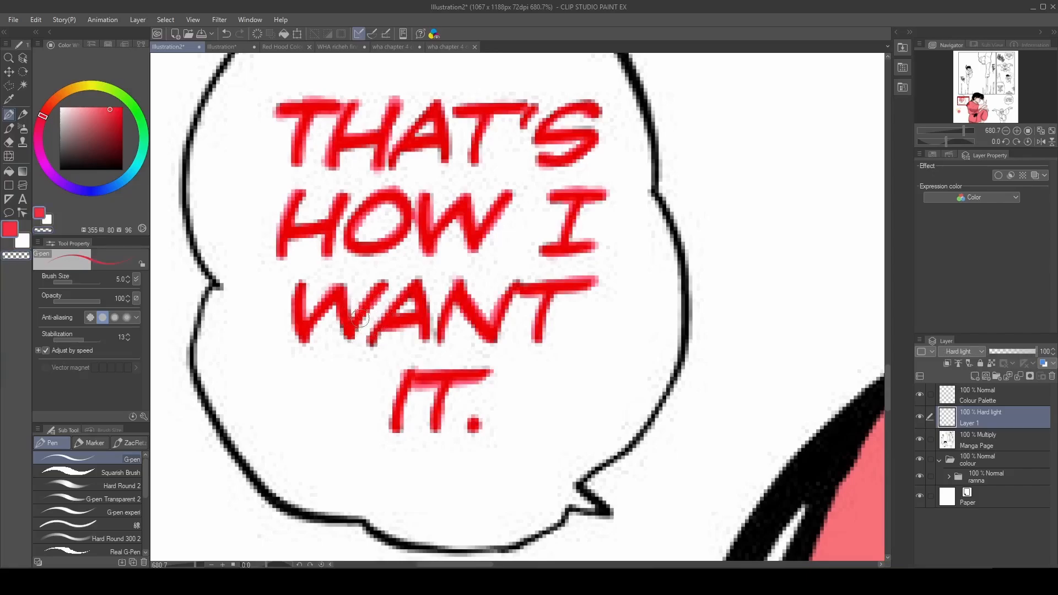
pyautogui.click(919, 414)
pyautogui.click(921, 414)
pyautogui.click(920, 415)
pyautogui.click(920, 416)
pyautogui.click(921, 415)
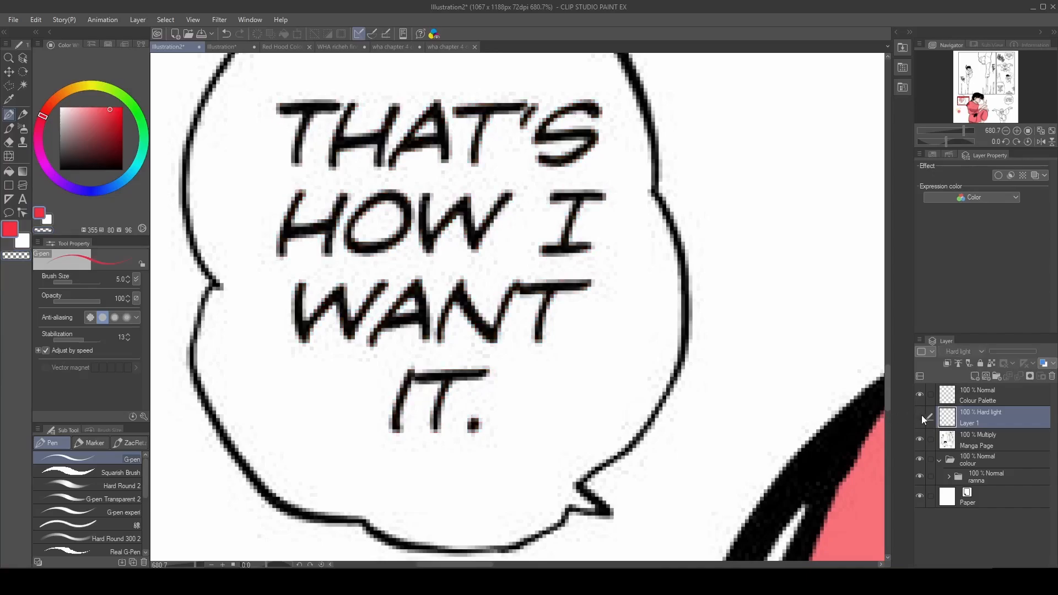
pyautogui.click(921, 415)
pyautogui.click(921, 415)
pyautogui.click(923, 415)
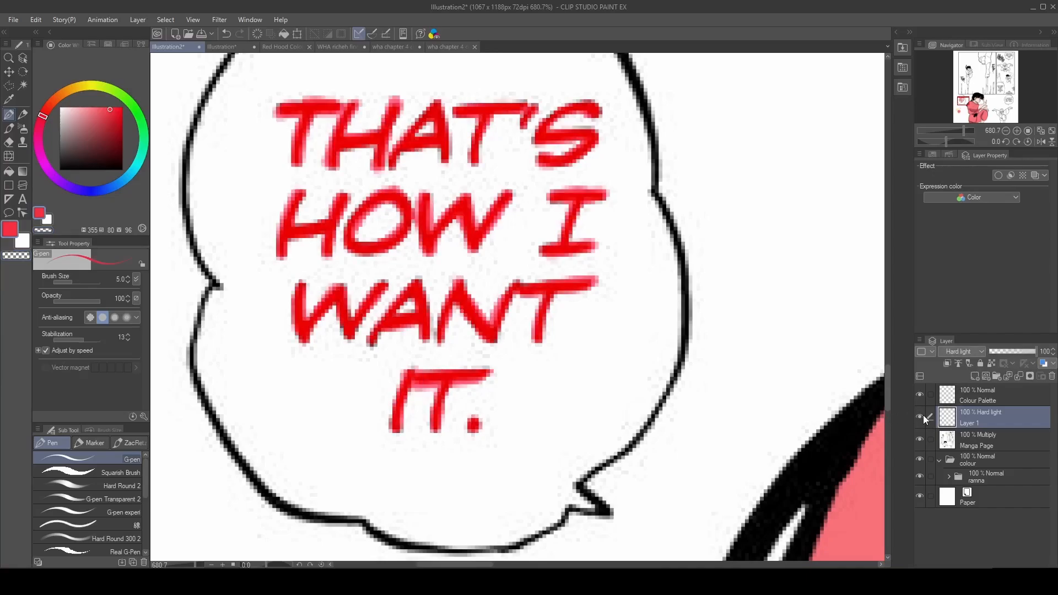
pyautogui.click(923, 415)
pyautogui.click(924, 415)
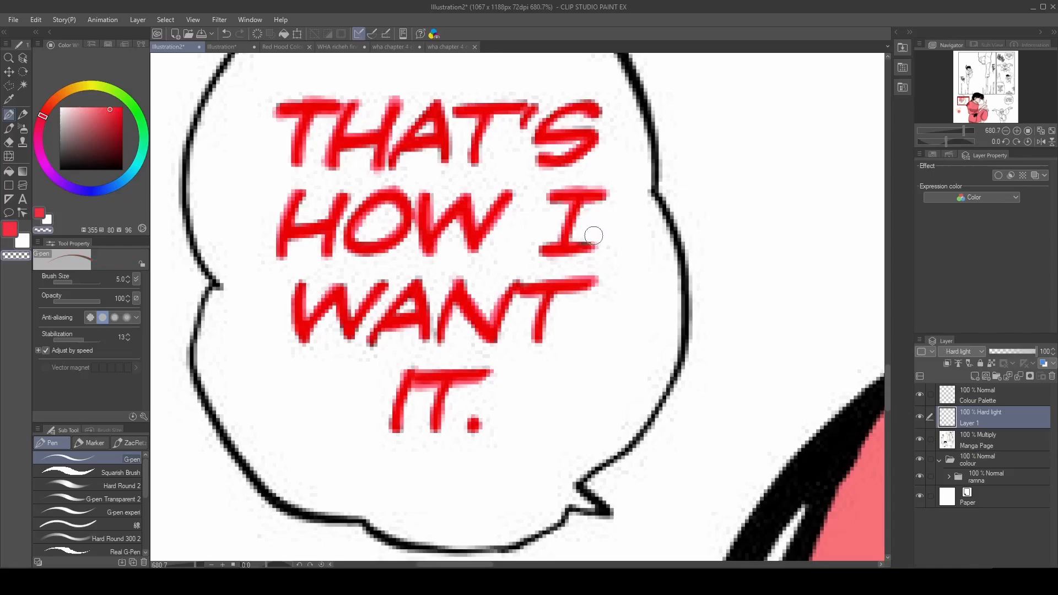
# Adjust the lettering layer's Hue/Saturation/Luminosity with hue -23 and luminosity 25.
pyautogui.hotkey('ctrl', '0')
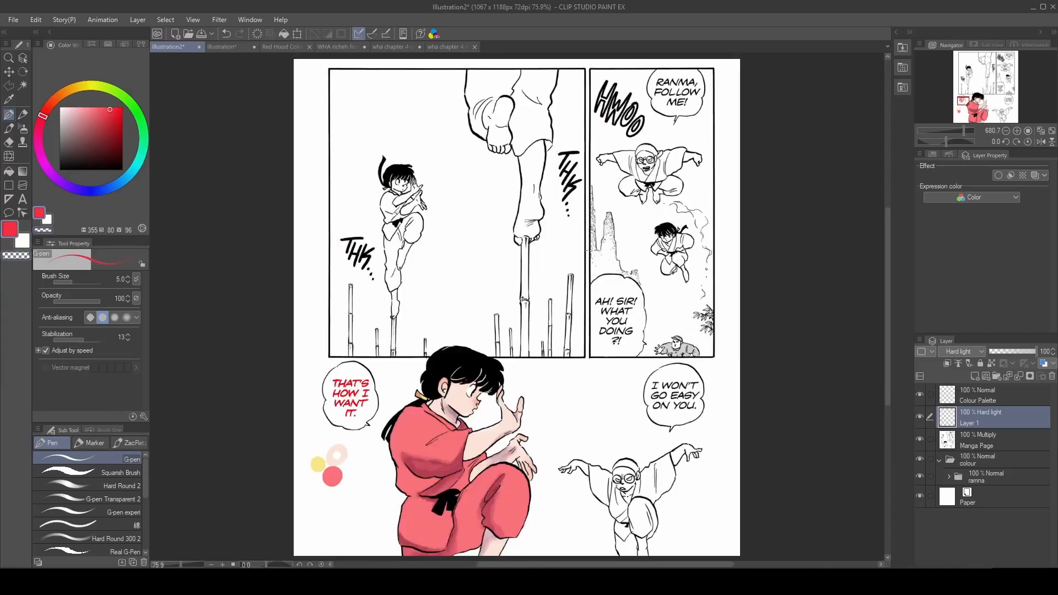
pyautogui.scroll(6, 342, 453)
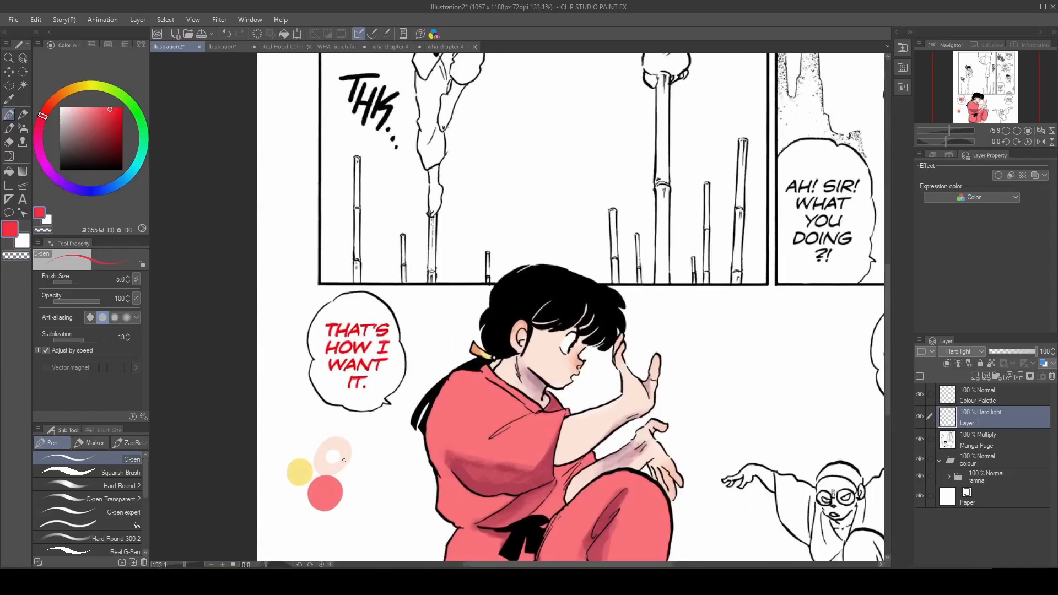
pyautogui.hotkey('ctrl', 'u')
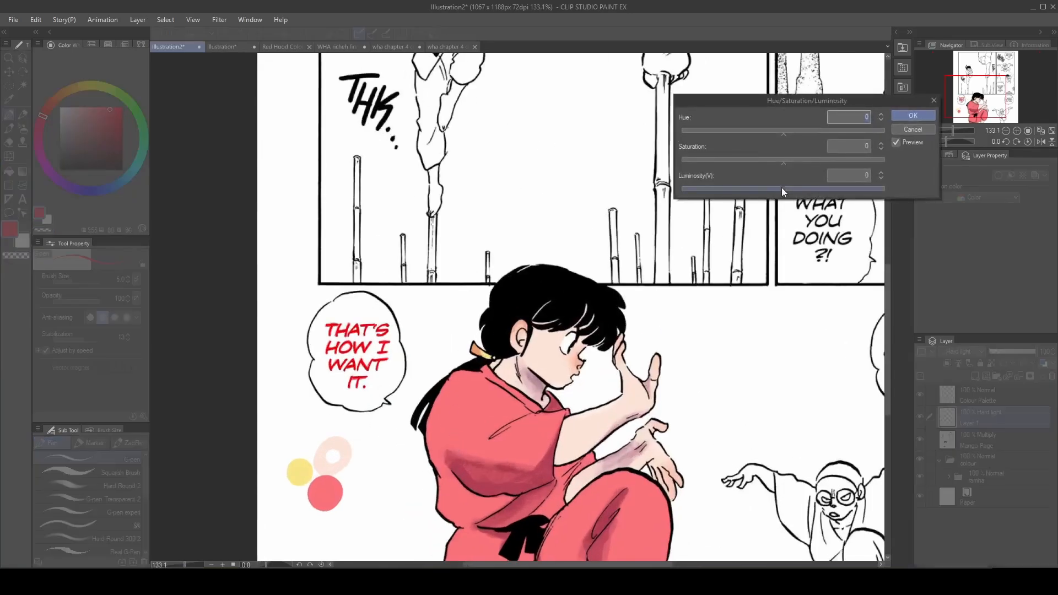
pyautogui.moveTo(782, 188); pyautogui.dragTo(799, 194)
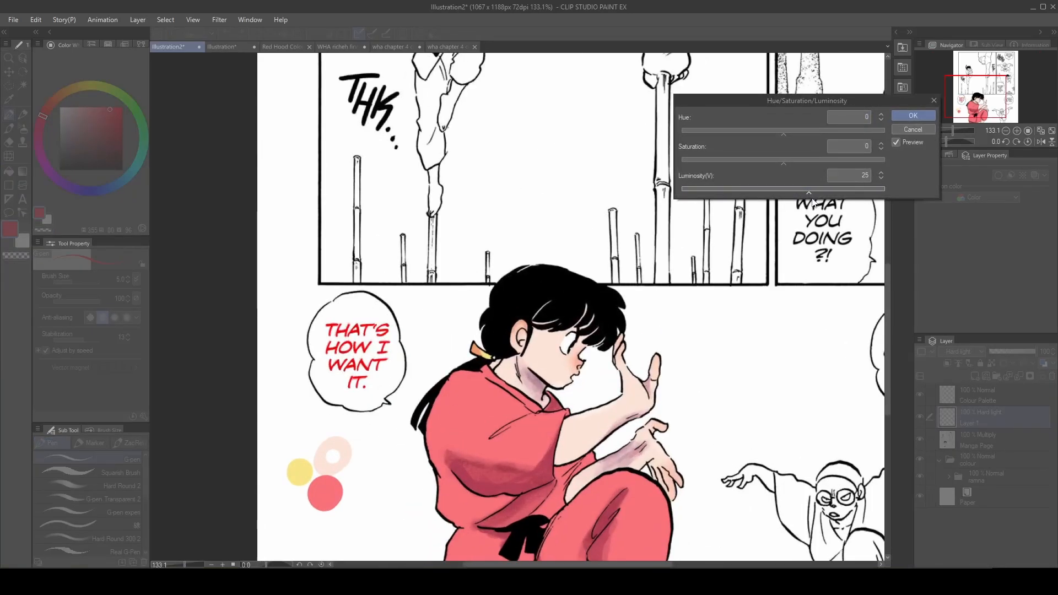
pyautogui.click(770, 131)
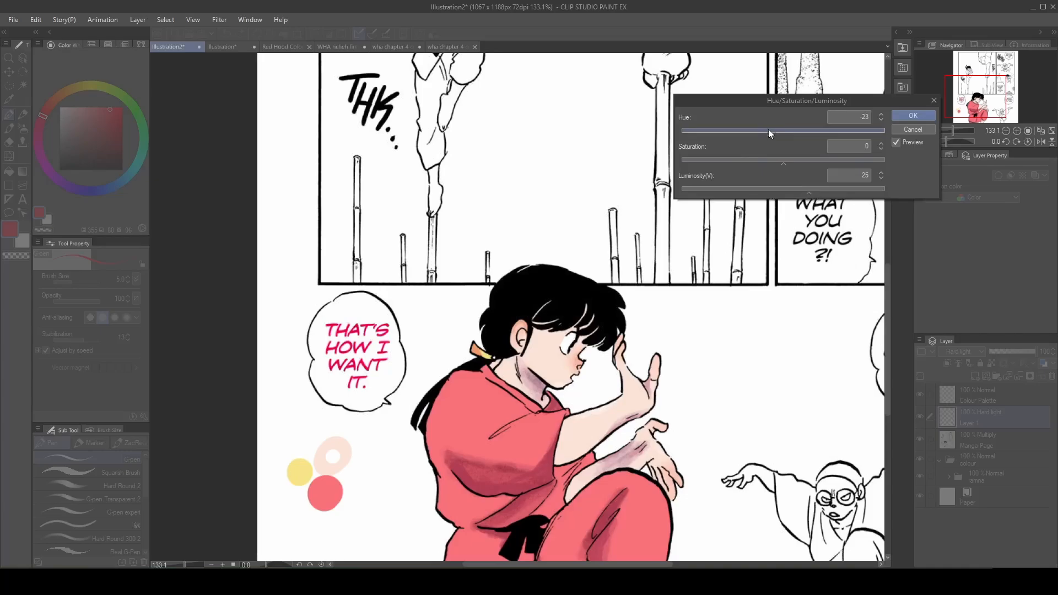
pyautogui.click(913, 115)
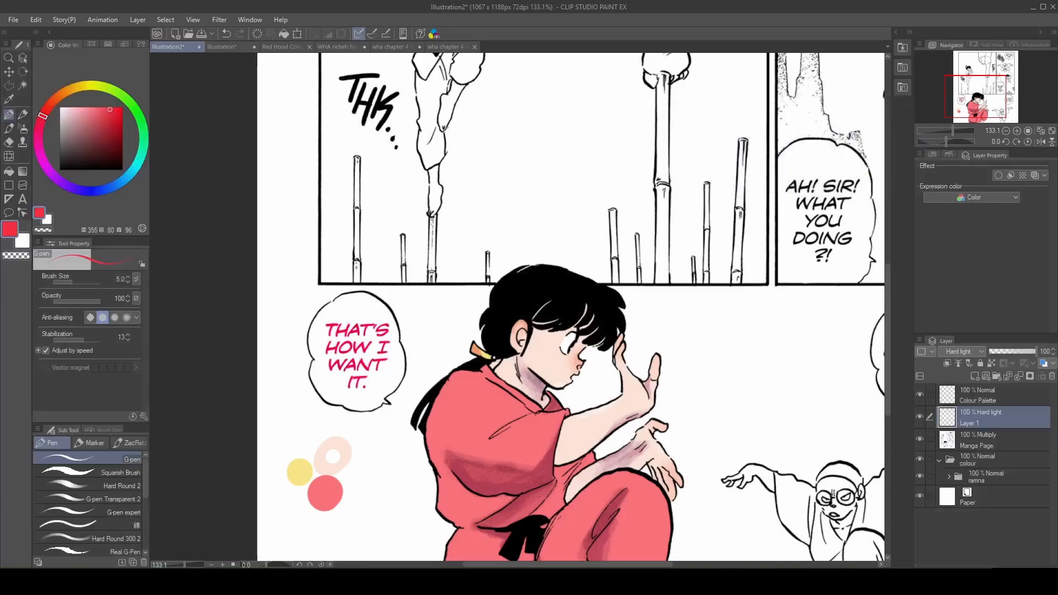
# Paint test swatches beside the bubble in the current red and in the colour picked from the lettering, and undo both.
pyautogui.scroll(-2, 352, 358)
pyautogui.scroll(5, 352, 382)
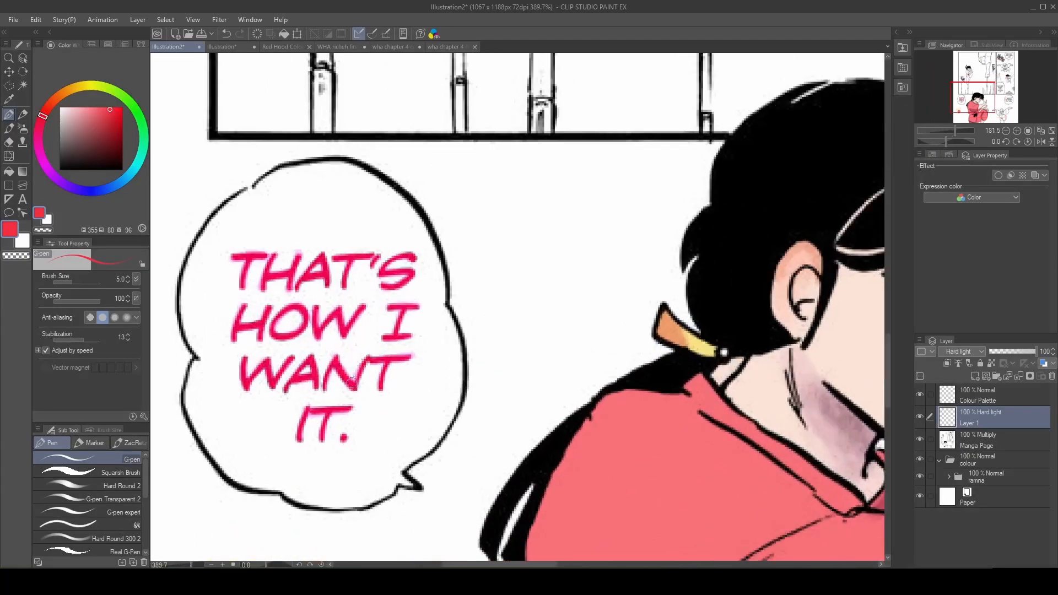
pyautogui.scroll(3, 351, 382)
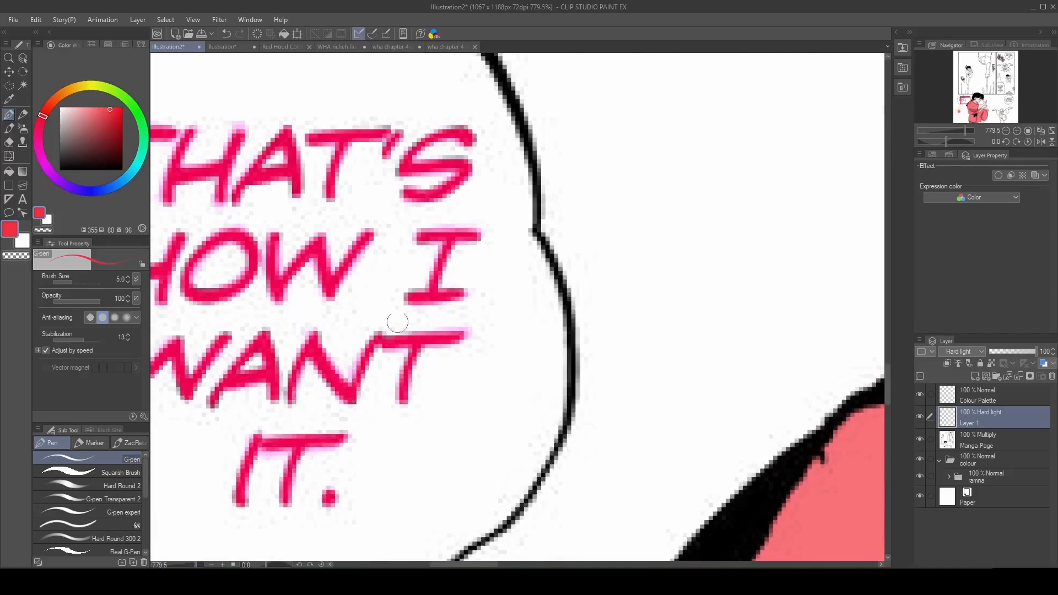
pyautogui.scroll(-3, 389, 292)
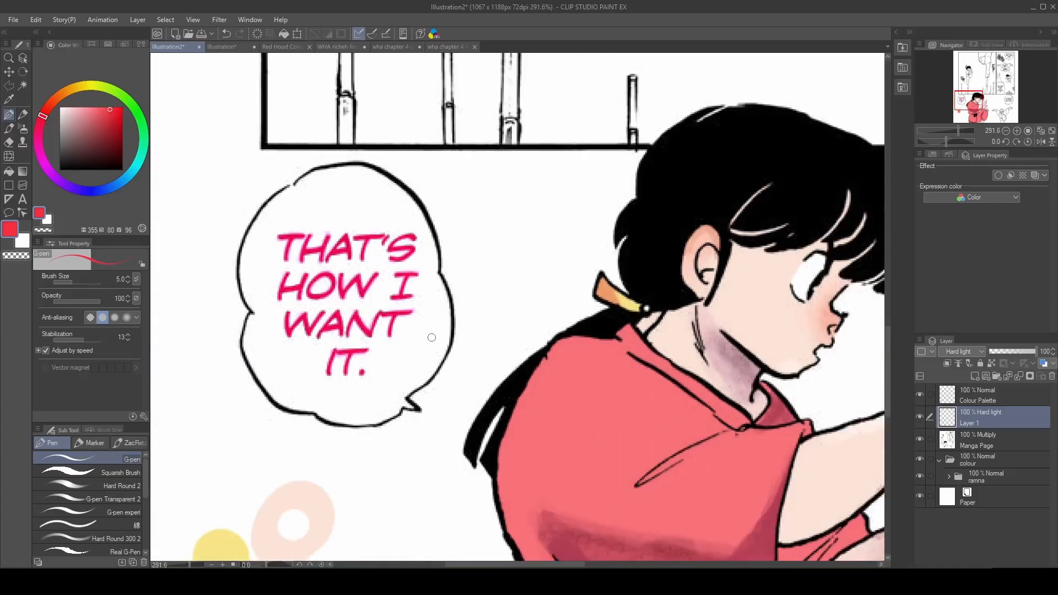
pyautogui.scroll(-1, 346, 303)
pyautogui.scroll(2, 349, 307)
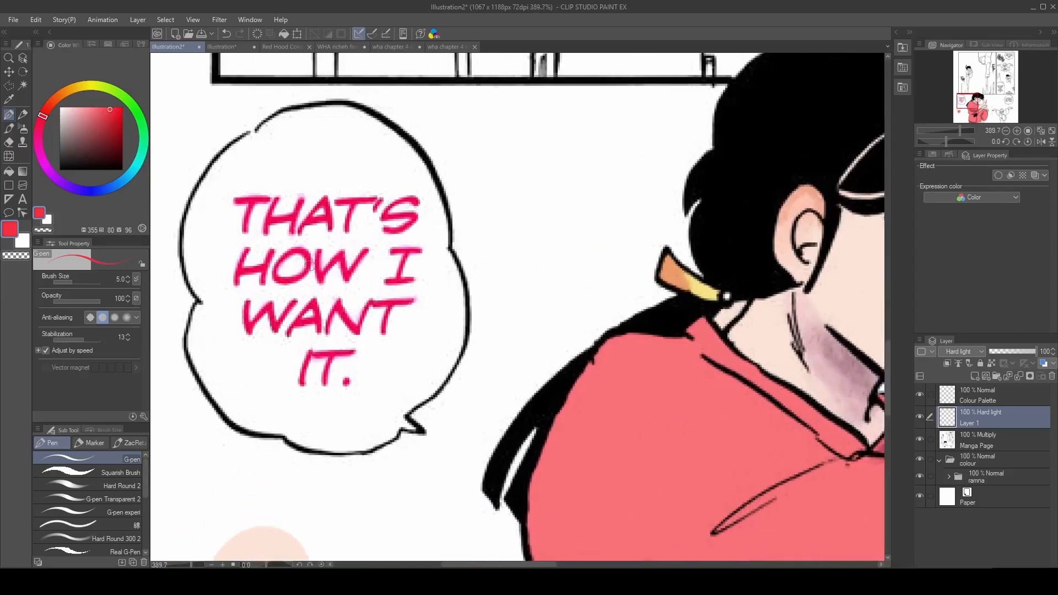
pyautogui.scroll(2, 310, 266)
pyautogui.moveTo(676, 248)
pyautogui.mouseDown()
pyautogui.moveTo(632, 197)
pyautogui.moveTo(688, 218)
pyautogui.moveTo(673, 263)
pyautogui.moveTo(619, 236)
pyautogui.moveTo(653, 218)
pyautogui.mouseUp()
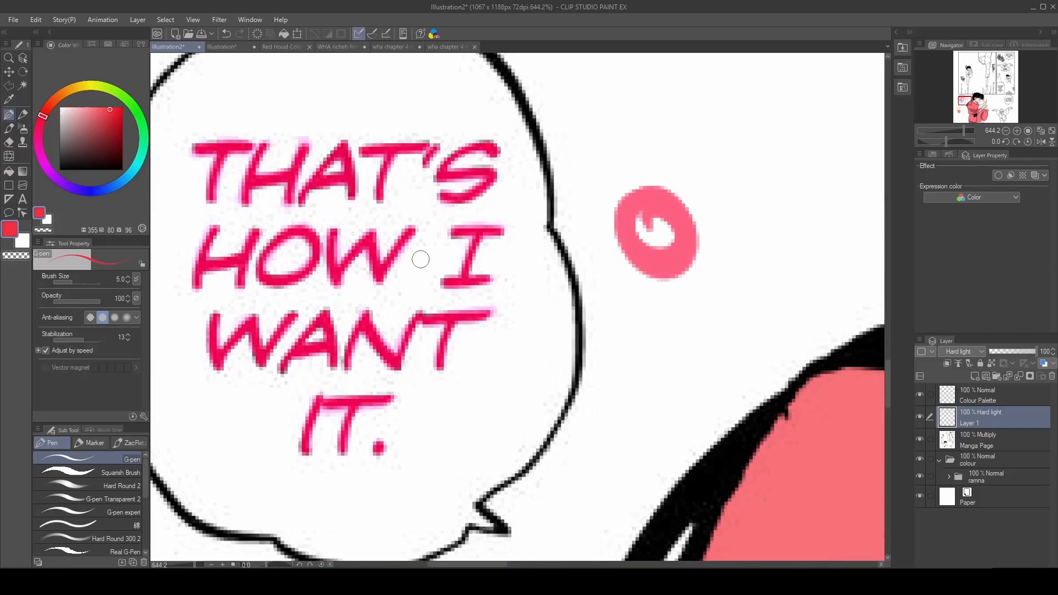
pyautogui.keyDown('alt'); pyautogui.click(377, 272); pyautogui.keyUp('alt')
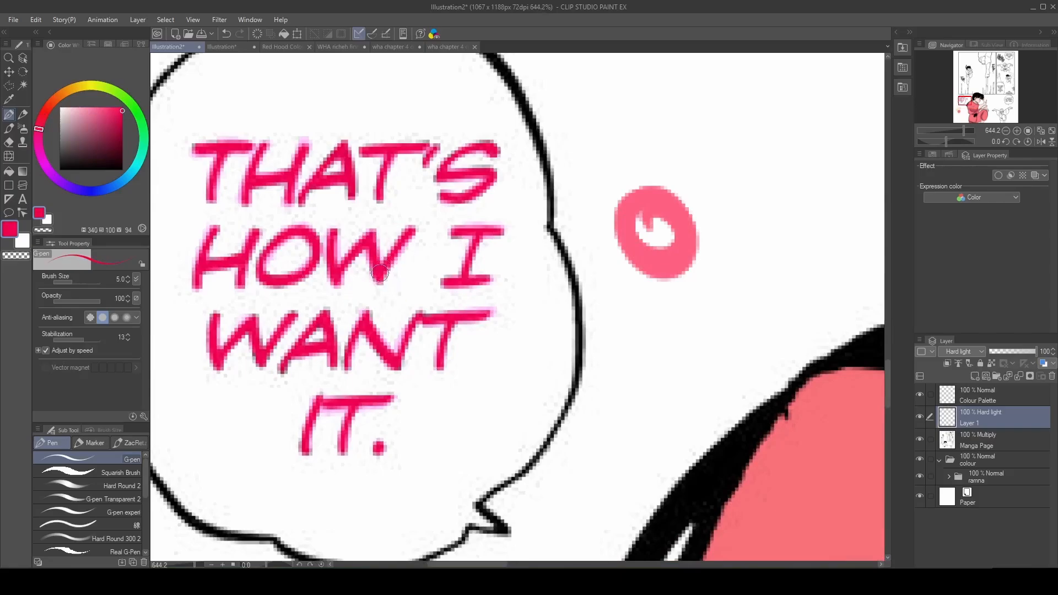
pyautogui.moveTo(684, 175)
pyautogui.mouseDown()
pyautogui.moveTo(706, 178)
pyautogui.moveTo(689, 193)
pyautogui.mouseUp()
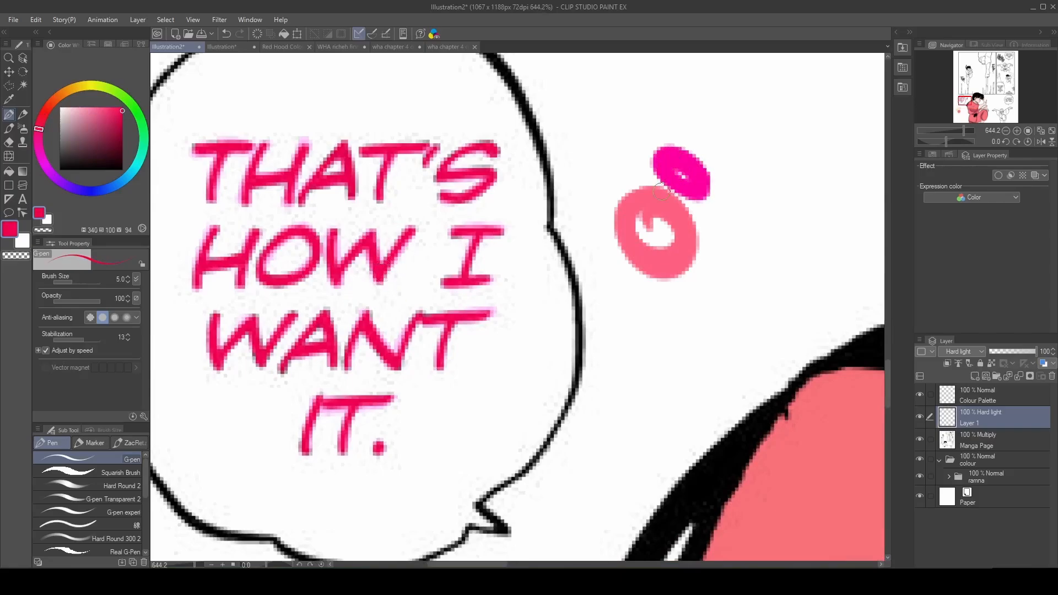
pyautogui.hotkey('ctrl', 'z')
pyautogui.hotkey('ctrl', 'z')
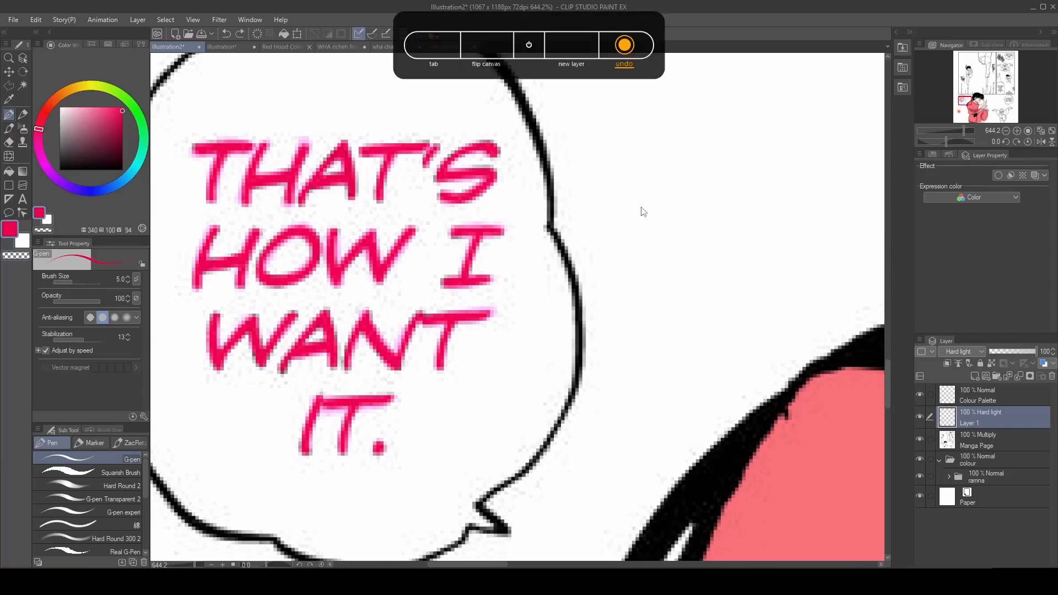
# Paint test strokes over the bubble outline and beside the word "WANT", and undo them.
pyautogui.scroll(-4, 562, 249)
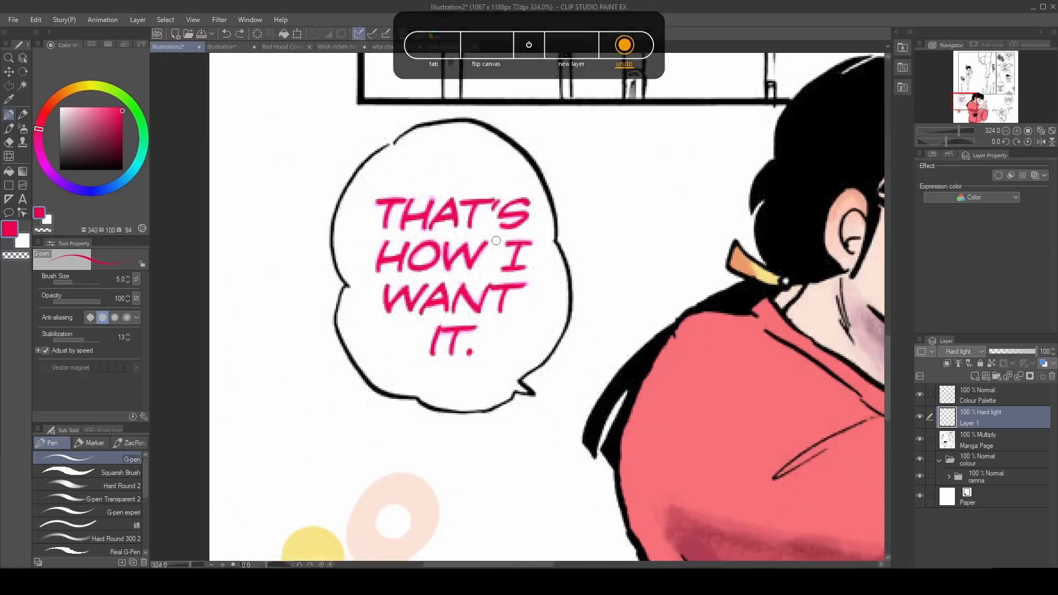
pyautogui.scroll(1, 515, 250)
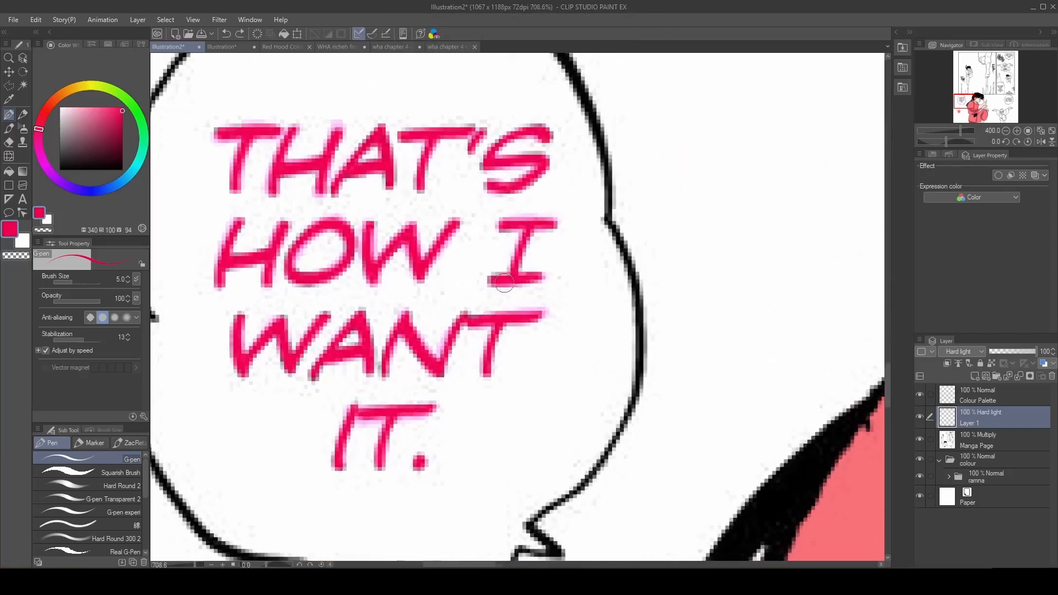
pyautogui.scroll(3, 514, 253)
pyautogui.scroll(-3, 604, 282)
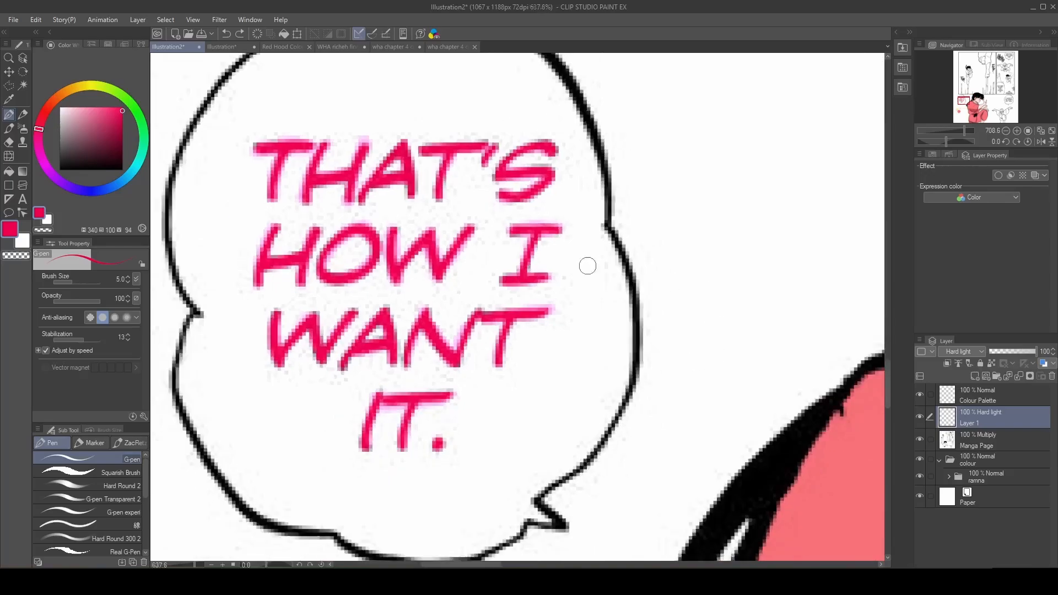
pyautogui.scroll(1, 611, 308)
pyautogui.moveTo(601, 303)
pyautogui.mouseDown()
pyautogui.moveTo(595, 236)
pyautogui.moveTo(580, 214)
pyautogui.moveTo(597, 247)
pyautogui.moveTo(555, 290)
pyautogui.moveTo(552, 256)
pyautogui.mouseUp()
pyautogui.scroll(4, 537, 274)
pyautogui.scroll(-5, 552, 244)
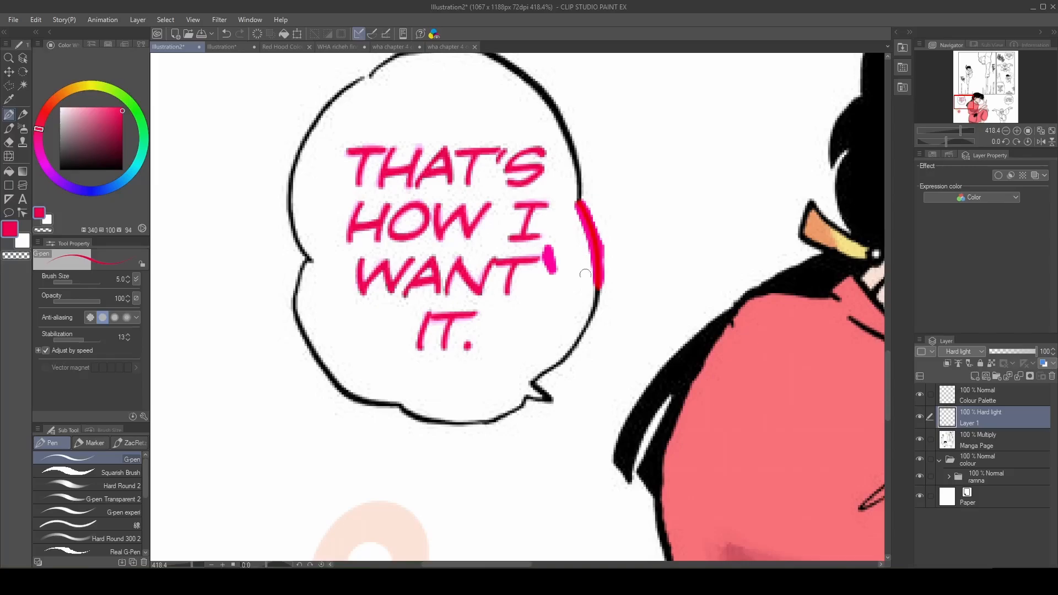
pyautogui.hotkey('ctrl', 'z')
pyautogui.hotkey('ctrl', 'z')
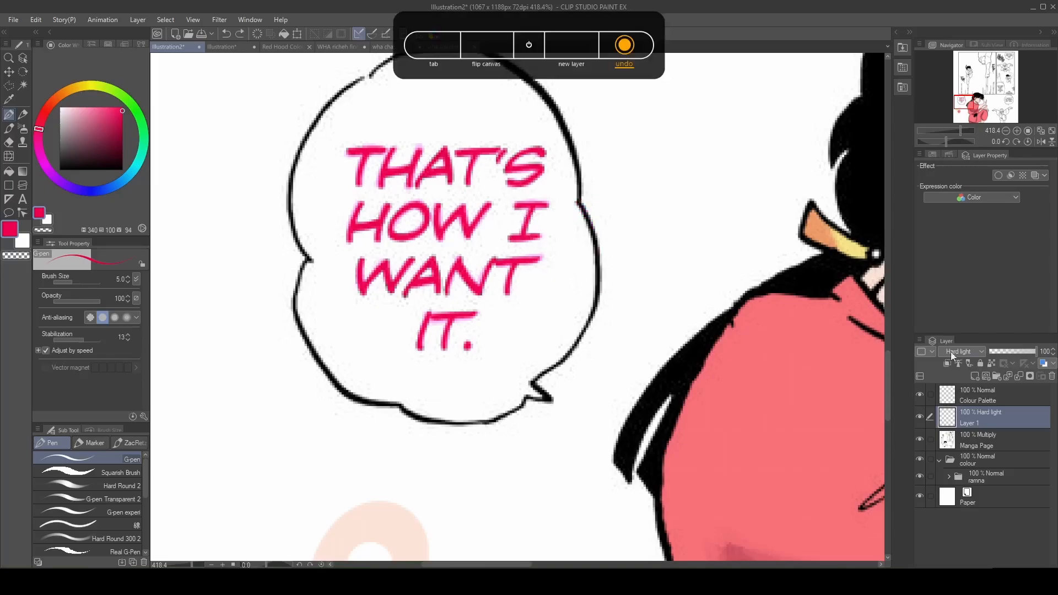
# Set the lettering layer's blending mode to Normal and pick the lettering's pink as the drawing colour.
pyautogui.scroll(14, 960, 353)
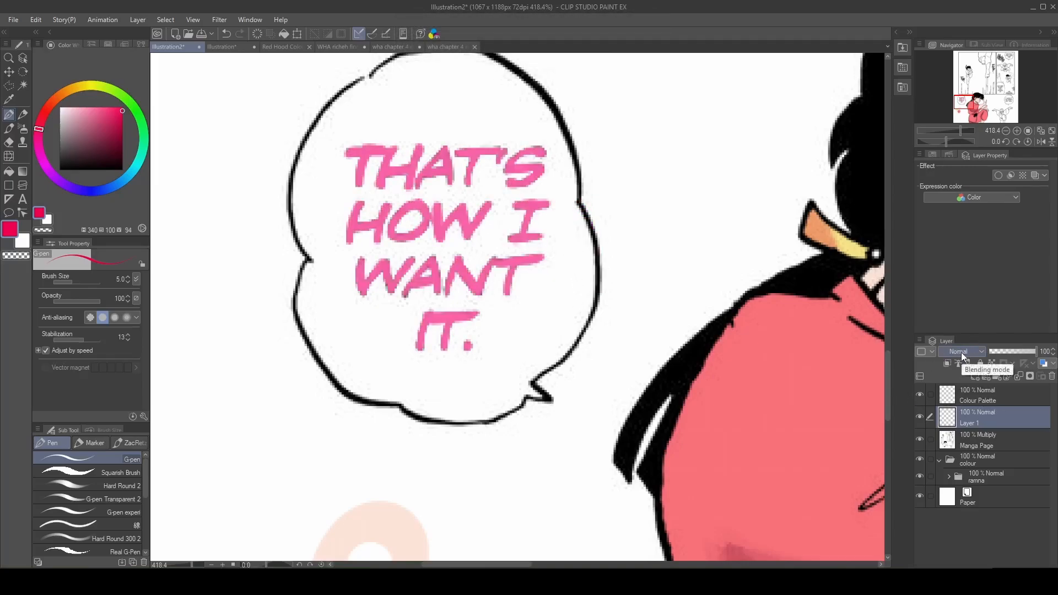
pyautogui.keyDown('alt'); pyautogui.click(439, 220); pyautogui.keyUp('alt')
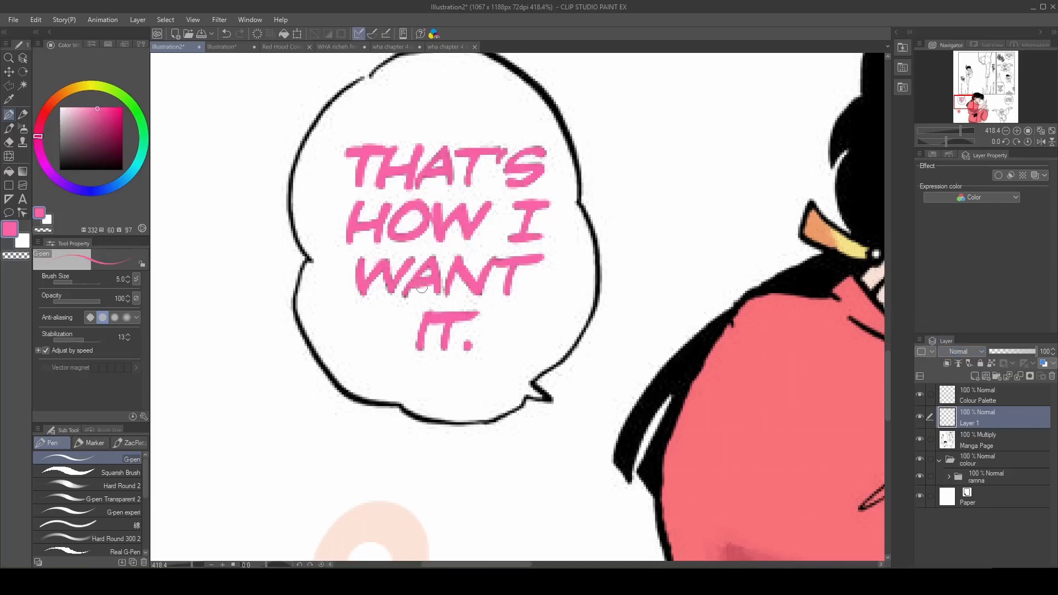
# Set the lettering layer's blending mode to Add (Glow).
pyautogui.scroll(-5, 432, 263)
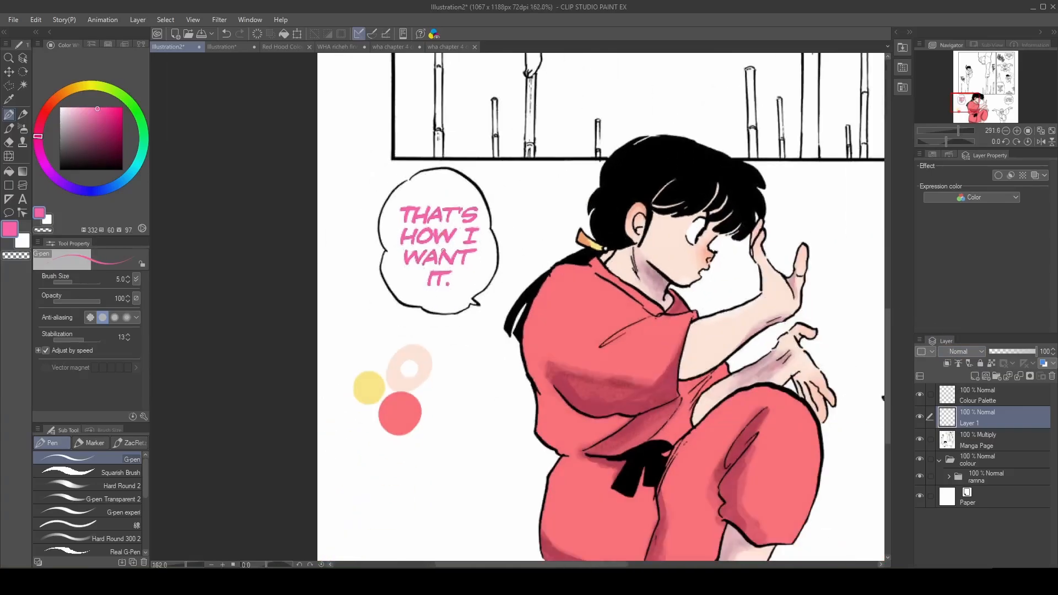
pyautogui.scroll(3, 445, 240)
pyautogui.scroll(-4, 451, 266)
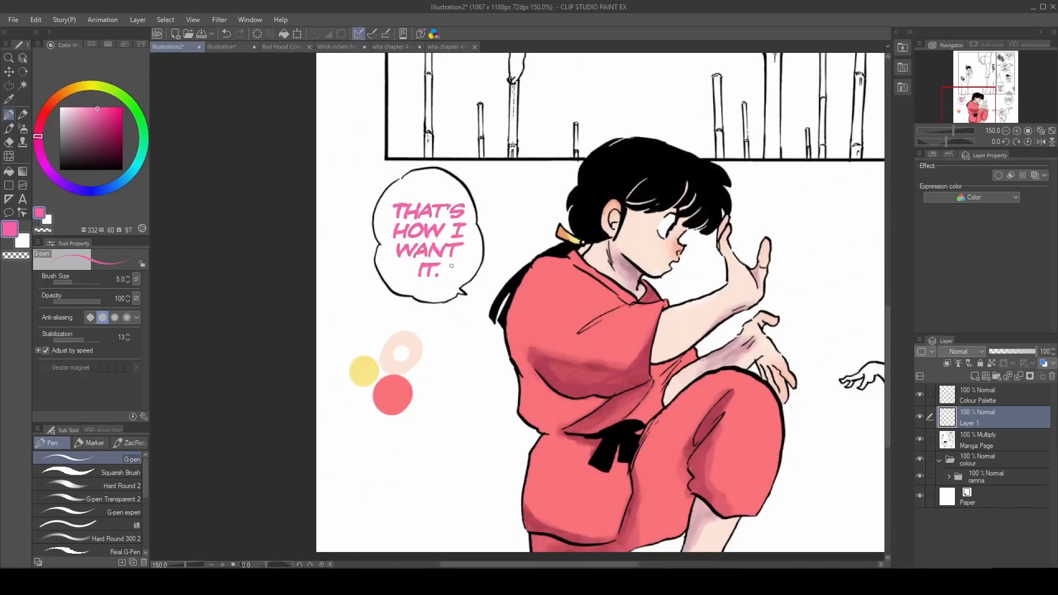
pyautogui.scroll(3, 464, 246)
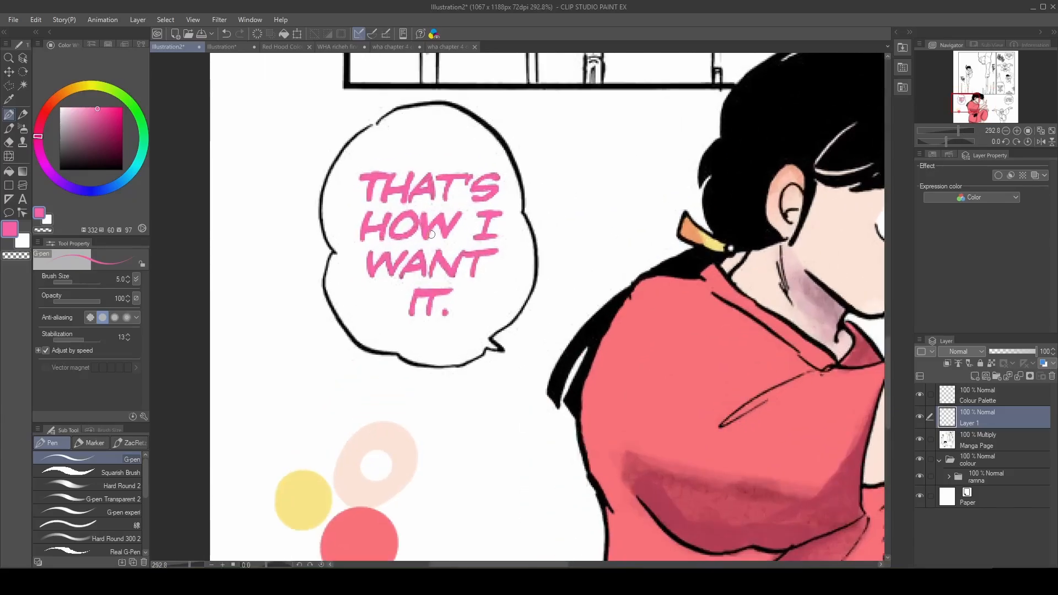
pyautogui.scroll(-20, 961, 352)
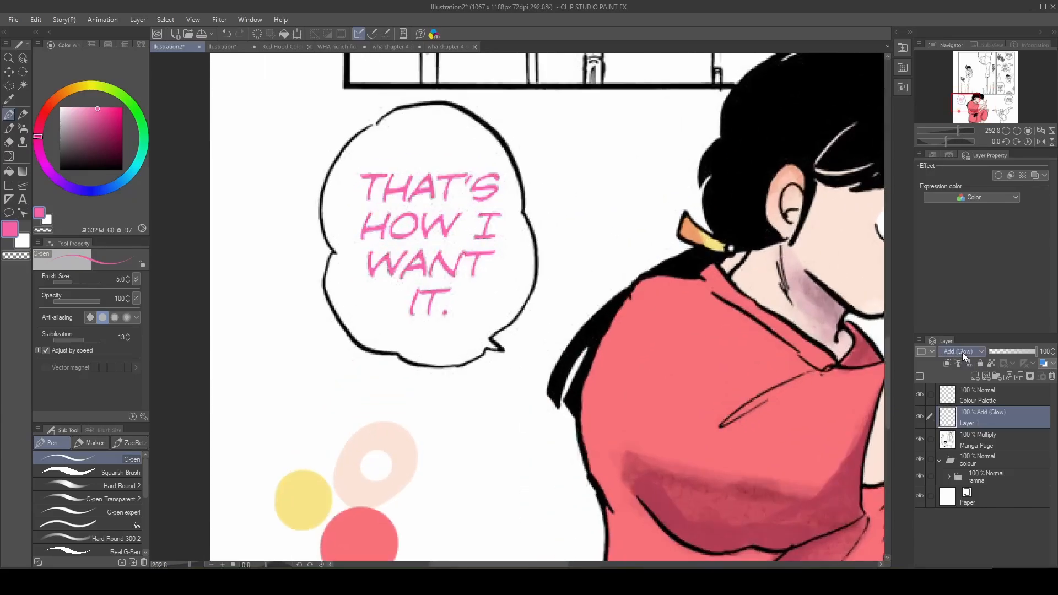
# Set the lettering layer's blending mode to Hard light and paint pink over the speech bubble's tail, undoing the stroke up the adjoining outline.
pyautogui.scroll(5, 961, 352)
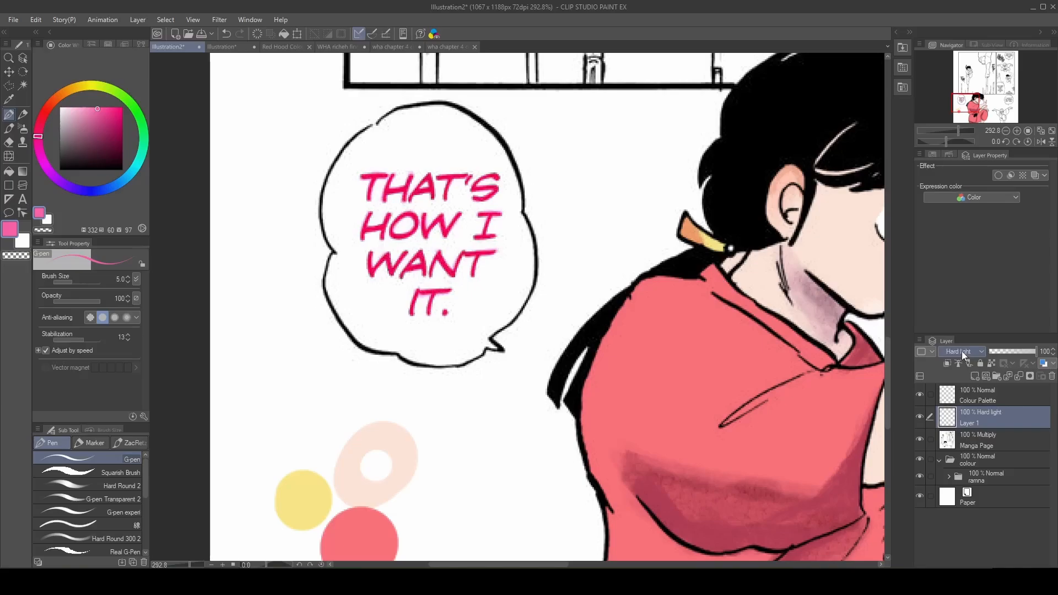
pyautogui.scroll(2, 510, 344)
pyautogui.moveTo(478, 335); pyautogui.dragTo(494, 351)
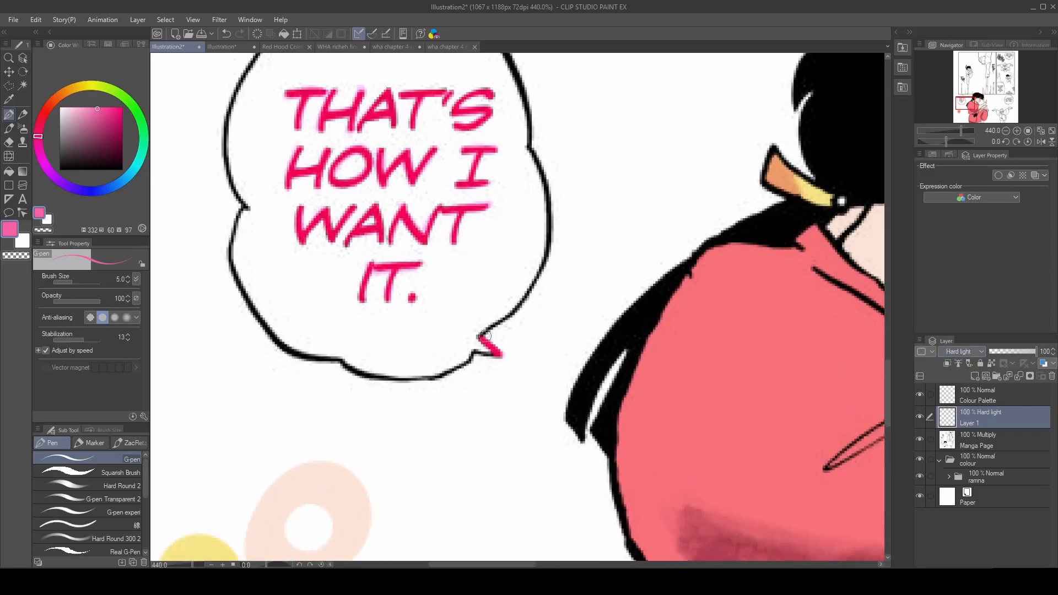
pyautogui.moveTo(482, 338)
pyautogui.mouseDown()
pyautogui.moveTo(524, 302)
pyautogui.moveTo(548, 228)
pyautogui.mouseUp()
pyautogui.scroll(-3, 539, 301)
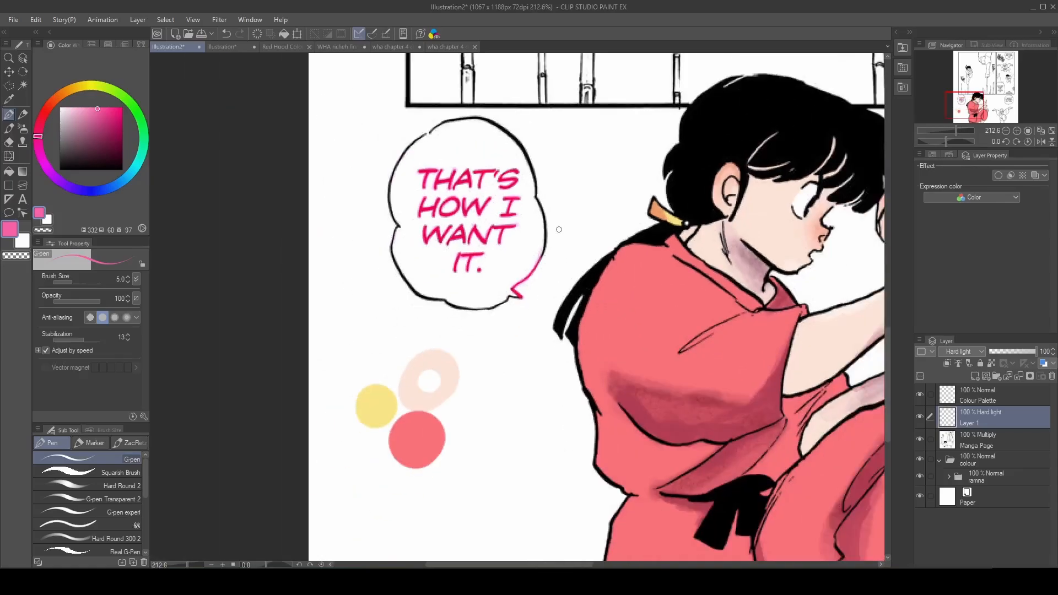
pyautogui.scroll(-3, 559, 229)
pyautogui.scroll(6, 507, 323)
pyautogui.hotkey('ctrl', 'z')
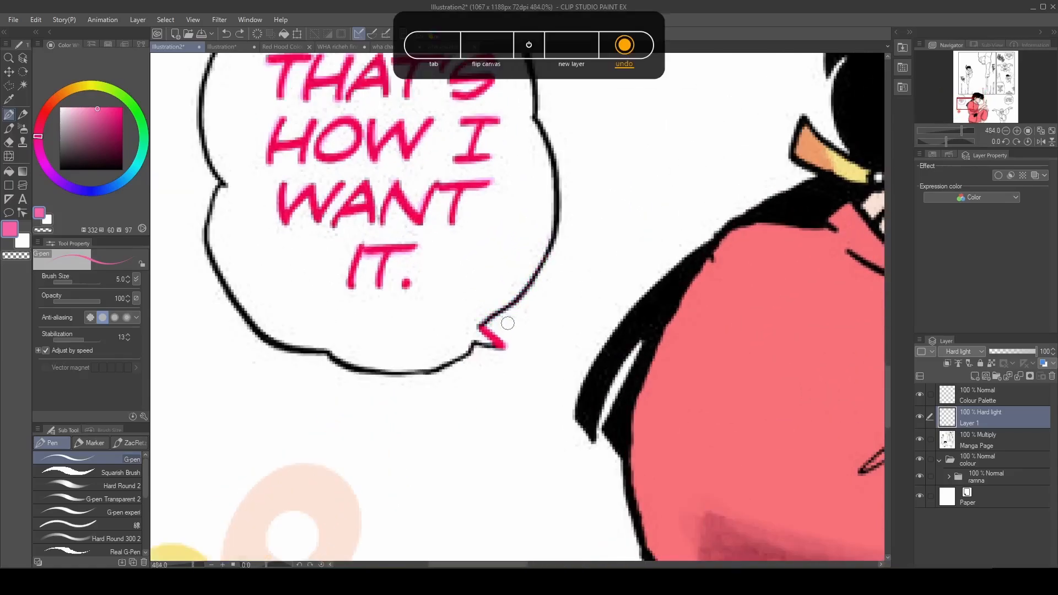
# Paint the rest of the "THAT'S HOW I WANT IT." speech bubble's outline pink.
pyautogui.scroll(-6, 508, 323)
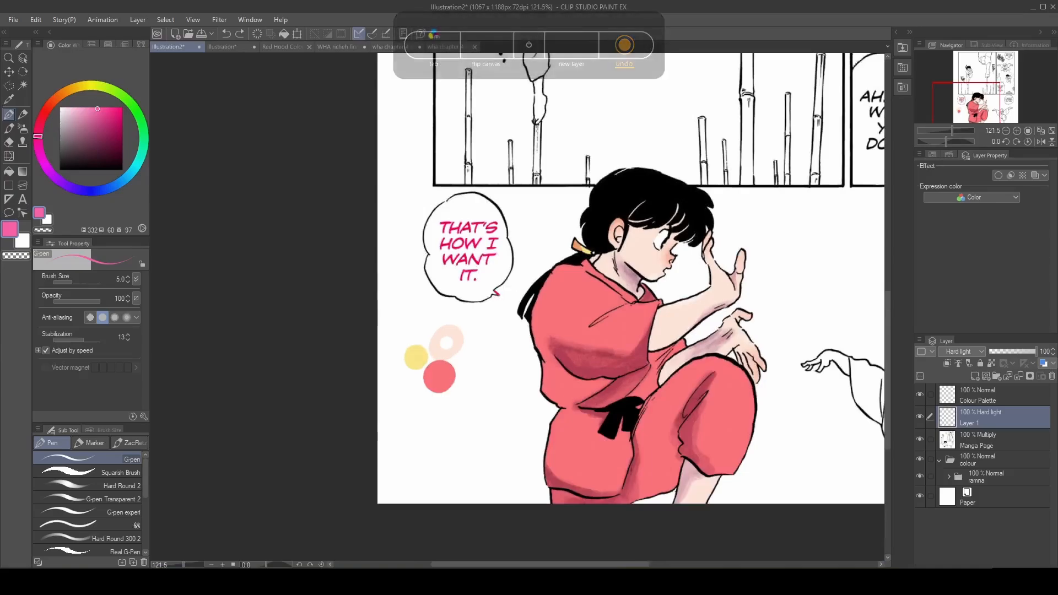
pyautogui.scroll(-4, 595, 310)
pyautogui.scroll(5, 736, 307)
pyautogui.scroll(-4, 730, 315)
pyautogui.scroll(2, 501, 270)
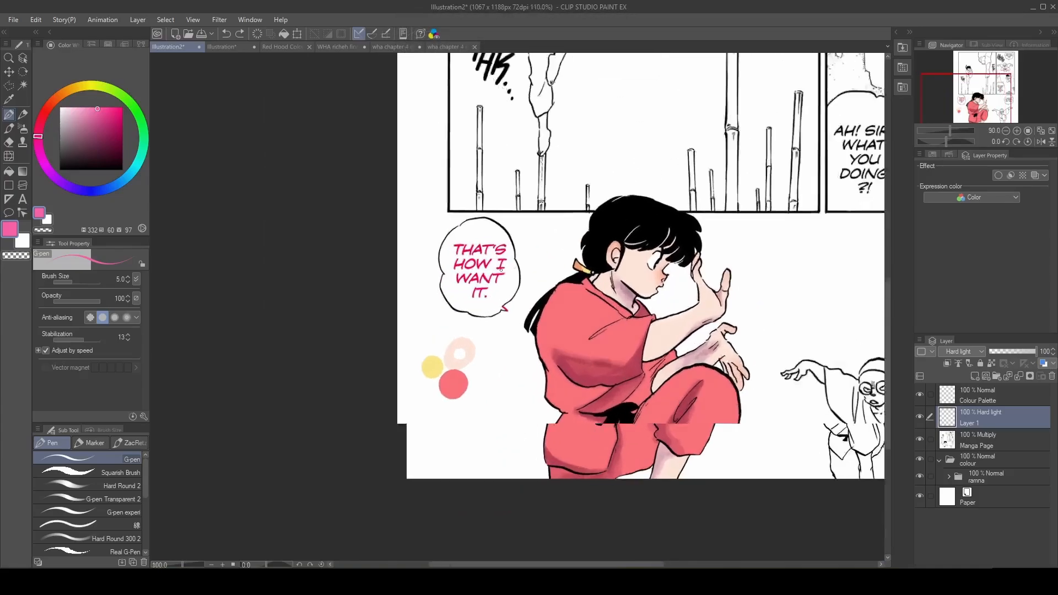
pyautogui.scroll(4, 501, 270)
pyautogui.scroll(-5, 501, 270)
pyautogui.scroll(1, 501, 270)
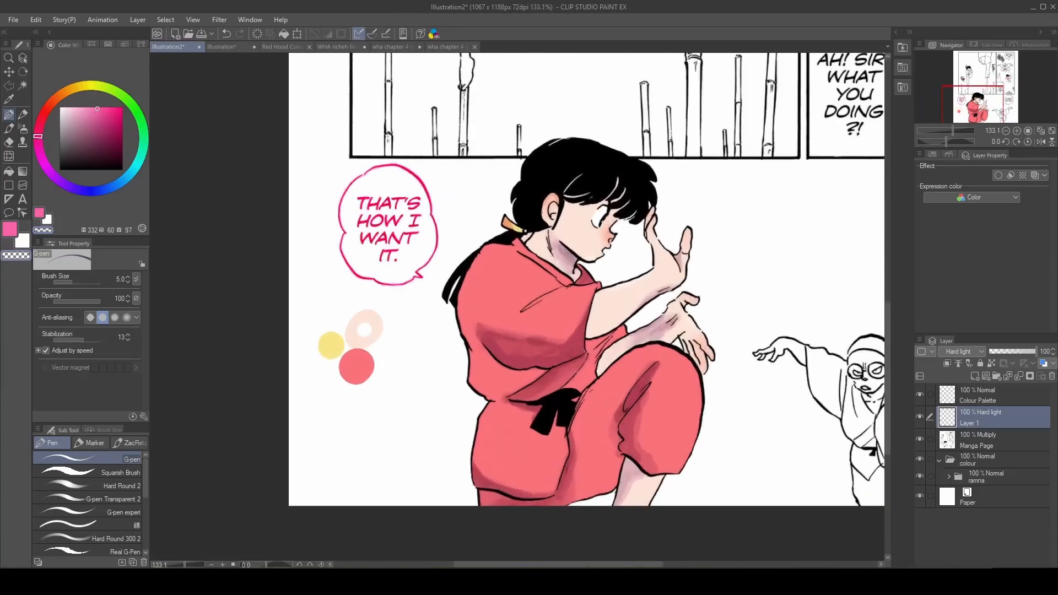
pyautogui.scroll(-3, 376, 222)
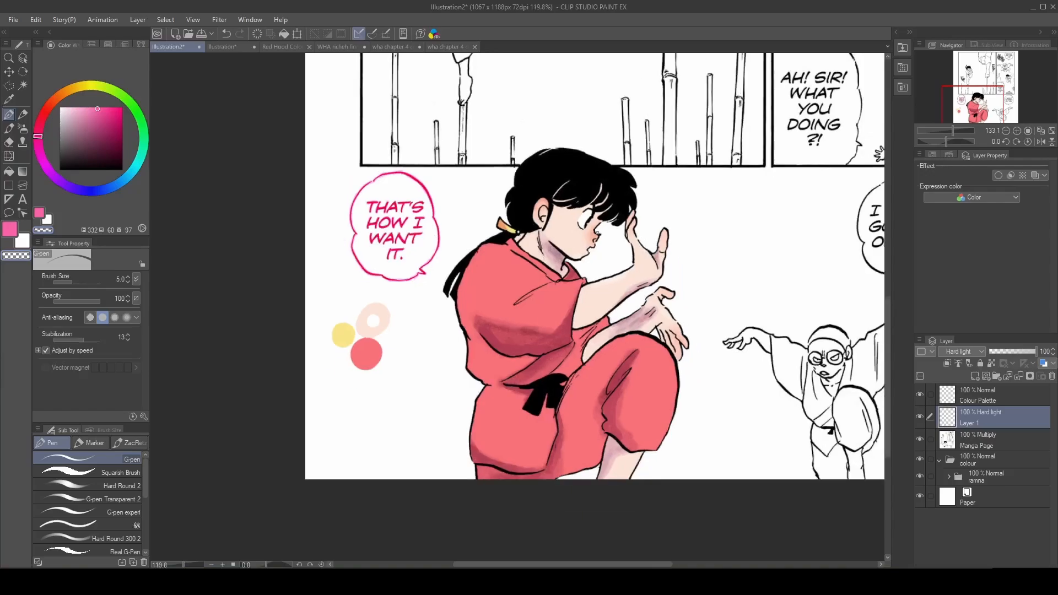
pyautogui.scroll(3, 302, 252)
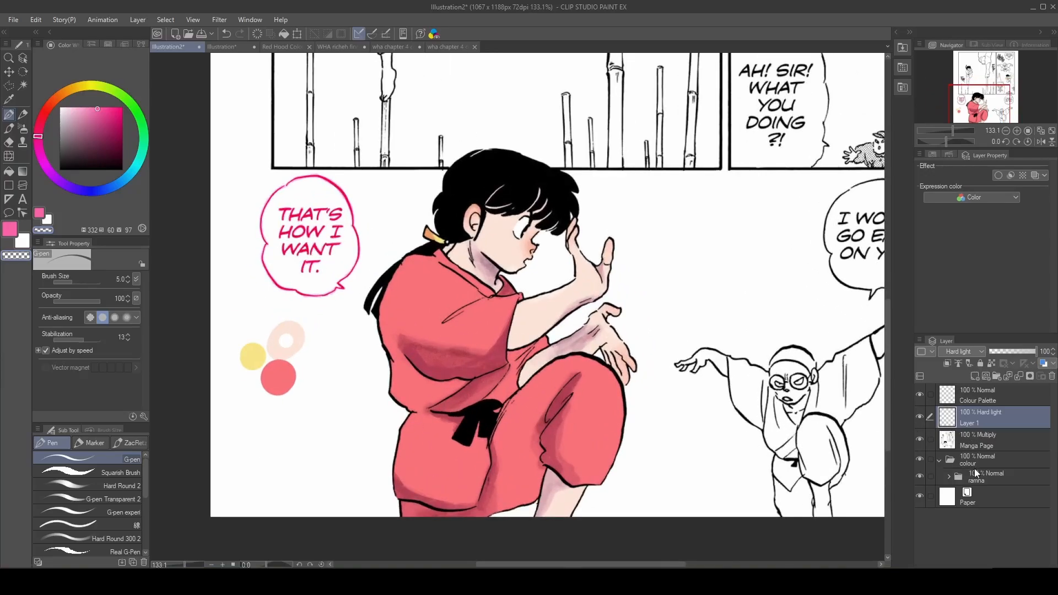
# Add a layer directly above the paper and fill a rectangular area behind the figure with golden yellow (H 44, S 95, V 92).
pyautogui.click(984, 500)
pyautogui.hotkey('ctrl', 'shift', 'n')
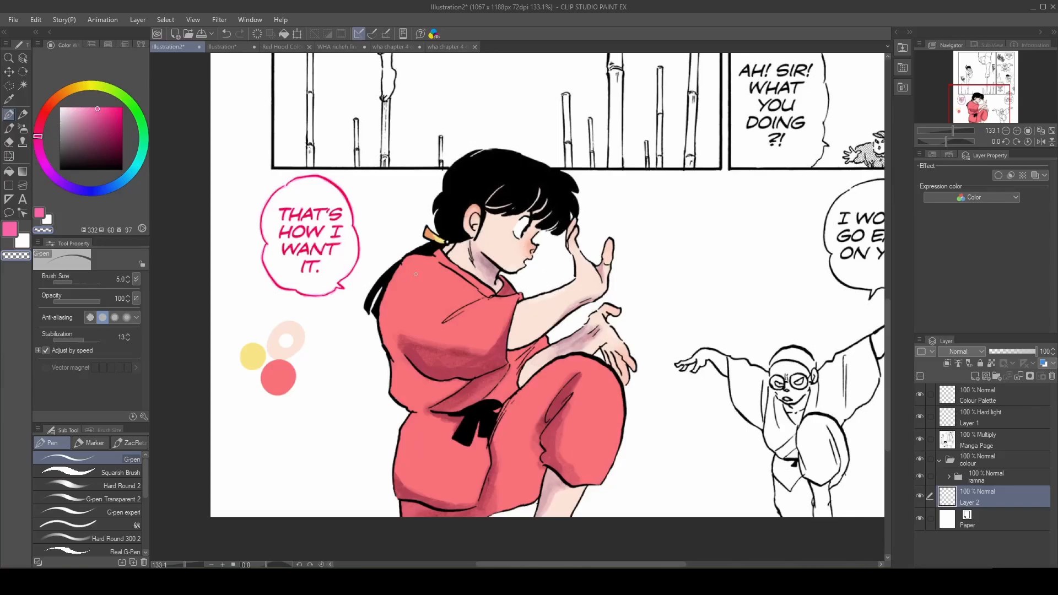
pyautogui.press('m')
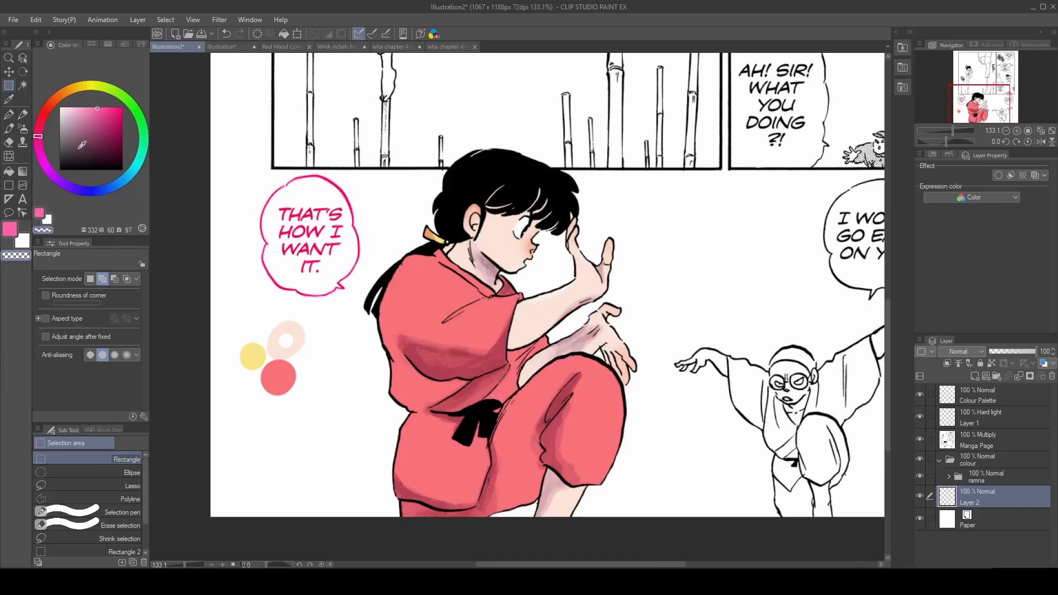
pyautogui.click(76, 88)
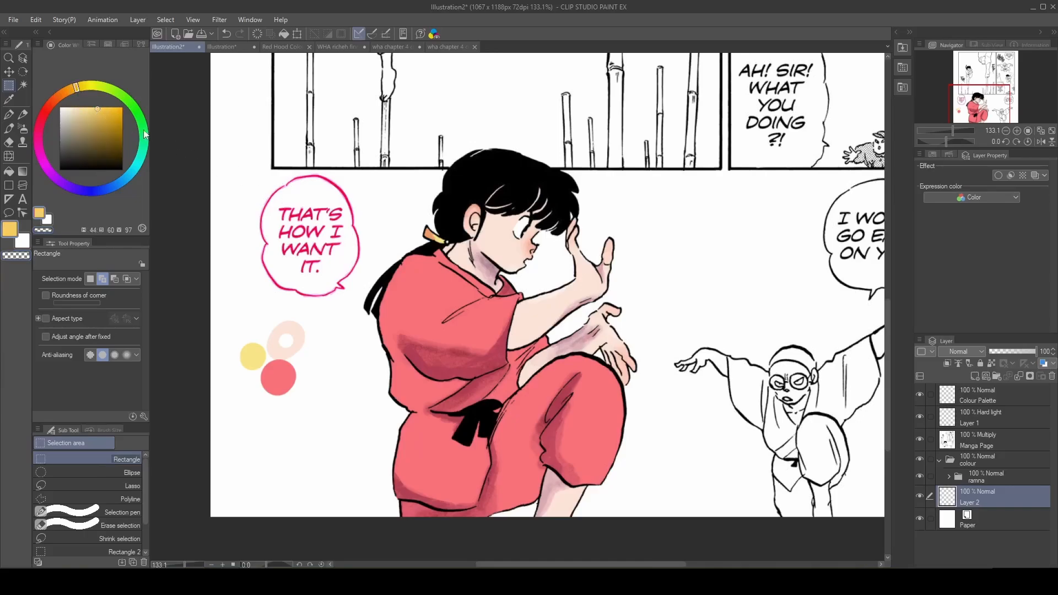
pyautogui.click(122, 109)
pyautogui.moveTo(223, 114); pyautogui.dragTo(749, 518)
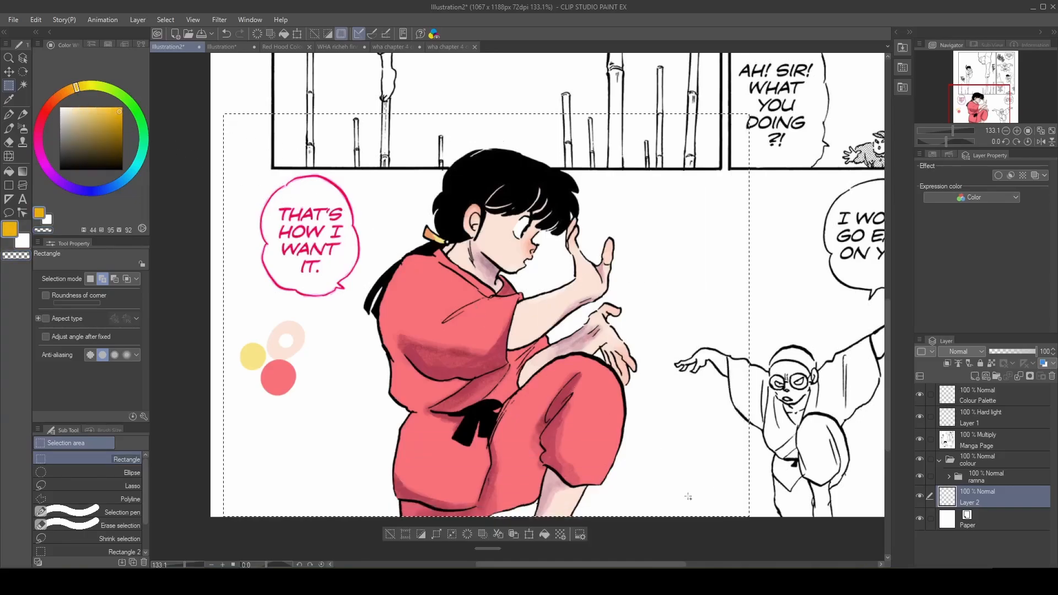
pyautogui.click(544, 535)
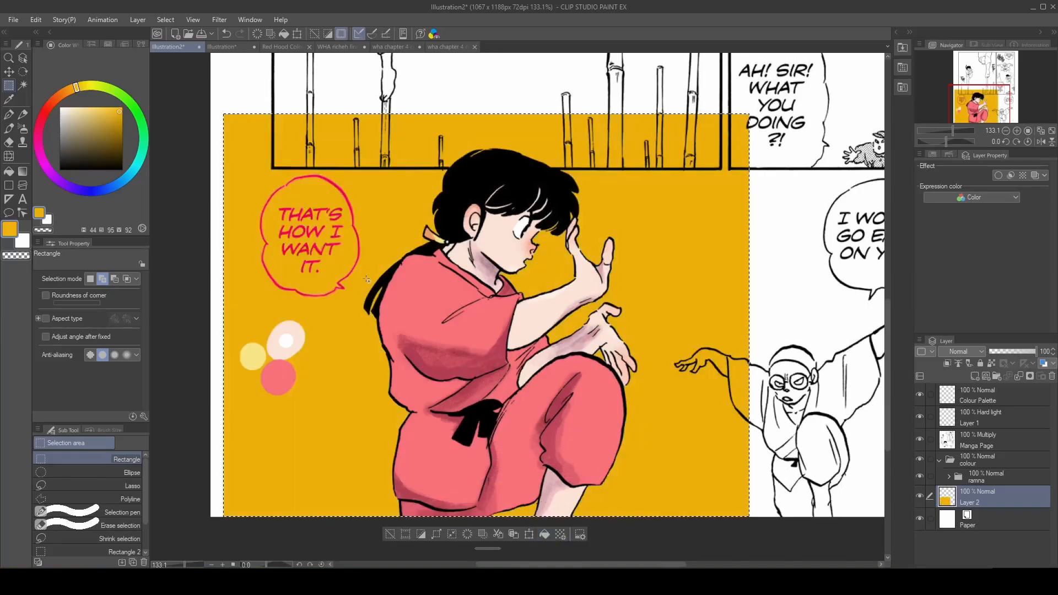
pyautogui.hotkey('ctrl', 'd')
# Add a layer above the yellow background and fill a polyline selection following the speech bubble's outline with white.
pyautogui.scroll(3, 287, 243)
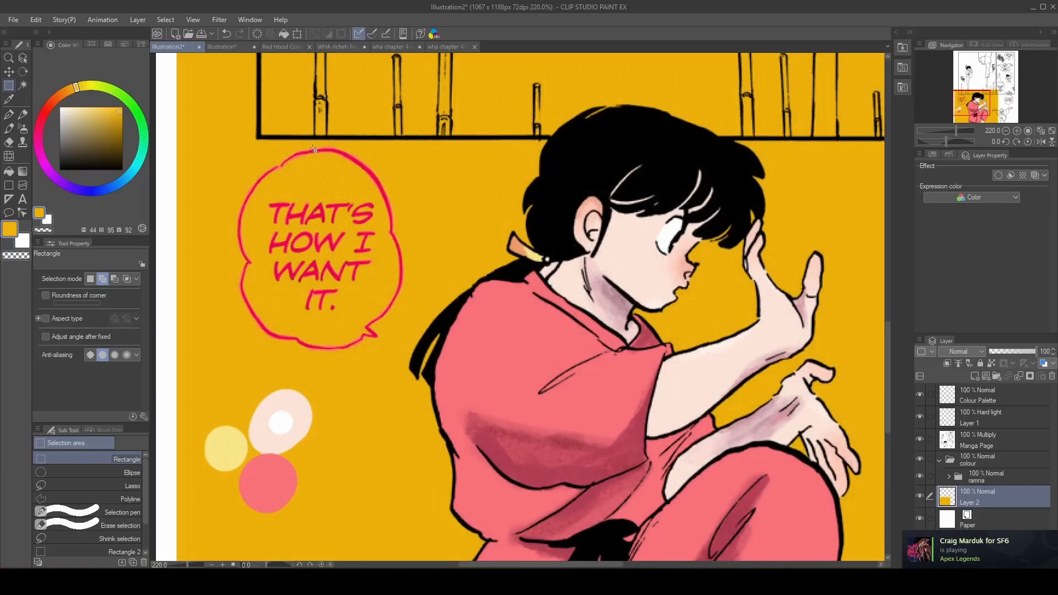
pyautogui.scroll(-2, 275, 286)
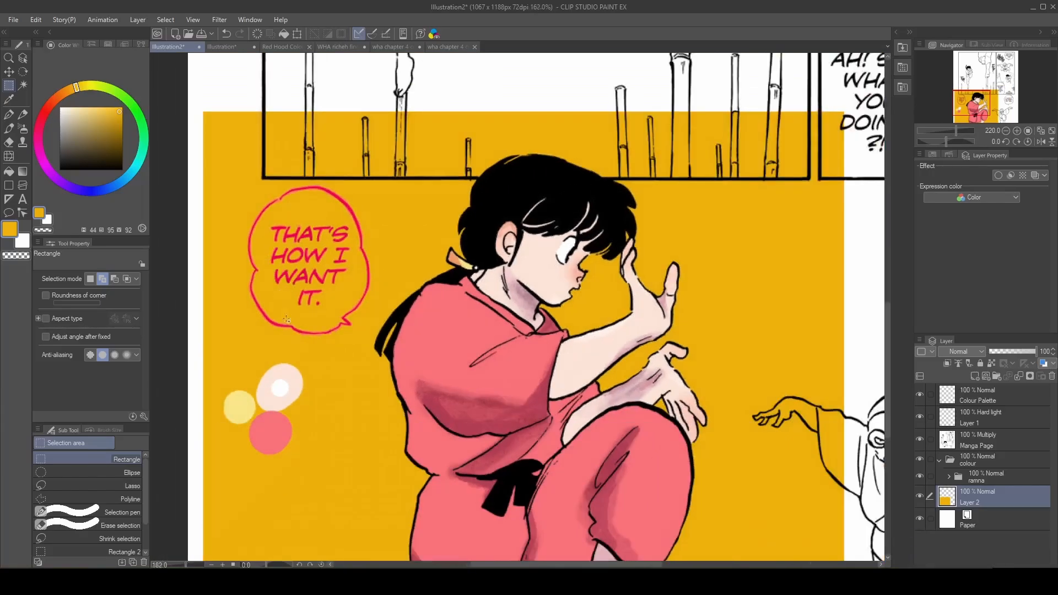
pyautogui.scroll(-2, 287, 223)
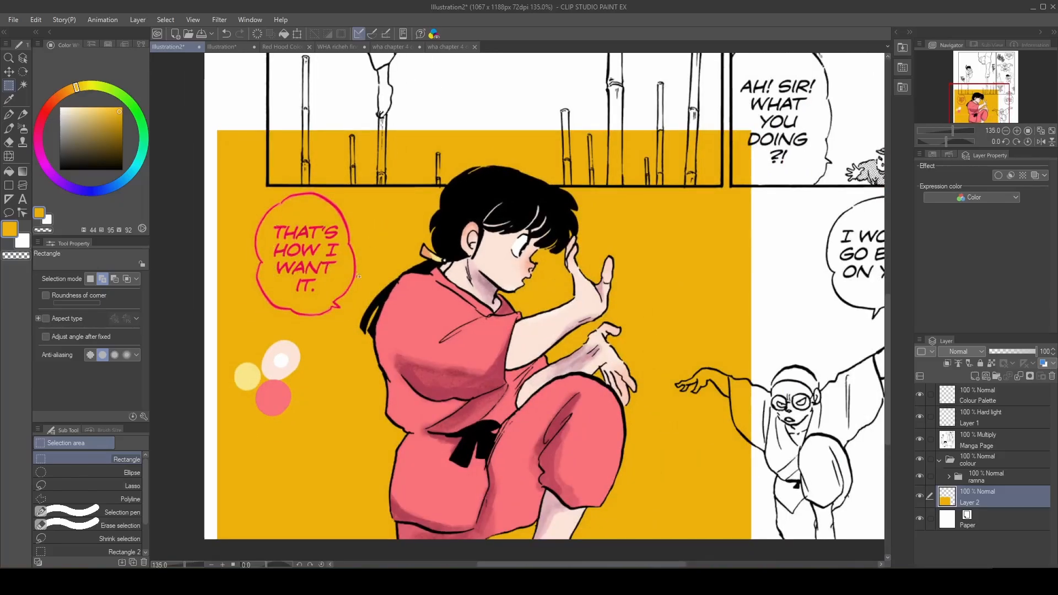
pyautogui.hotkey('ctrl', 'shift', 'n')
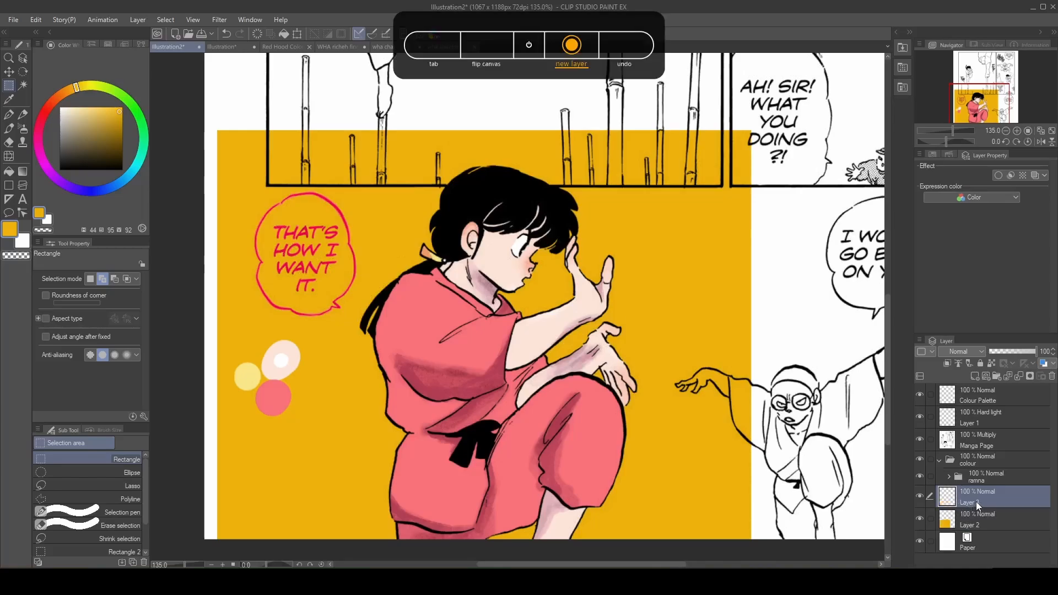
pyautogui.moveTo(103, 120); pyautogui.dragTo(60, 106)
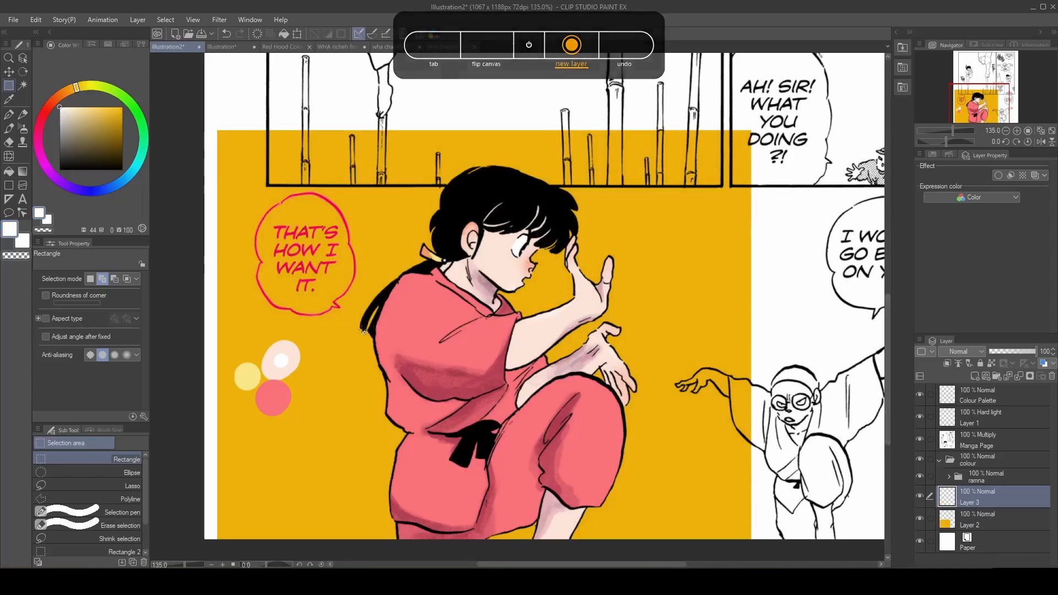
pyautogui.scroll(4, 332, 312)
pyautogui.scroll(3, 331, 311)
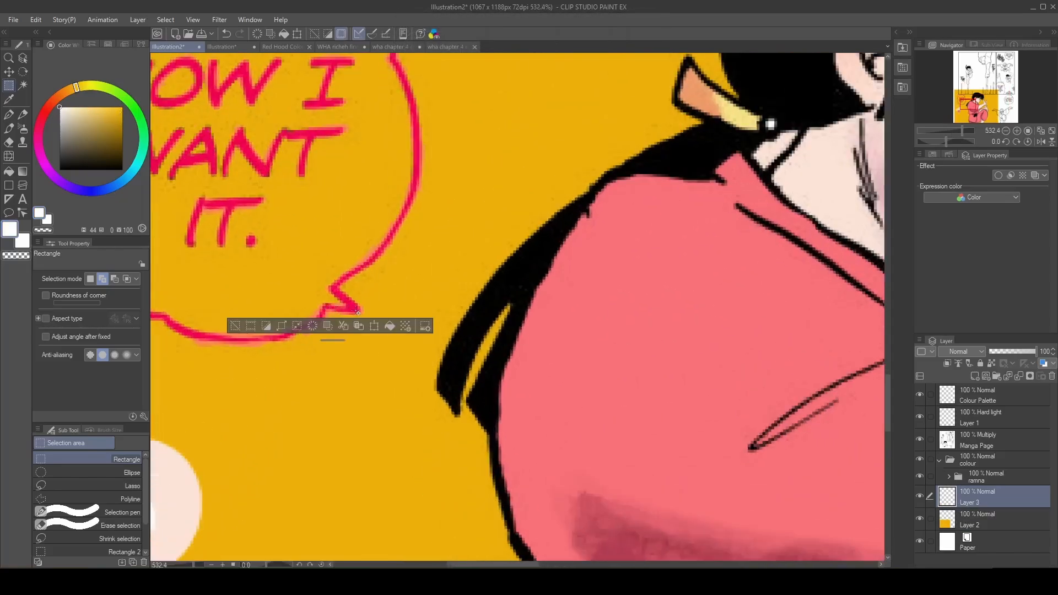
pyautogui.hotkey('ctrl', 'z')
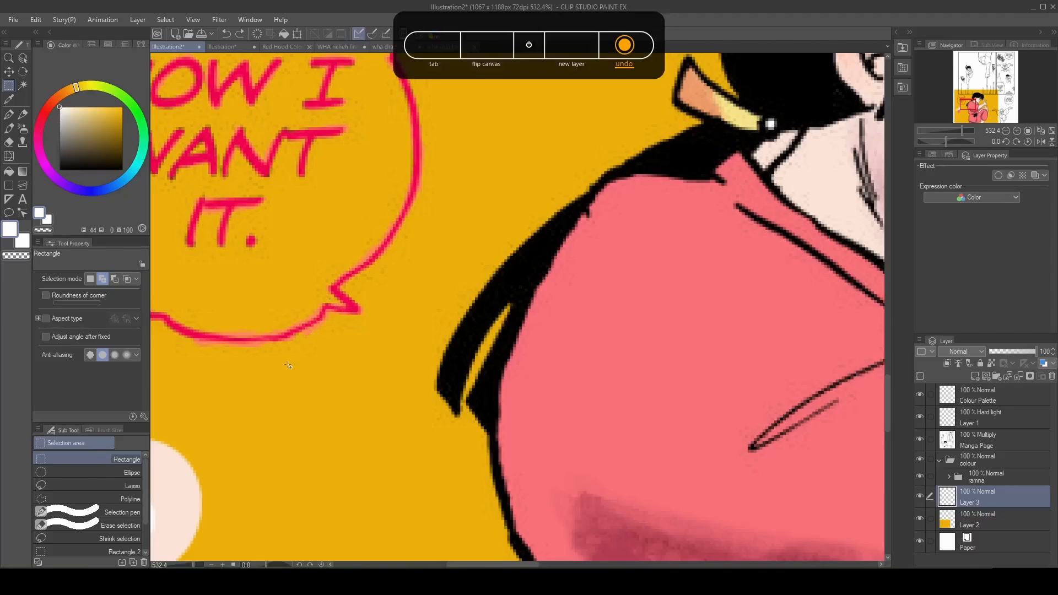
pyautogui.click(127, 499)
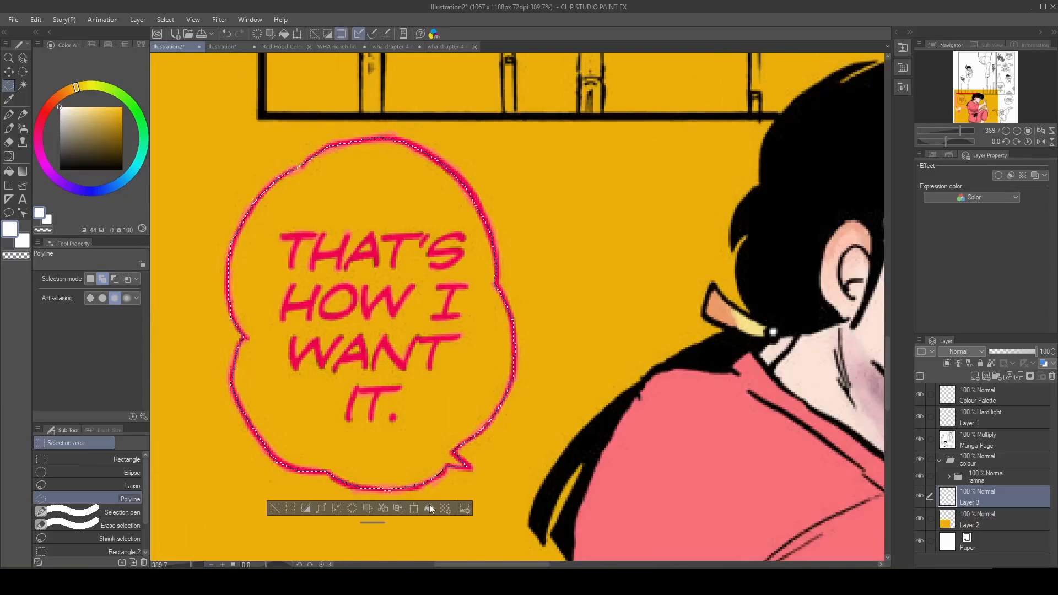
pyautogui.click(429, 508)
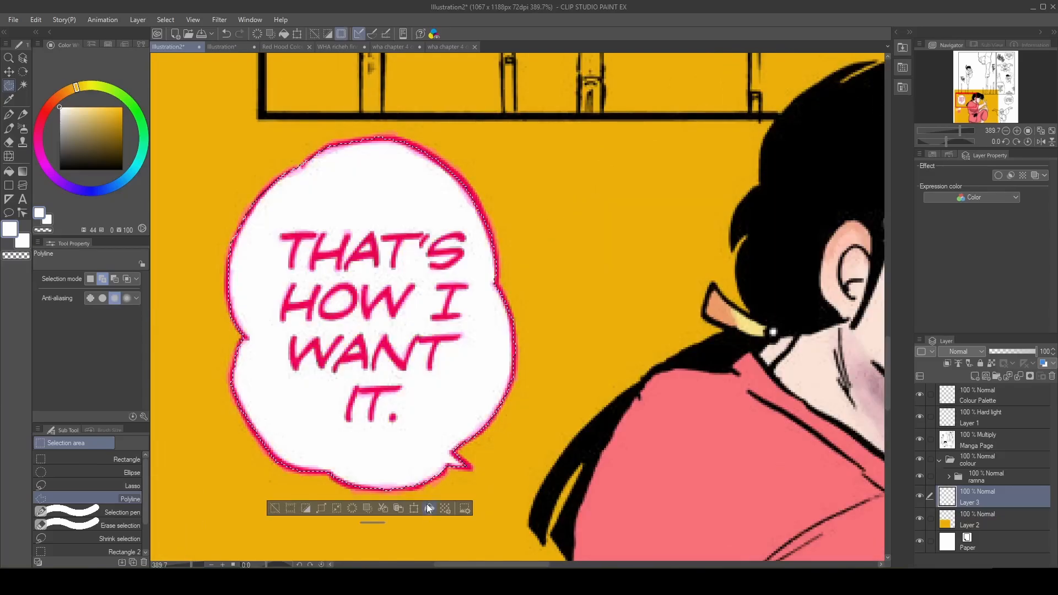
pyautogui.hotkey('ctrl', 'd')
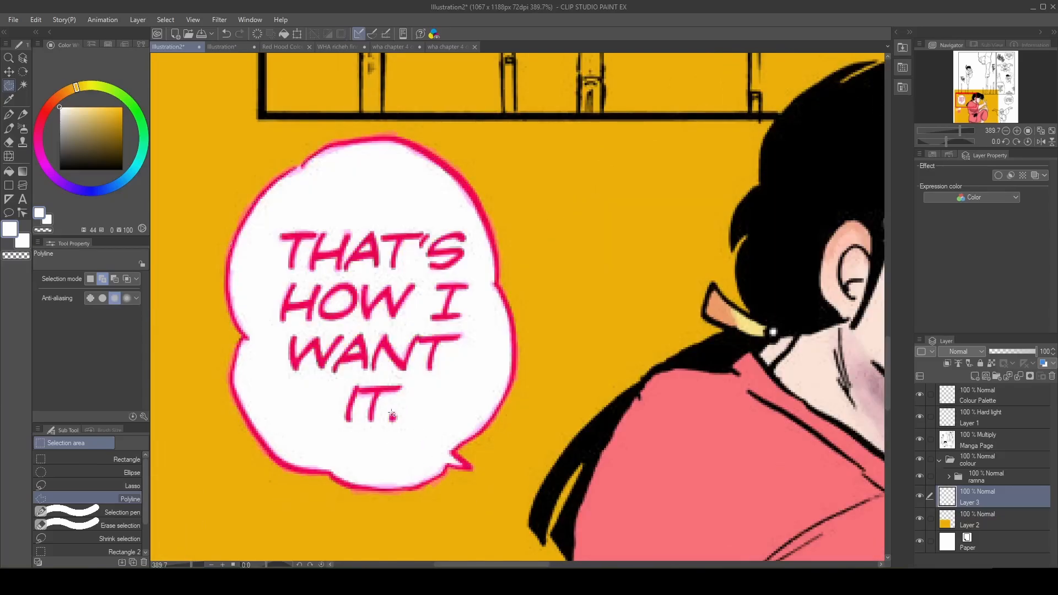
# Lighten the yellow background layer by setting its luminosity to 43 in Hue/Saturation/Luminosity.
pyautogui.hotkey('ctrl', '0')
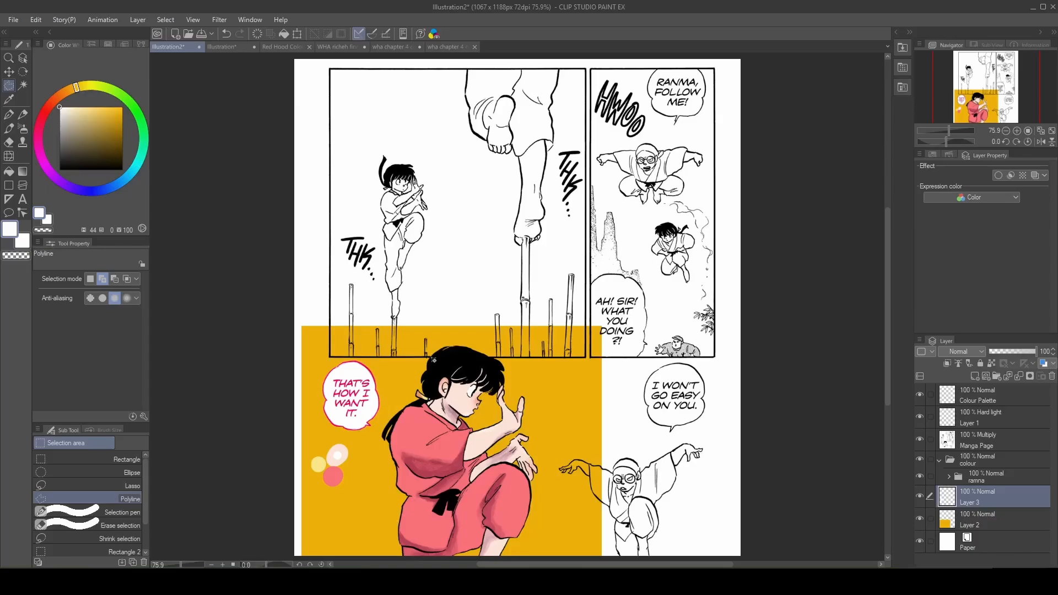
pyautogui.scroll(3, 434, 360)
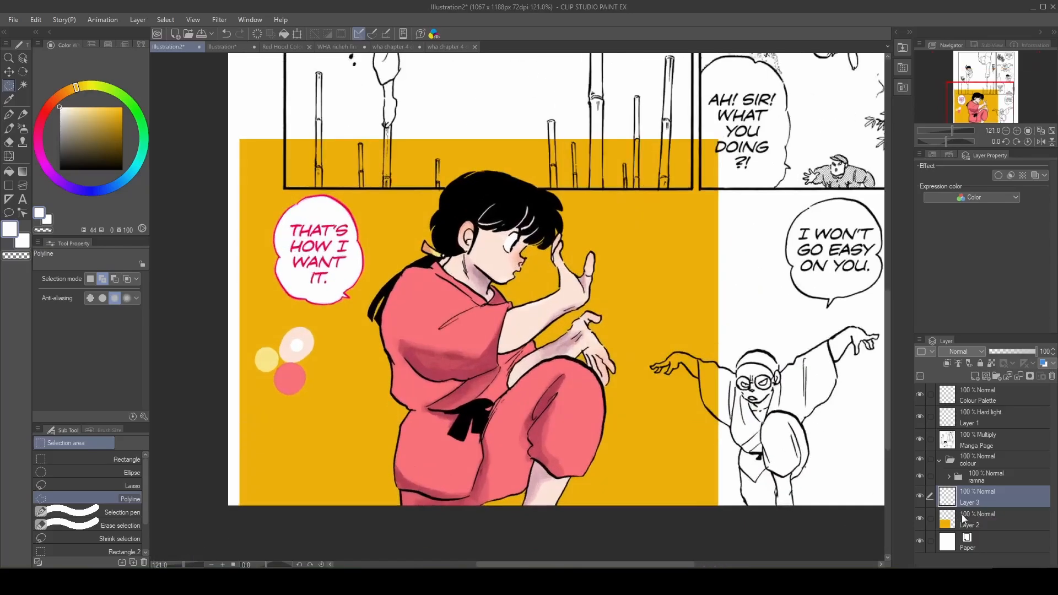
pyautogui.click(967, 523)
pyautogui.hotkey('ctrl', 'u')
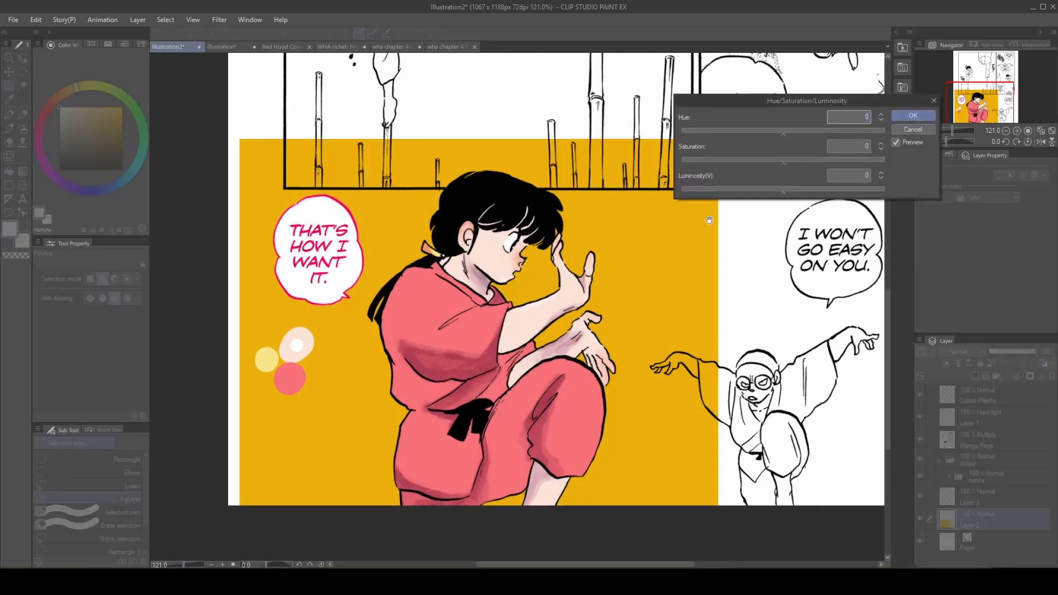
pyautogui.moveTo(790, 188); pyautogui.dragTo(816, 198)
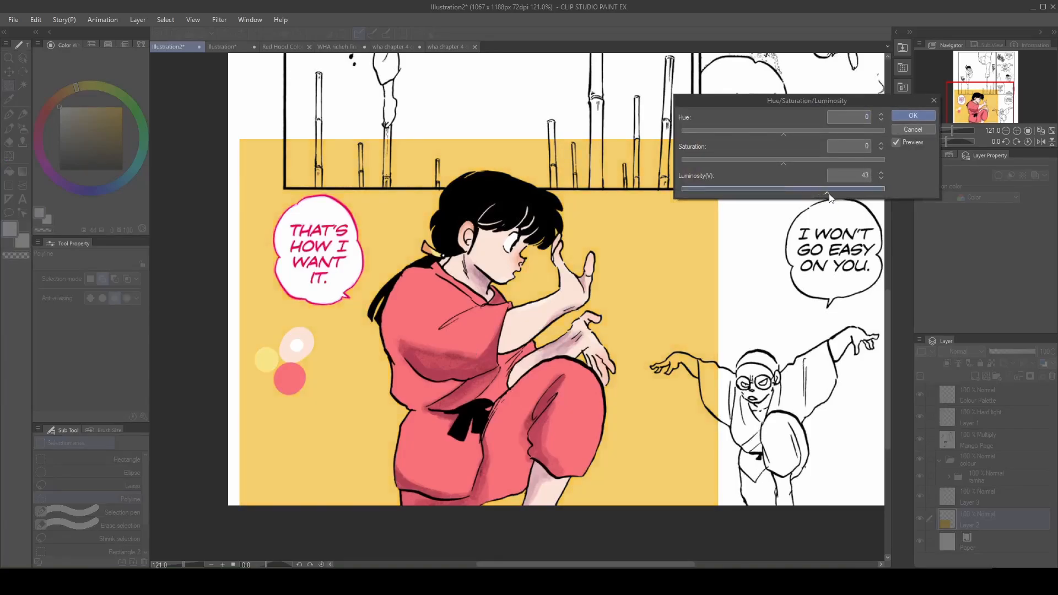
pyautogui.press('Return')
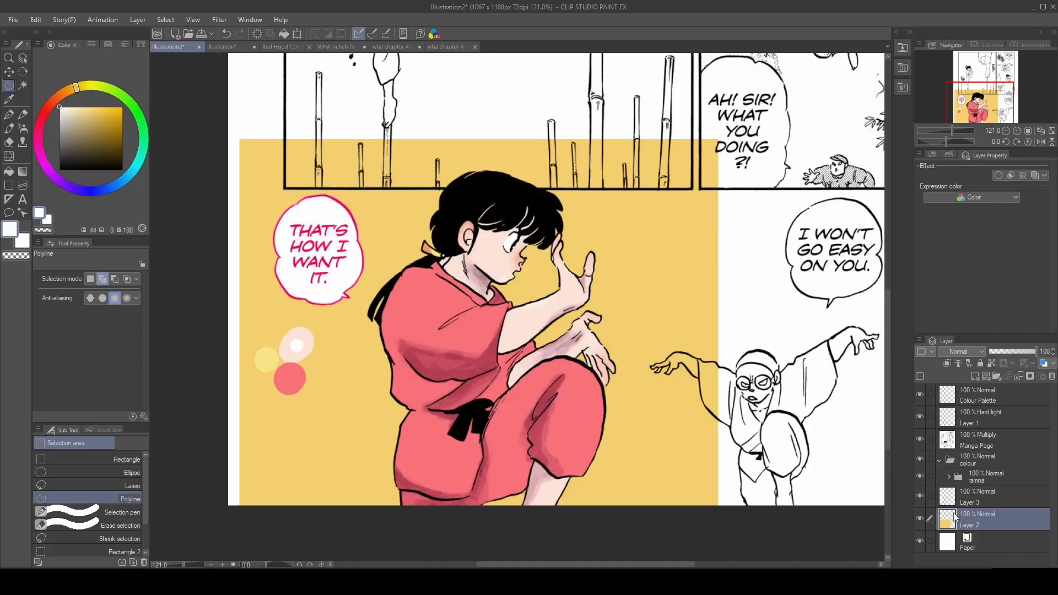
# Add a layer clipped to the yellow background, try an orange MB Lineart Bold 2 stroke at size 80 beside the figure's leg, and undo it.
pyautogui.click(948, 364)
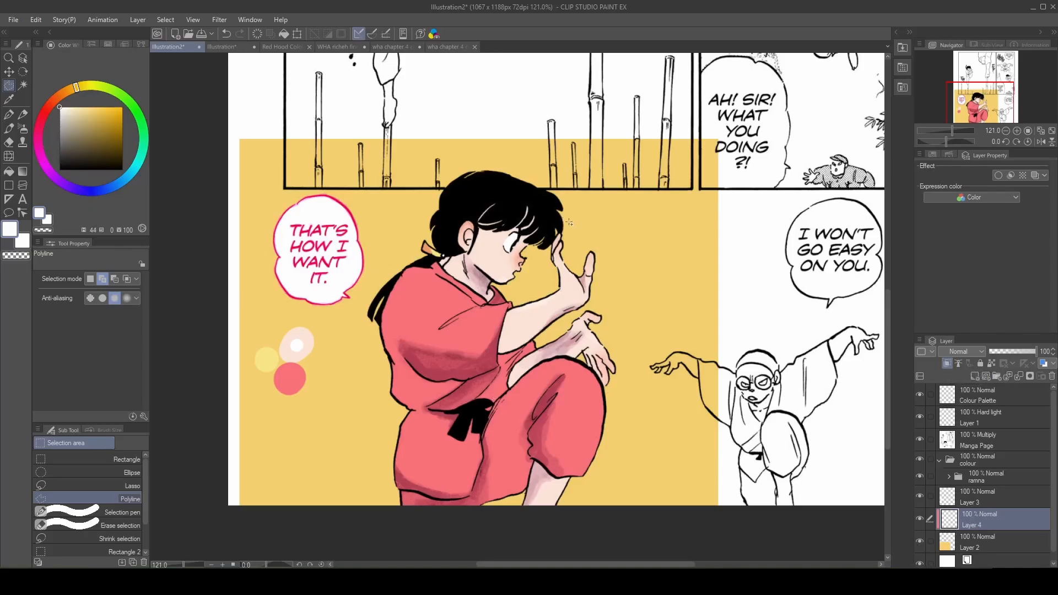
pyautogui.press('b')
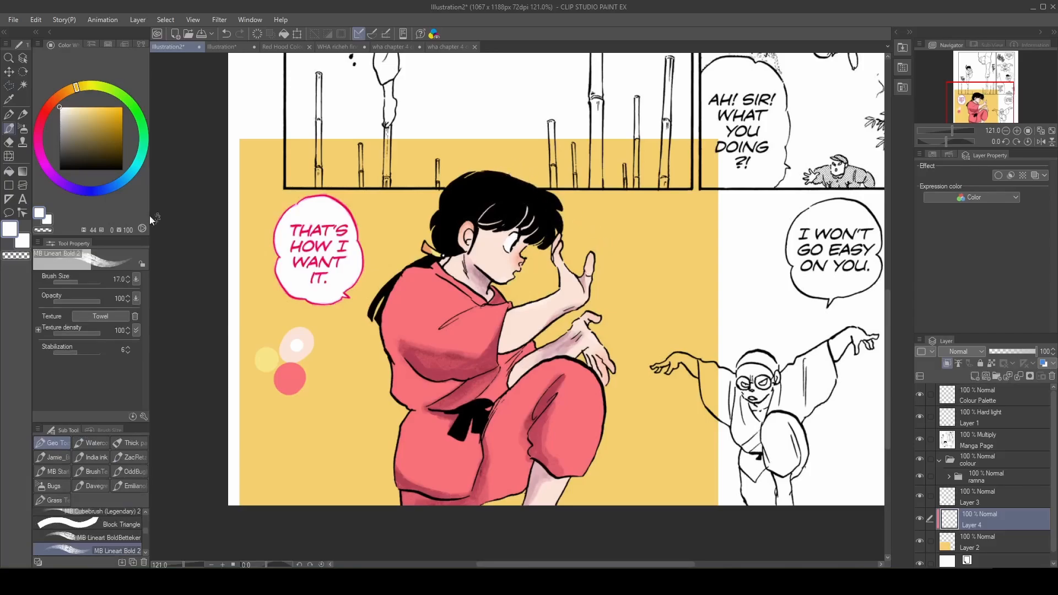
pyautogui.keyDown('alt'); pyautogui.click(339, 481); pyautogui.keyUp('alt')
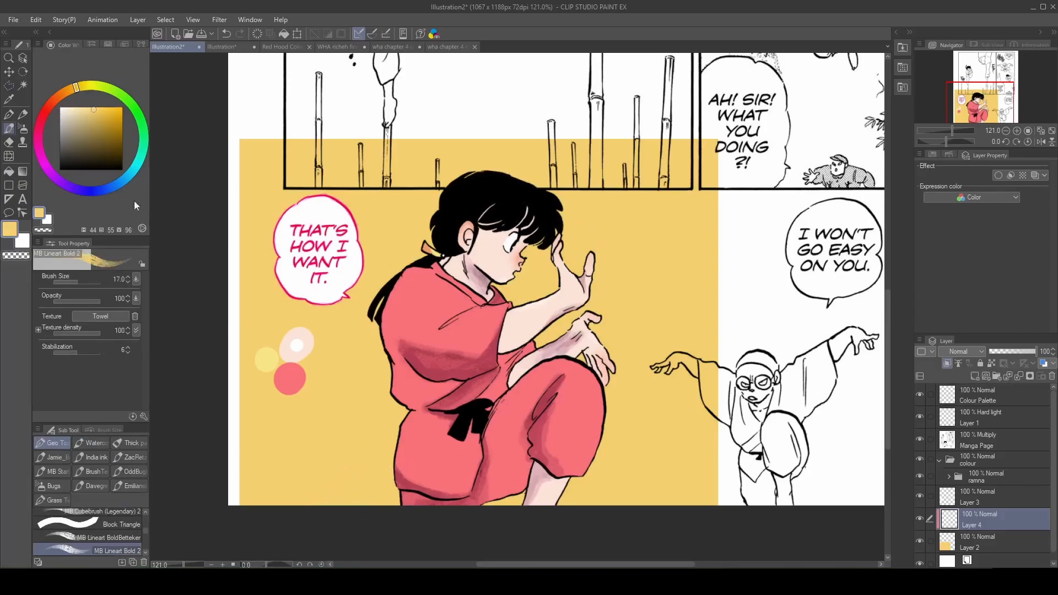
pyautogui.moveTo(70, 91); pyautogui.dragTo(64, 92)
pyautogui.click(104, 113)
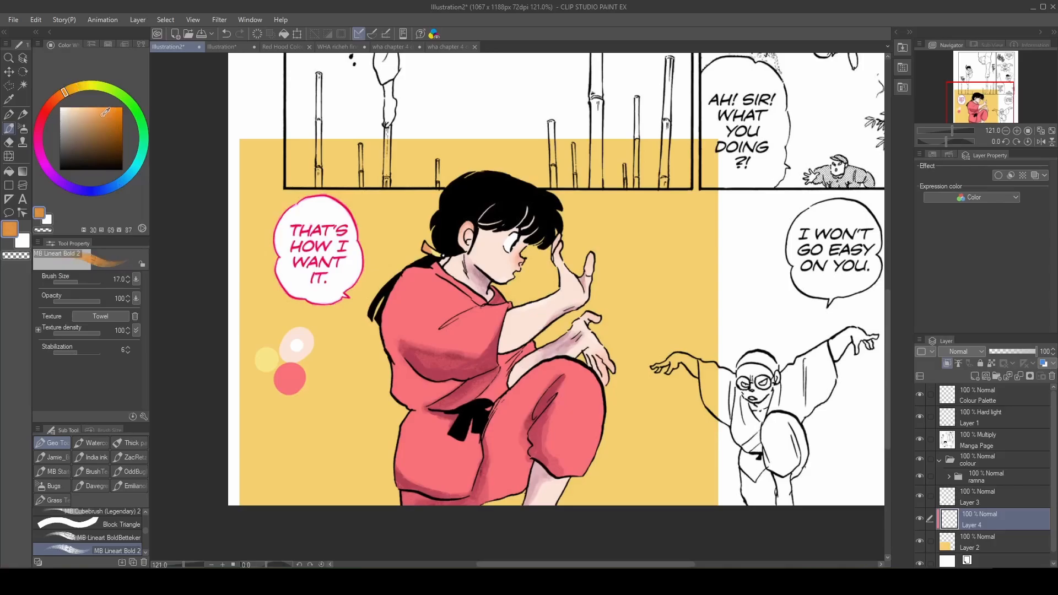
pyautogui.moveTo(573, 479)
pyautogui.keyDown('ctrl'); pyautogui.keyDown('alt'); pyautogui.mouseDown()
pyautogui.moveTo(625, 485)
pyautogui.moveTo(658, 416)
pyautogui.moveTo(634, 419)
pyautogui.moveTo(566, 507)
pyautogui.mouseUp(); pyautogui.keyUp('alt'); pyautogui.keyUp('ctrl')
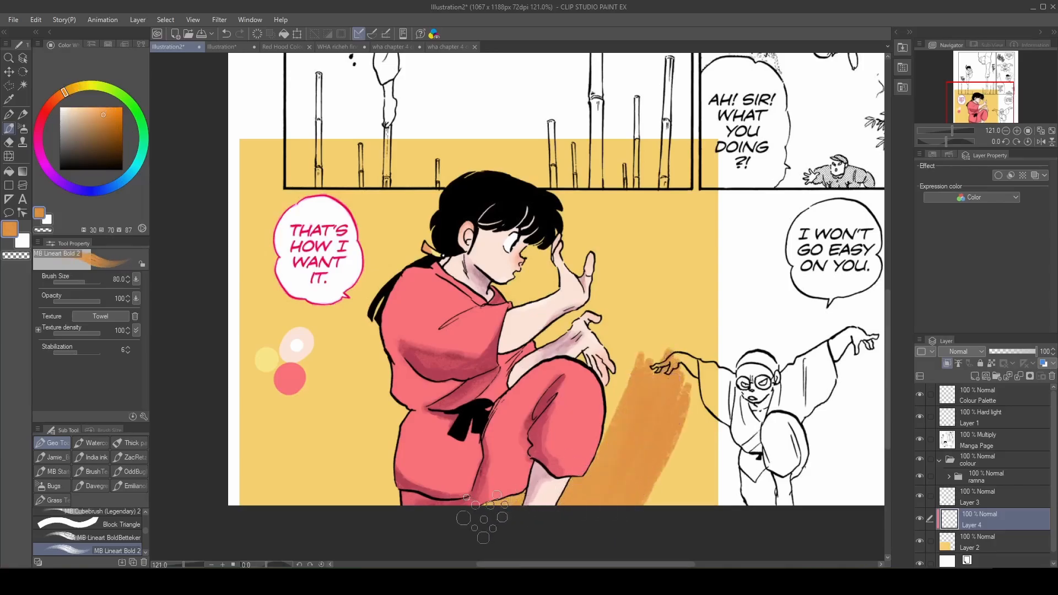
pyautogui.hotkey('ctrl', 'z')
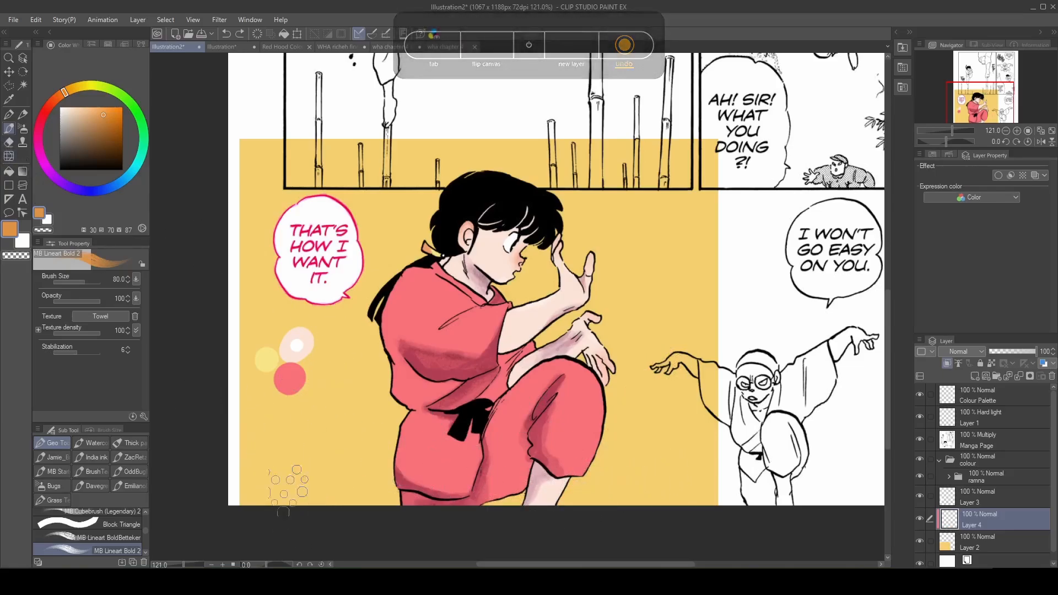
# Paint an orange band (H 30, S 70, V 87) across the bottom of the yellow background with MB Lineart Bold 2 at size 100.
pyautogui.press(']')
pyautogui.moveTo(696, 496)
pyautogui.mouseDown()
pyautogui.moveTo(697, 485)
pyautogui.moveTo(677, 479)
pyautogui.moveTo(653, 532)
pyautogui.moveTo(606, 496)
pyautogui.moveTo(574, 521)
pyautogui.moveTo(562, 504)
pyautogui.mouseUp()
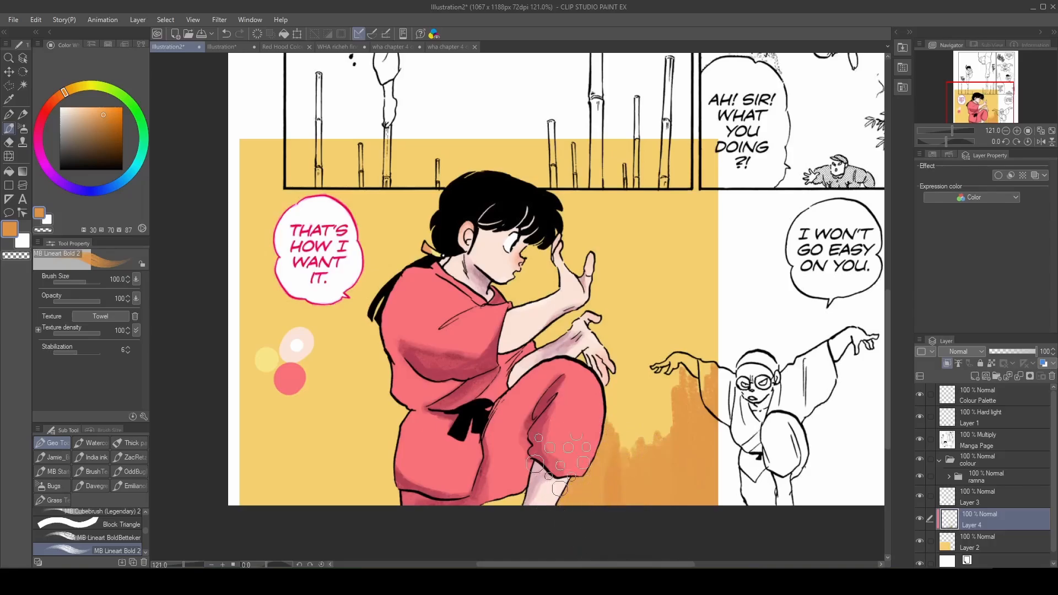
pyautogui.moveTo(502, 472)
pyautogui.mouseDown()
pyautogui.moveTo(442, 527)
pyautogui.moveTo(348, 532)
pyautogui.moveTo(321, 518)
pyautogui.moveTo(264, 455)
pyautogui.mouseUp()
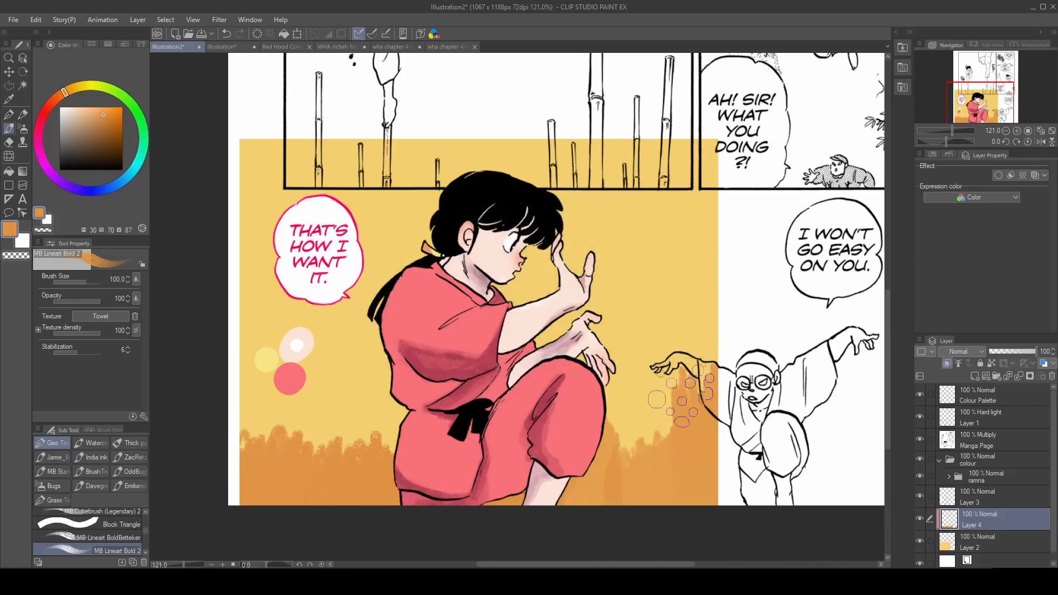
pyautogui.moveTo(639, 463); pyautogui.dragTo(609, 458)
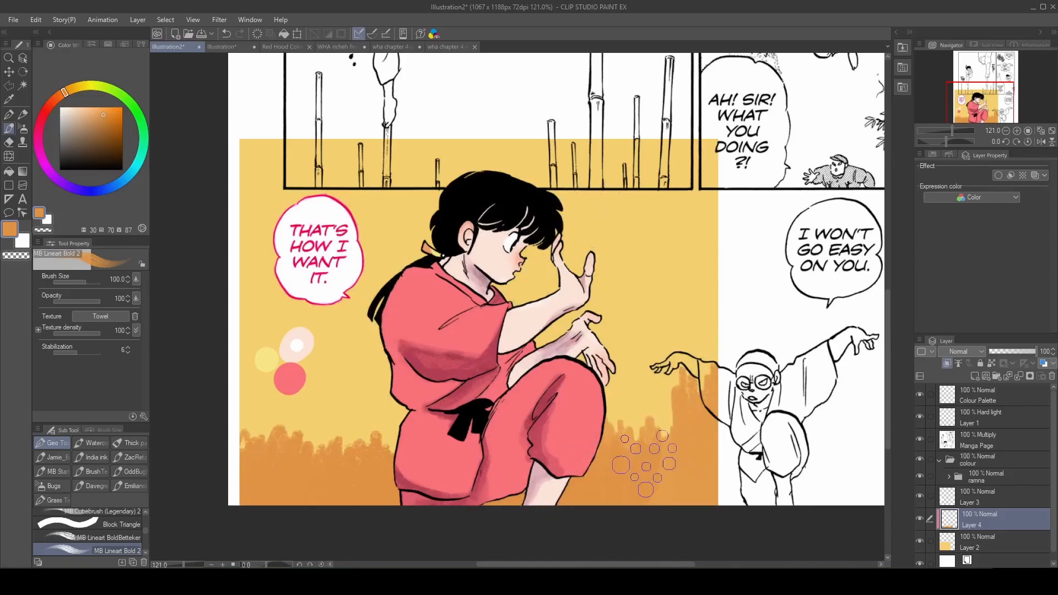
# Reduce the brush to size 60, undo a darker orange trial stroke beside the knee, and choose a lighter orange (H 30, S 52, V 88).
pyautogui.keyDown('alt'); pyautogui.click(642, 384); pyautogui.keyUp('alt')
pyautogui.keyDown('alt'); pyautogui.click(685, 449); pyautogui.keyUp('alt')
pyautogui.keyDown('alt'); pyautogui.click(666, 394); pyautogui.keyUp('alt')
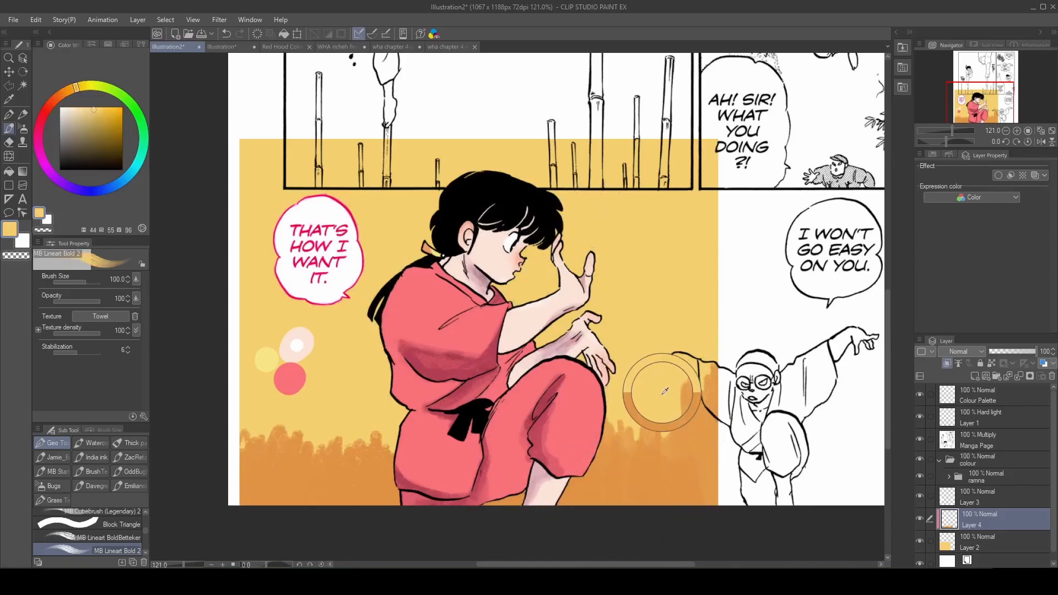
pyautogui.click(108, 120)
pyautogui.moveTo(71, 91); pyautogui.dragTo(65, 93)
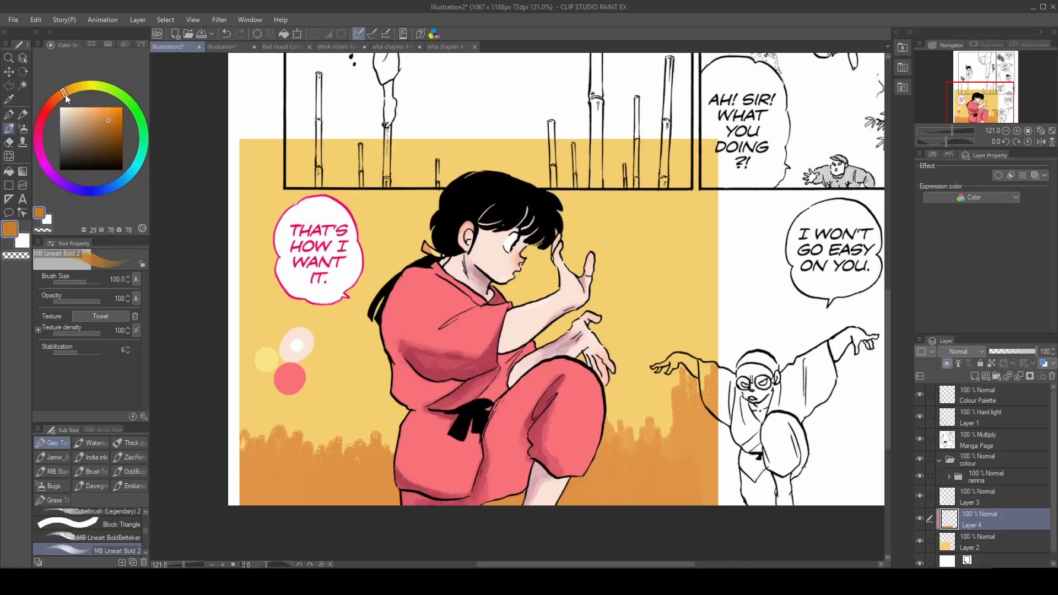
pyautogui.press('[')
pyautogui.press('[')
pyautogui.press('[')
pyautogui.moveTo(709, 411)
pyautogui.mouseDown()
pyautogui.moveTo(703, 349)
pyautogui.moveTo(691, 368)
pyautogui.moveTo(688, 357)
pyautogui.moveTo(719, 368)
pyautogui.moveTo(680, 350)
pyautogui.moveTo(671, 428)
pyautogui.moveTo(657, 442)
pyautogui.moveTo(629, 410)
pyautogui.moveTo(609, 438)
pyautogui.mouseUp()
pyautogui.click(92, 114)
pyautogui.hotkey('ctrl', 'z')
# Paint light orange strokes above the orange band on both sides of the figure and up the background's side edges.
pyautogui.moveTo(259, 447)
pyautogui.mouseDown()
pyautogui.moveTo(253, 422)
pyautogui.moveTo(264, 441)
pyautogui.moveTo(282, 418)
pyautogui.moveTo(304, 425)
pyautogui.moveTo(316, 448)
pyautogui.moveTo(388, 436)
pyautogui.moveTo(413, 454)
pyautogui.moveTo(436, 427)
pyautogui.mouseUp()
pyautogui.moveTo(711, 341); pyautogui.dragTo(723, 261)
pyautogui.moveTo(235, 370)
pyautogui.mouseDown()
pyautogui.moveTo(238, 355)
pyautogui.moveTo(244, 413)
pyautogui.mouseUp()
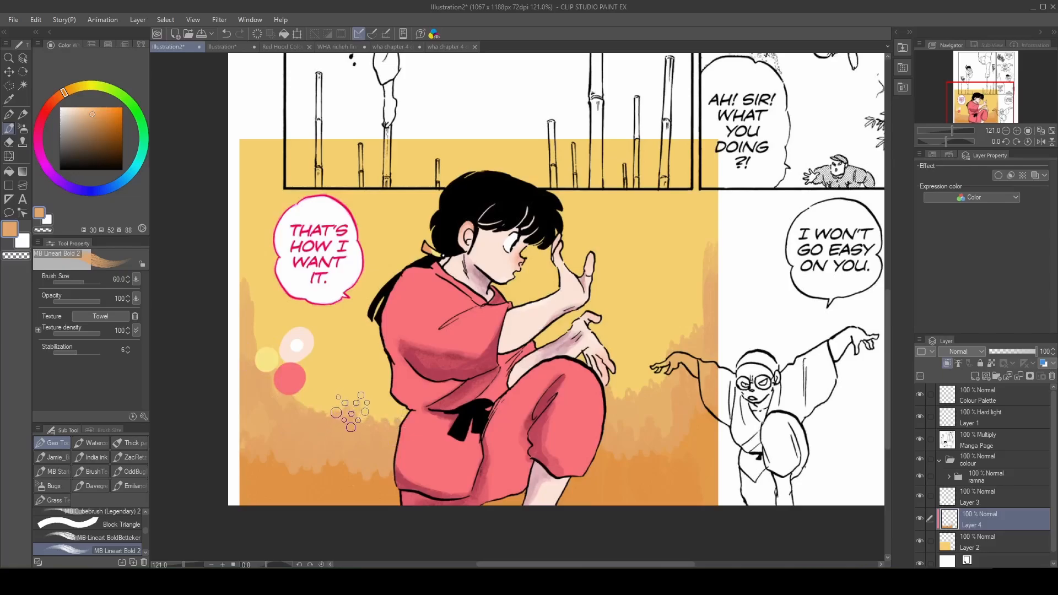
pyautogui.moveTo(339, 430)
pyautogui.mouseDown()
pyautogui.moveTo(371, 404)
pyautogui.moveTo(373, 428)
pyautogui.moveTo(416, 438)
pyautogui.moveTo(386, 420)
pyautogui.moveTo(336, 419)
pyautogui.moveTo(320, 400)
pyautogui.moveTo(308, 435)
pyautogui.mouseUp()
pyautogui.moveTo(646, 411); pyautogui.dragTo(620, 379)
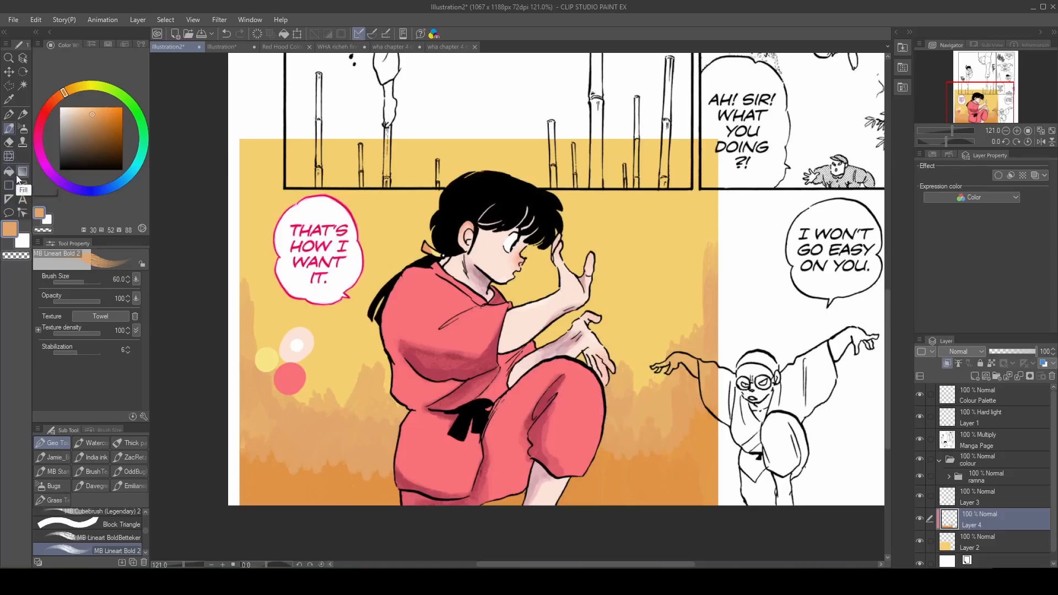
# Try the Copy stamp at size 30 on the orange strokes at the background's upper right edge.
pyautogui.click(23, 143)
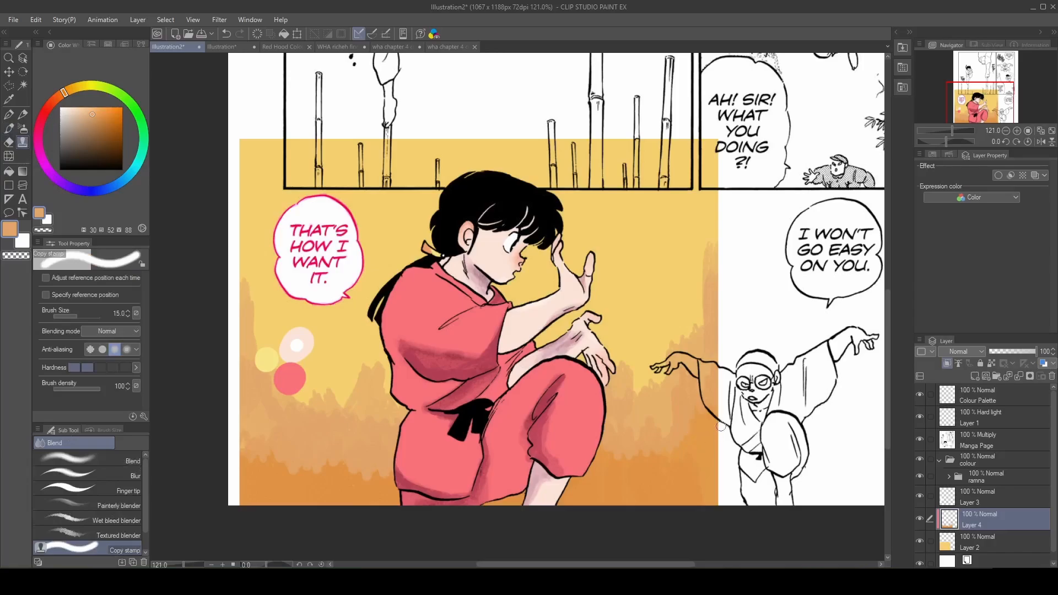
pyautogui.press(']')
pyautogui.press(']')
pyautogui.press(']')
pyautogui.press(']')
pyautogui.click(710, 240)
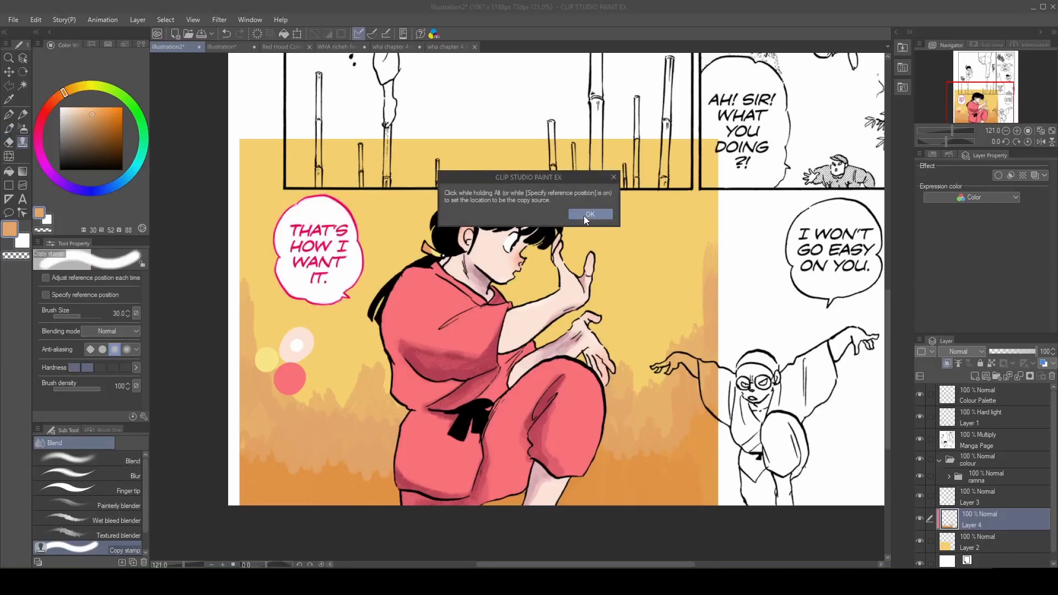
pyautogui.click(587, 215)
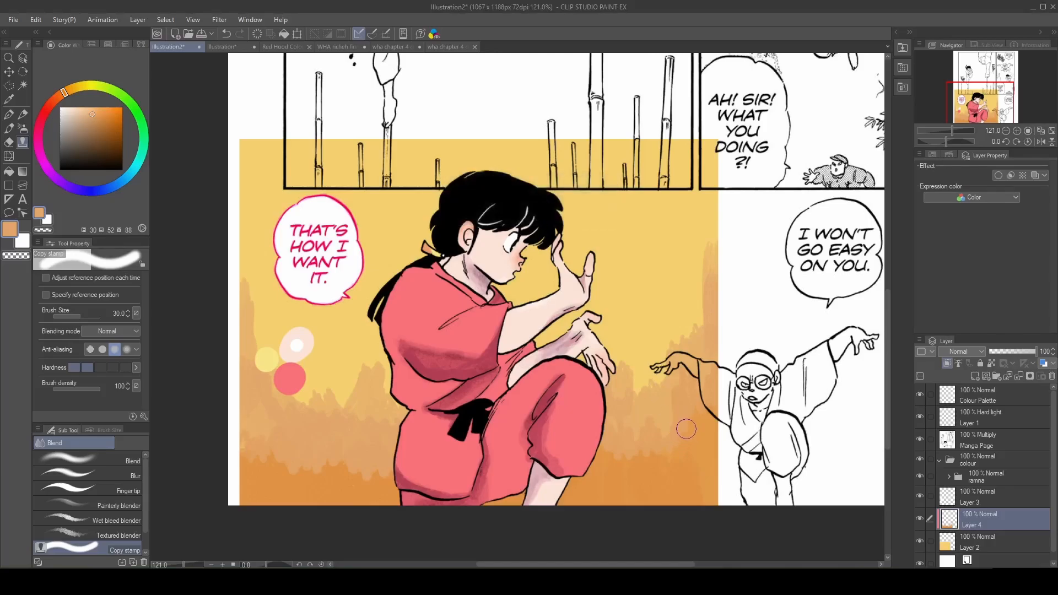
# Smooth the orange strokes into the yellow background on both sides of the figure using the Blend tool at size 60.
pyautogui.click(92, 457)
pyautogui.press('[')
pyautogui.press('[')
pyautogui.moveTo(700, 398)
pyautogui.mouseDown()
pyautogui.moveTo(686, 450)
pyautogui.moveTo(664, 458)
pyautogui.moveTo(611, 450)
pyautogui.mouseUp()
pyautogui.moveTo(259, 457)
pyautogui.mouseDown()
pyautogui.moveTo(247, 461)
pyautogui.moveTo(261, 447)
pyautogui.moveTo(309, 477)
pyautogui.moveTo(380, 484)
pyautogui.moveTo(396, 469)
pyautogui.moveTo(390, 424)
pyautogui.mouseUp()
pyautogui.moveTo(389, 392)
pyautogui.mouseDown()
pyautogui.moveTo(367, 349)
pyautogui.moveTo(347, 399)
pyautogui.moveTo(335, 406)
pyautogui.moveTo(304, 384)
pyautogui.moveTo(310, 364)
pyautogui.moveTo(295, 405)
pyautogui.moveTo(275, 365)
pyautogui.moveTo(282, 397)
pyautogui.moveTo(244, 278)
pyautogui.mouseUp()
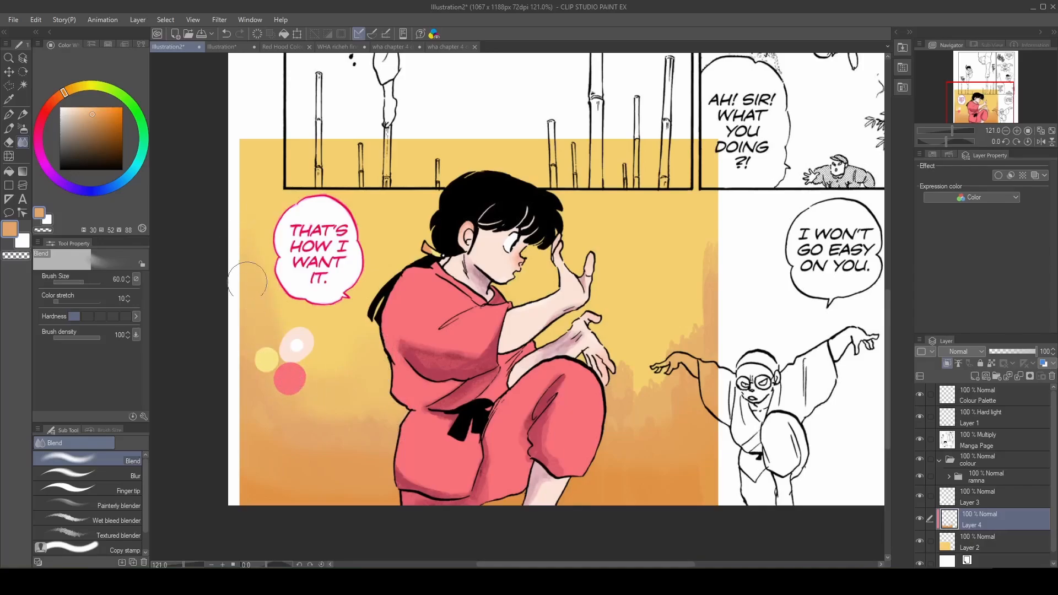
pyautogui.moveTo(616, 363)
pyautogui.mouseDown()
pyautogui.moveTo(643, 391)
pyautogui.moveTo(655, 387)
pyautogui.moveTo(698, 311)
pyautogui.mouseUp()
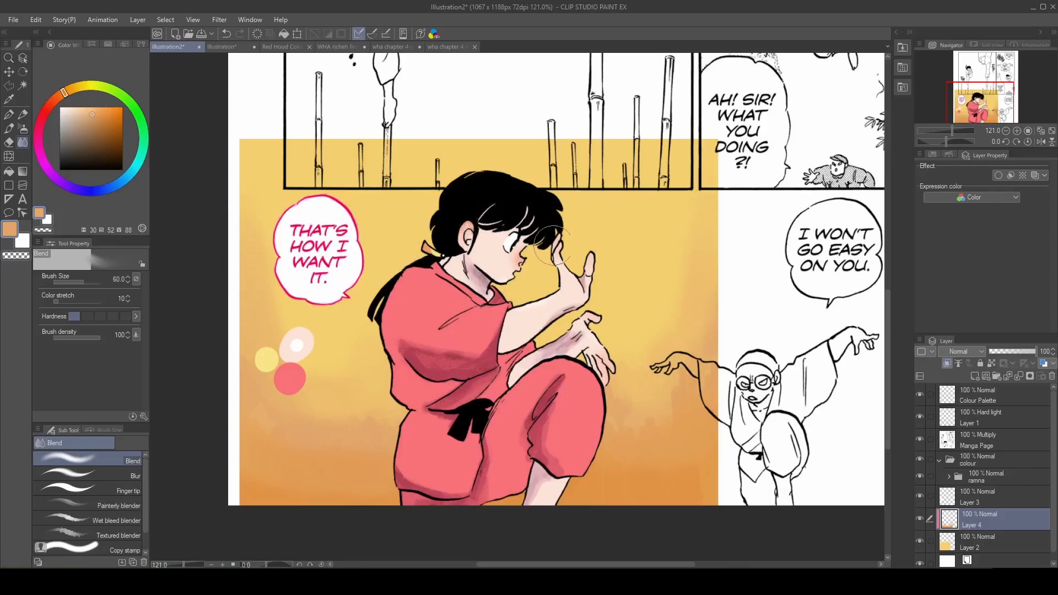
pyautogui.scroll(-4, 459, 383)
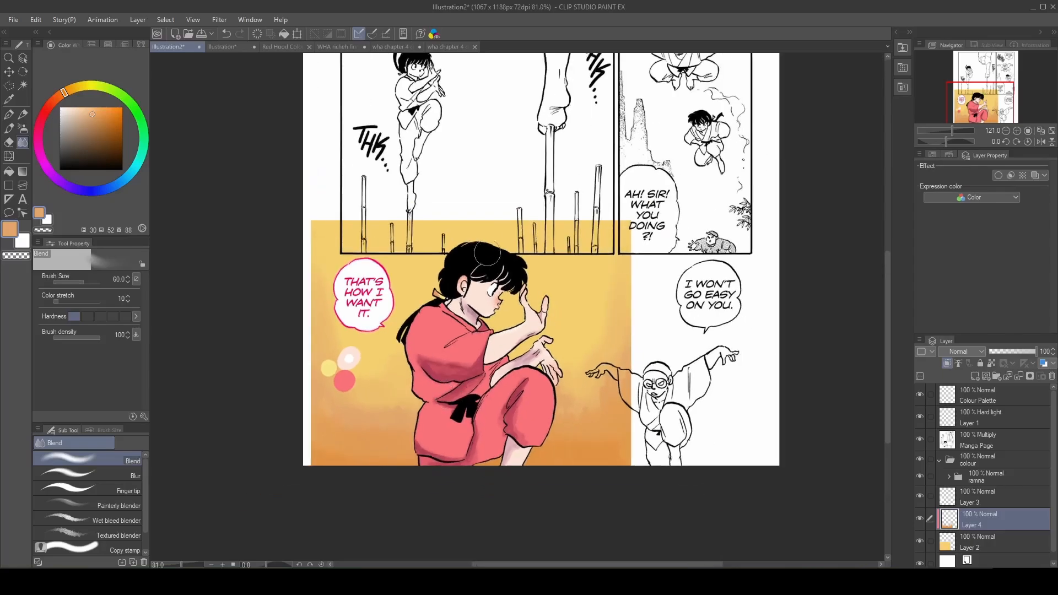
pyautogui.scroll(3, 496, 253)
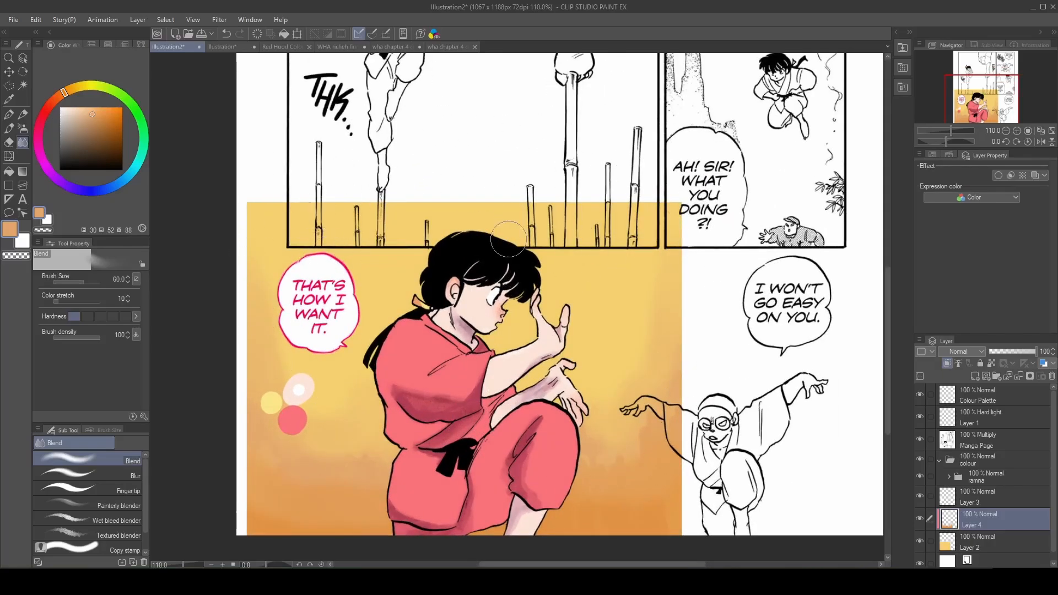
pyautogui.scroll(-3, 485, 292)
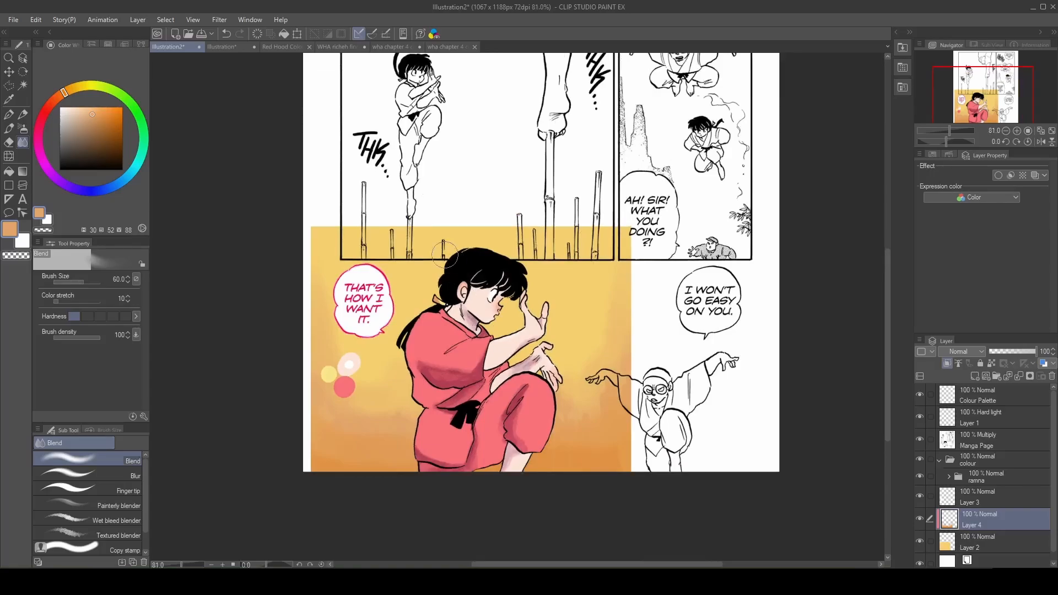
pyautogui.scroll(2, 600, 300)
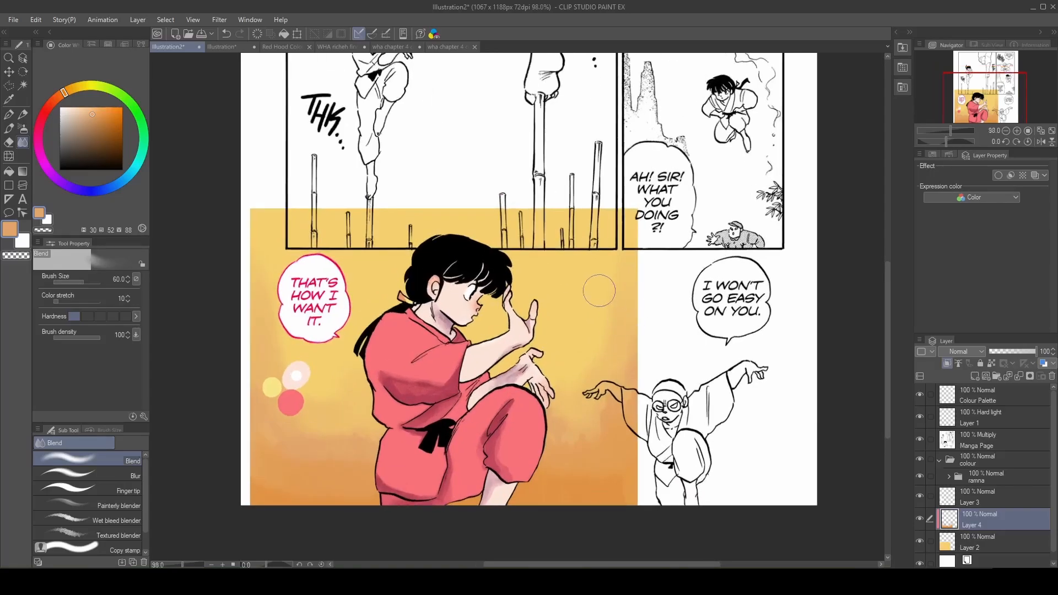
# Duplicate the Manga Page layer and hide the upper copy as a backup of the line art.
pyautogui.click(975, 442)
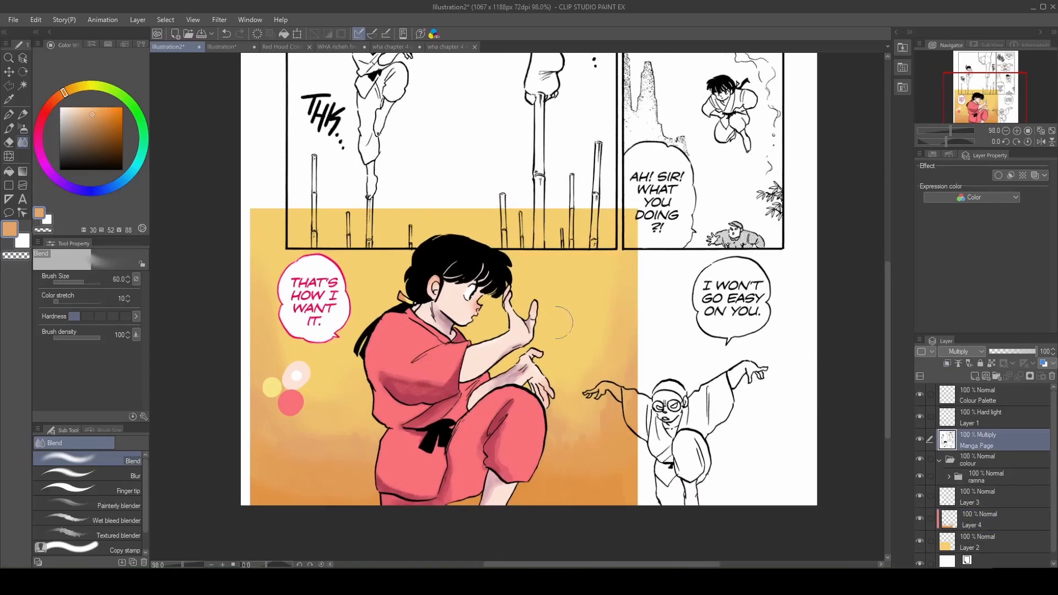
pyautogui.scroll(1, 571, 256)
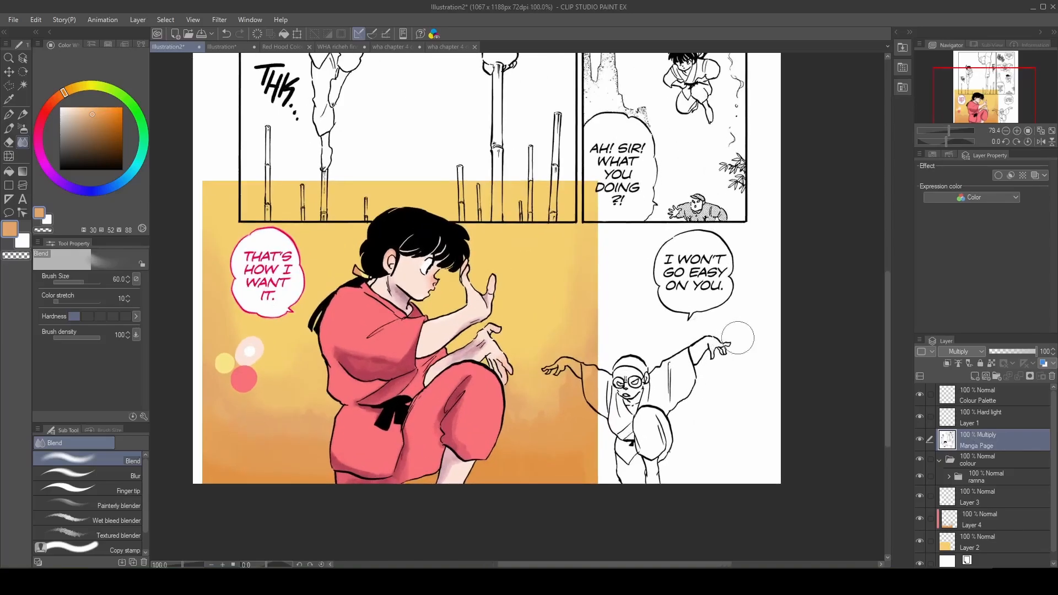
pyautogui.scroll(-2, 578, 261)
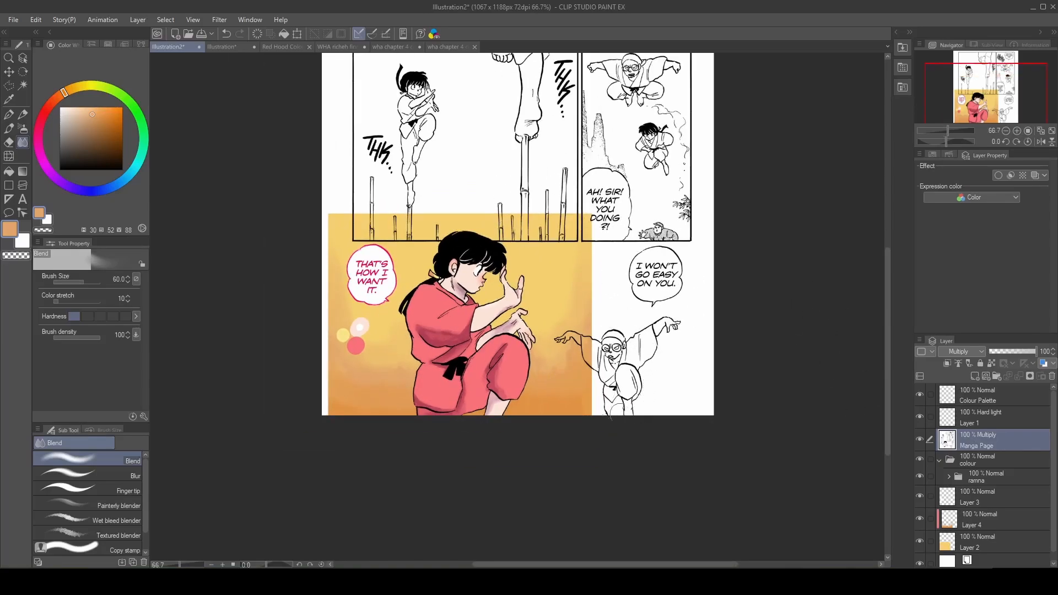
pyautogui.scroll(1, 617, 419)
pyautogui.scroll(1, 512, 142)
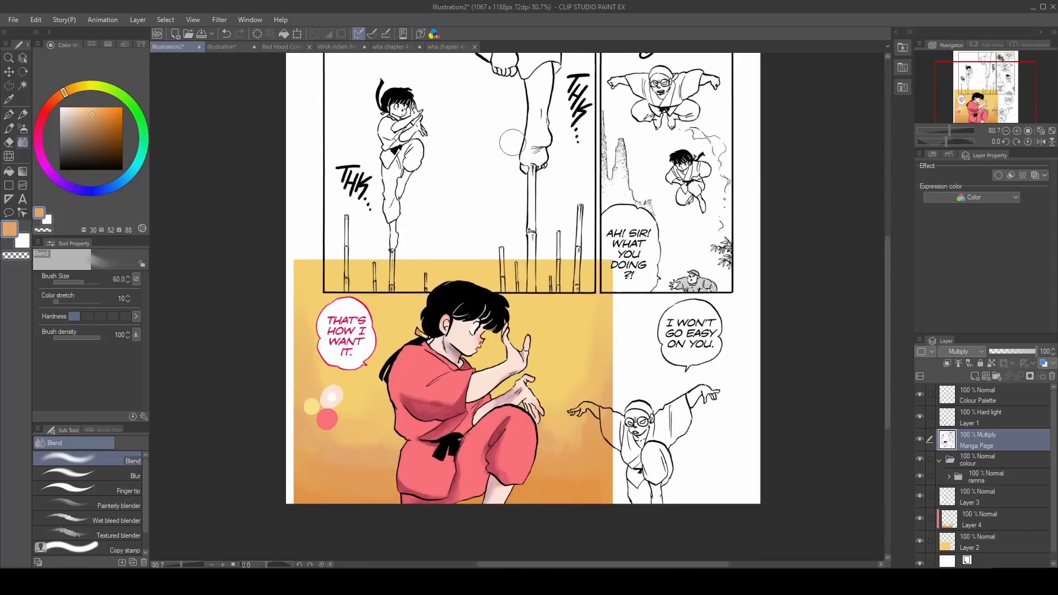
pyautogui.scroll(-1, 529, 210)
pyautogui.scroll(2, 529, 220)
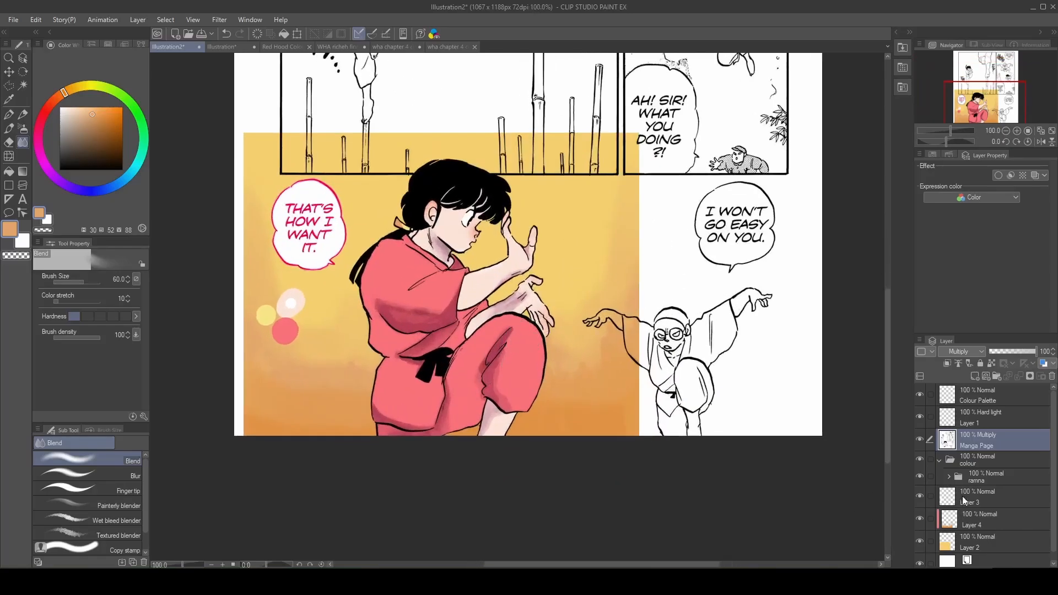
pyautogui.hotkey('ctrl', 'c')
pyautogui.hotkey('ctrl', 'v')
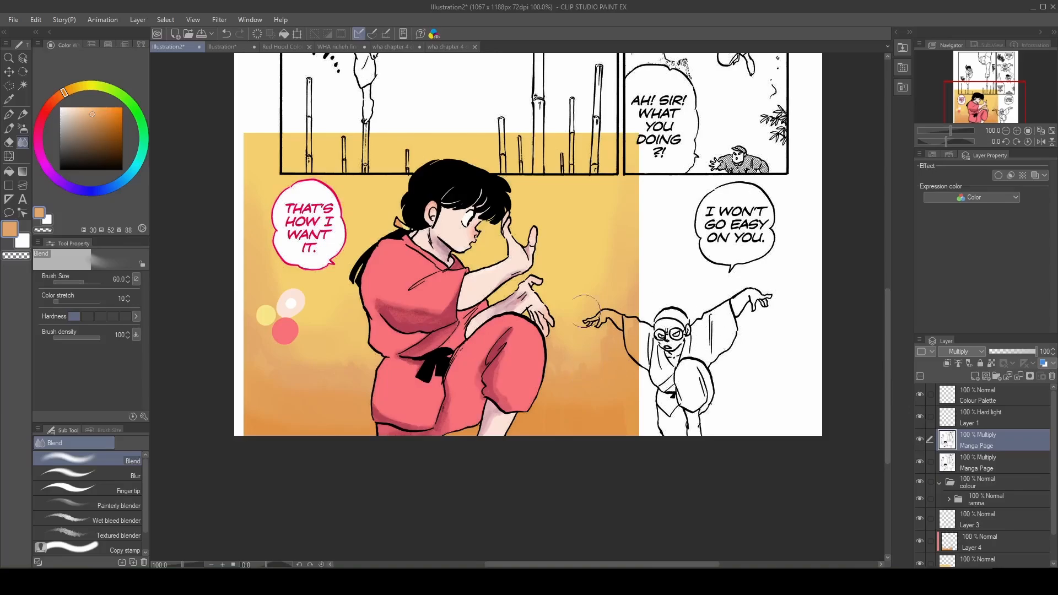
pyautogui.scroll(2, 559, 252)
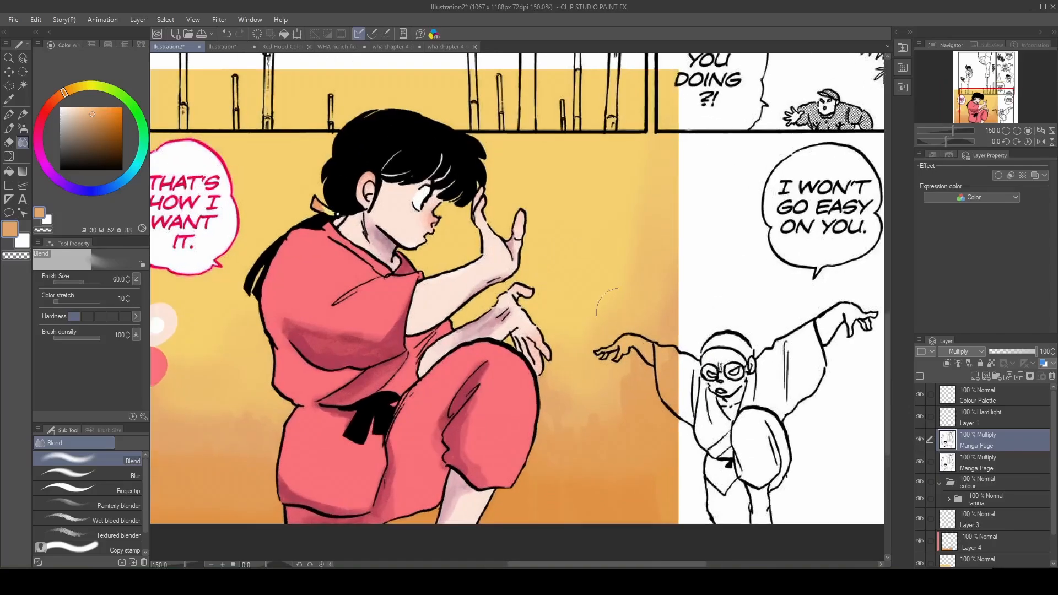
pyautogui.click(919, 440)
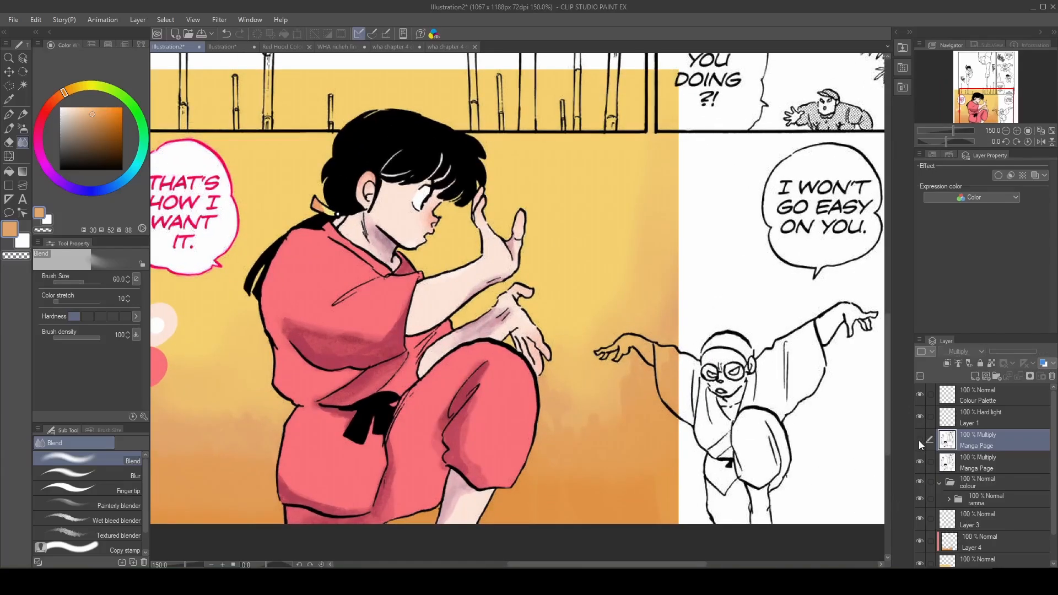
pyautogui.scroll(-3, 583, 288)
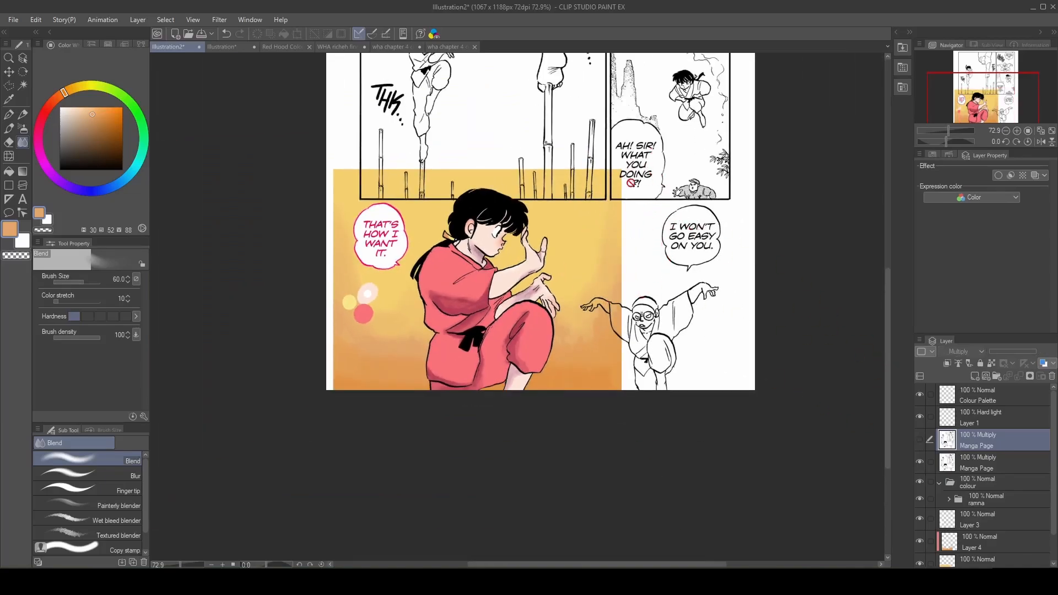
# On the visible Manga Page layer, delete the old man and his speech bubble within a polyline selection, and deselect.
pyautogui.click(971, 463)
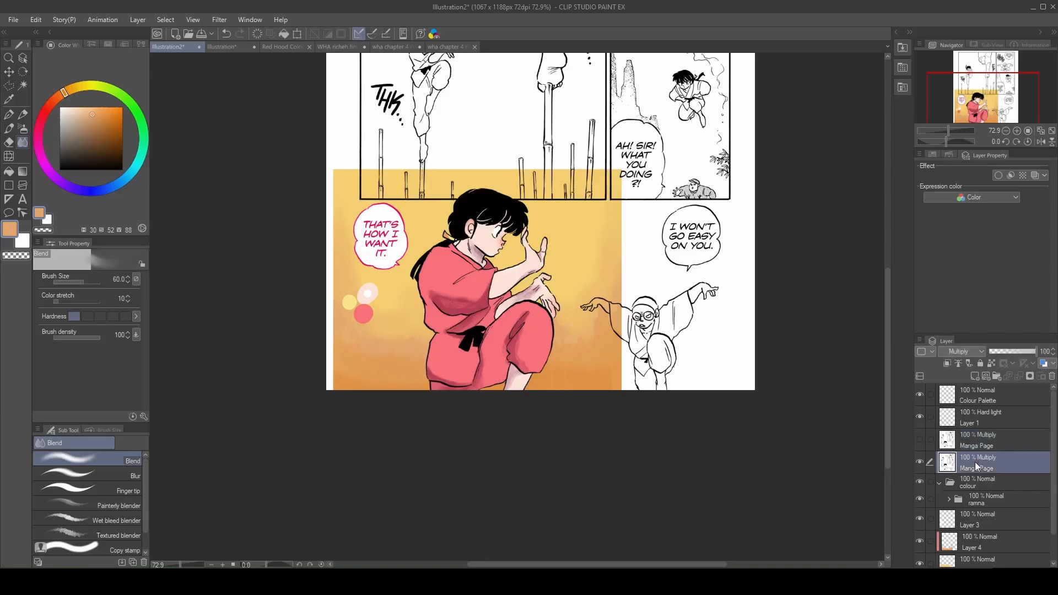
pyautogui.scroll(2, 561, 292)
pyautogui.press('m')
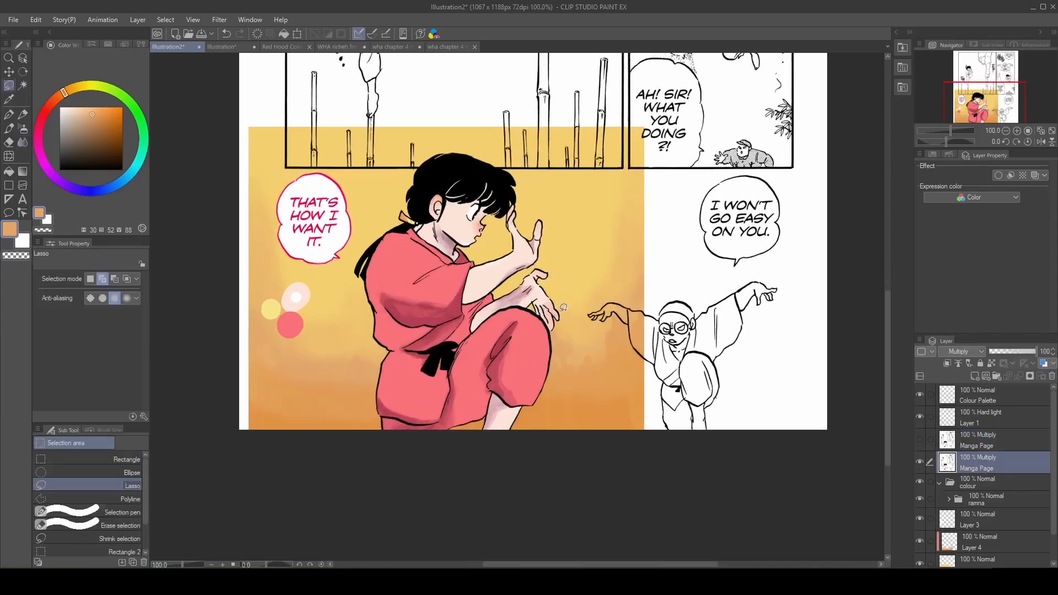
pyautogui.press('m')
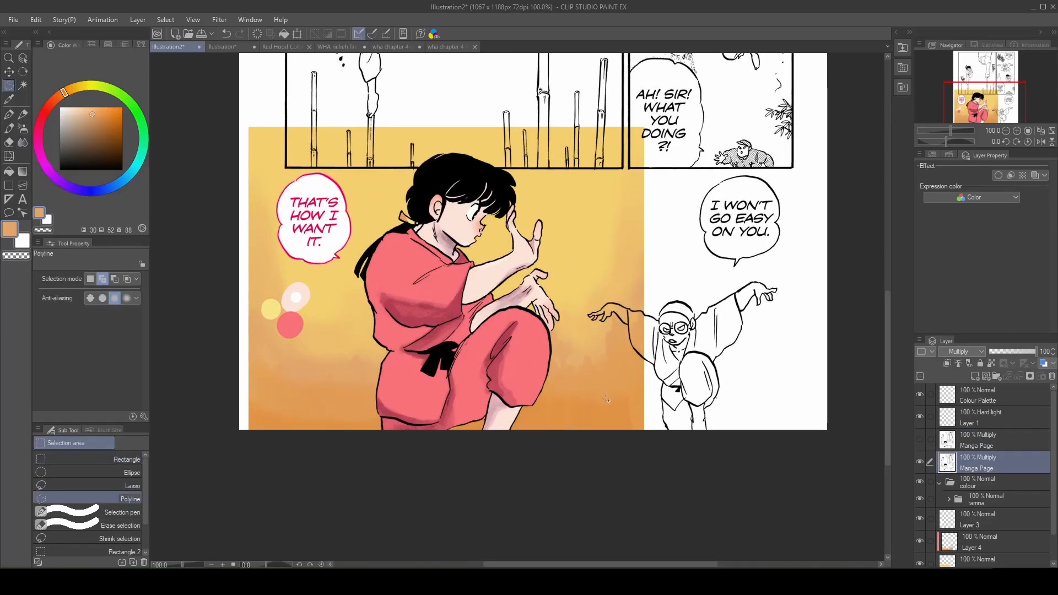
pyautogui.click(614, 455)
pyautogui.click(615, 347)
pyautogui.click(563, 287)
pyautogui.click(575, 327)
pyautogui.click(569, 231)
pyautogui.click(548, 118)
pyautogui.click(737, 134)
pyautogui.click(841, 167)
pyautogui.click(810, 419)
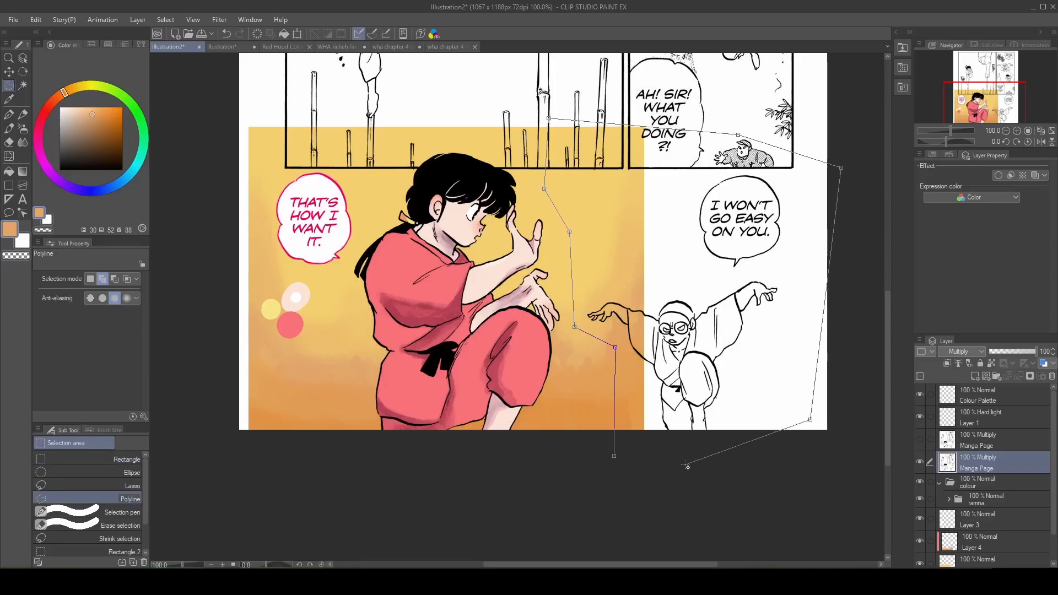
pyautogui.doubleClick(619, 467)
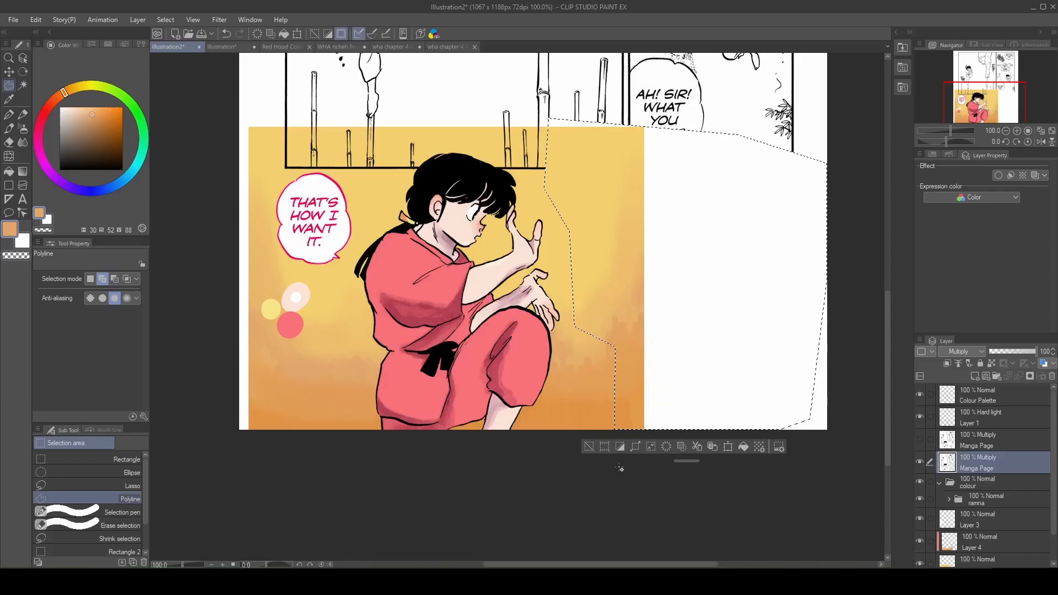
pyautogui.hotkey('ctrl', 'd')
# On the visible Manga Page layer, delete the upper panels' line art within a polyline selection skirting the speech bubble and the figure's hair, and deselect.
pyautogui.scroll(-3, 654, 351)
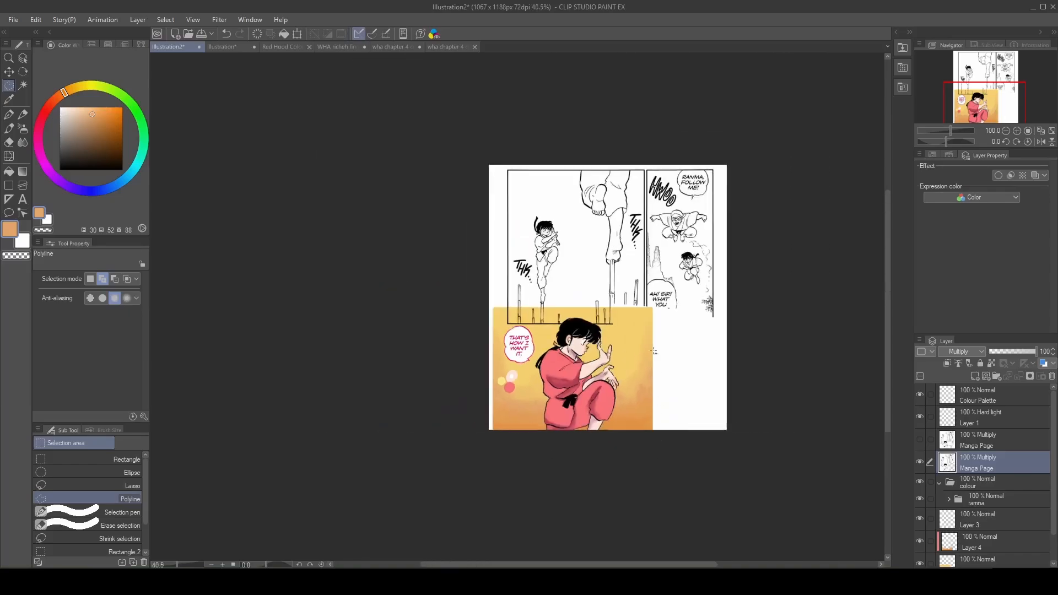
pyautogui.scroll(2, 654, 351)
pyautogui.click(645, 360)
pyautogui.click(808, 410)
pyautogui.click(833, 264)
pyautogui.click(808, 133)
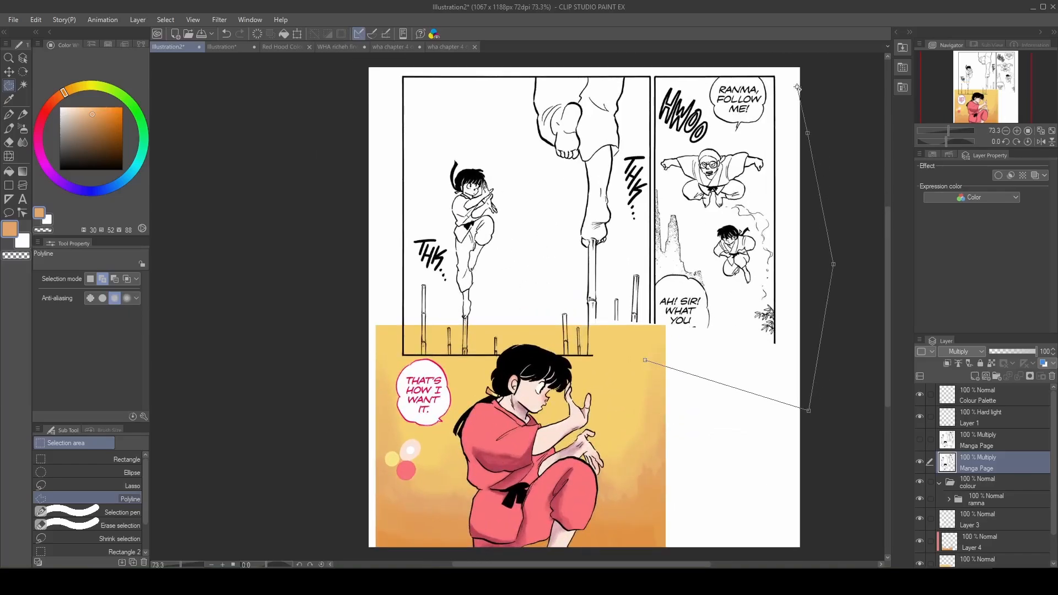
pyautogui.click(798, 87)
pyautogui.click(768, 63)
pyautogui.click(365, 72)
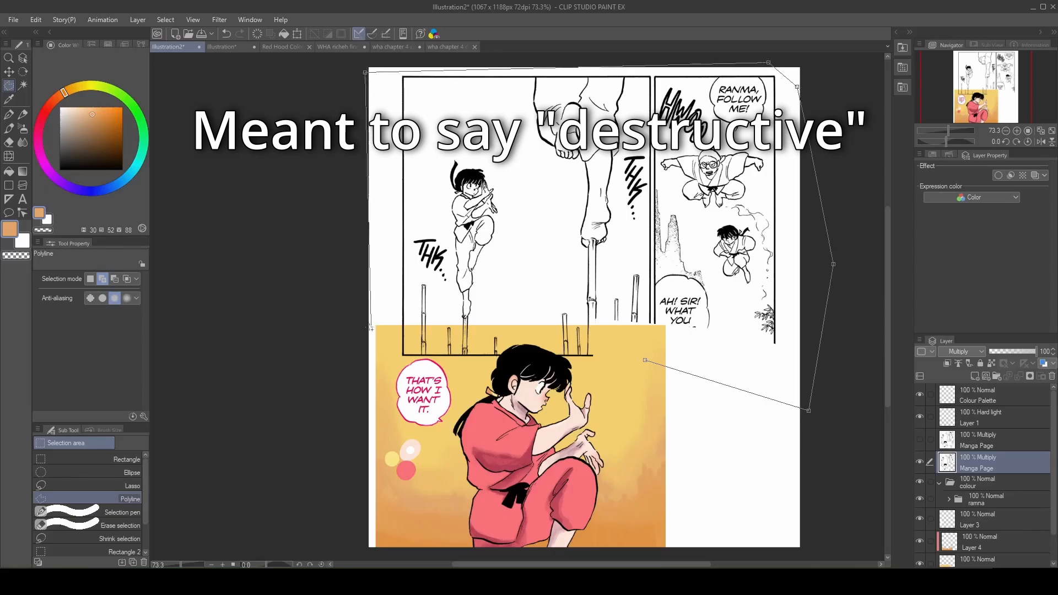
pyautogui.click(368, 331)
pyautogui.click(390, 372)
pyautogui.scroll(3, 423, 362)
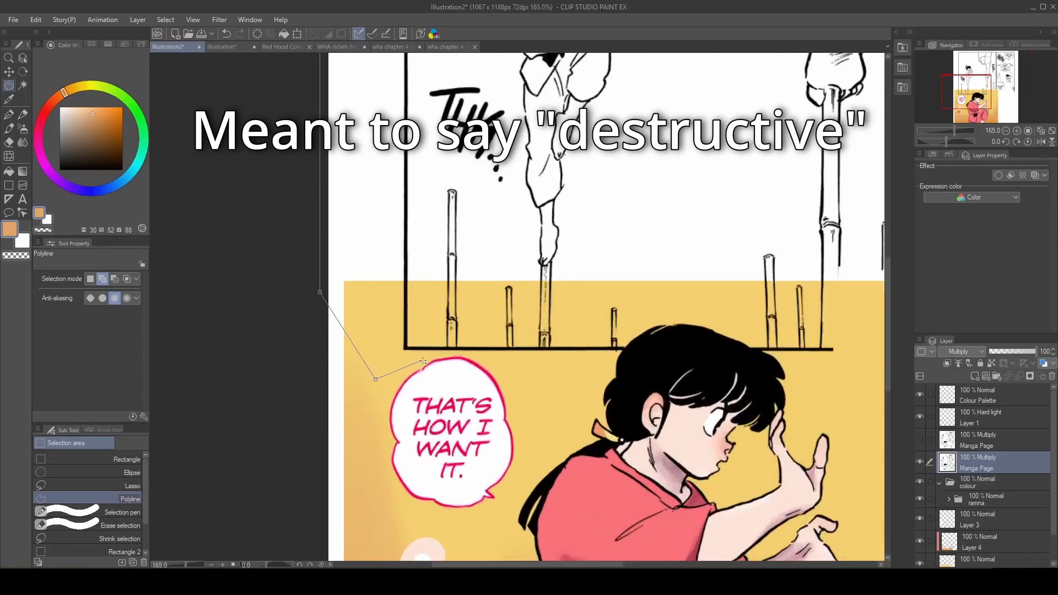
pyautogui.scroll(2, 423, 362)
pyautogui.click(419, 360)
pyautogui.click(455, 353)
pyautogui.click(499, 353)
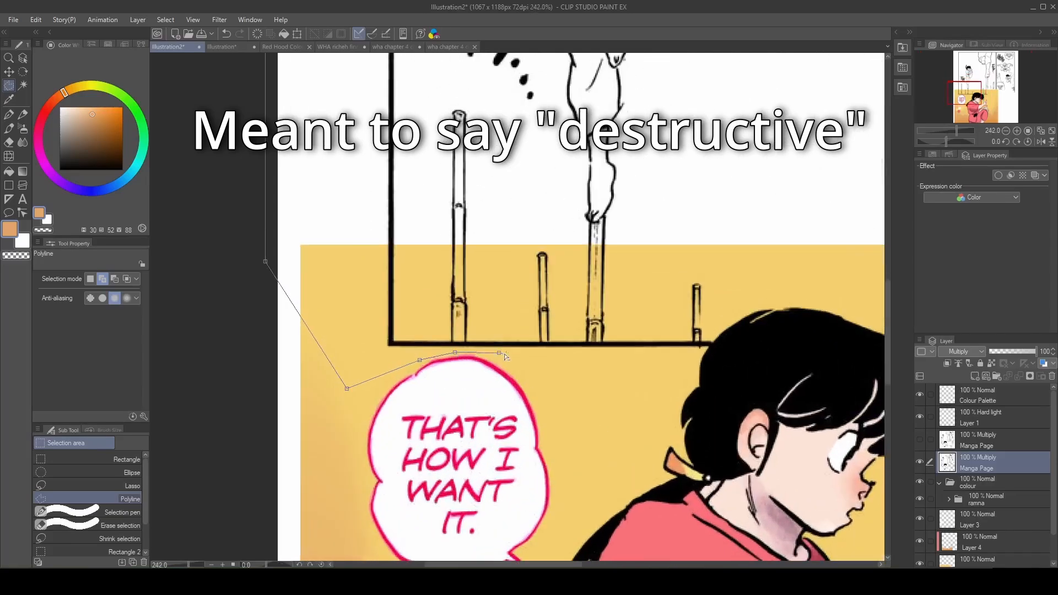
pyautogui.scroll(4, 706, 349)
pyautogui.scroll(1, 703, 349)
pyautogui.click(703, 349)
pyautogui.click(713, 341)
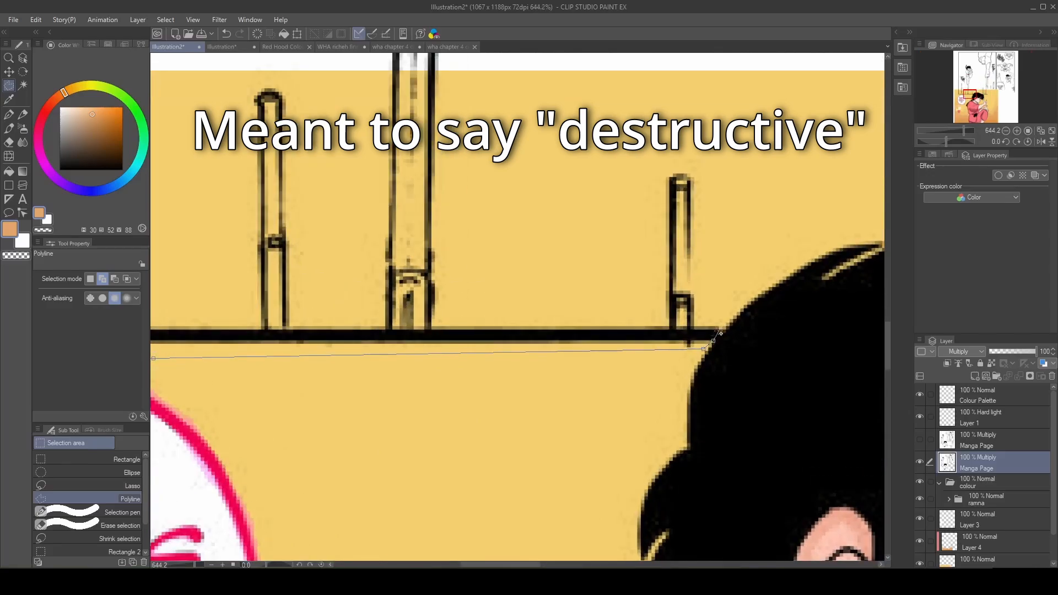
pyautogui.scroll(-7, 697, 242)
pyautogui.click(736, 221)
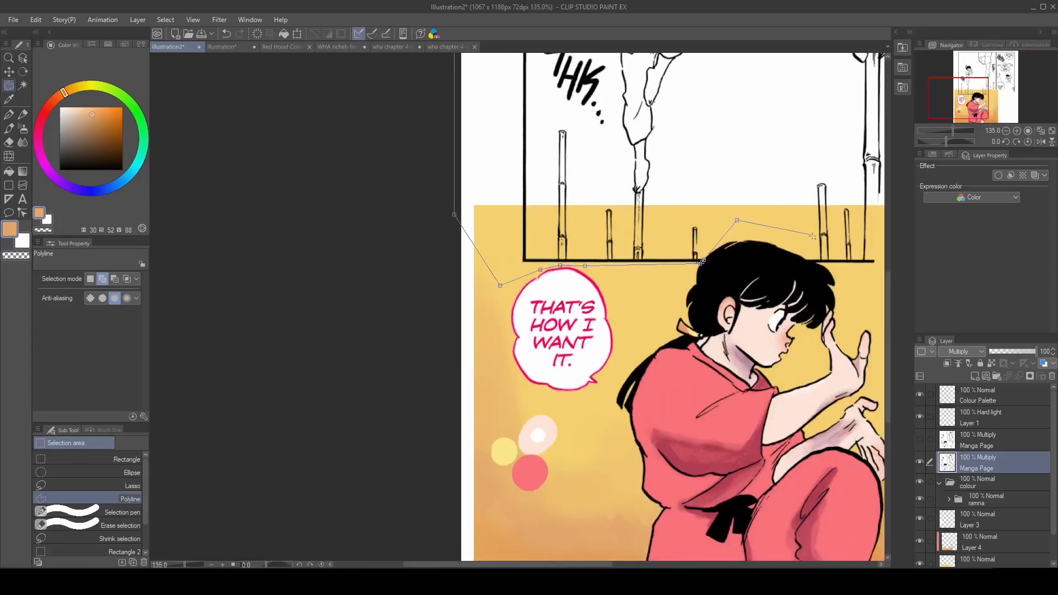
pyautogui.scroll(6, 808, 248)
pyautogui.click(798, 229)
pyautogui.click(800, 293)
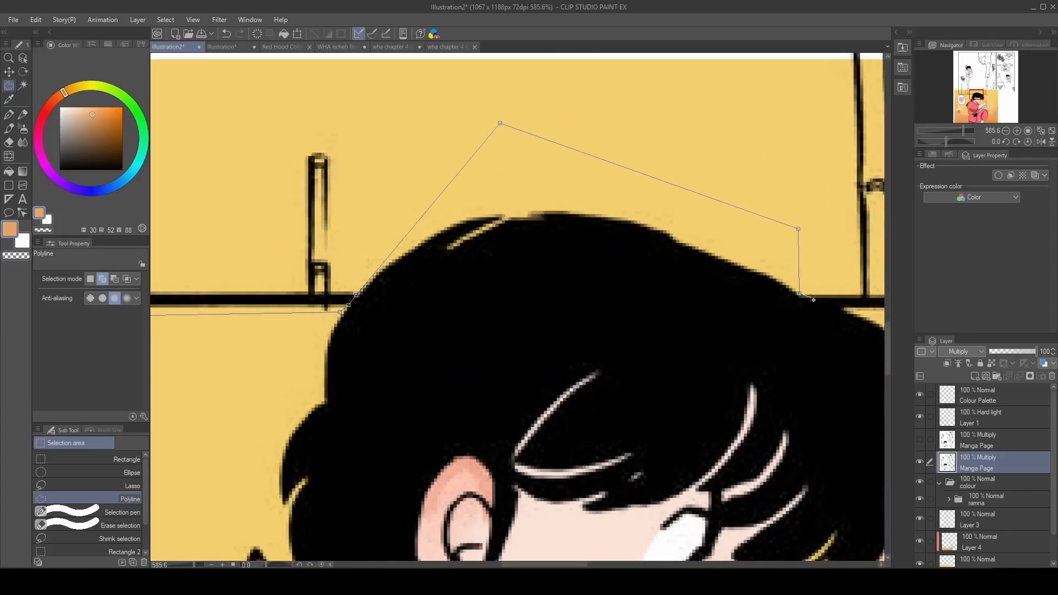
pyautogui.click(849, 309)
pyautogui.scroll(-7, 848, 308)
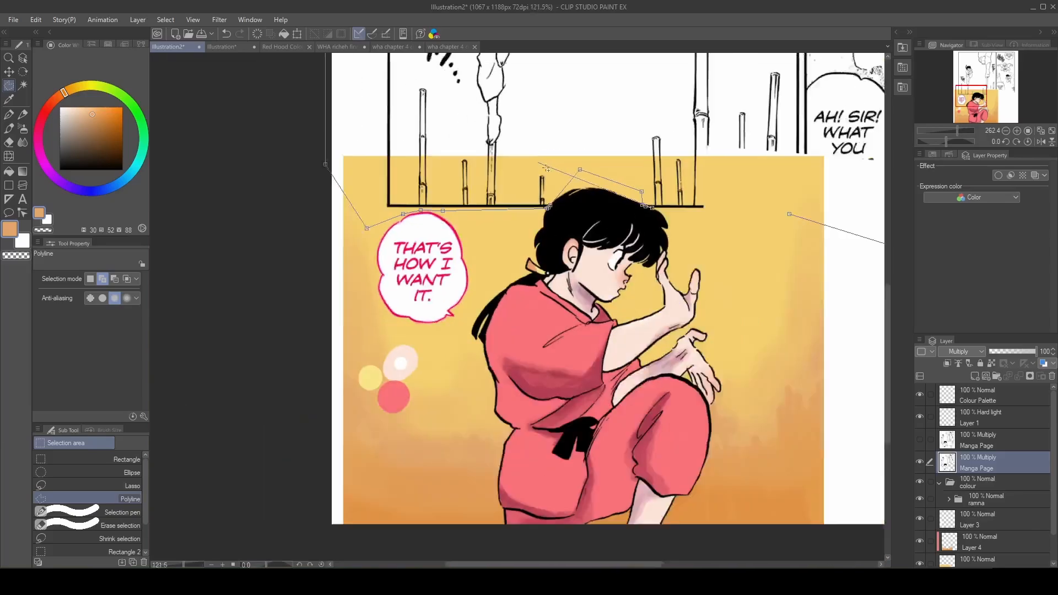
pyautogui.doubleClick(749, 222)
pyautogui.press('Delete')
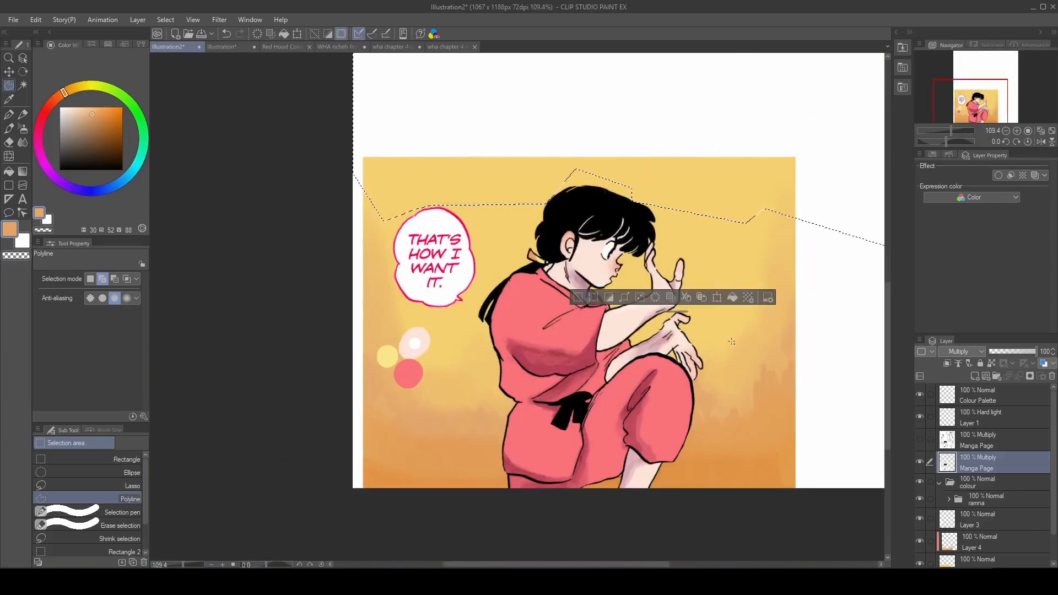
pyautogui.hotkey('ctrl', 'd')
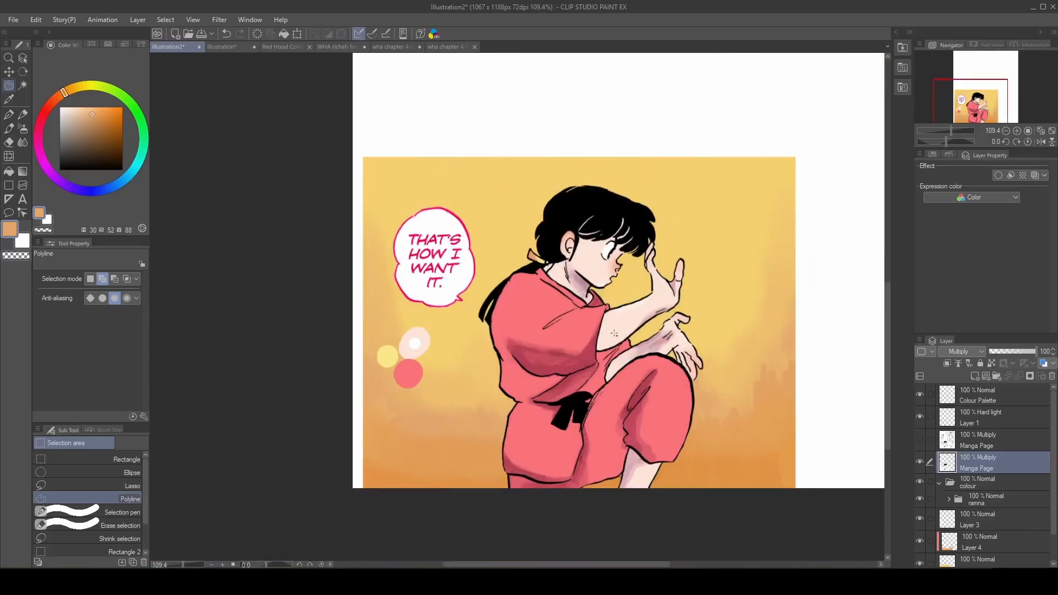
# Create a new illustration containing the layers from the visible Manga Page down to Layer 2, including the colour folder.
pyautogui.scroll(-2, 614, 333)
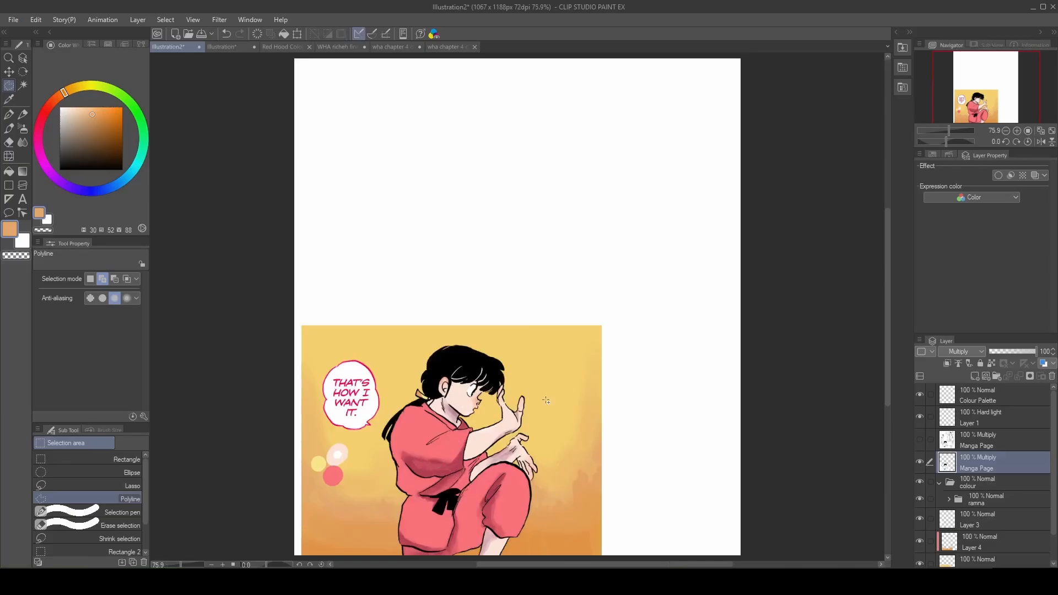
pyautogui.scroll(-1, 990, 482)
pyautogui.keyDown('shift'); pyautogui.click(973, 539); pyautogui.keyUp('shift')
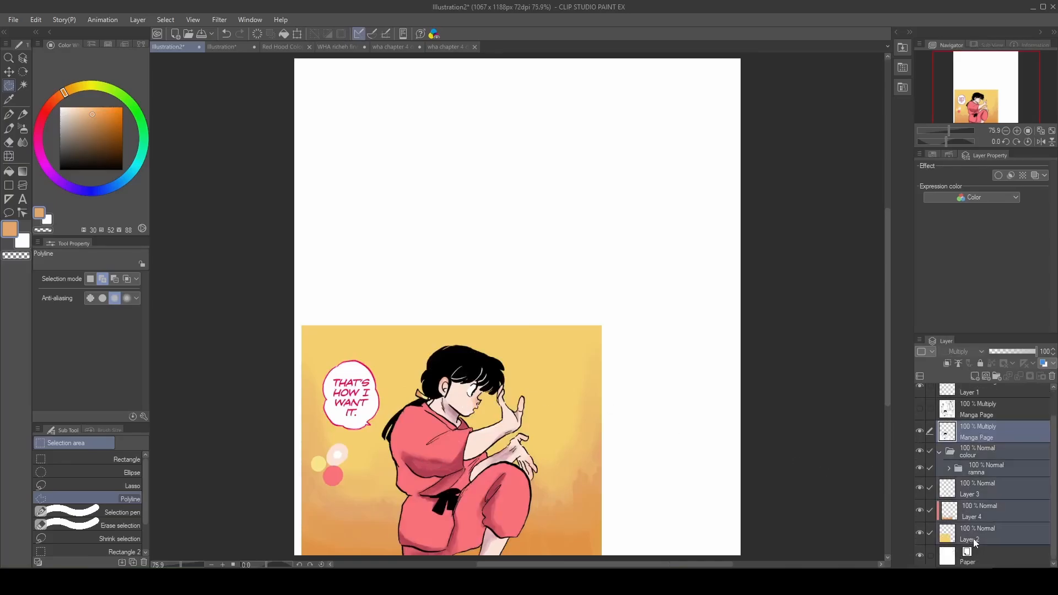
pyautogui.click(974, 537)
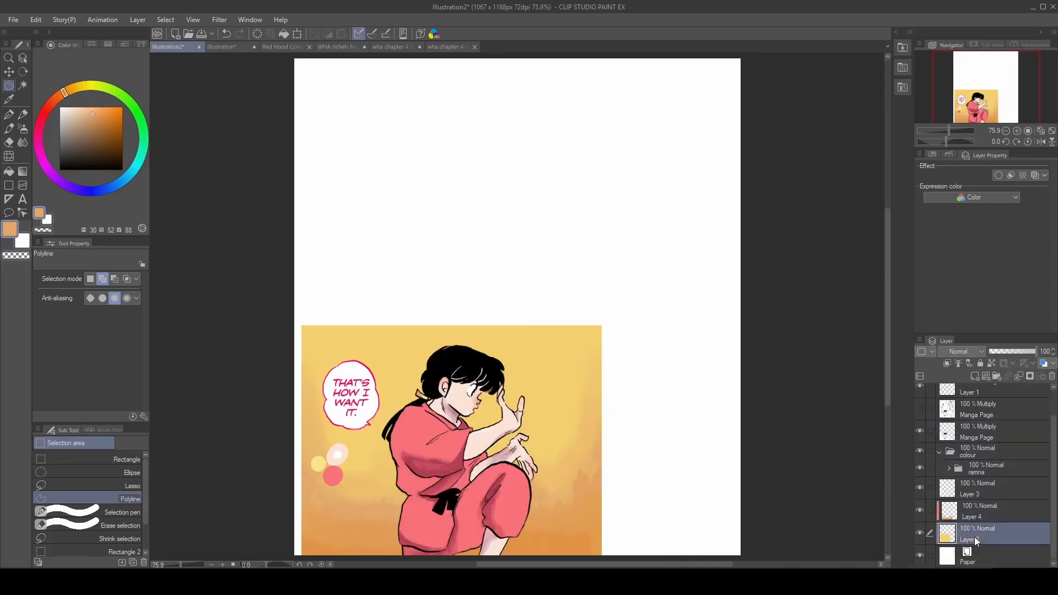
pyautogui.scroll(1, 985, 508)
pyautogui.keyDown('shift'); pyautogui.click(983, 478); pyautogui.keyUp('shift')
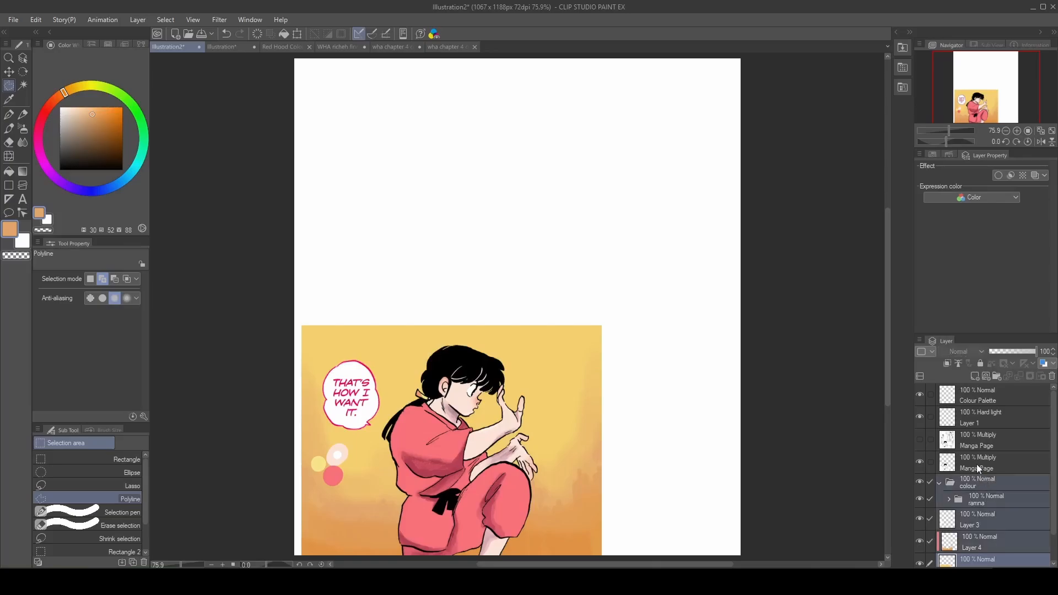
pyautogui.keyDown('shift'); pyautogui.click(977, 464); pyautogui.keyUp('shift')
pyautogui.scroll(-1, 976, 464)
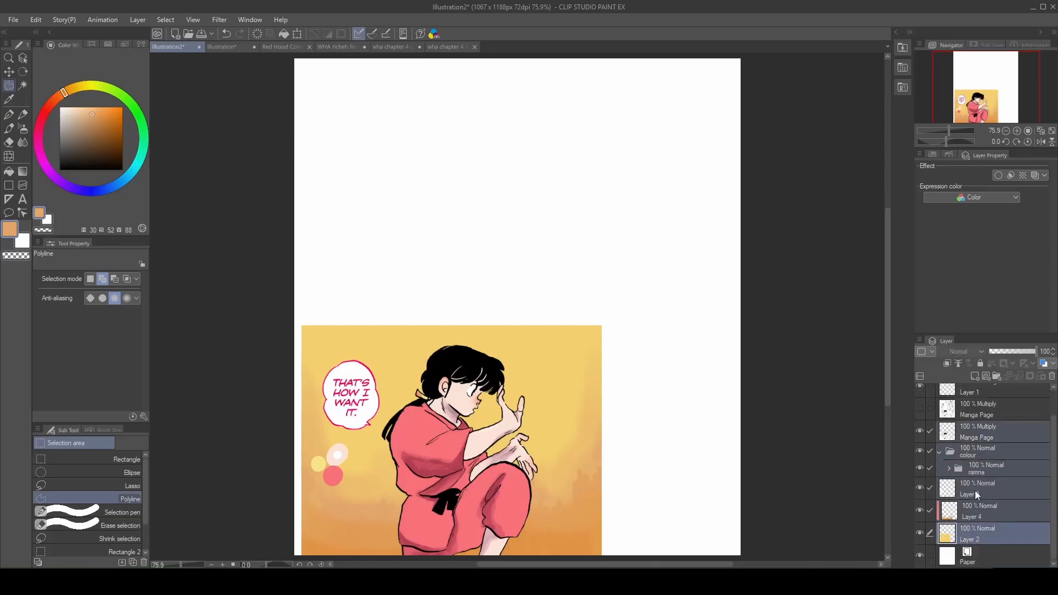
pyautogui.click(17, 20)
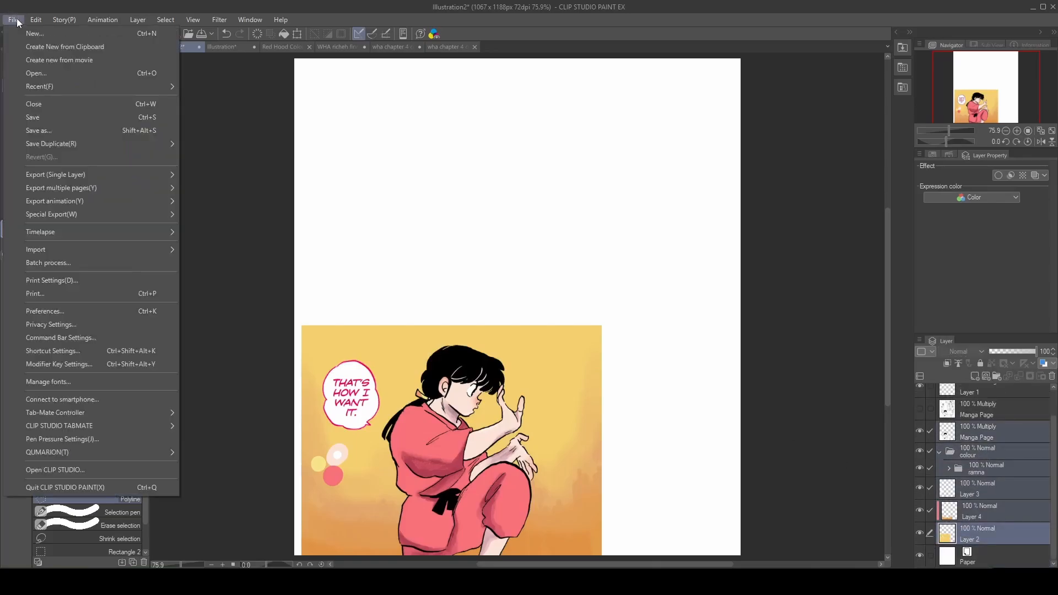
pyautogui.click(20, 47)
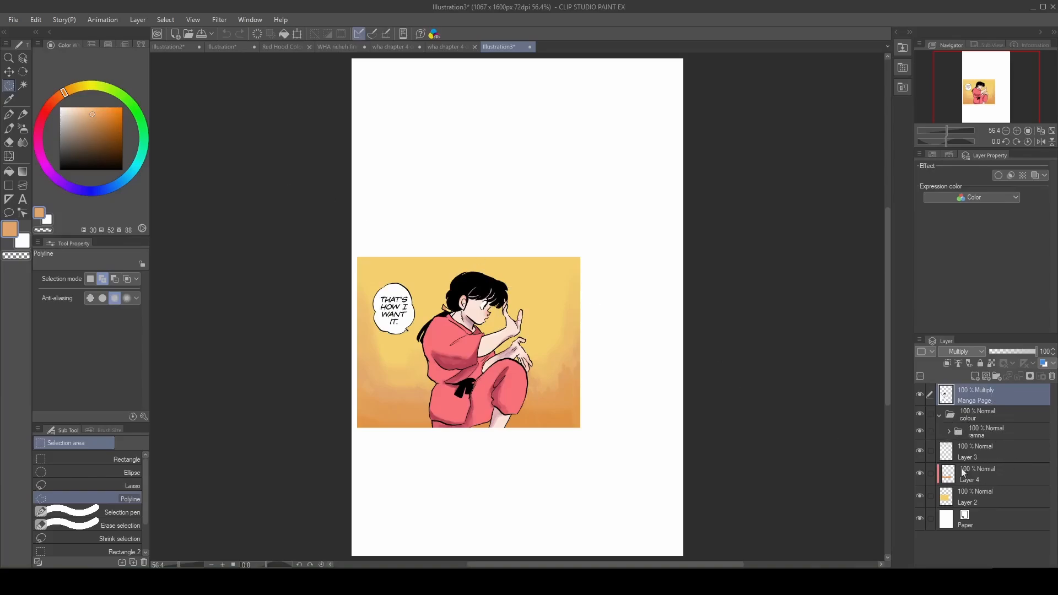
# Crop the new canvas to the yellow background rectangle by selecting Layer 2's painted area, and deselect.
pyautogui.click(946, 503)
pyautogui.keyDown('ctrl'); pyautogui.click(947, 503); pyautogui.keyUp('ctrl')
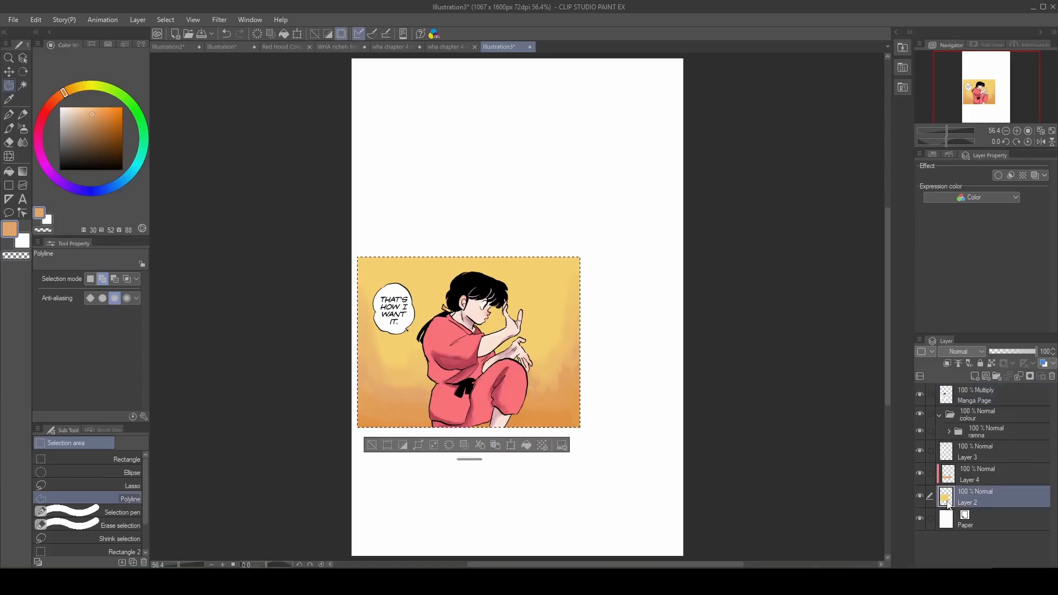
pyautogui.click(387, 445)
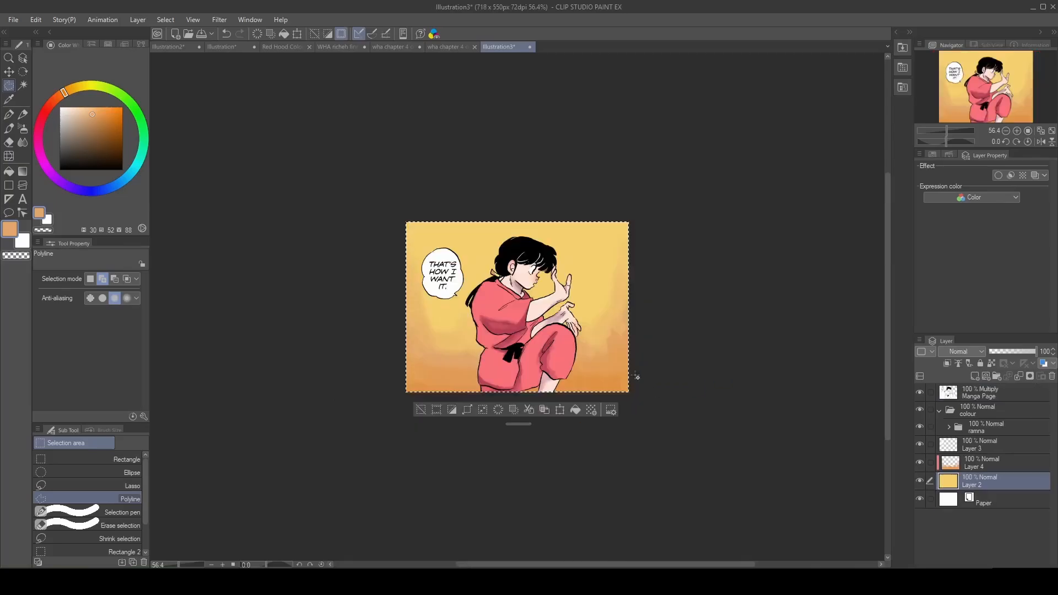
pyautogui.hotkey('ctrl', 'd')
pyautogui.scroll(8, 528, 275)
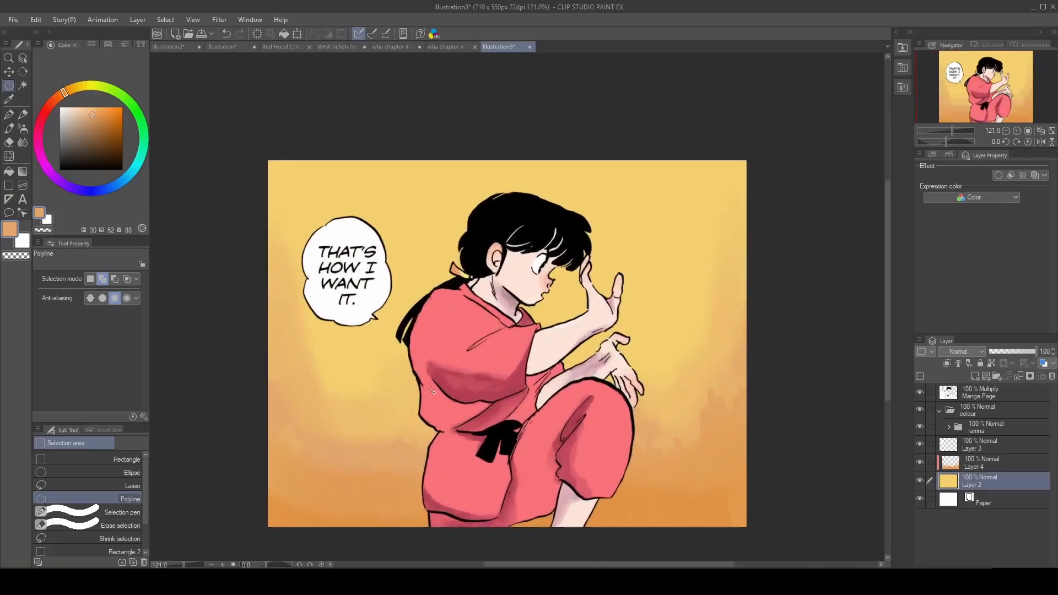
pyautogui.scroll(-2, 432, 390)
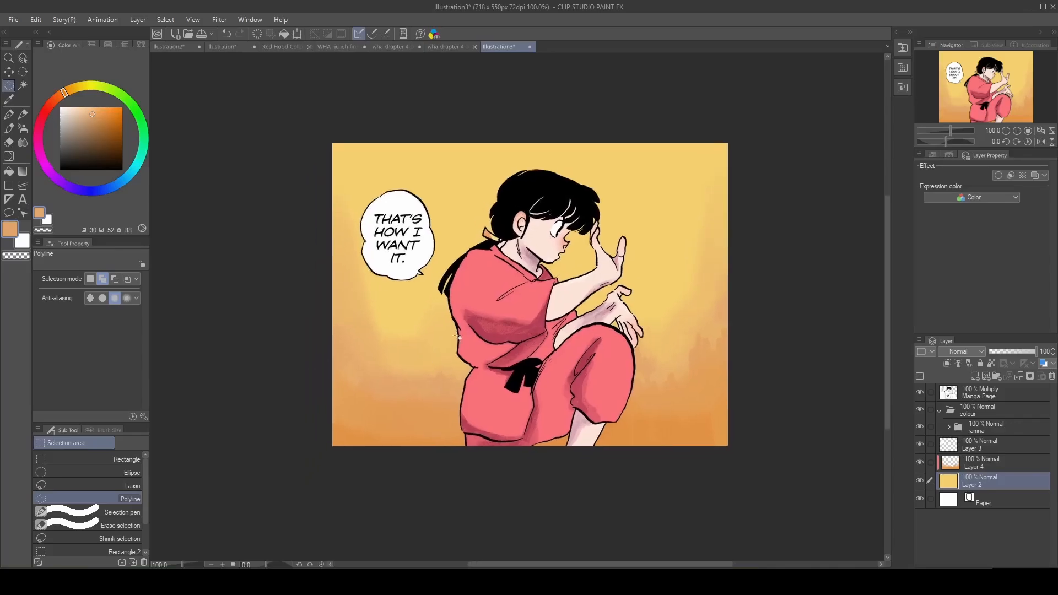
pyautogui.scroll(2, 457, 337)
pyautogui.scroll(-2, 688, 243)
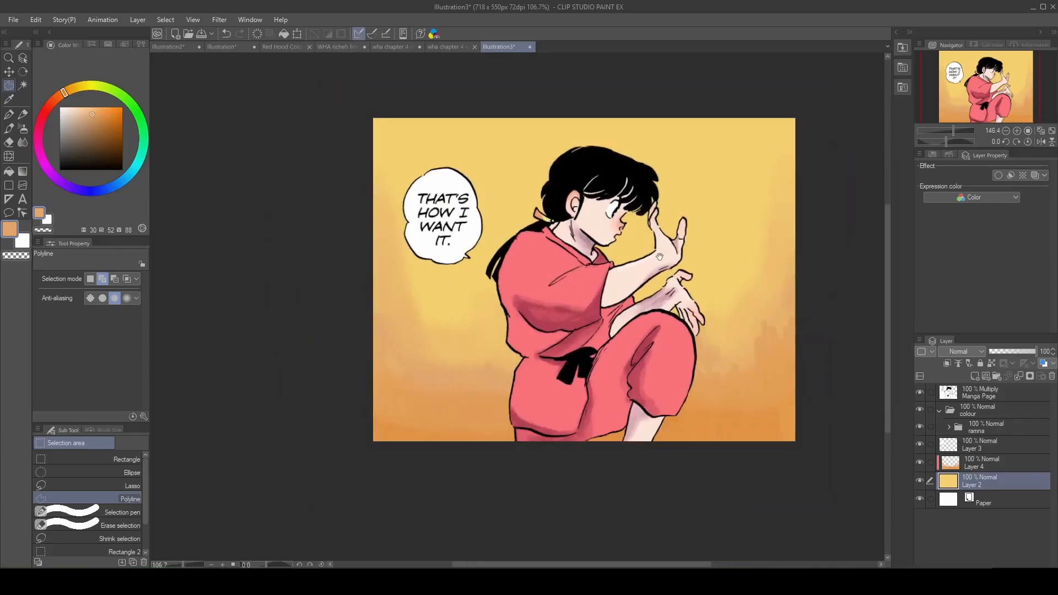
pyautogui.moveTo(687, 243); pyautogui.dragTo(614, 263)
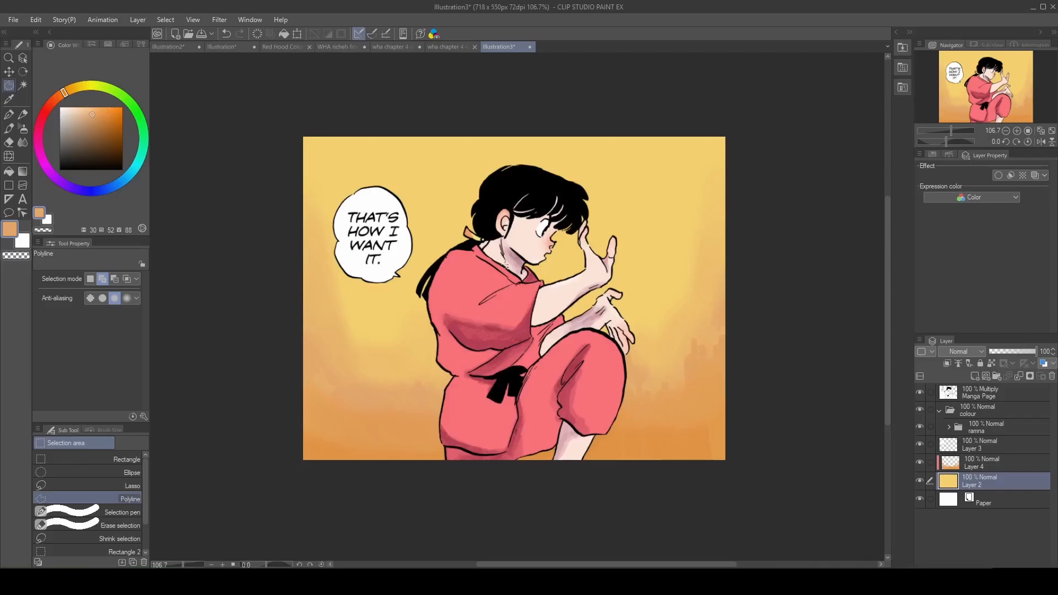
pyautogui.scroll(1, 506, 266)
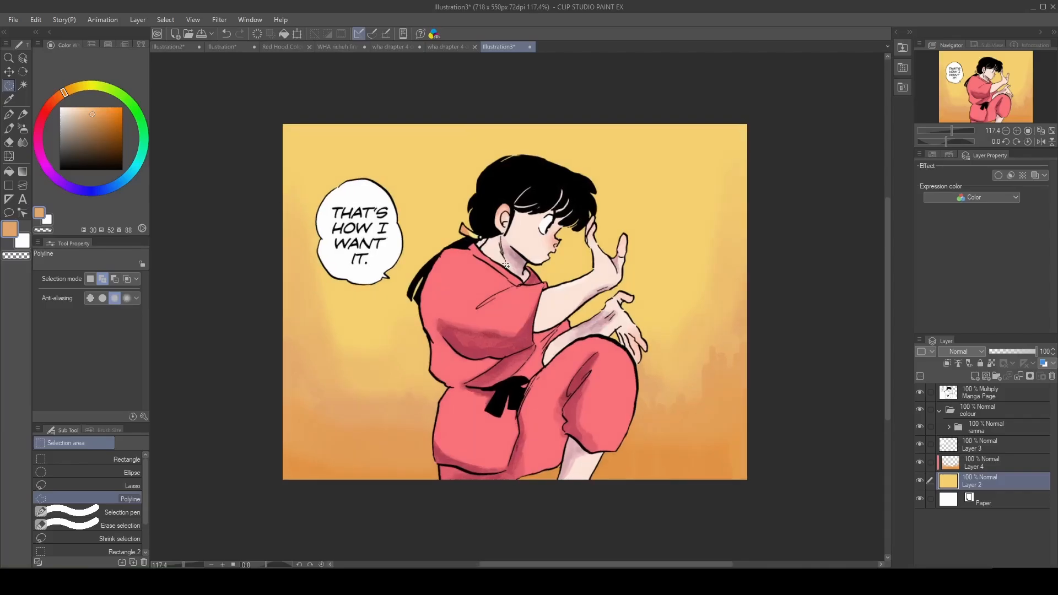